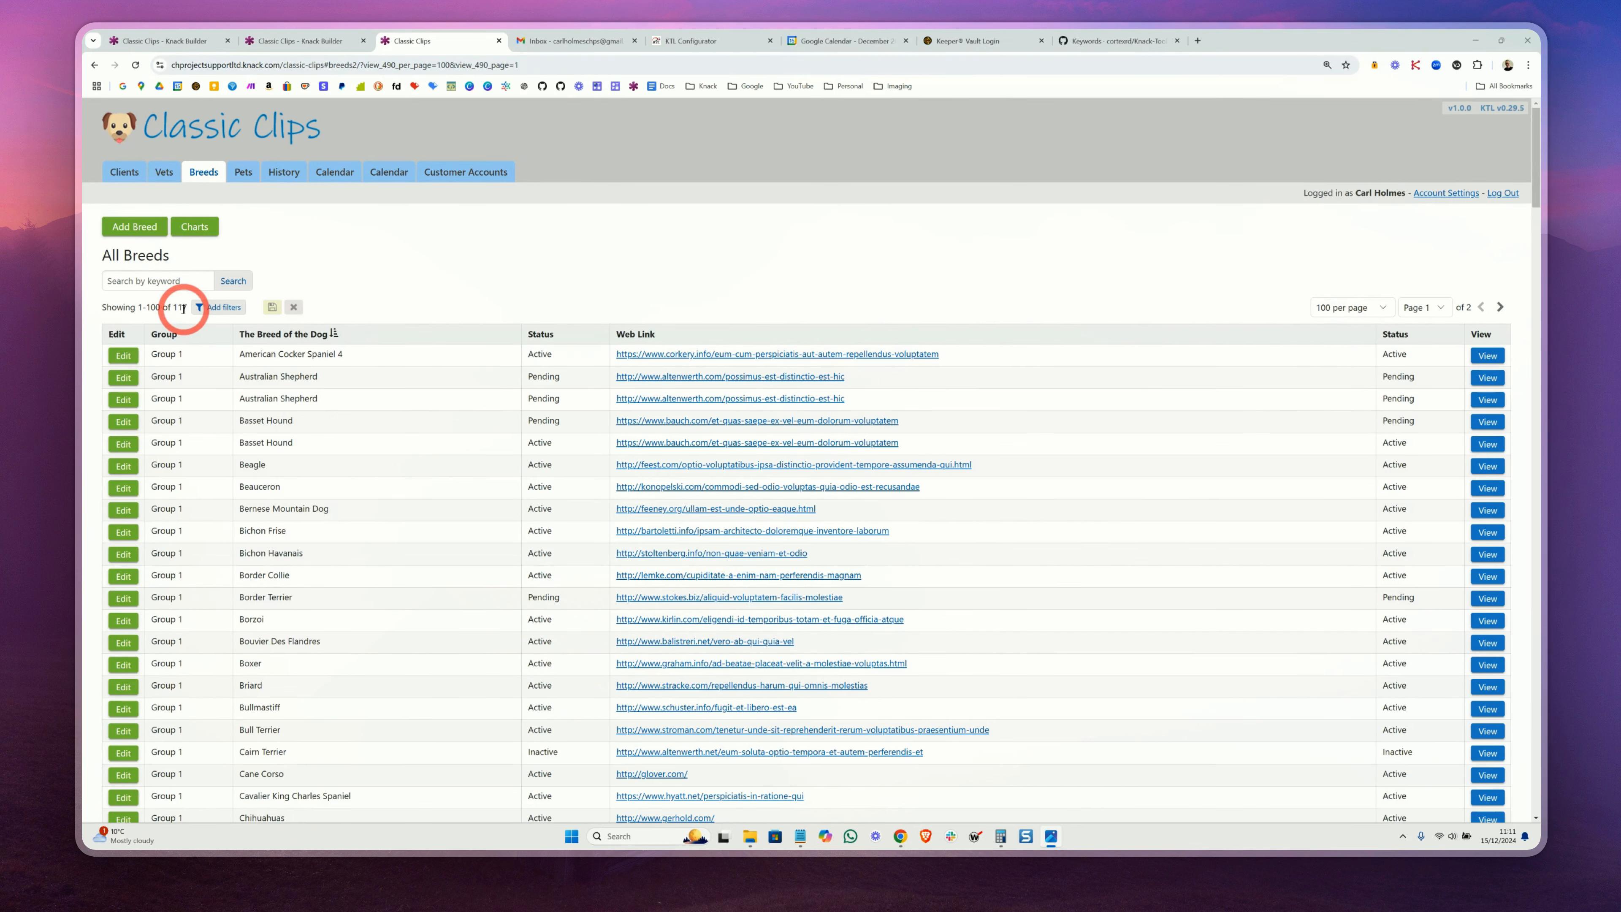
Look through the All Breeds, Breeds Pending, Breeds Active and Breeds Inactive grids and their record counts on the Breeds page
{"action": "scroll", "coordinate": [498, 444], "scroll_direction": "down", "scroll_amount": 3}
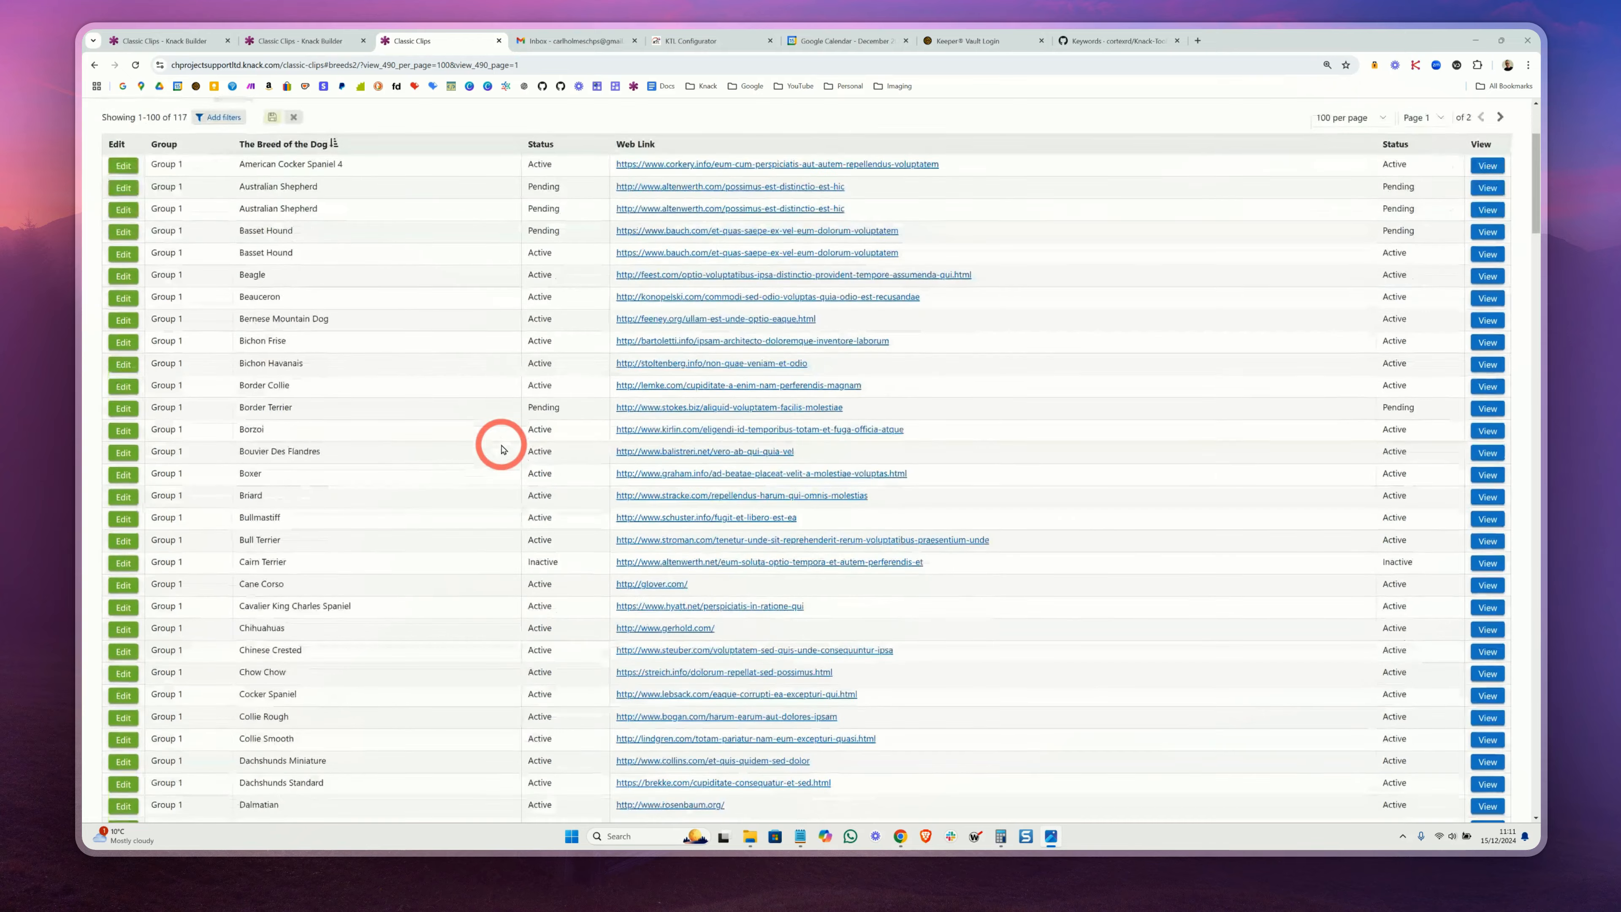
{"action": "scroll", "coordinate": [502, 449], "scroll_direction": "down", "scroll_amount": 7}
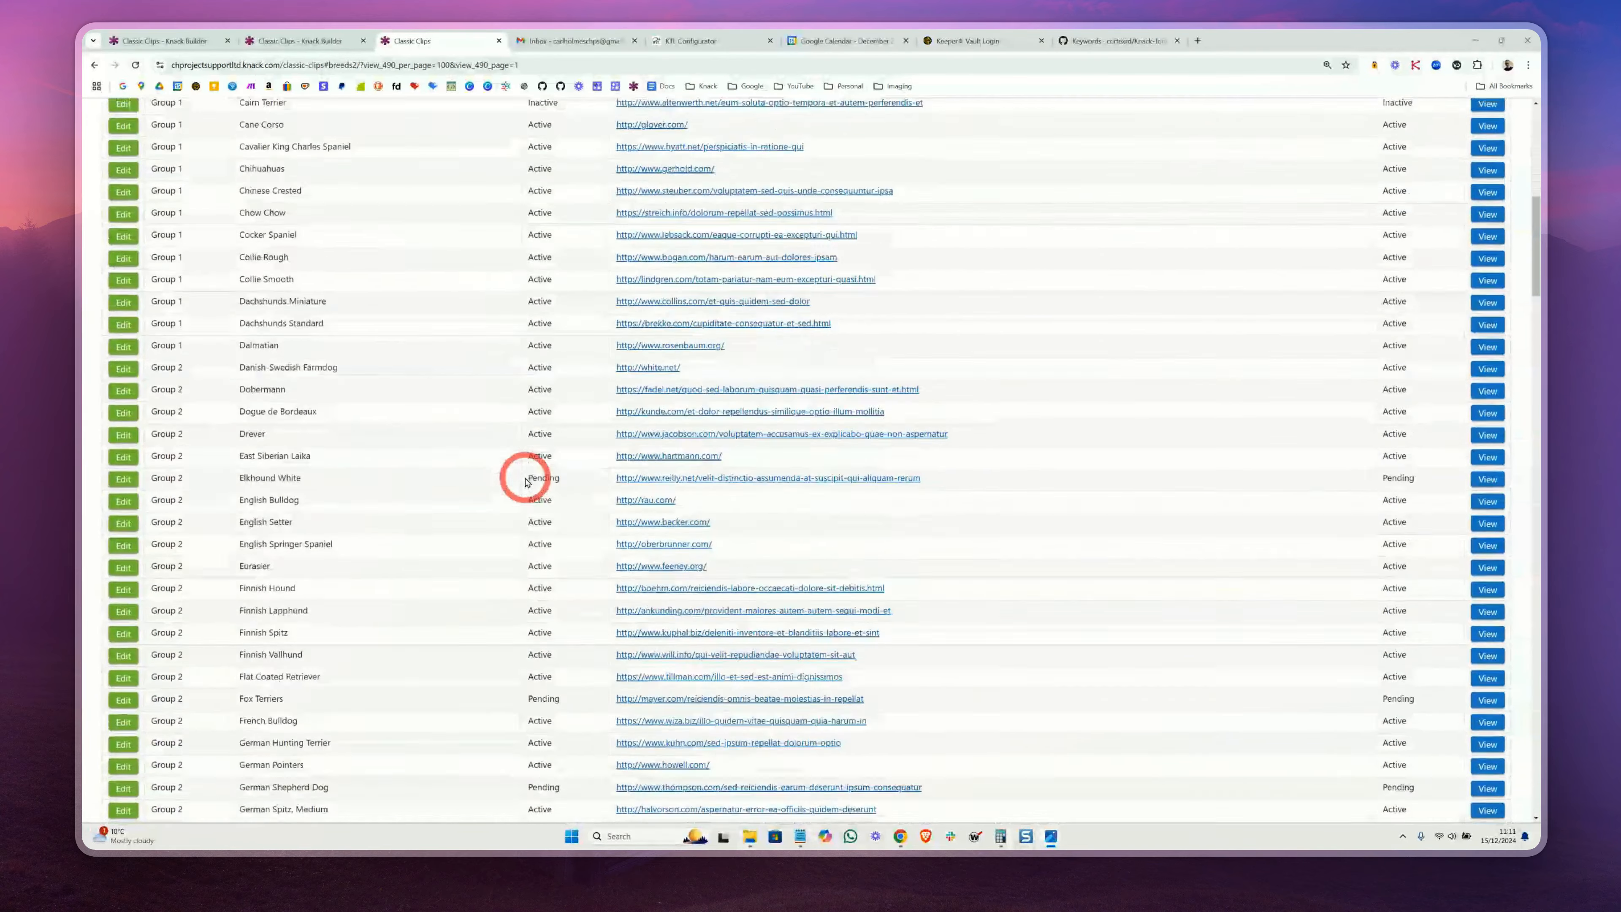
{"action": "scroll", "coordinate": [526, 482], "scroll_direction": "down", "scroll_amount": 8}
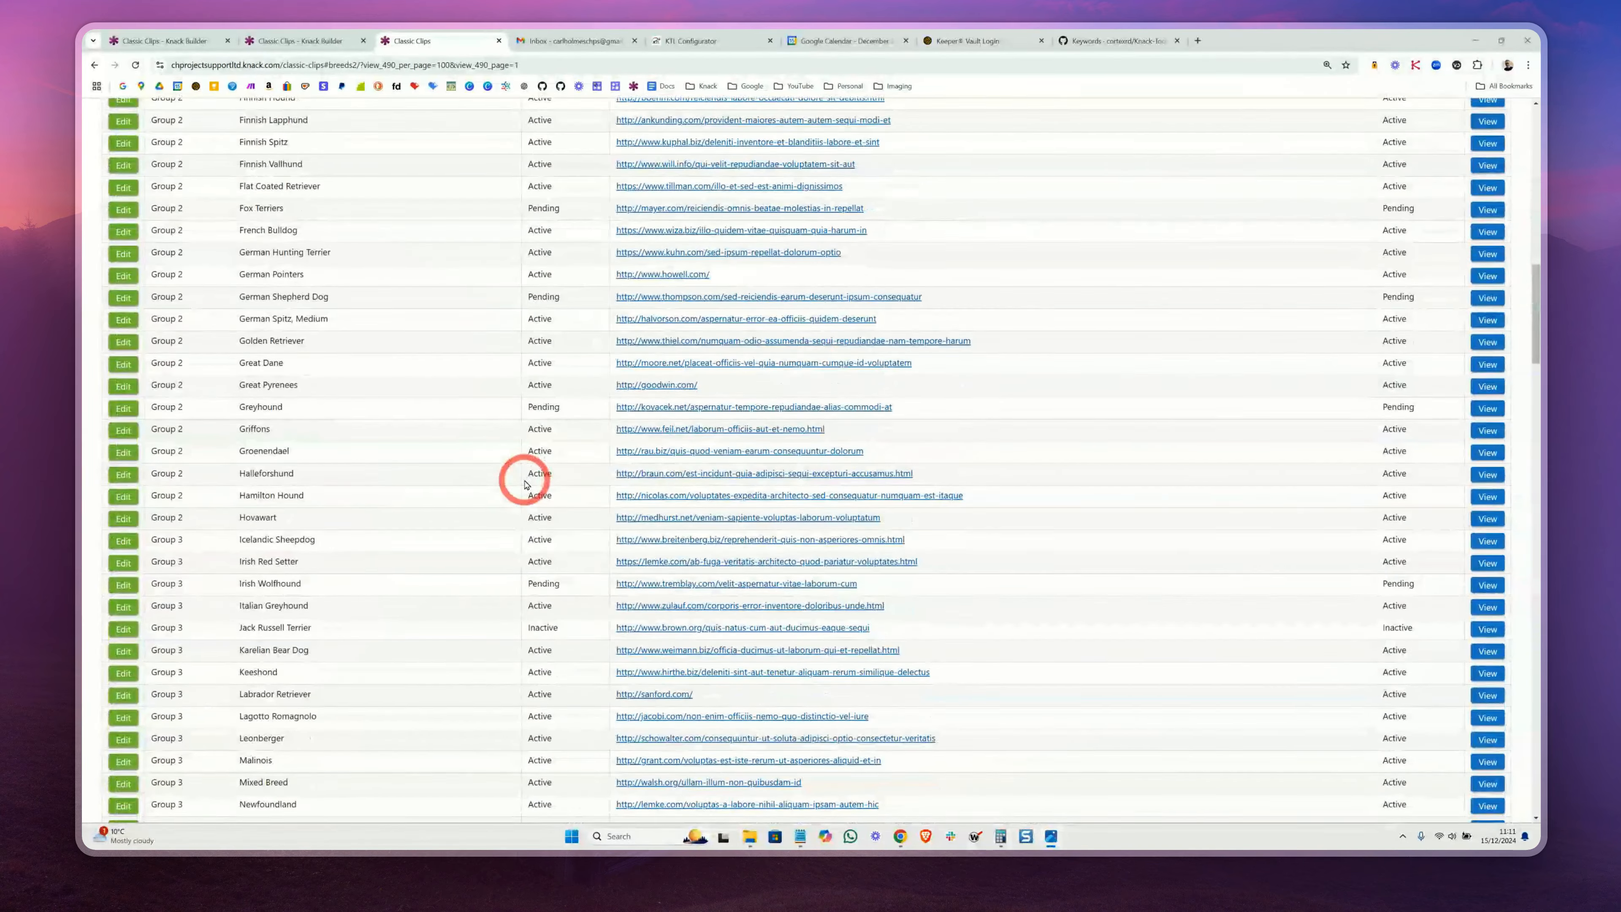
{"action": "scroll", "coordinate": [525, 485], "scroll_direction": "down", "scroll_amount": 6}
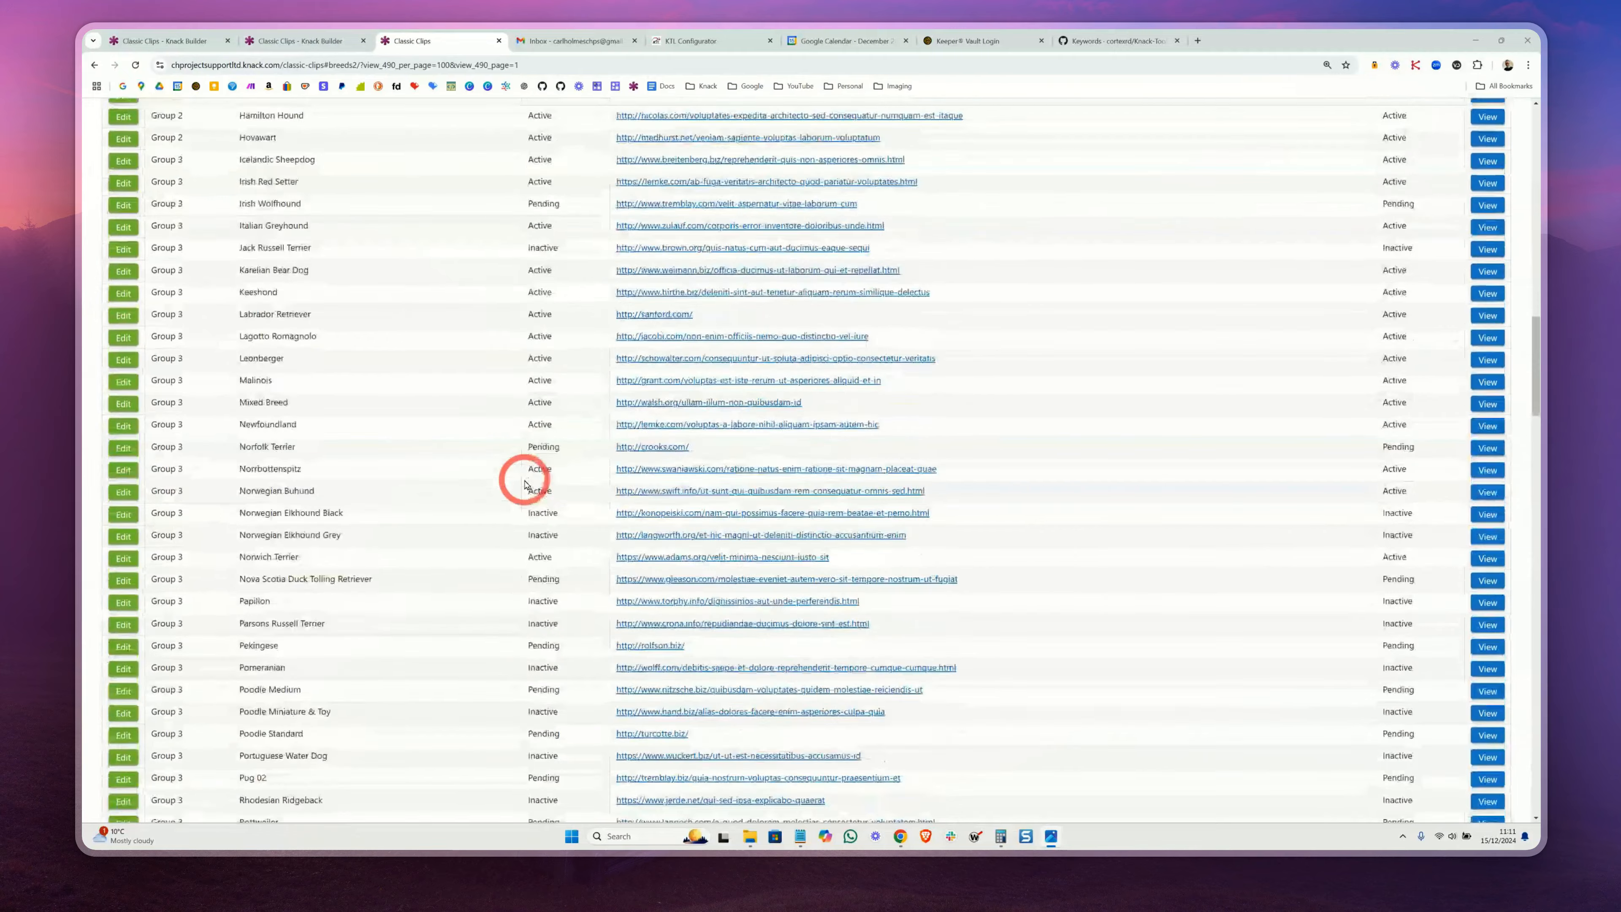
{"action": "scroll", "coordinate": [525, 484], "scroll_direction": "down", "scroll_amount": 6}
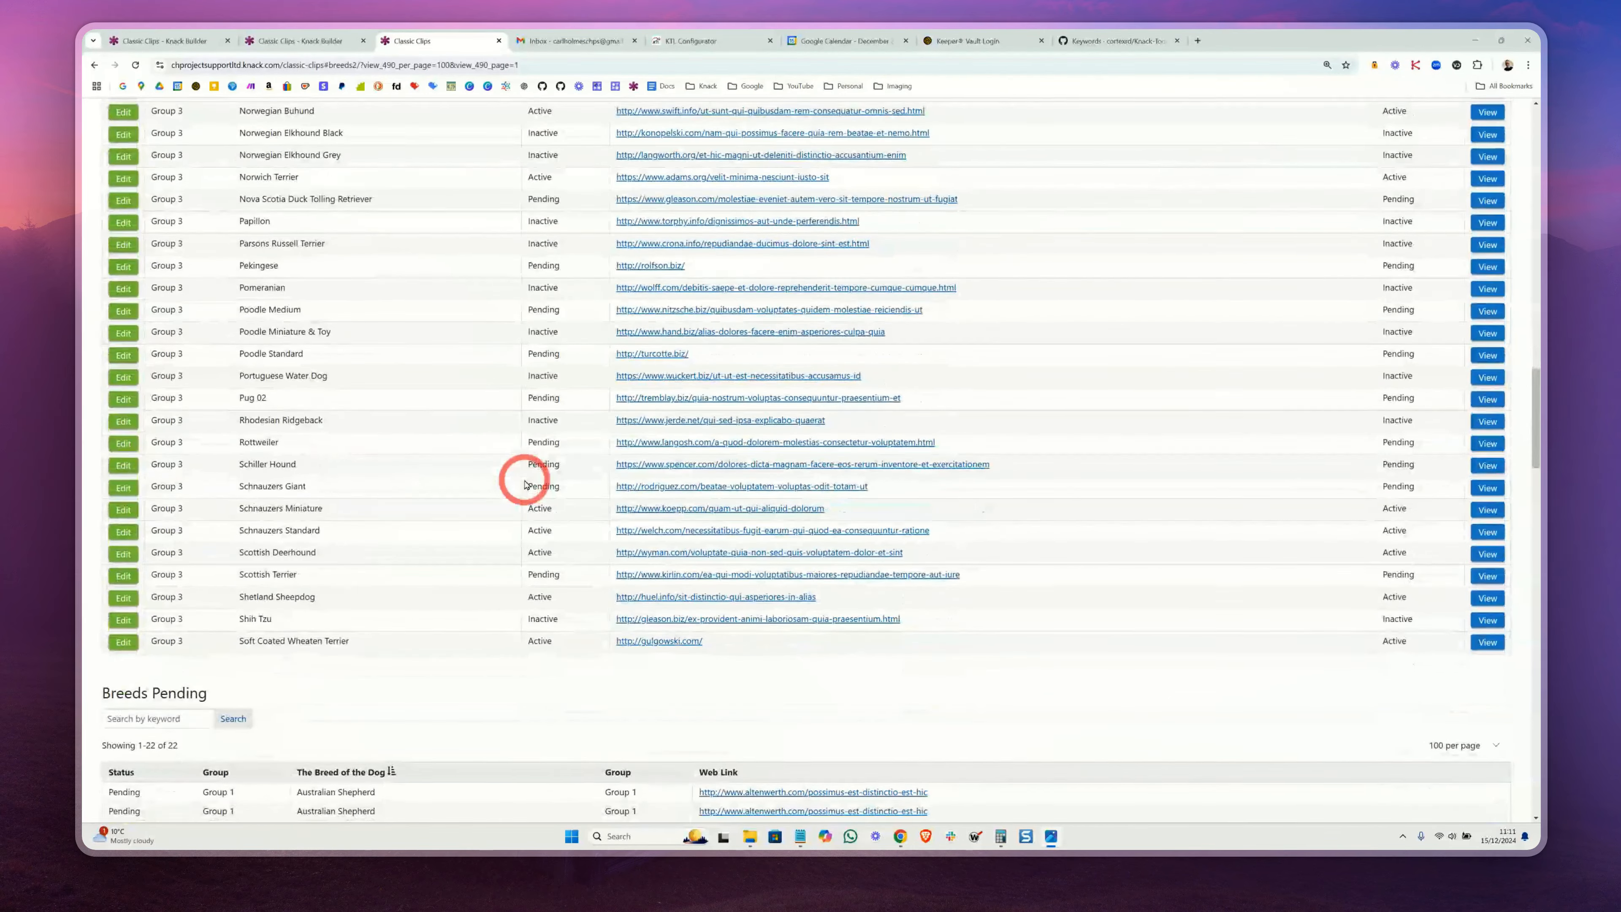
{"action": "scroll", "coordinate": [543, 446], "scroll_direction": "down", "scroll_amount": 2}
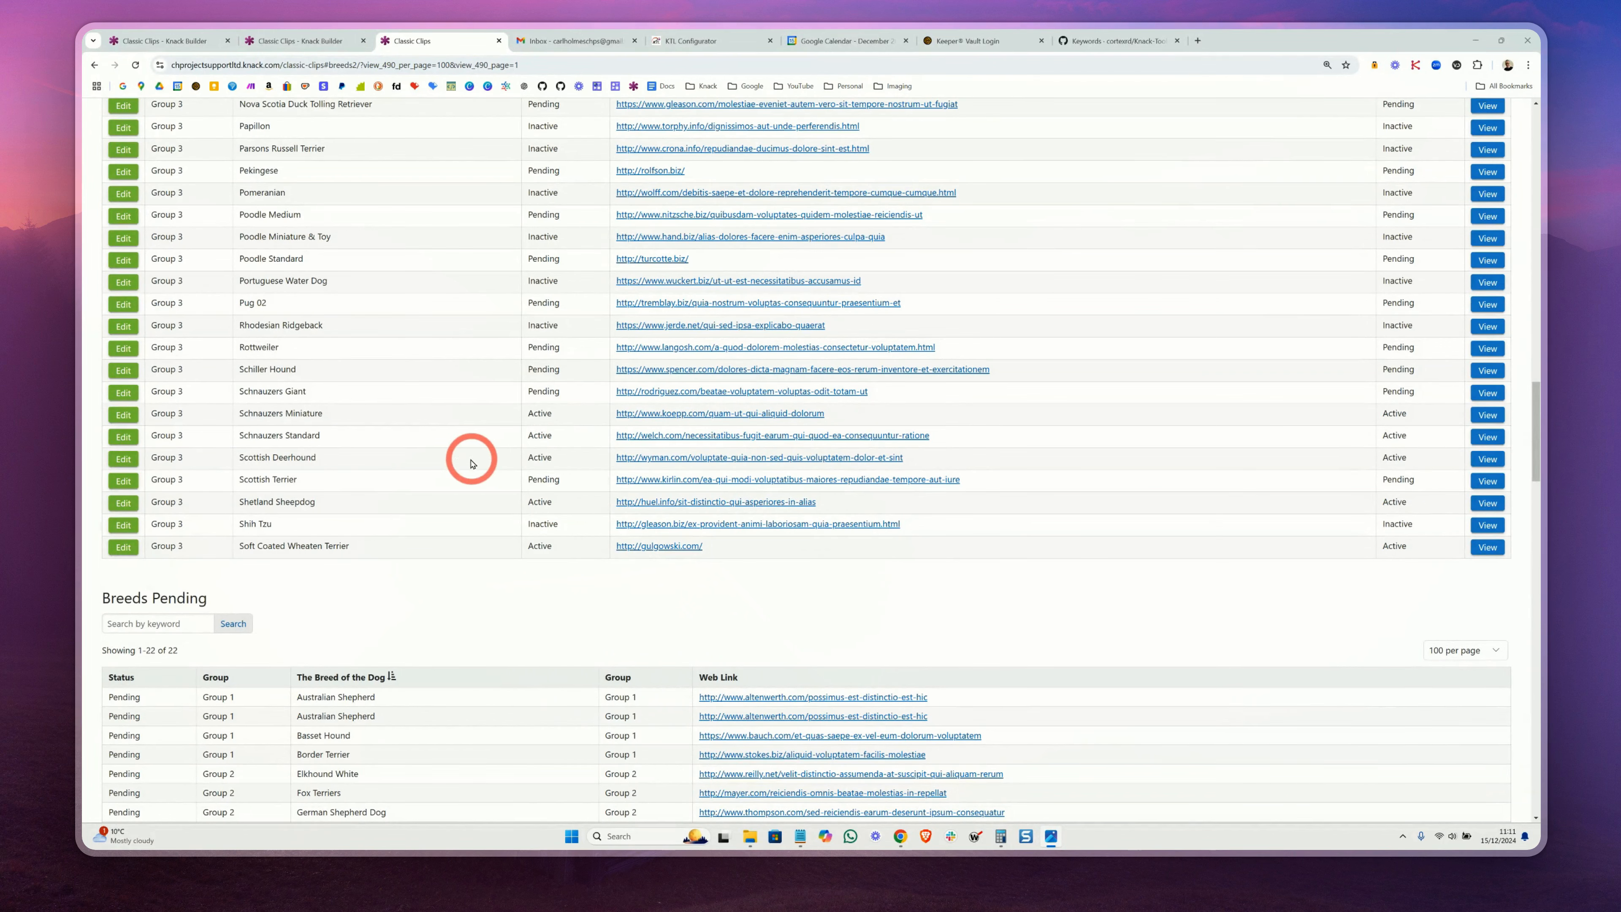
{"action": "scroll", "coordinate": [448, 463], "scroll_direction": "down", "scroll_amount": 3}
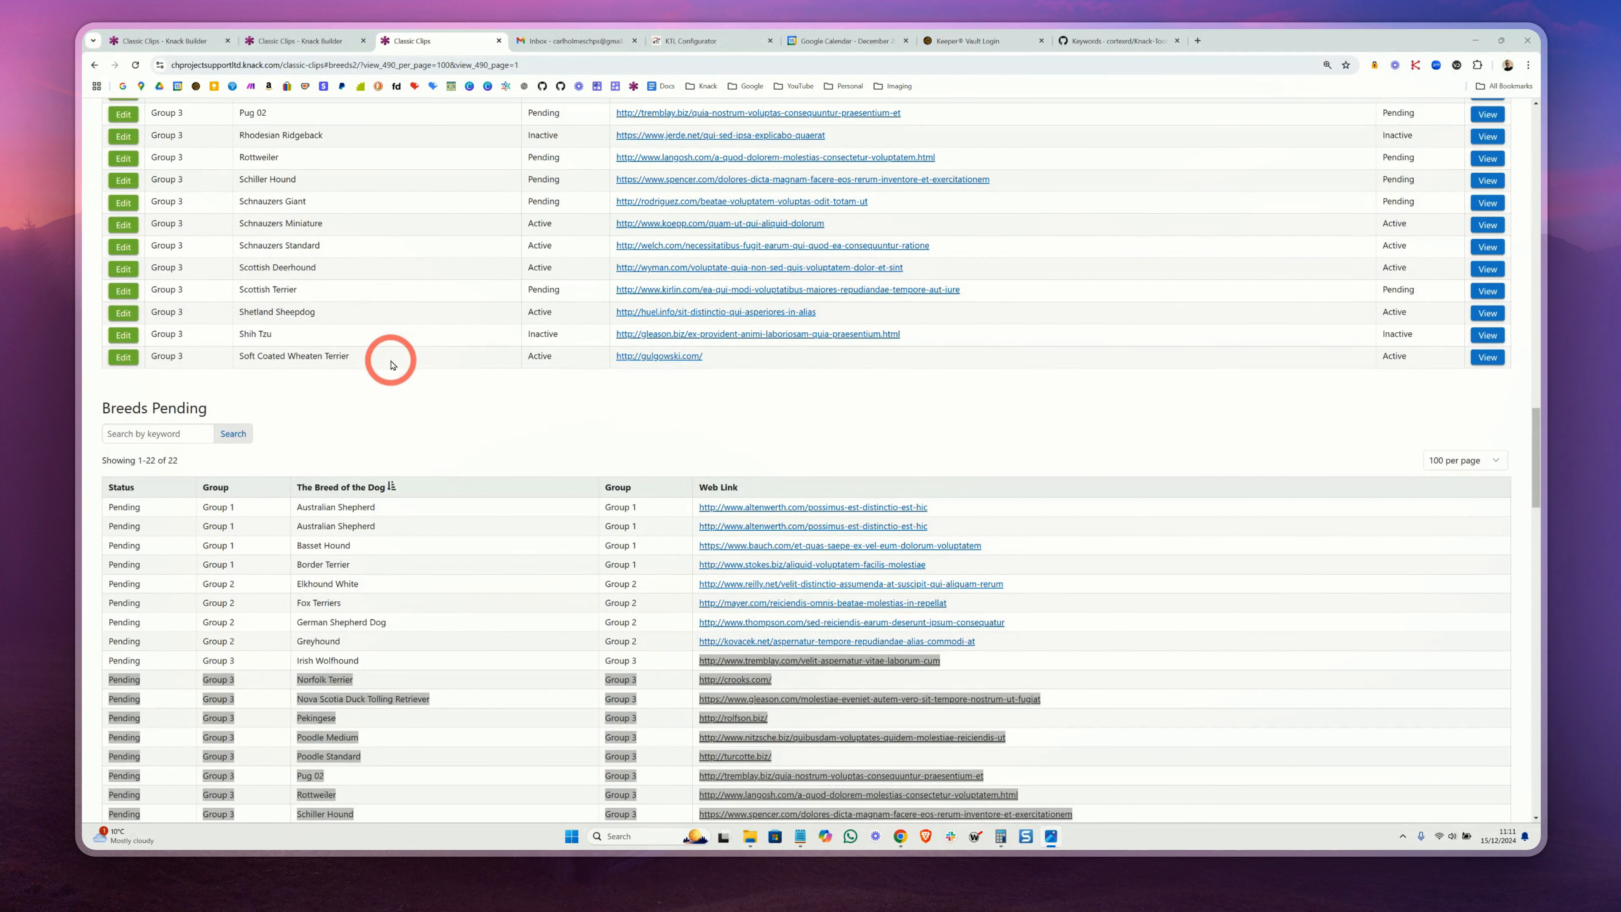
{"action": "scroll", "coordinate": [392, 366], "scroll_direction": "down", "scroll_amount": 1}
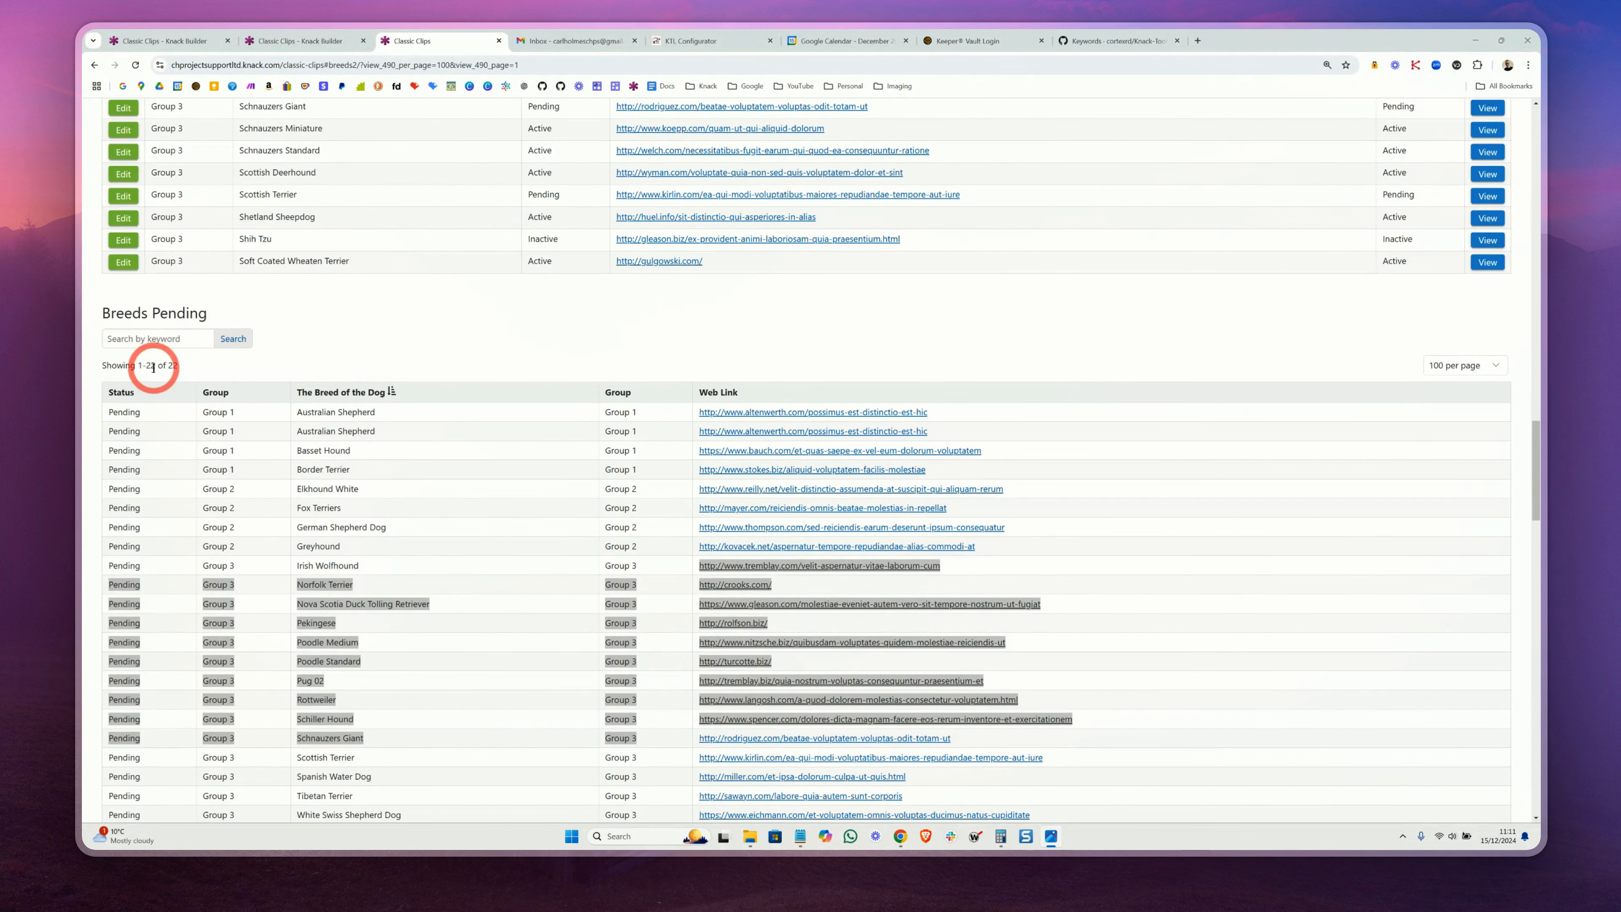
{"action": "left_click_drag", "start_coordinate": [143, 369], "coordinate": [331, 375]}
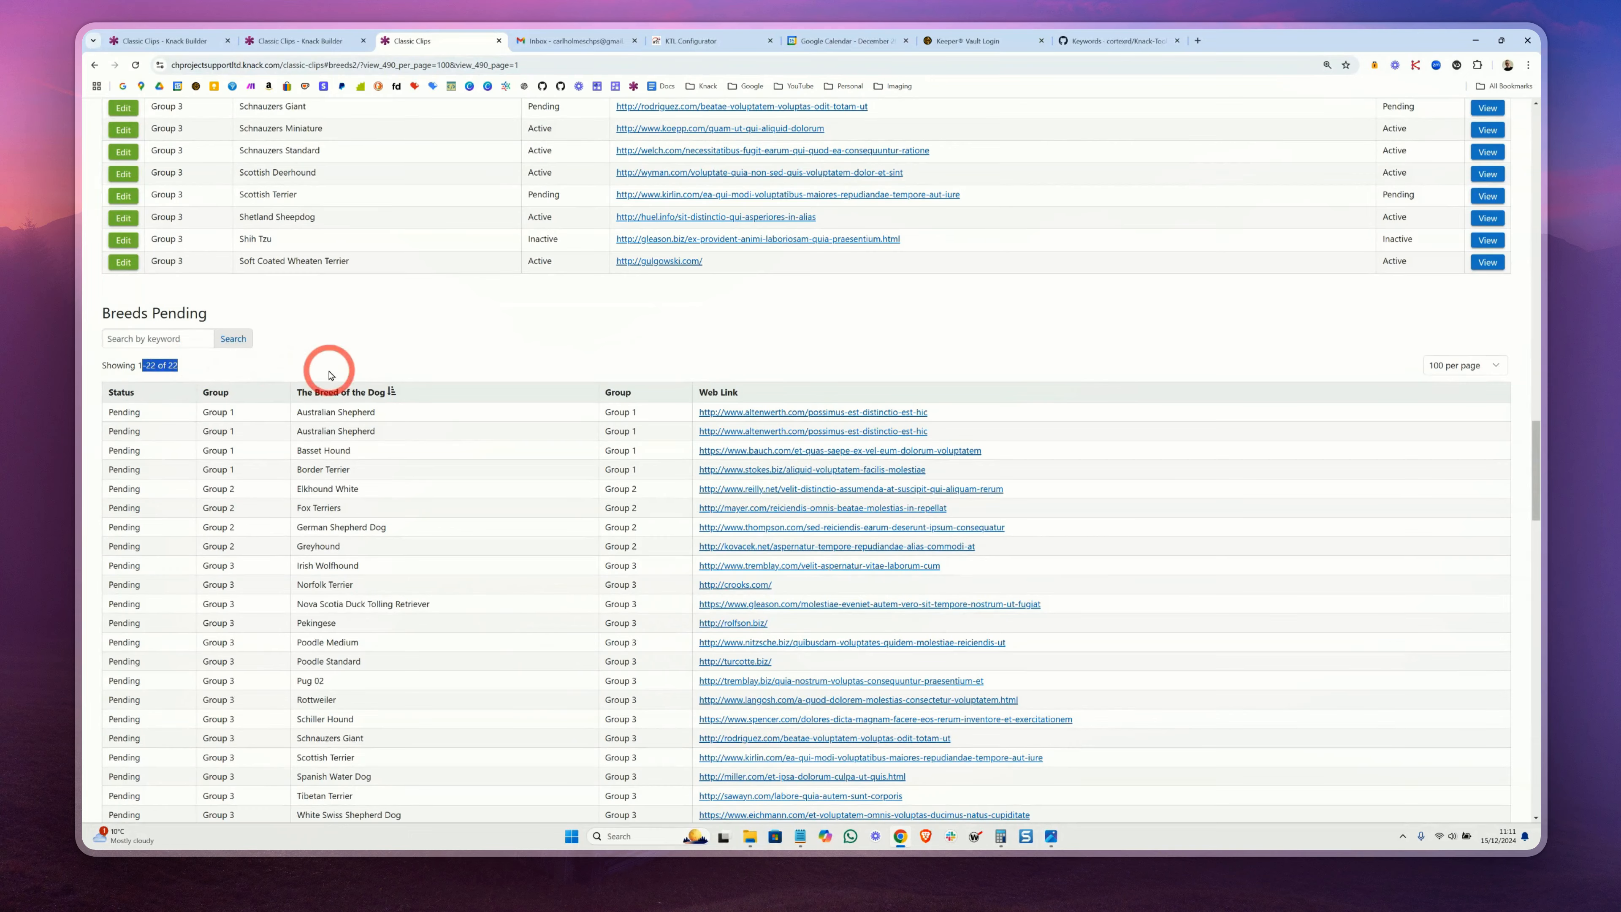
{"action": "scroll", "coordinate": [373, 376], "scroll_direction": "down", "scroll_amount": 5}
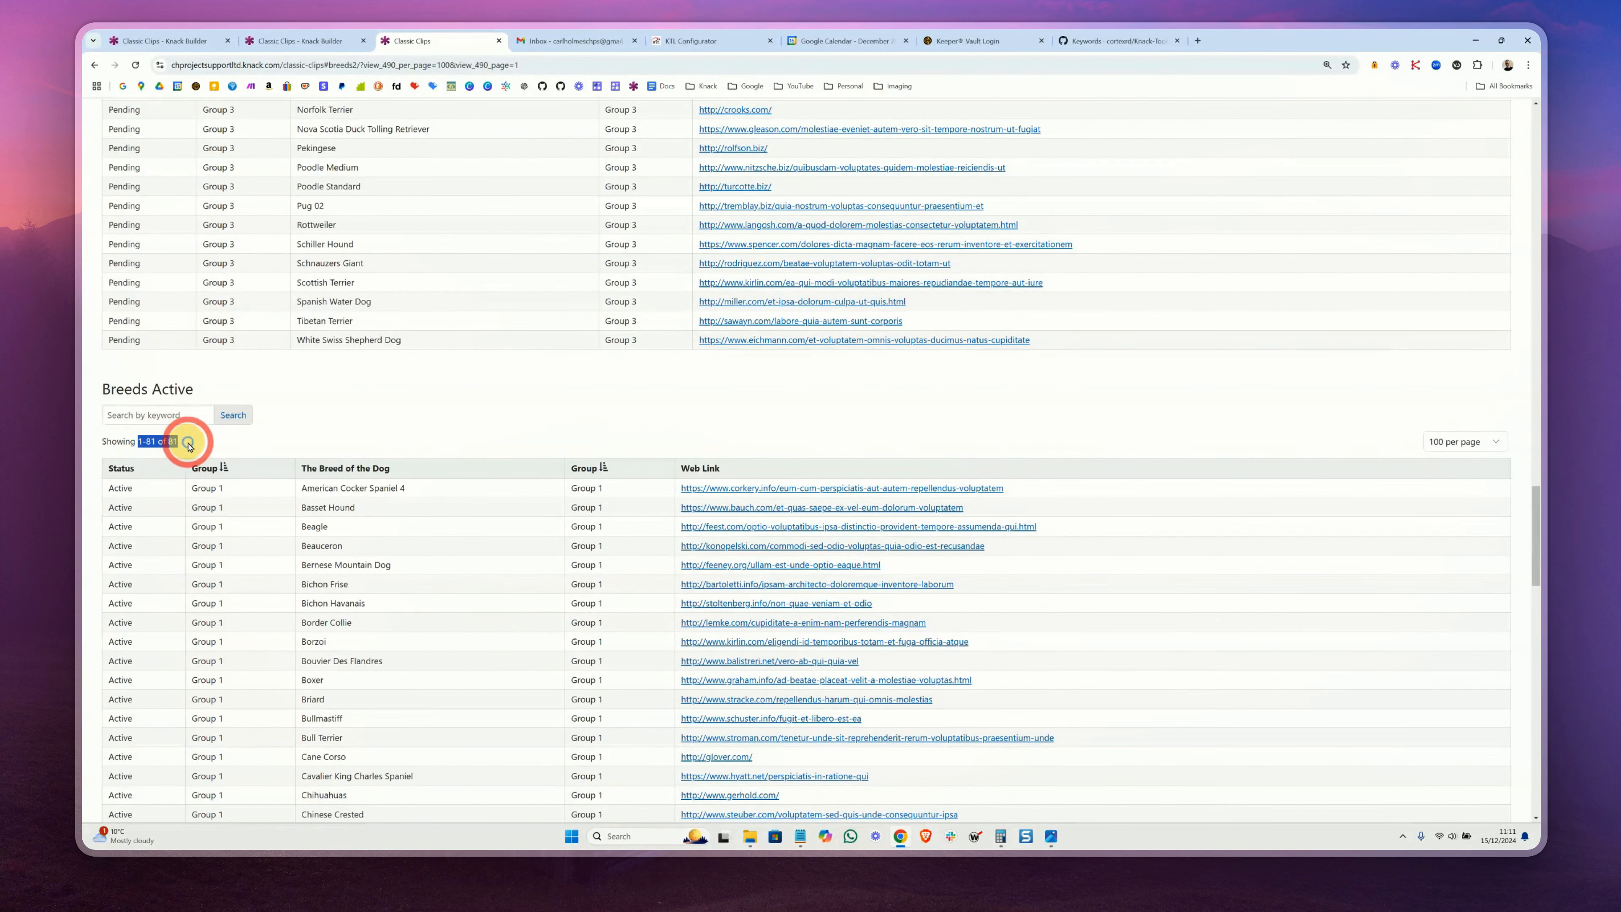
{"action": "scroll", "coordinate": [376, 427], "scroll_direction": "down", "scroll_amount": 10}
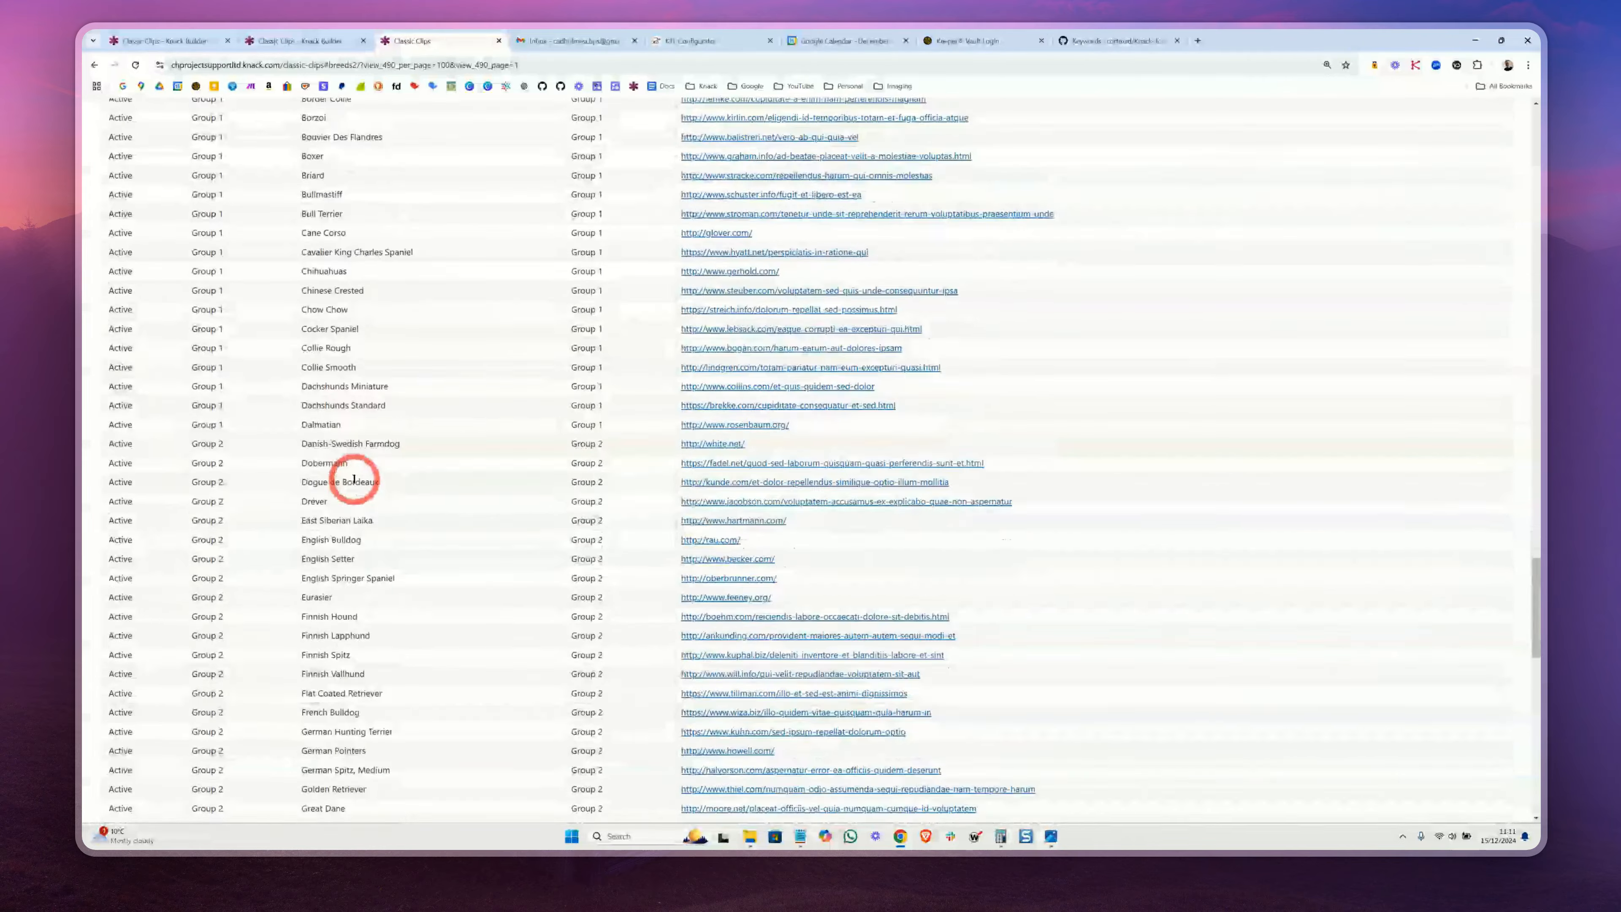
{"action": "scroll", "coordinate": [354, 479], "scroll_direction": "down", "scroll_amount": 10}
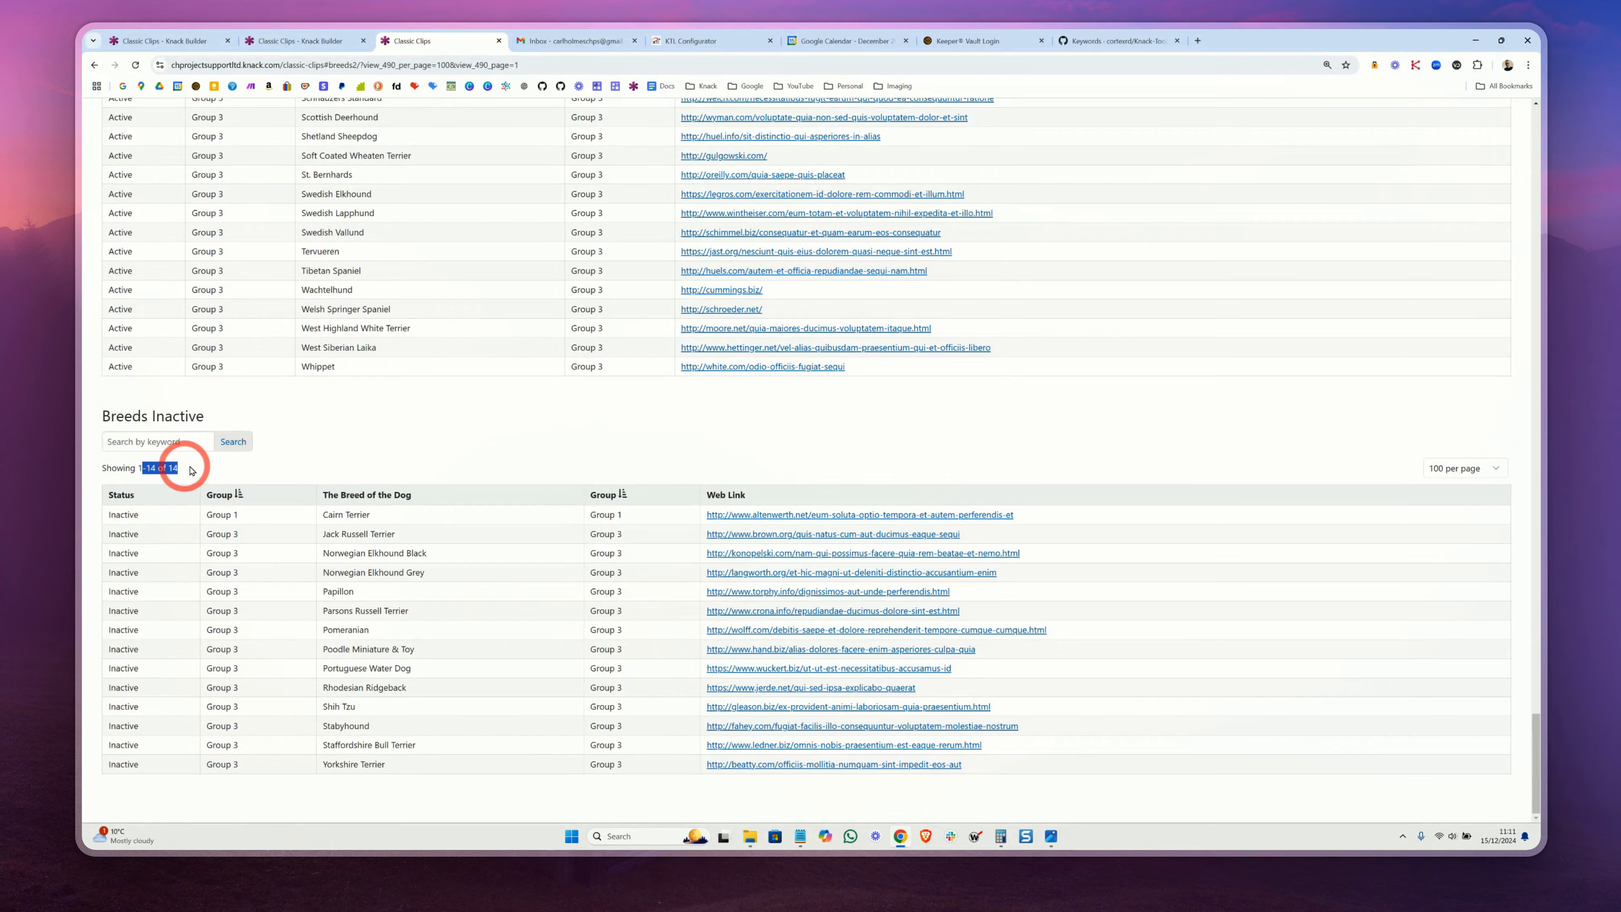
{"action": "scroll", "coordinate": [235, 447], "scroll_direction": "up", "scroll_amount": 20}
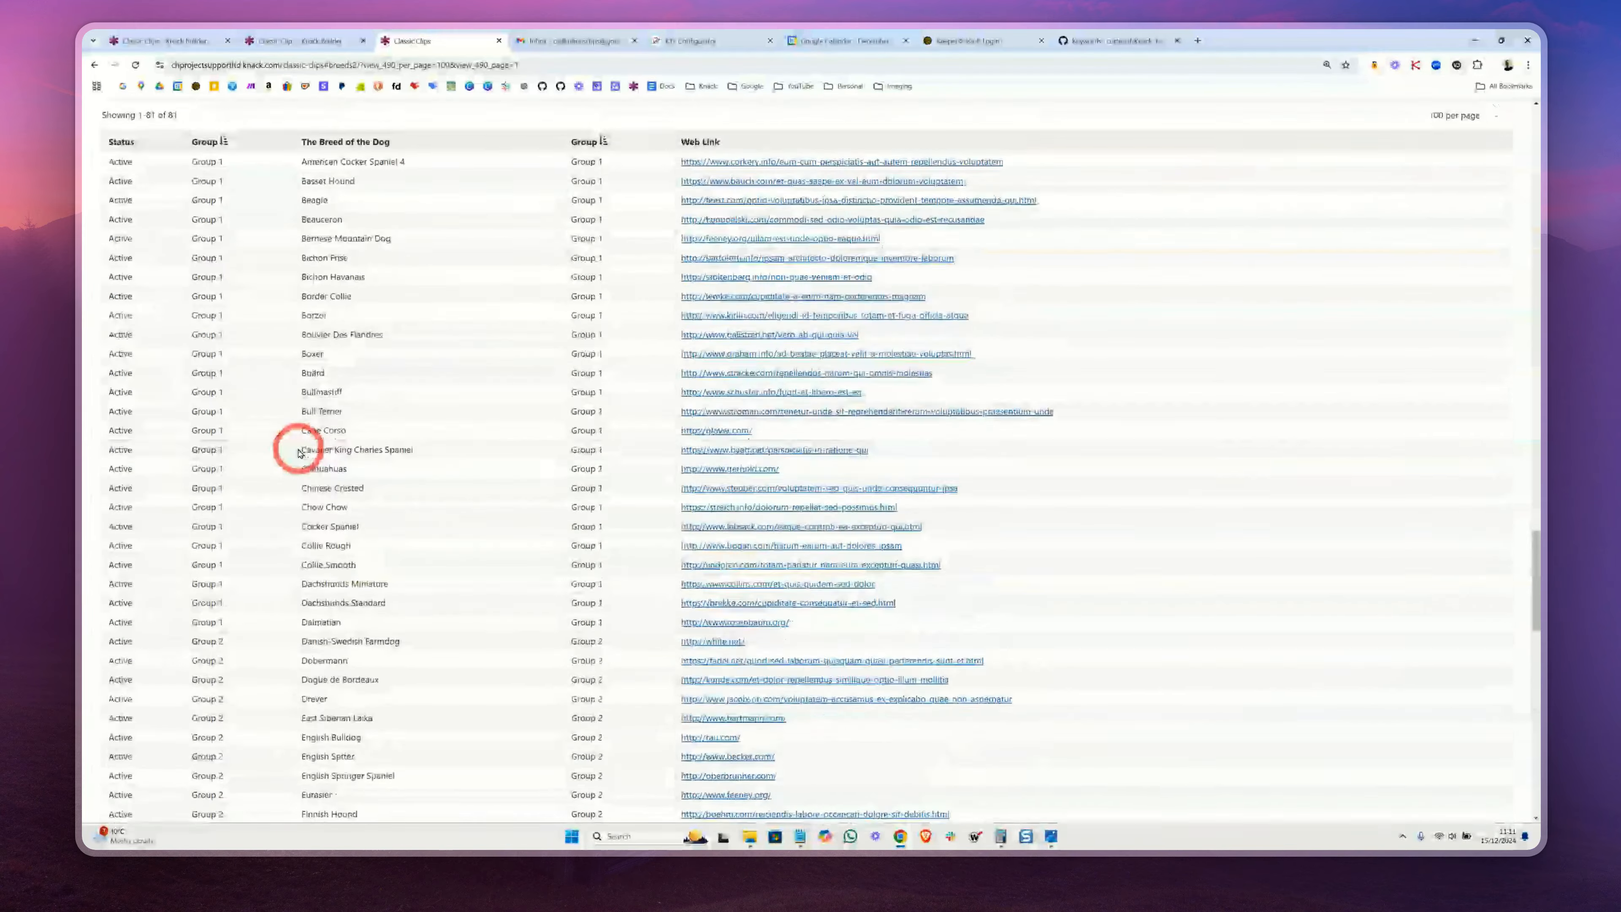
{"action": "scroll", "coordinate": [299, 453], "scroll_direction": "up", "scroll_amount": 15}
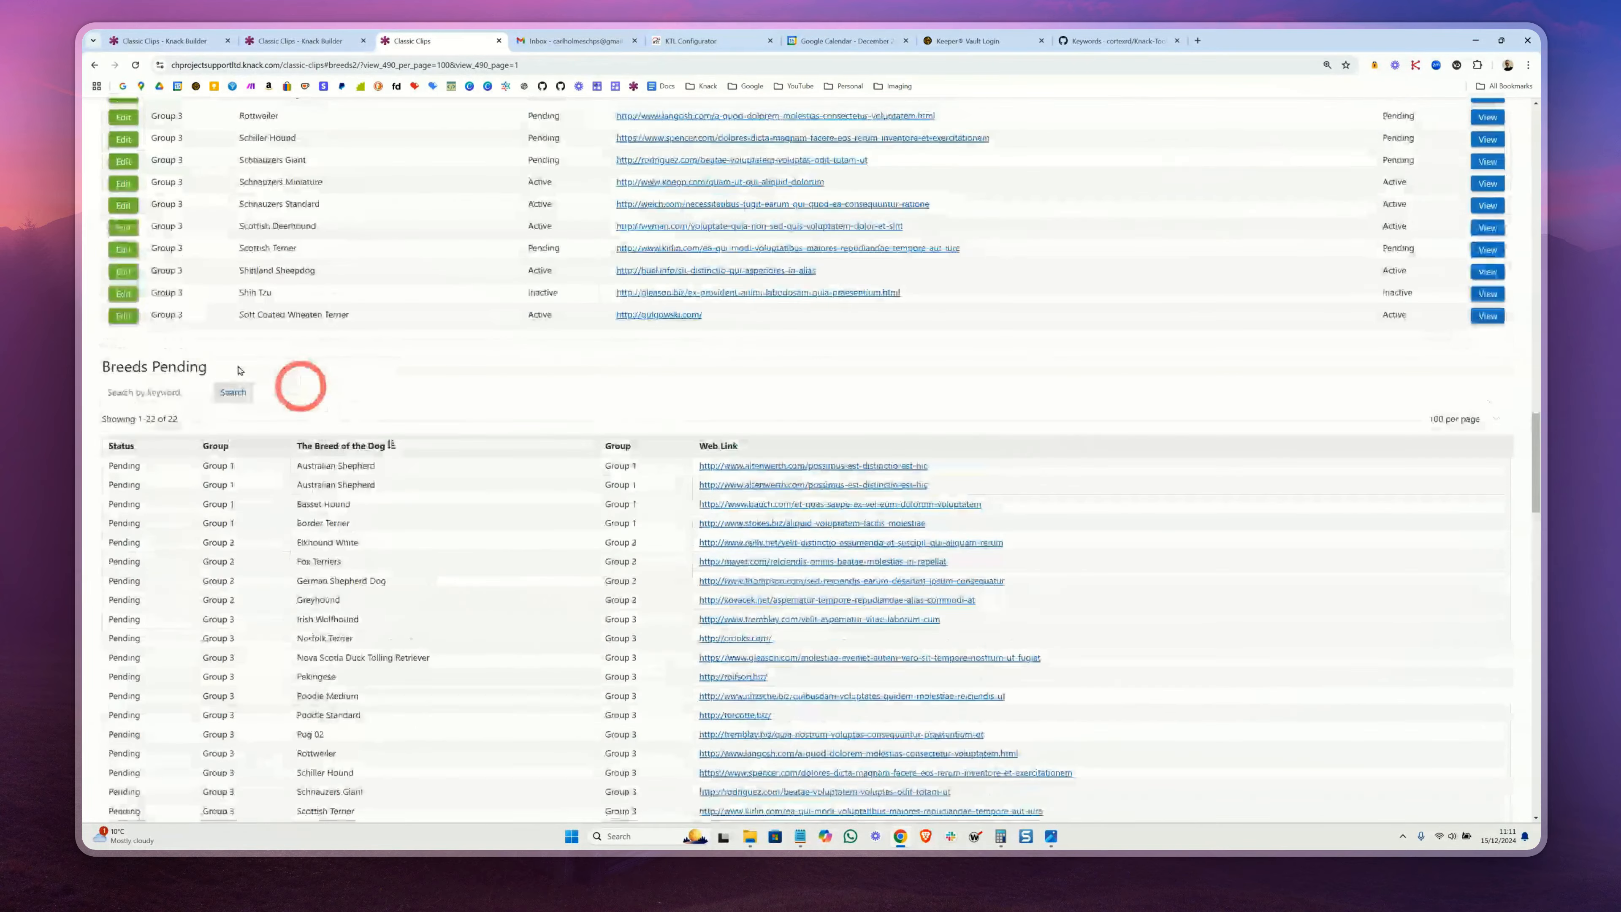
{"action": "scroll", "coordinate": [223, 357], "scroll_direction": "up", "scroll_amount": 18}
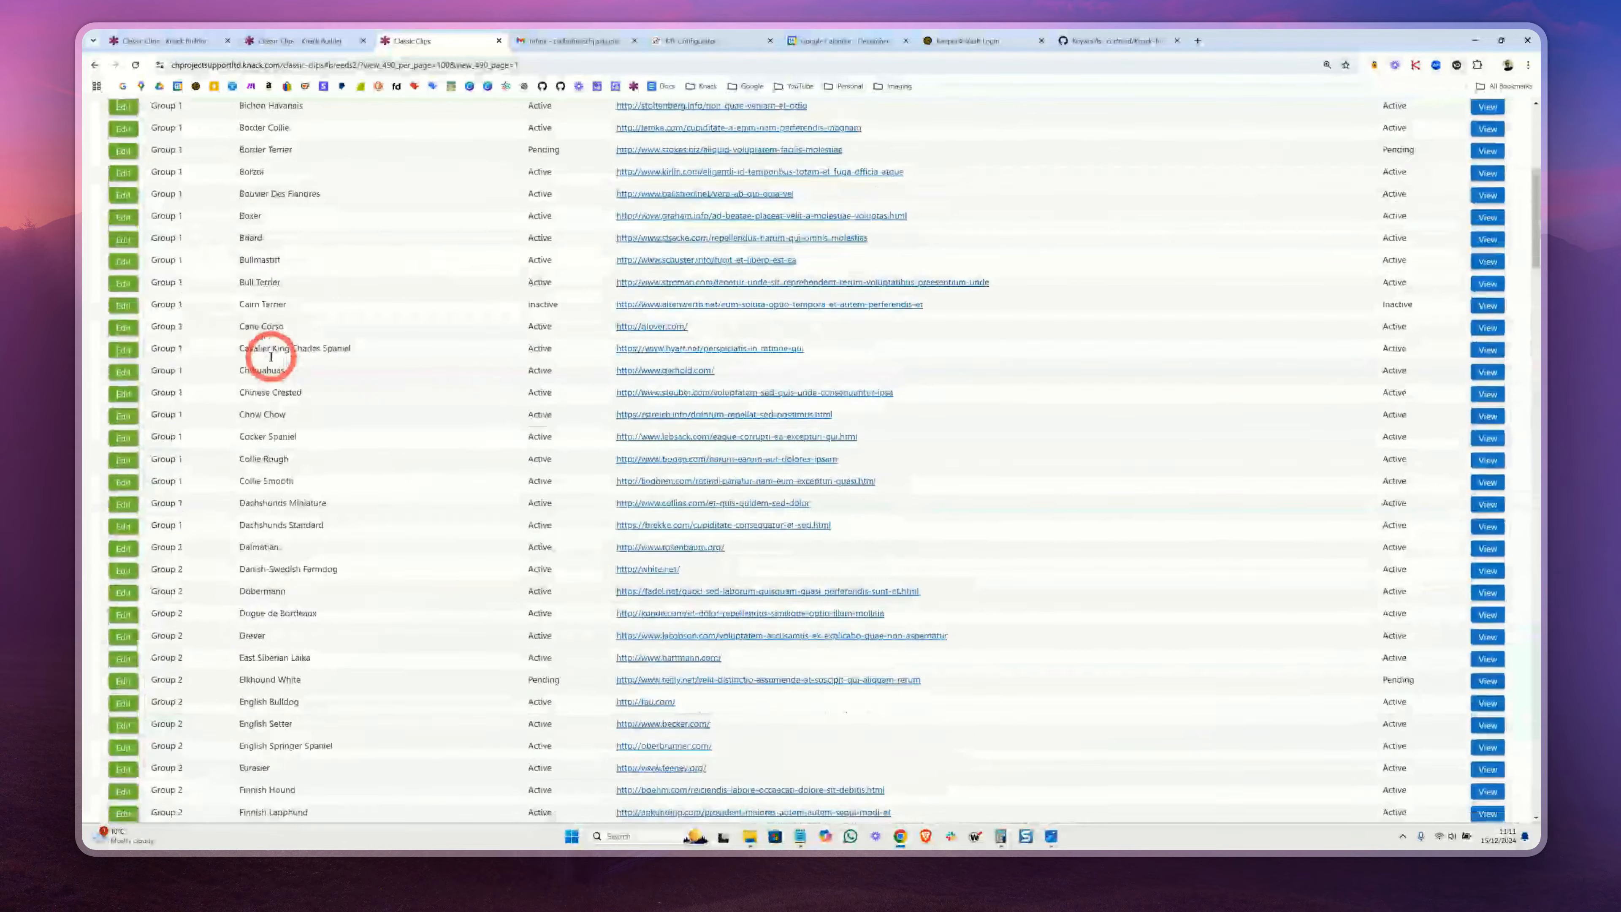
{"action": "scroll", "coordinate": [270, 357], "scroll_direction": "up", "scroll_amount": 8}
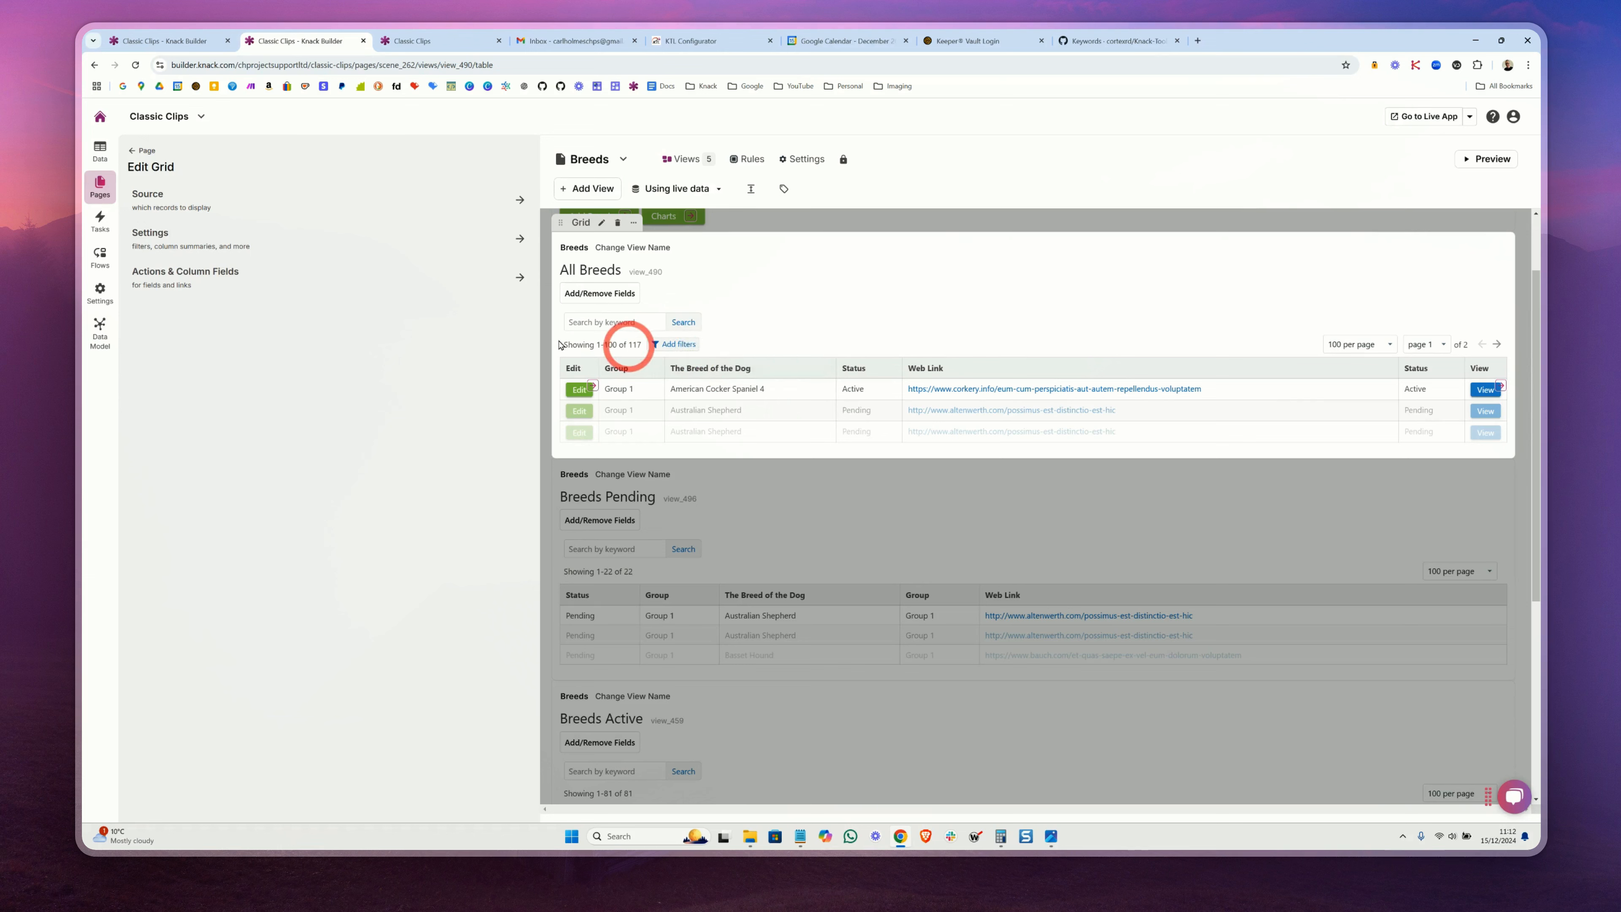
Set the All Breeds grid's pagination to display 10 records at a time and save the settings
{"action": "left_click", "coordinate": [161, 234]}
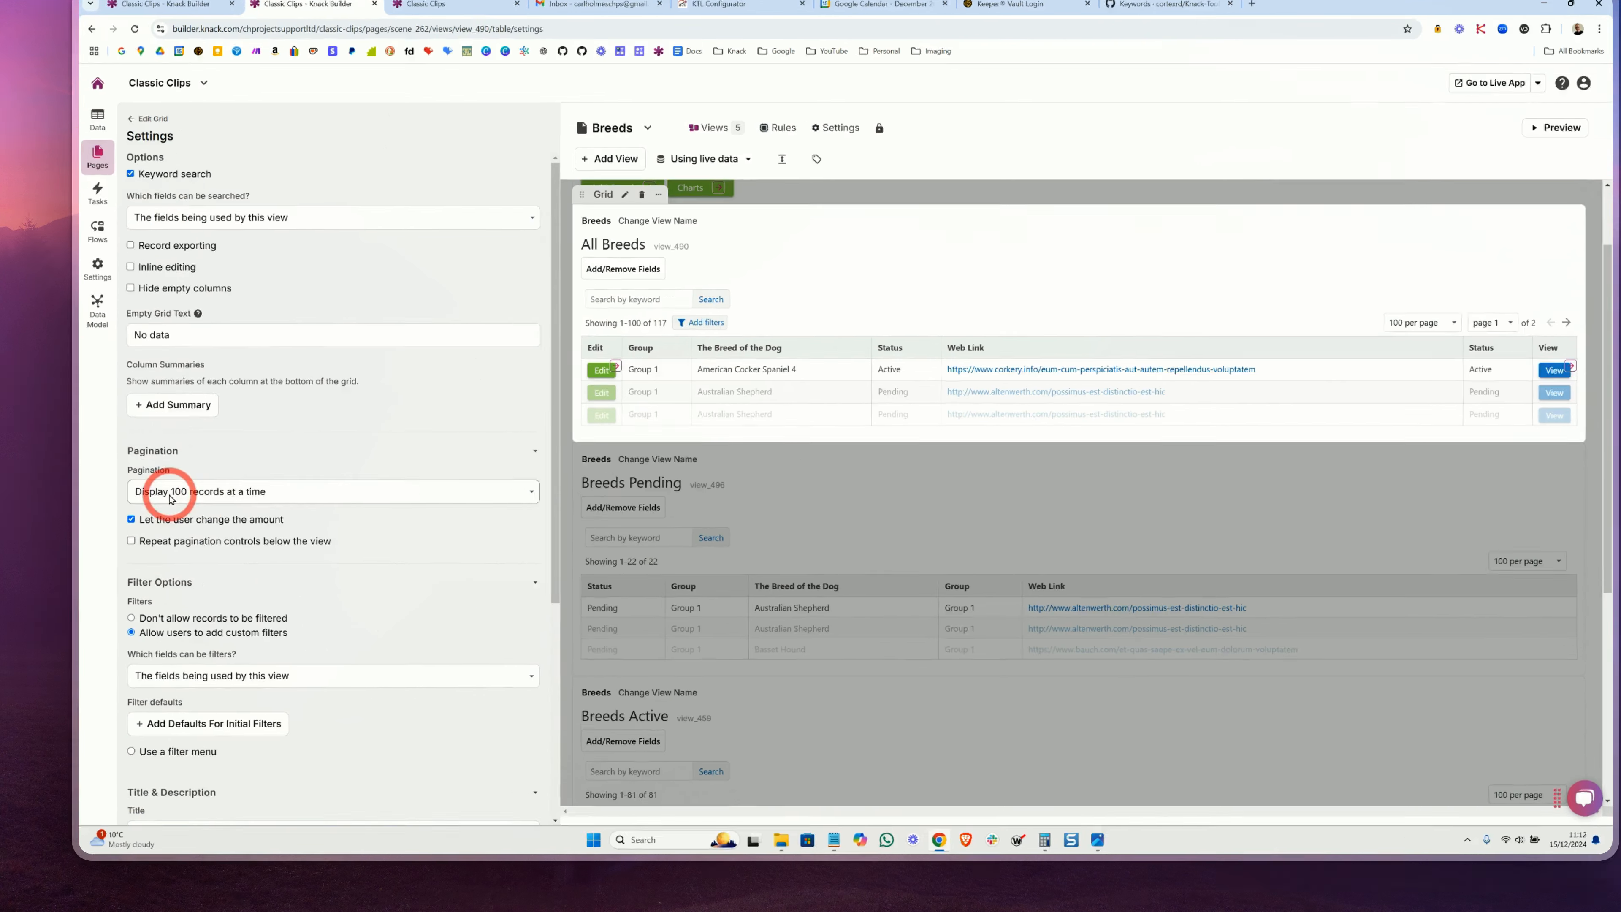
{"action": "left_click", "coordinate": [168, 506]}
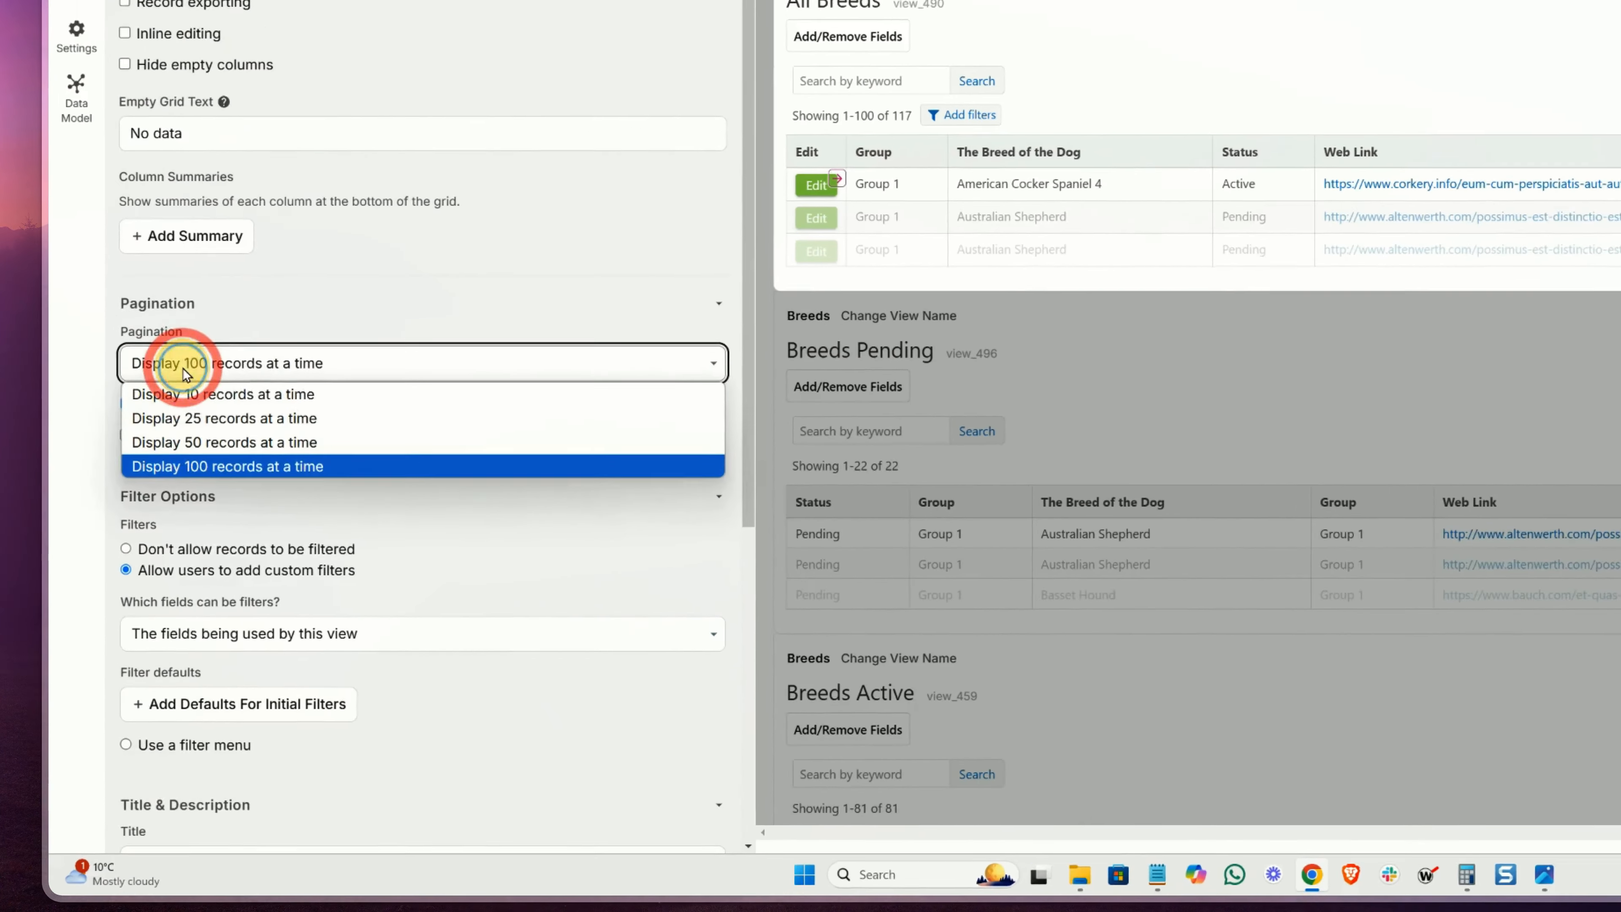
{"action": "left_click", "coordinate": [205, 394]}
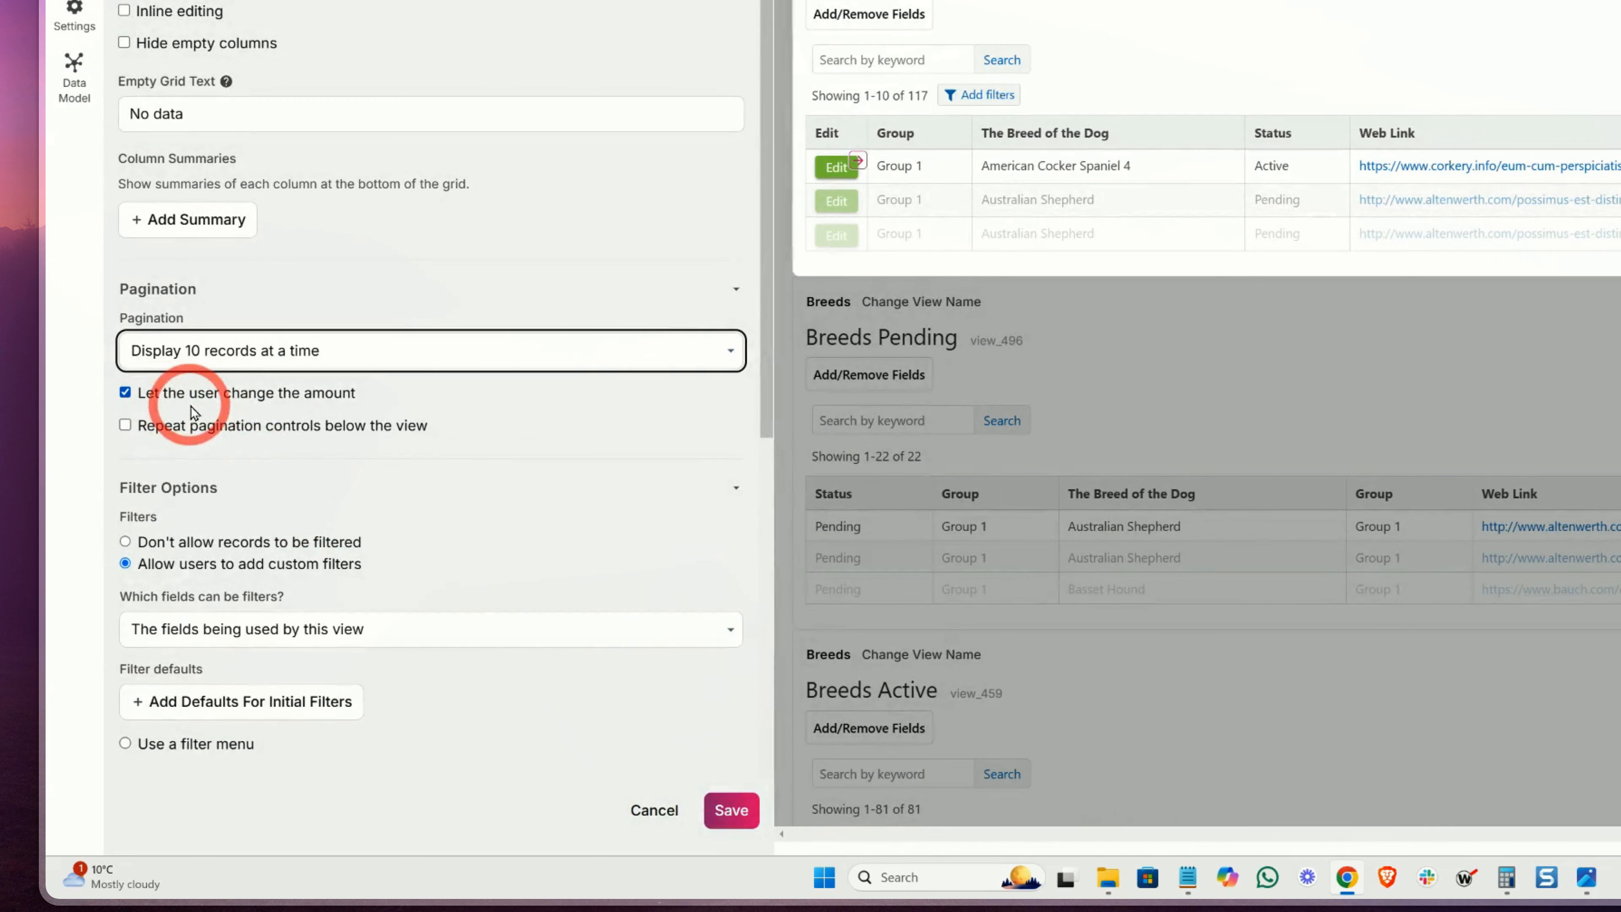
{"action": "left_click", "coordinate": [719, 815]}
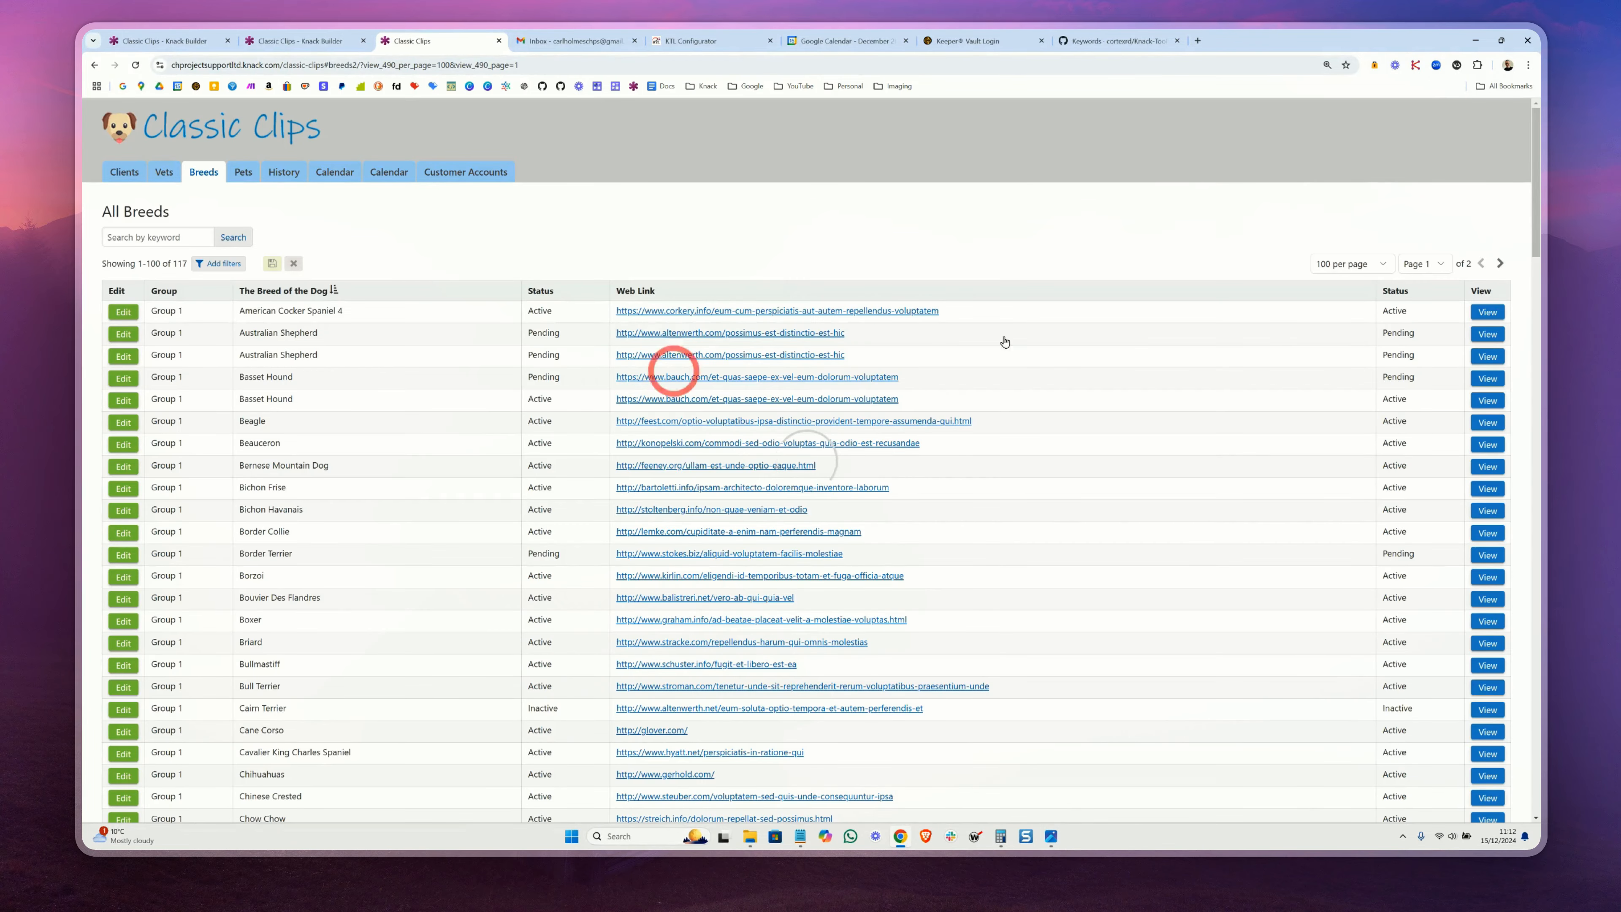
Show 10 records per page in the live All Breeds grid, check the record range and advance to the following page
{"action": "left_click", "coordinate": [1340, 305]}
{"action": "left_click", "coordinate": [1340, 332]}
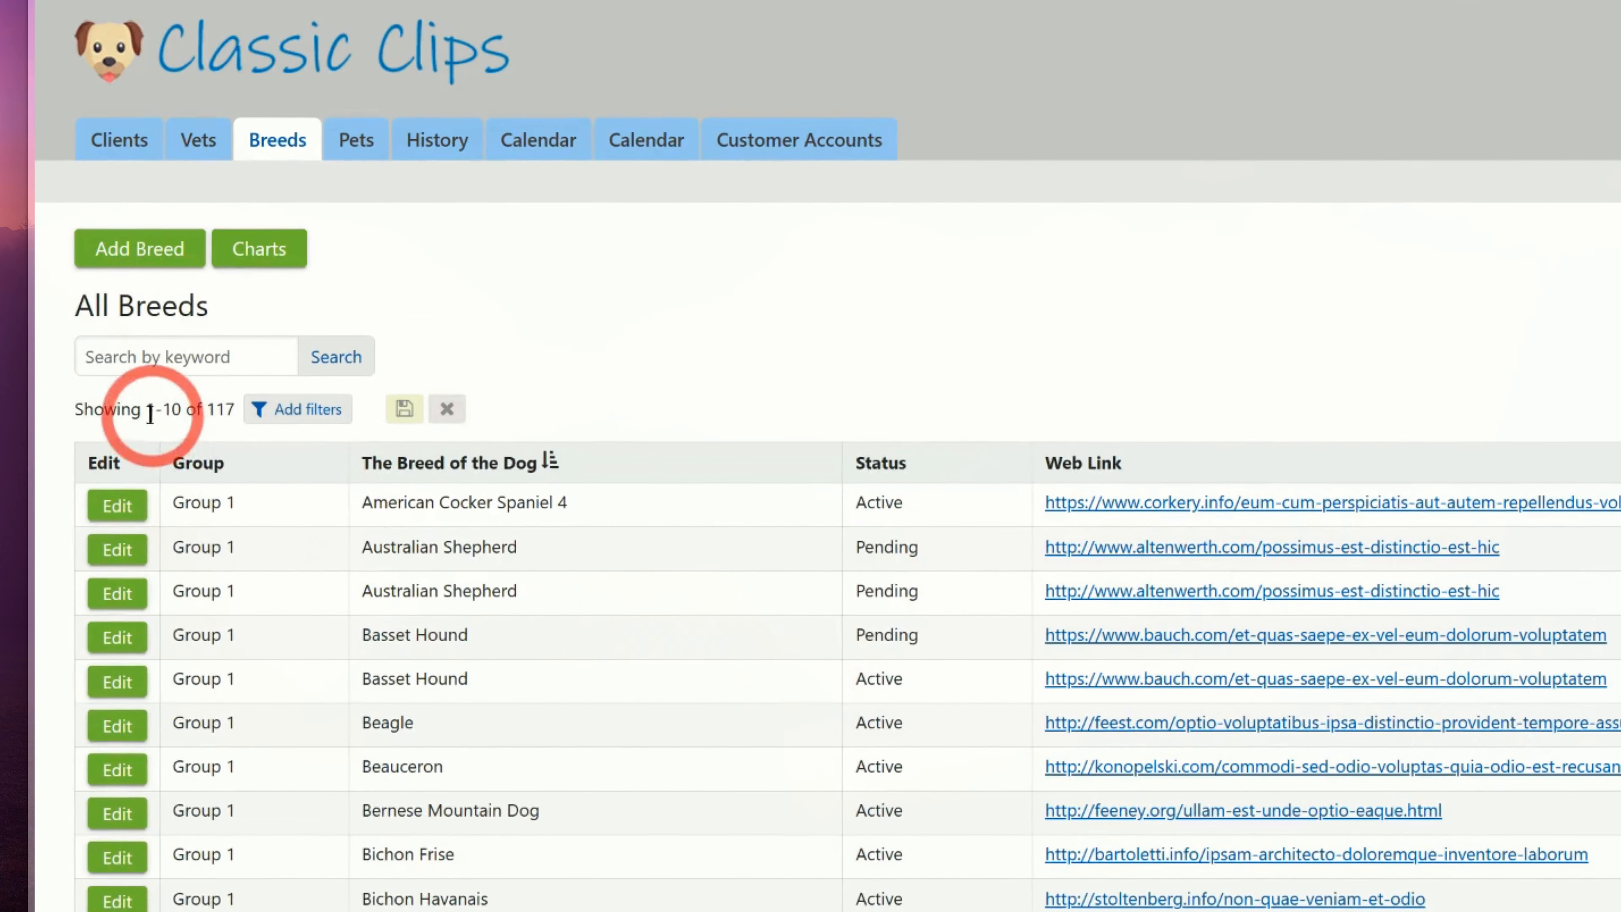
{"action": "left_click_drag", "start_coordinate": [137, 309], "coordinate": [154, 309]}
{"action": "left_click_drag", "start_coordinate": [178, 412], "coordinate": [233, 414]}
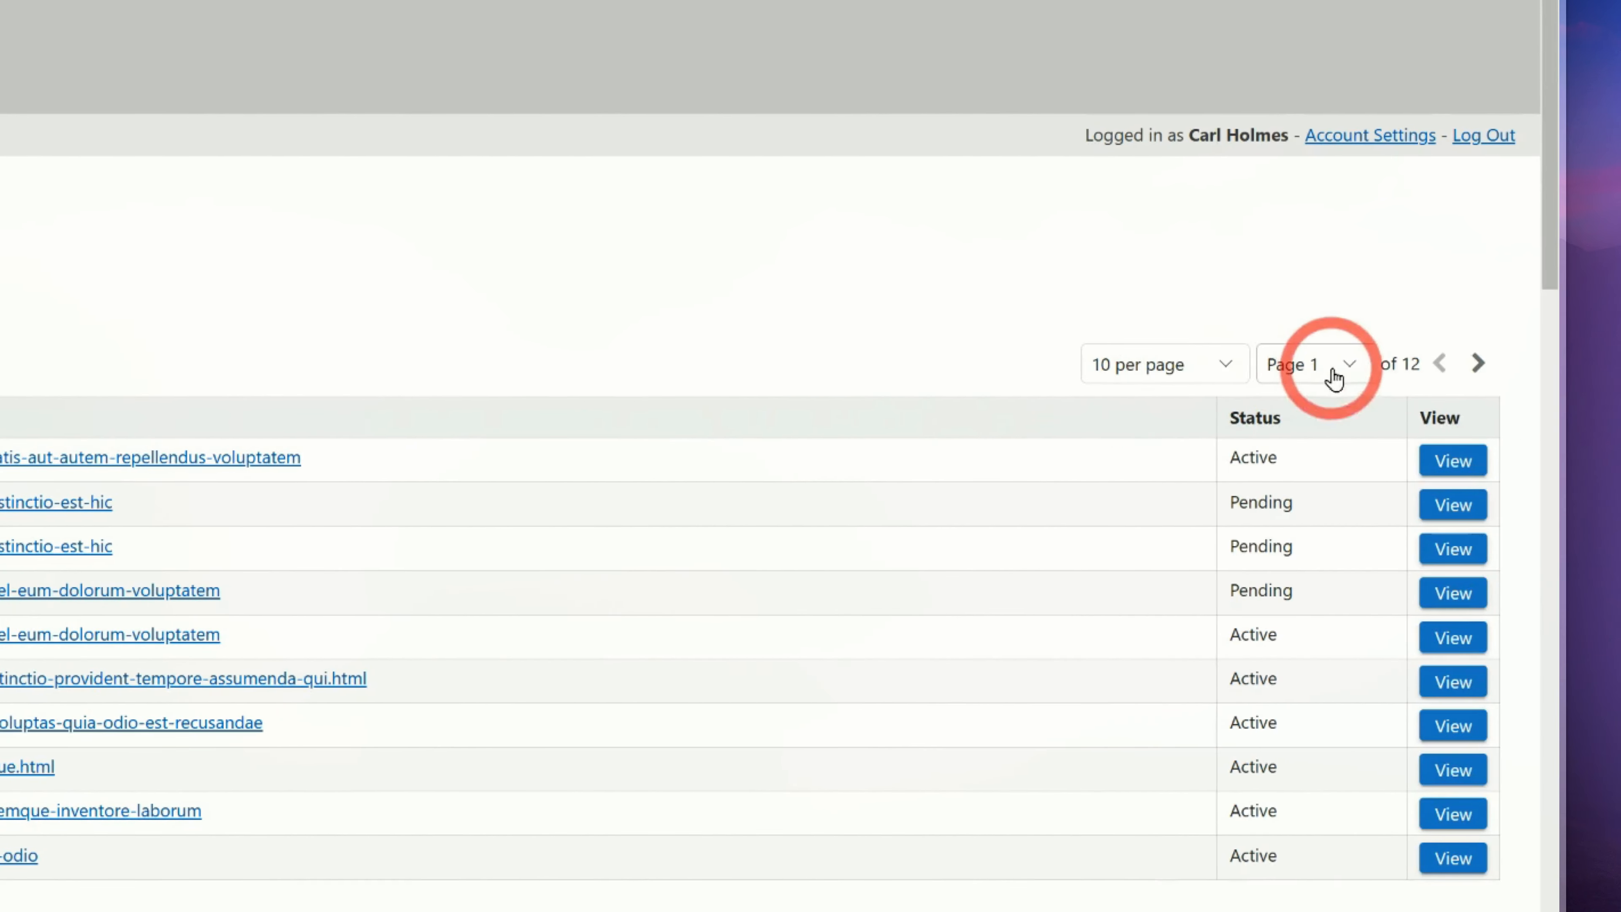
{"action": "left_click", "coordinate": [1475, 365]}
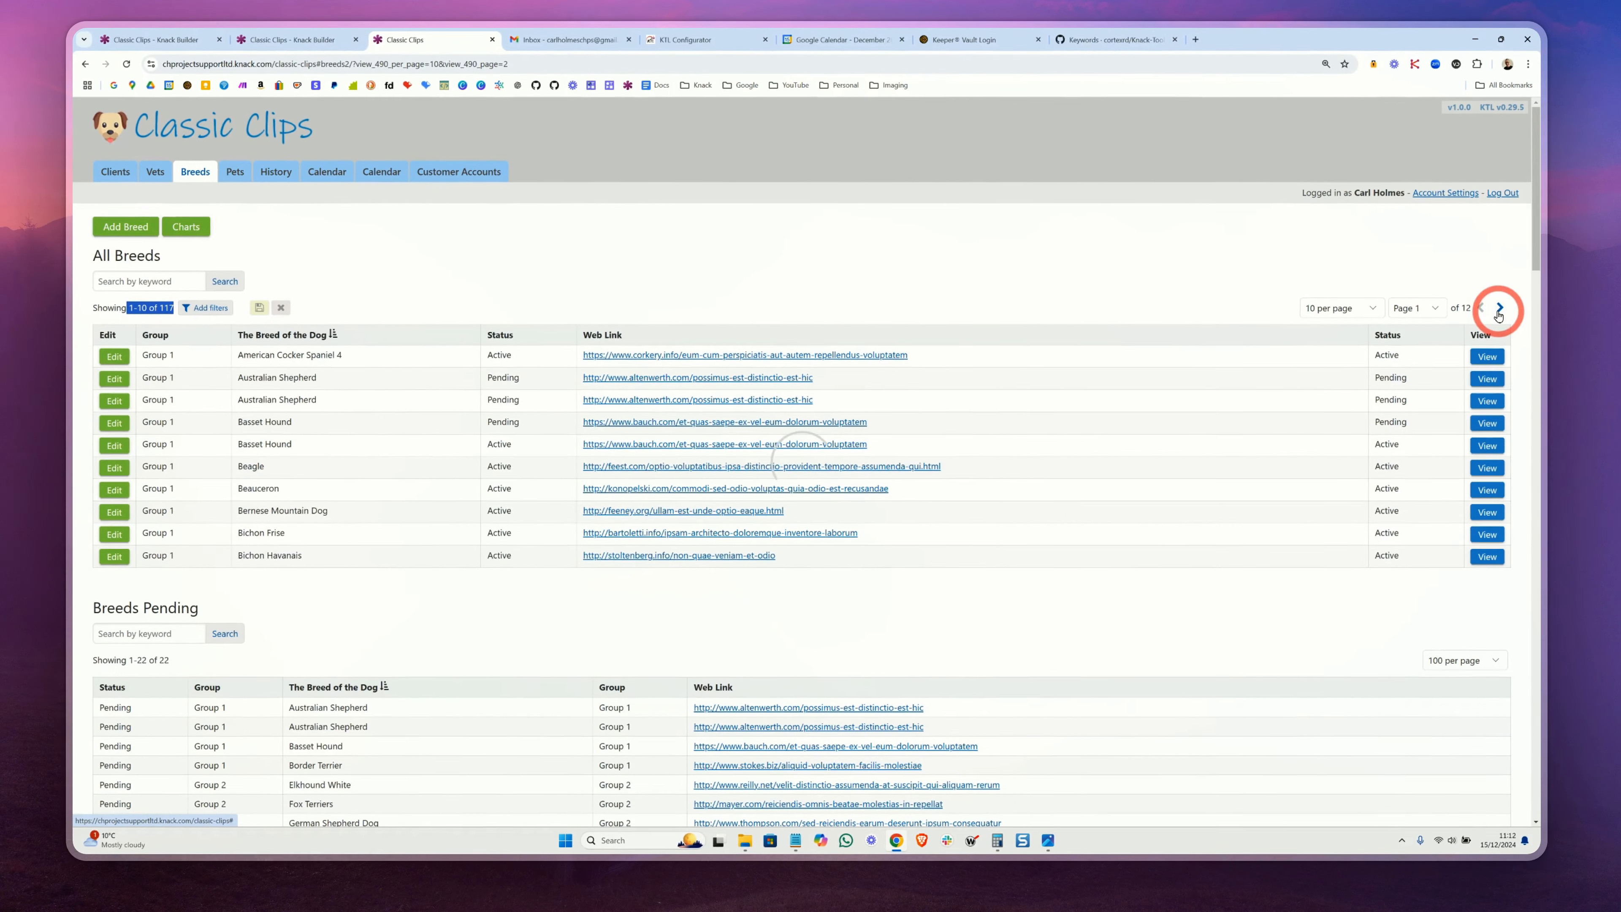
{"action": "left_click", "coordinate": [1475, 371]}
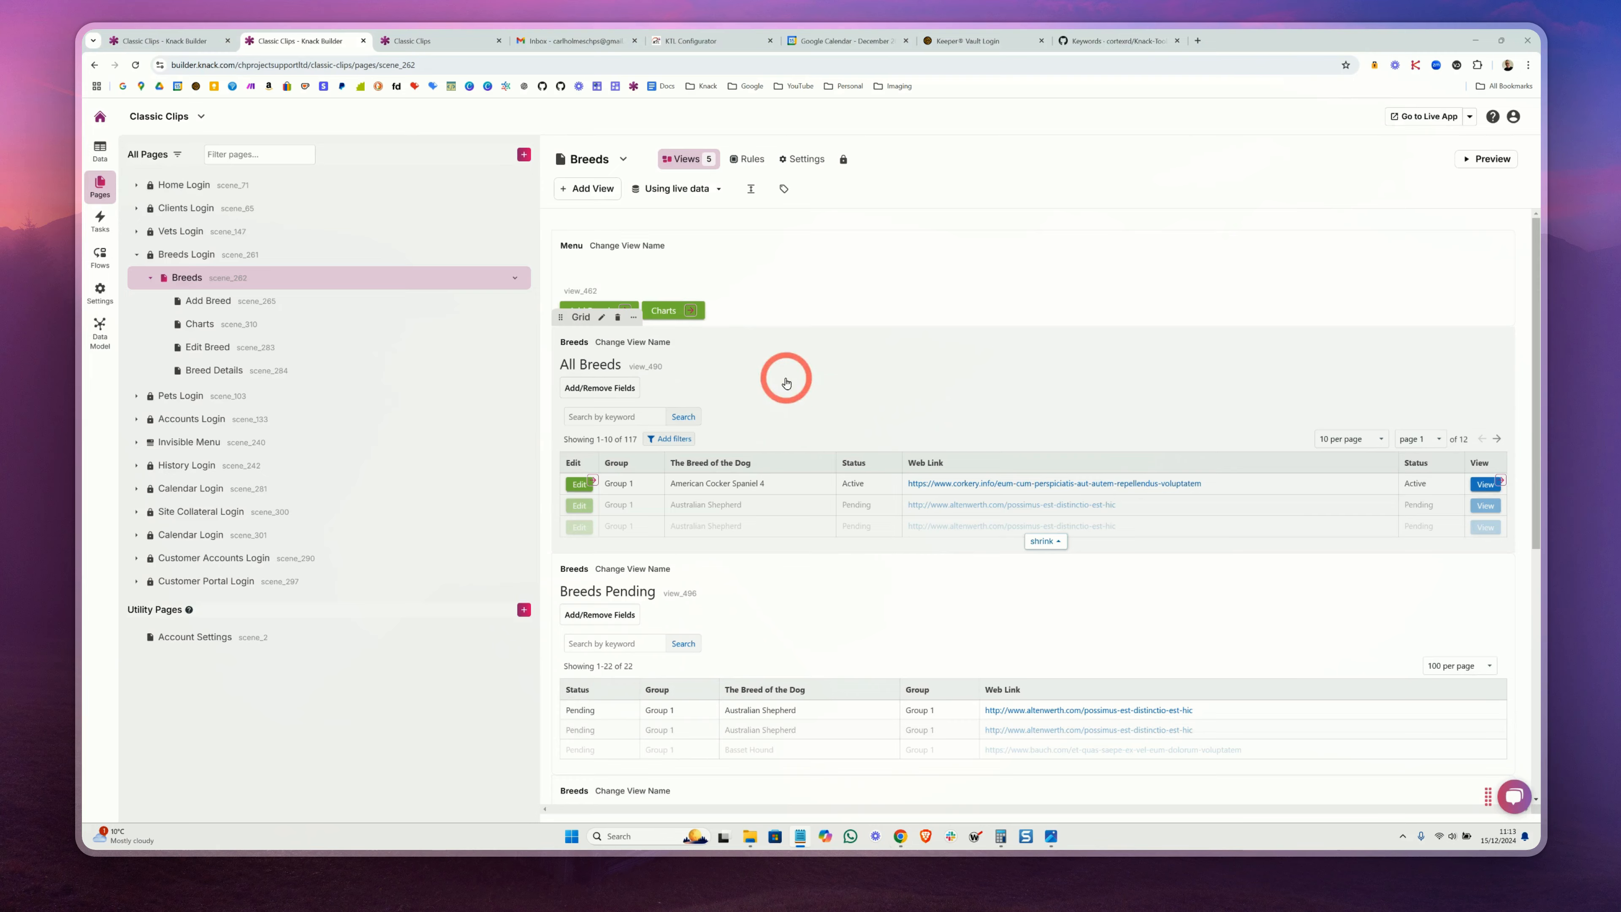
Enter the keyword _sth=10,400 as the description in the All Breeds grid's settings
{"action": "left_click", "coordinate": [786, 378]}
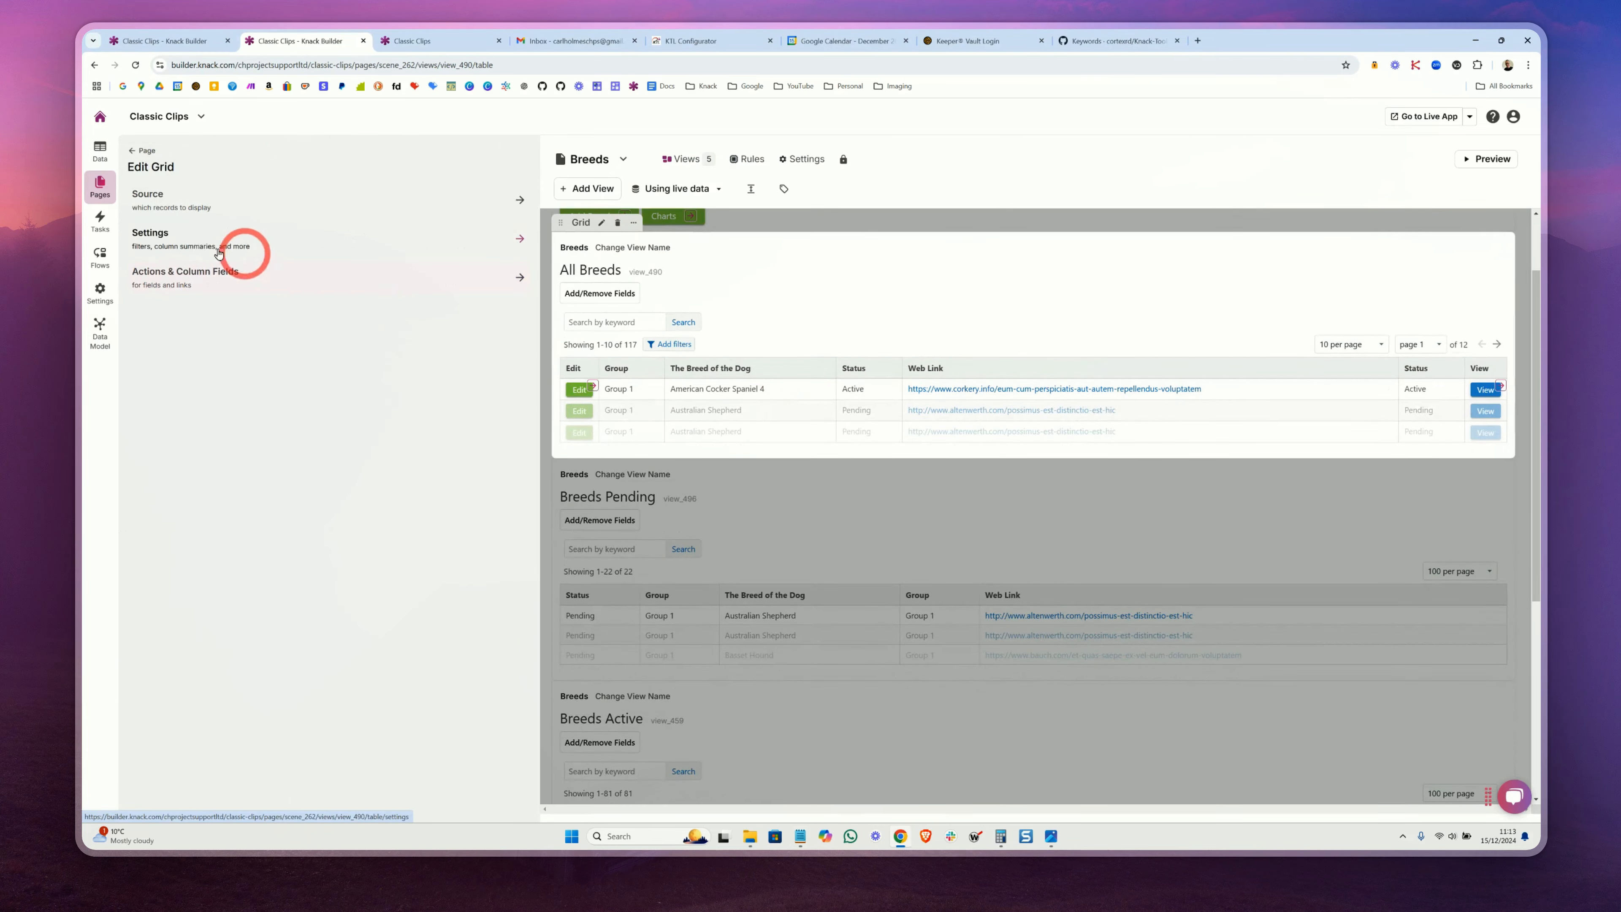
{"action": "left_click", "coordinate": [200, 249]}
{"action": "scroll", "coordinate": [225, 572], "scroll_direction": "down", "scroll_amount": 10}
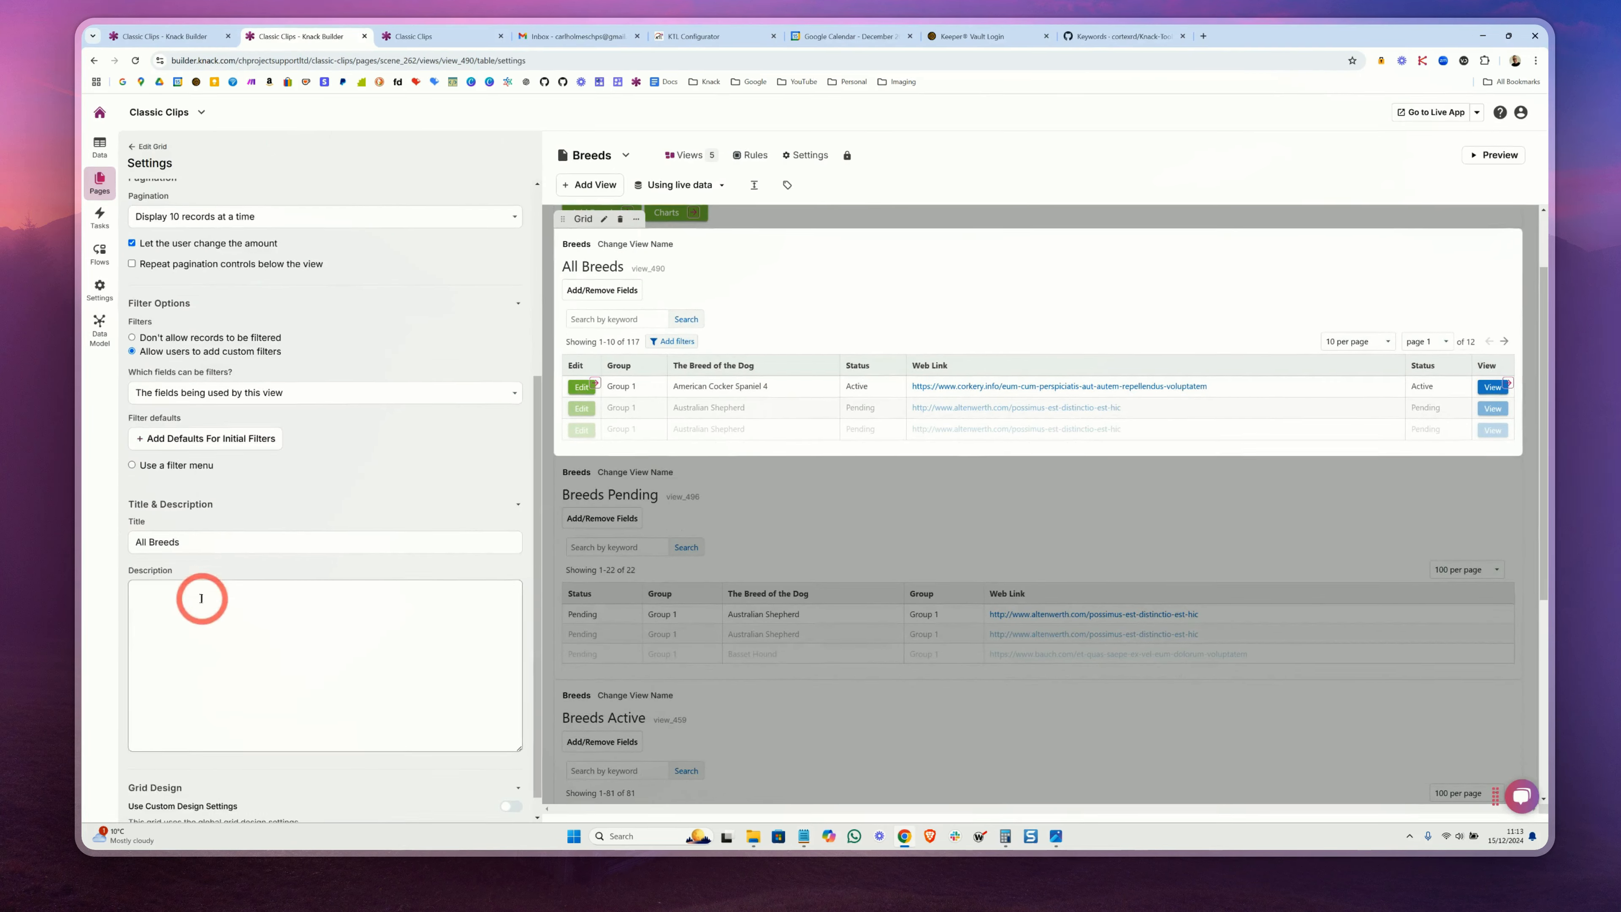
{"action": "left_click", "coordinate": [202, 591]}
{"action": "type", "text": "_sth=10,400"}
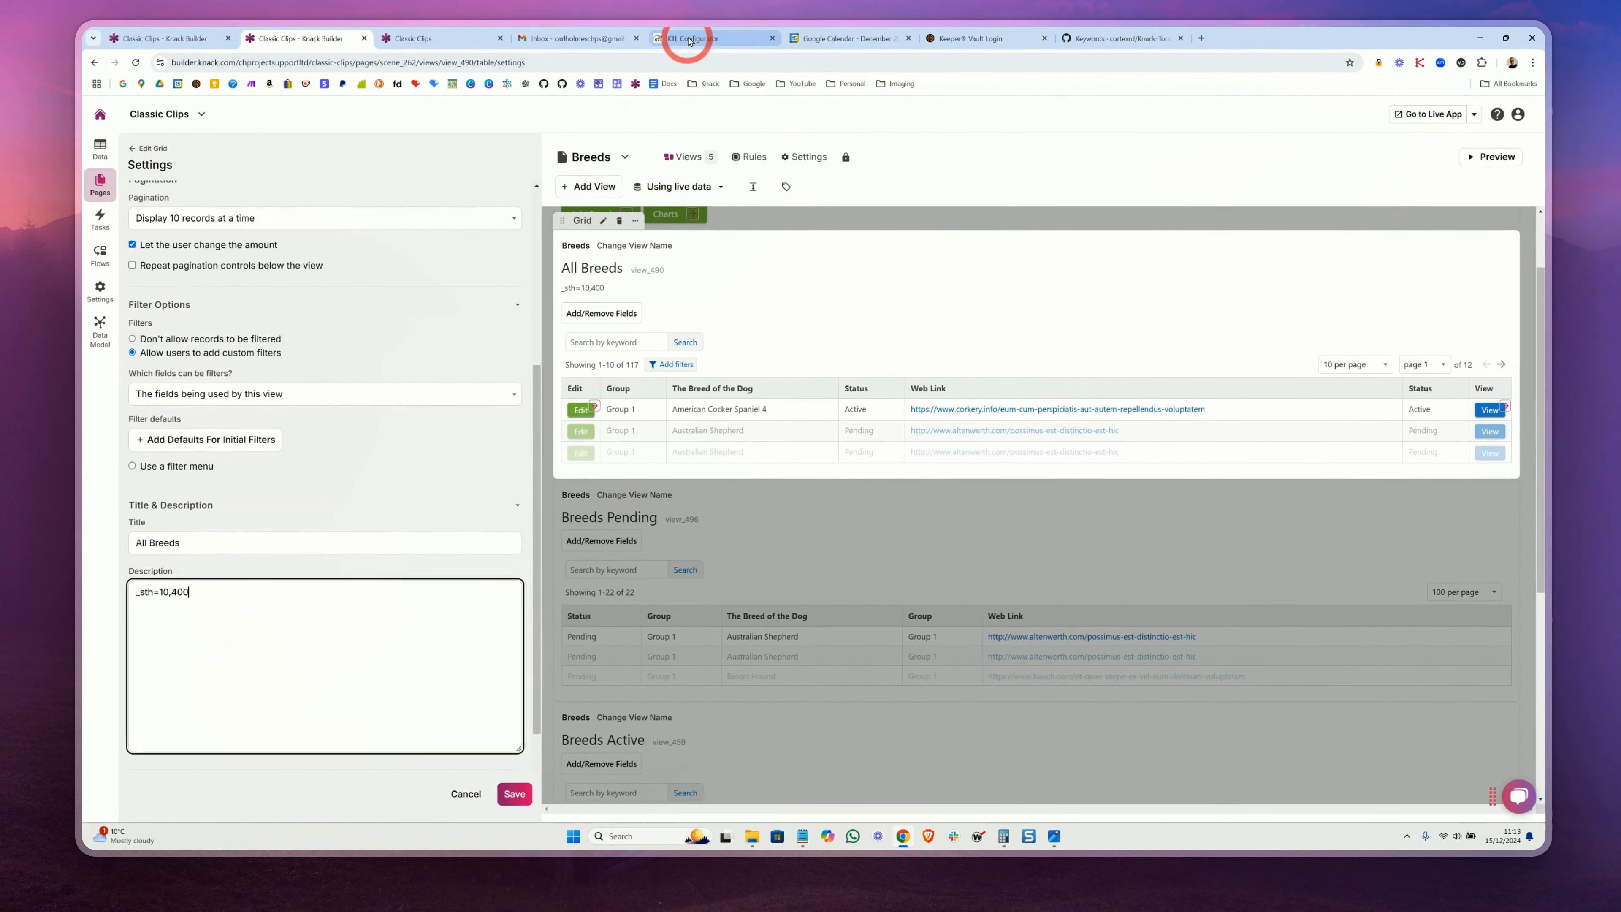
Switch to the KTL Configurator and look through its feature settings down to the configuration output area
{"action": "left_click", "coordinate": [688, 42]}
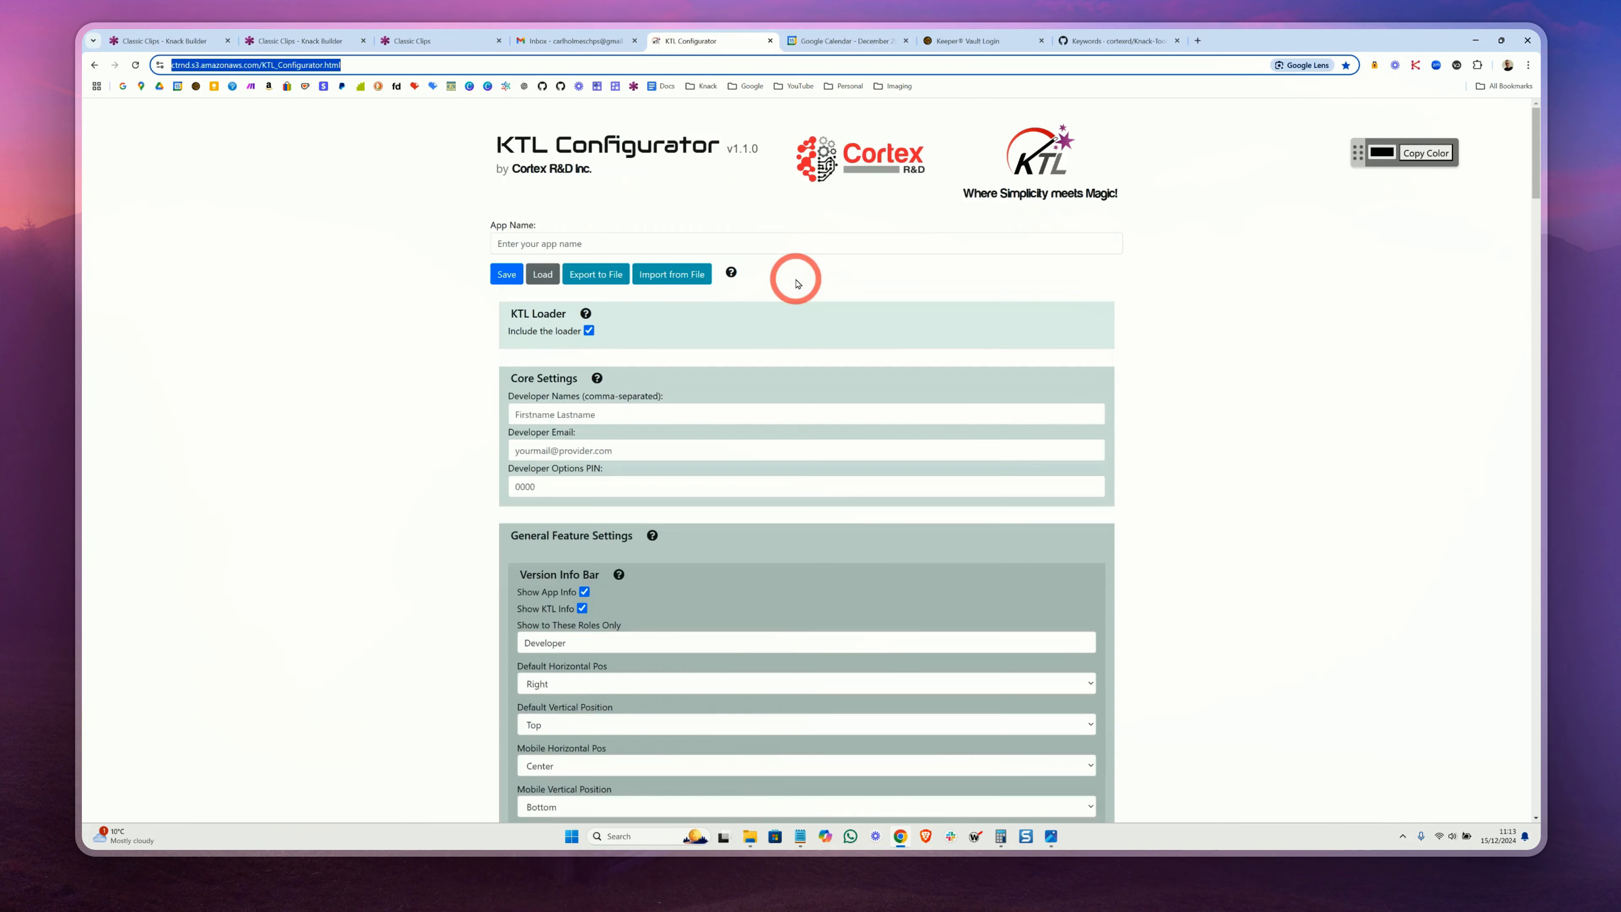
{"action": "scroll", "coordinate": [615, 525], "scroll_direction": "down", "scroll_amount": 3}
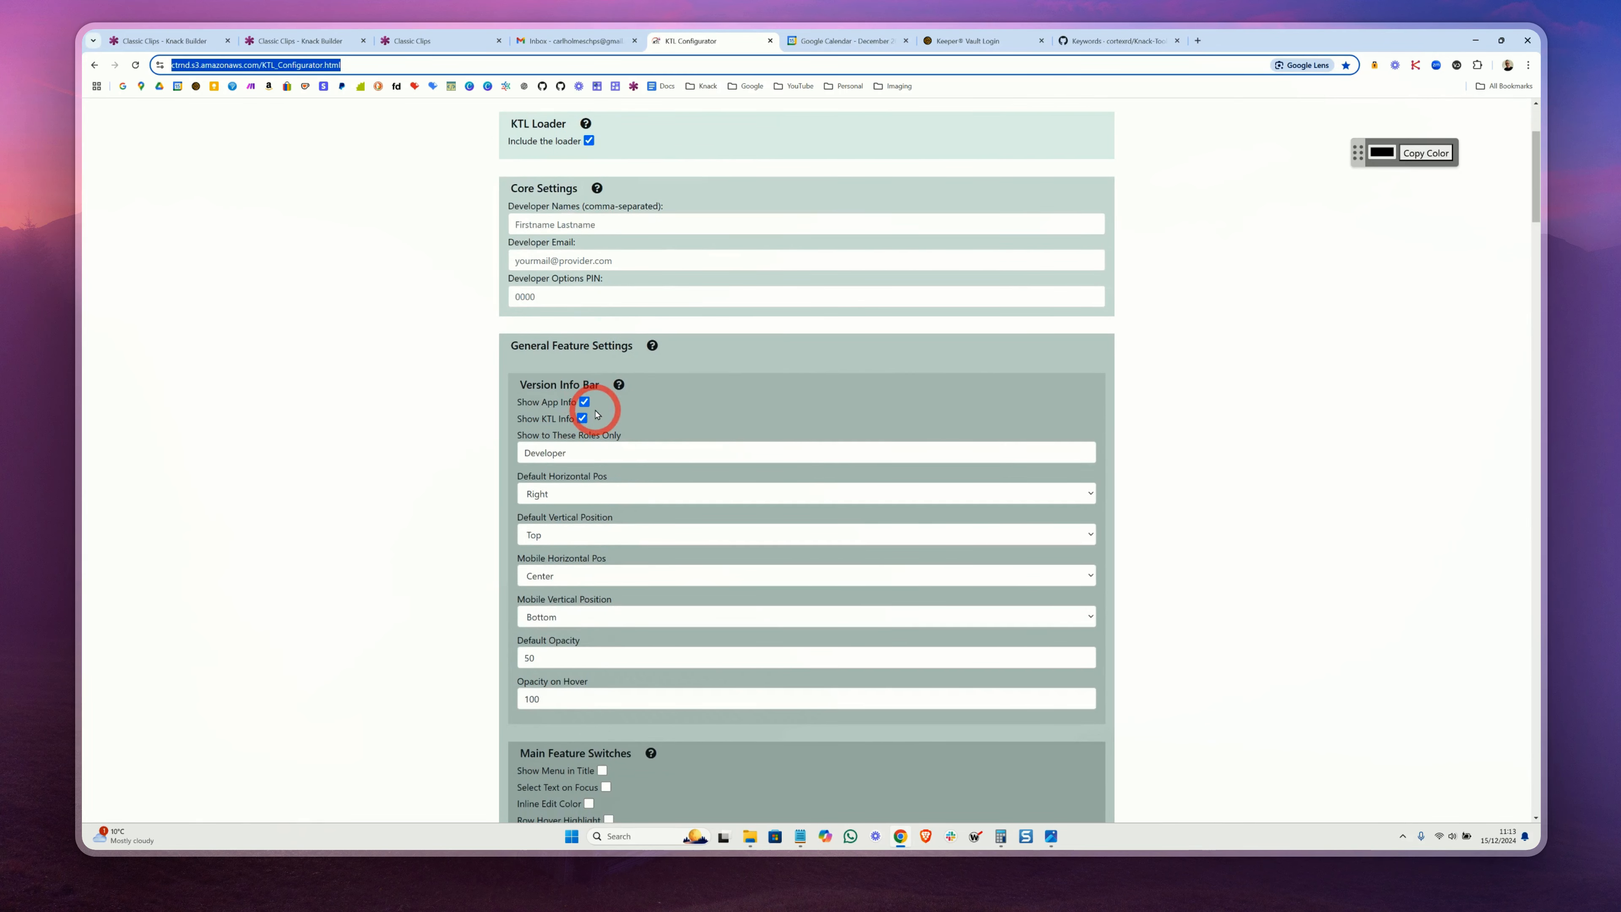
{"action": "scroll", "coordinate": [702, 485], "scroll_direction": "down", "scroll_amount": 20}
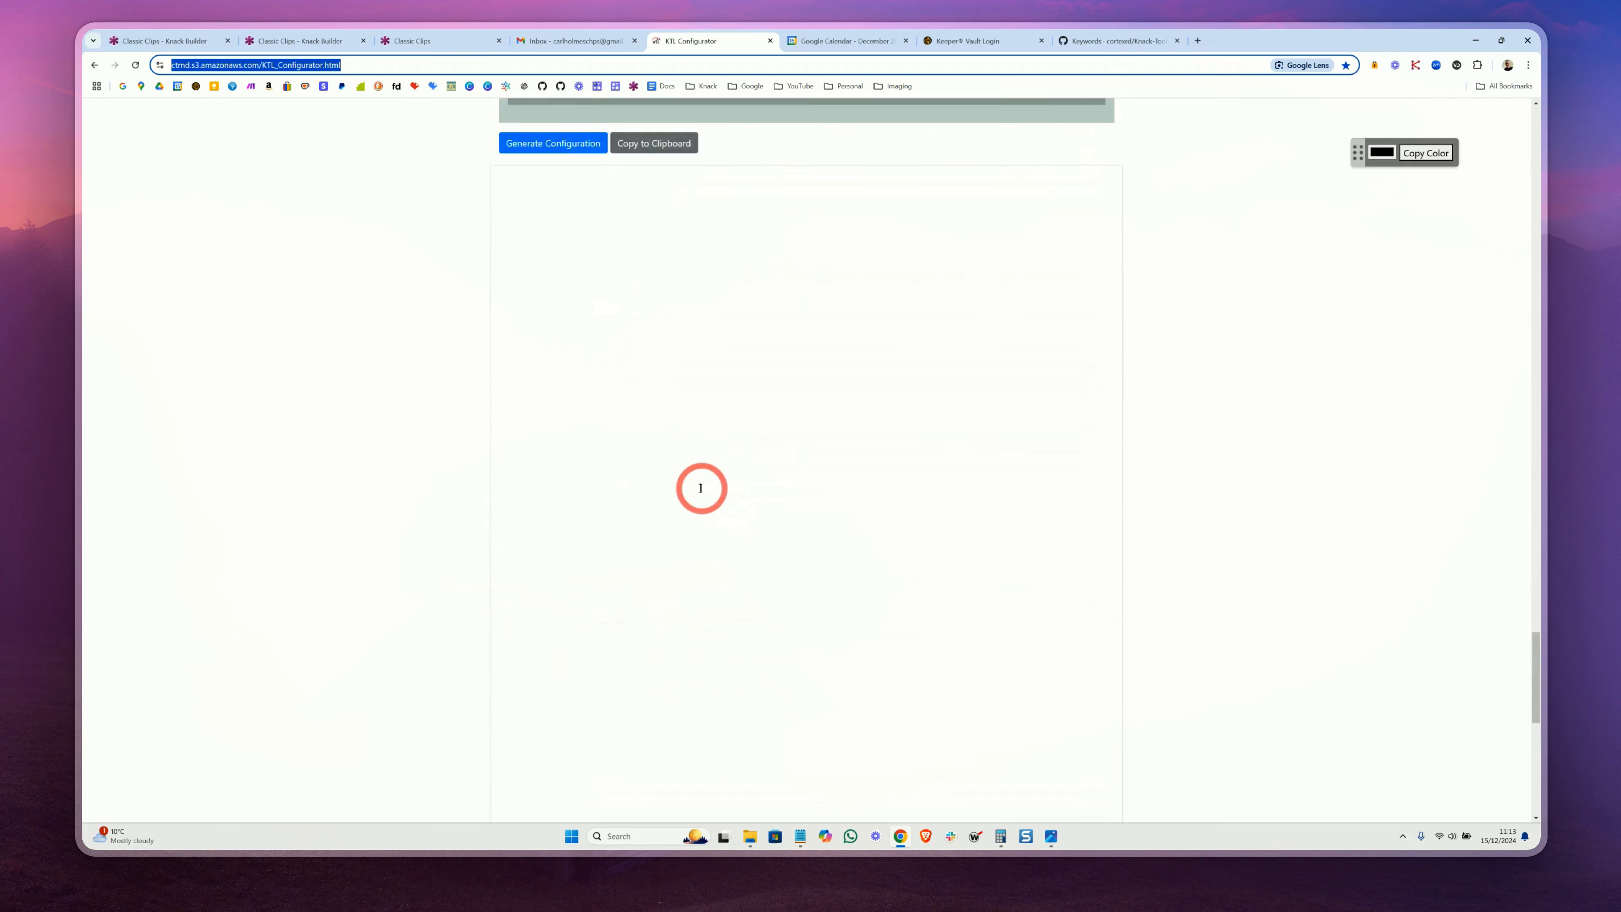
{"action": "scroll", "coordinate": [535, 432], "scroll_direction": "up", "scroll_amount": 4}
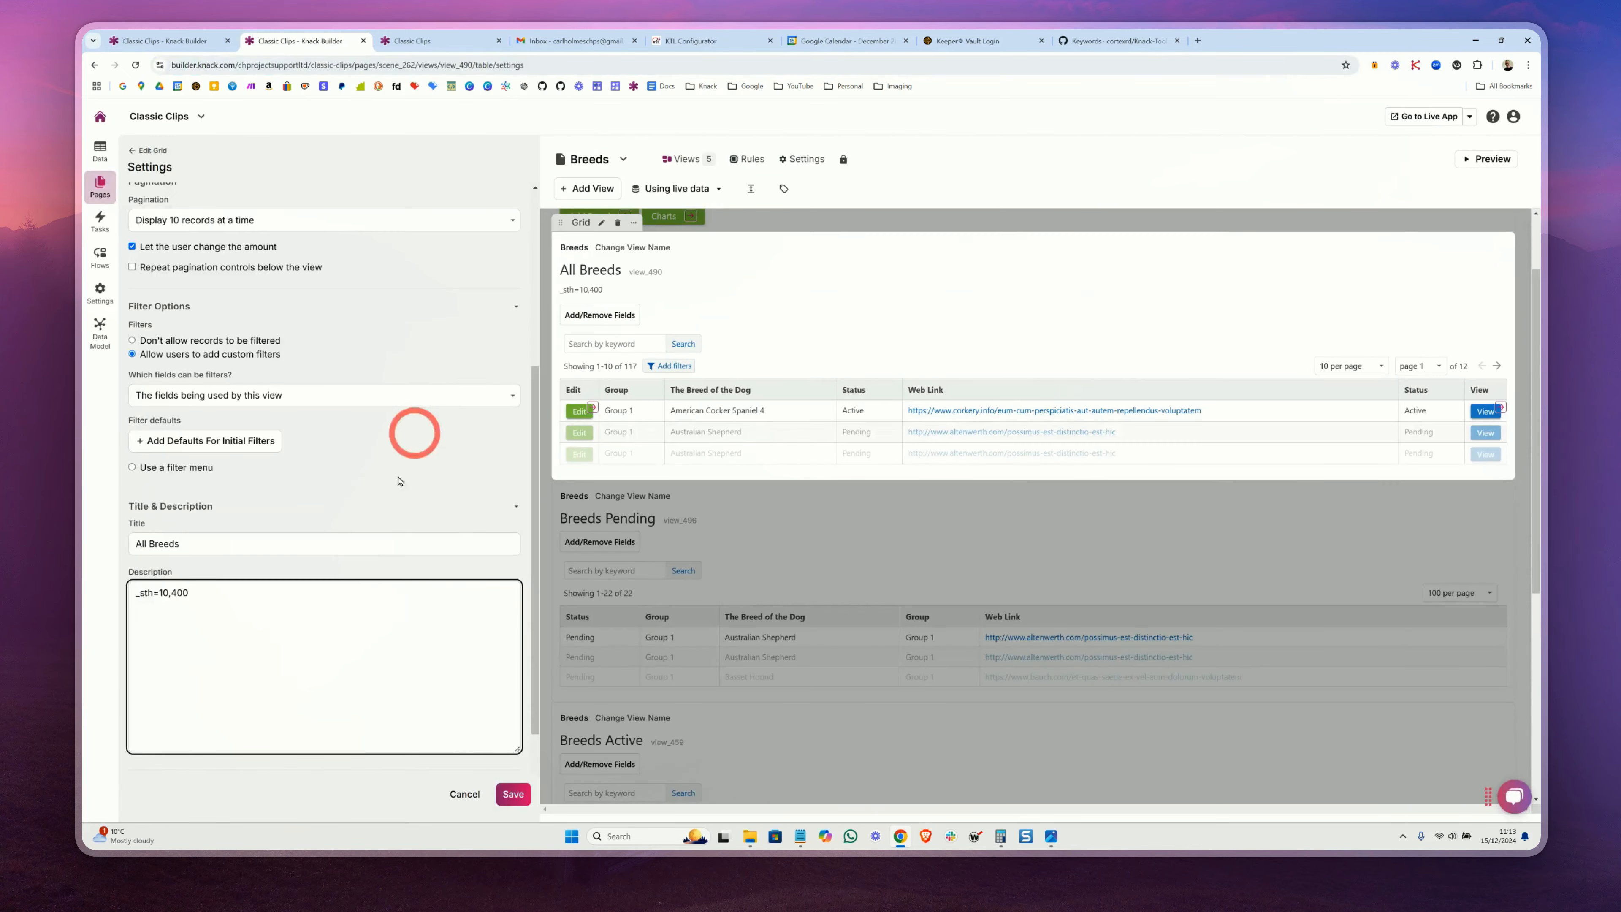
Highlight the values 10 and 400 in the All Breeds grid's _sth keyword to examine its two parameters
{"action": "left_click", "coordinate": [173, 634]}
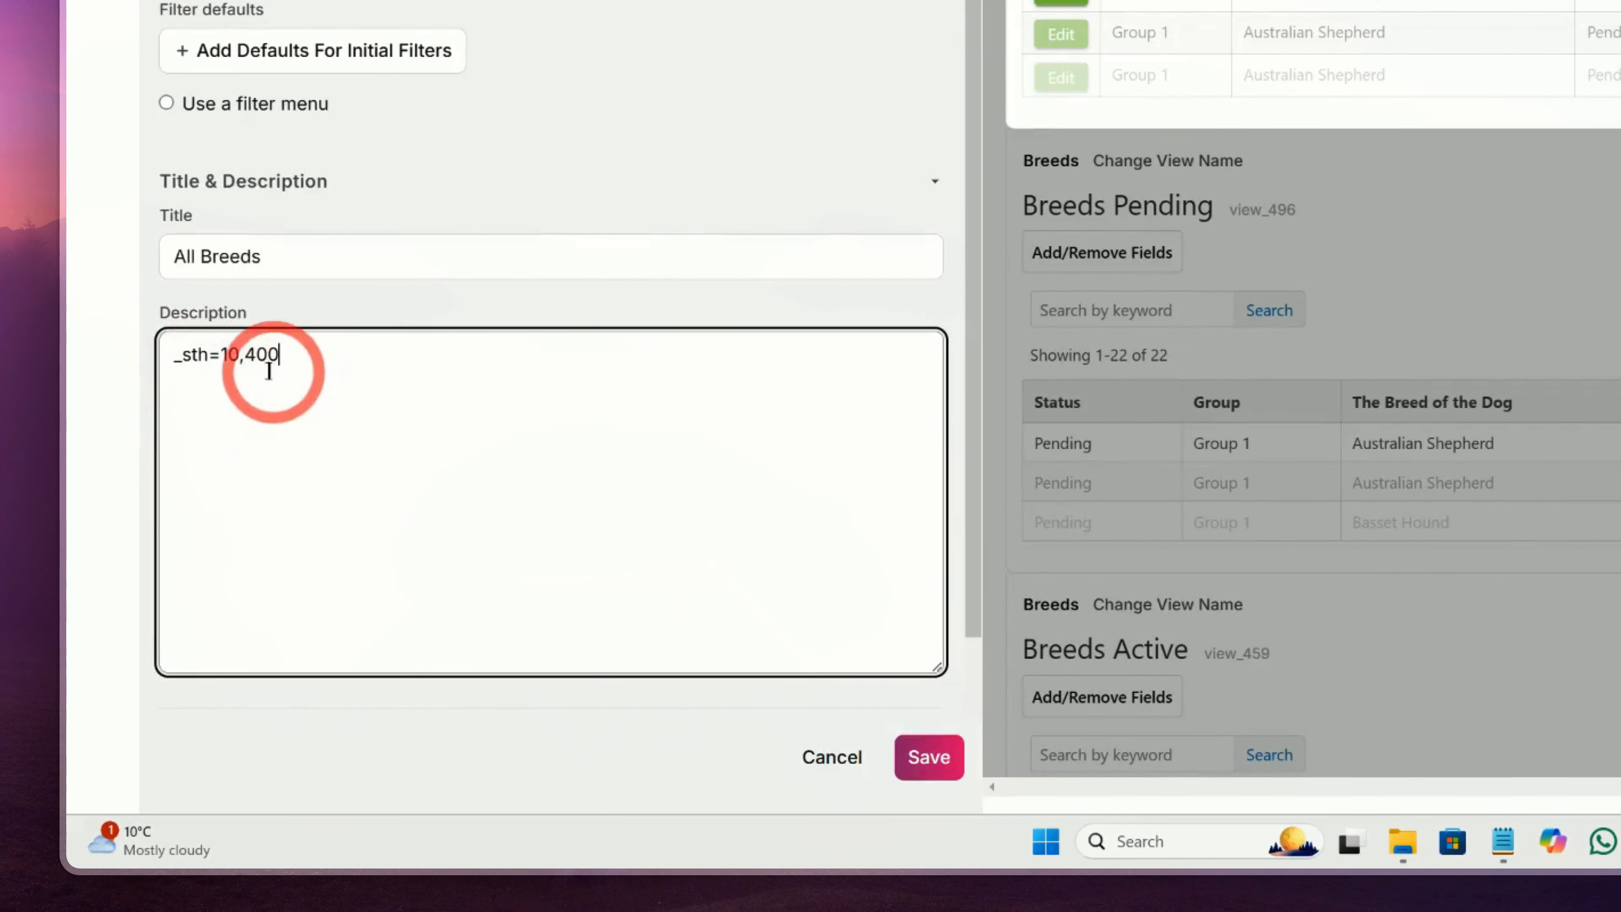
{"action": "double_click", "coordinate": [229, 356]}
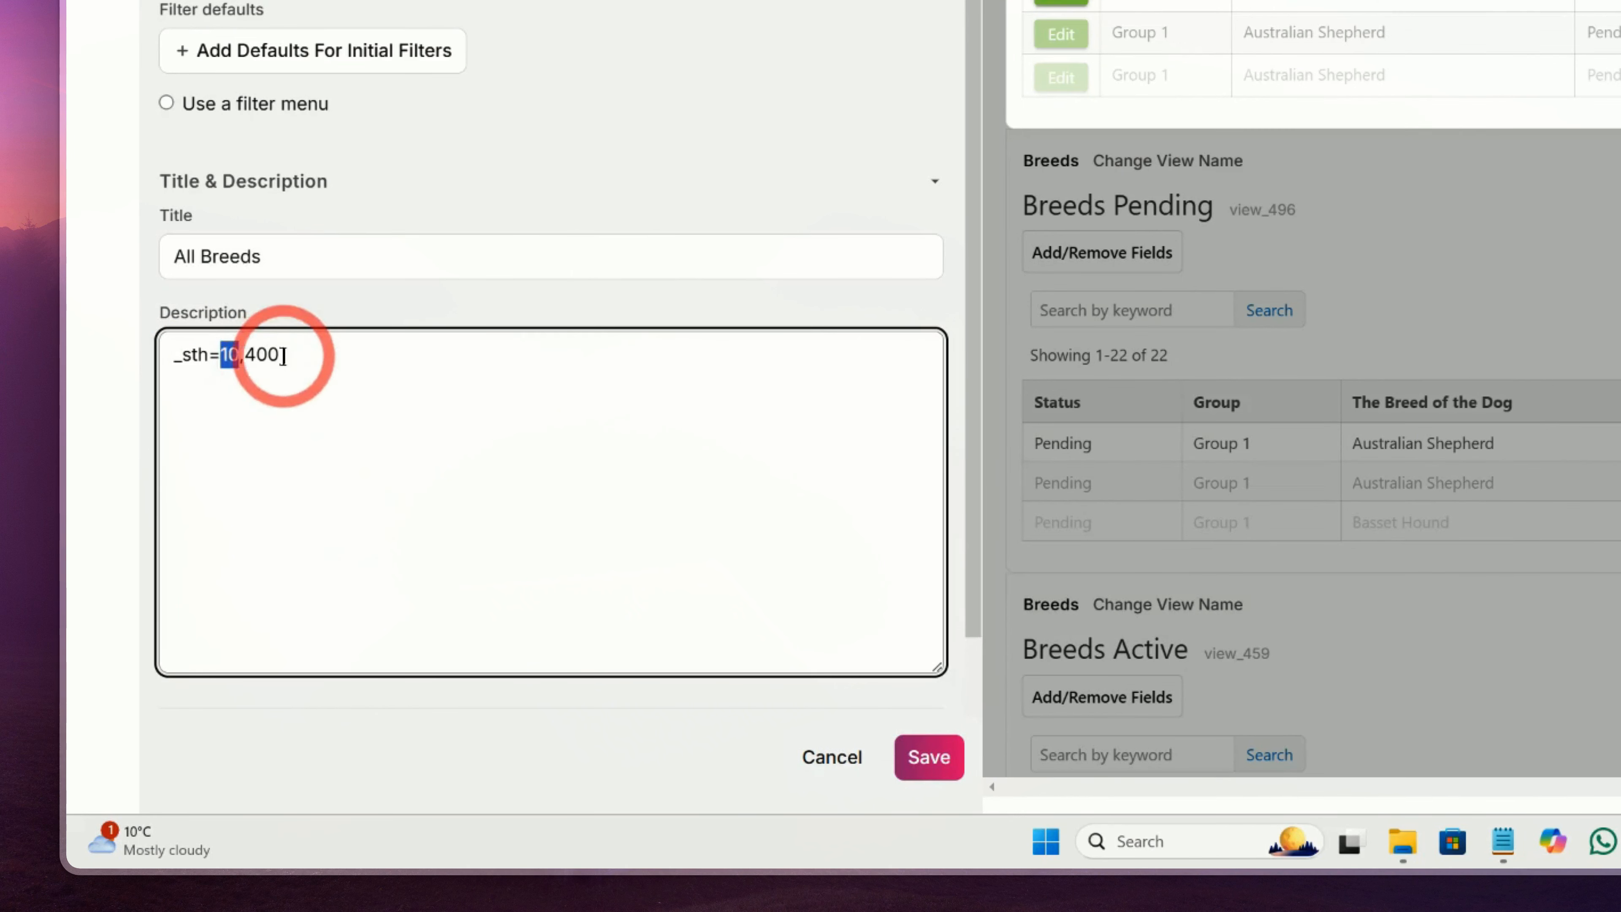
{"action": "left_click_drag", "start_coordinate": [241, 356], "coordinate": [337, 471]}
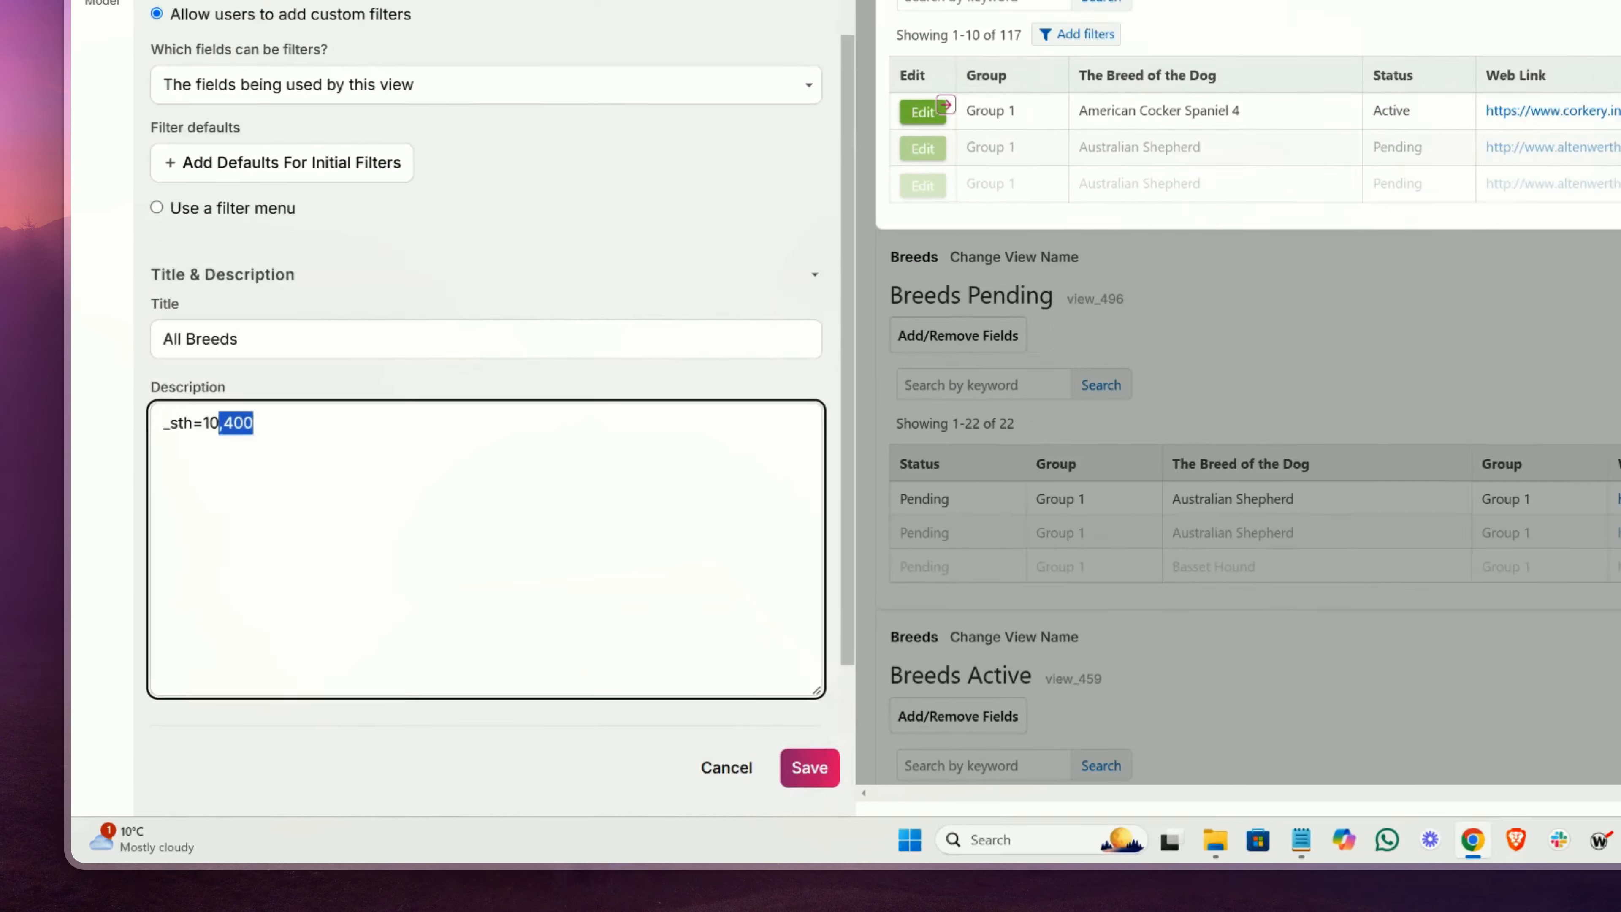
Set the All Breeds grid's pagination to display 100 records at a time and save the settings
{"action": "left_click", "coordinate": [216, 190]}
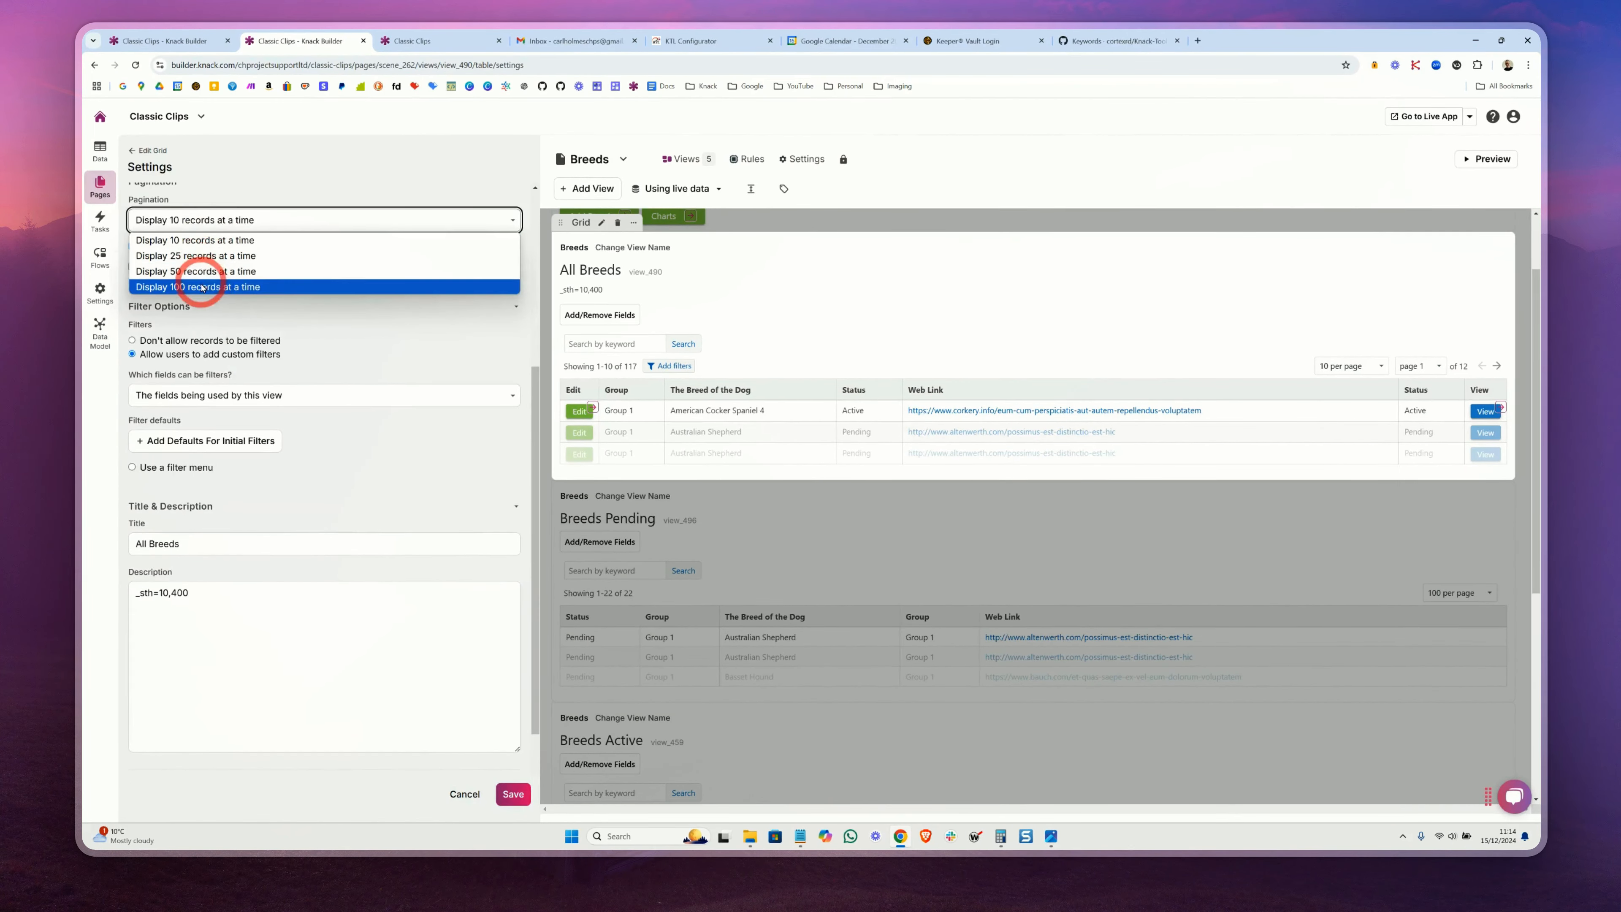
{"action": "left_click", "coordinate": [204, 284]}
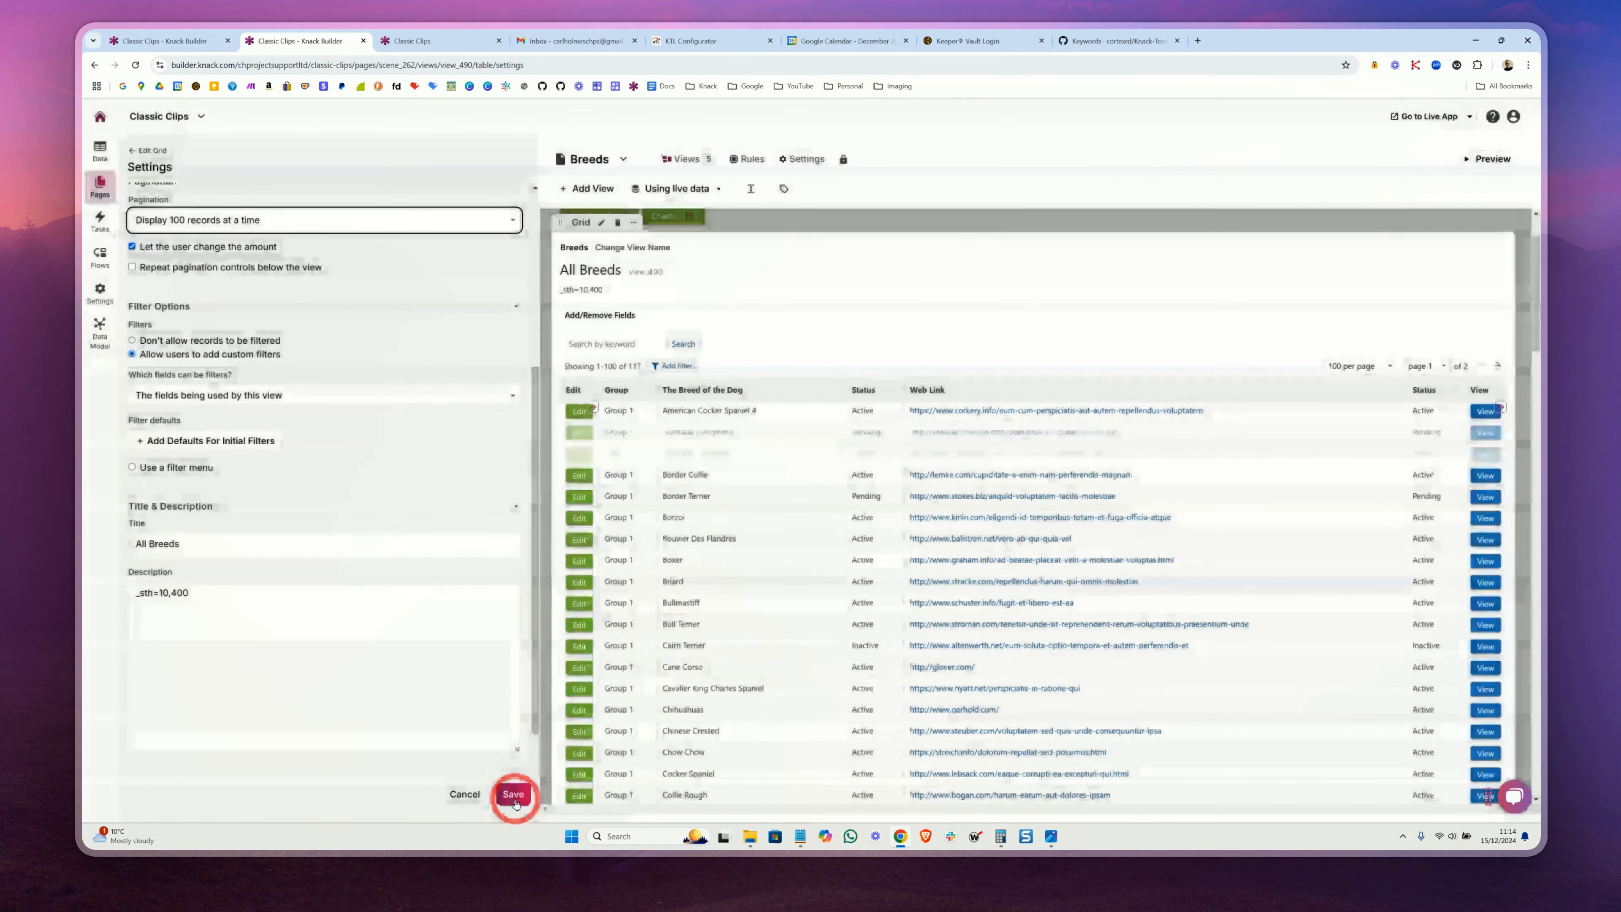
{"action": "left_click", "coordinate": [514, 797]}
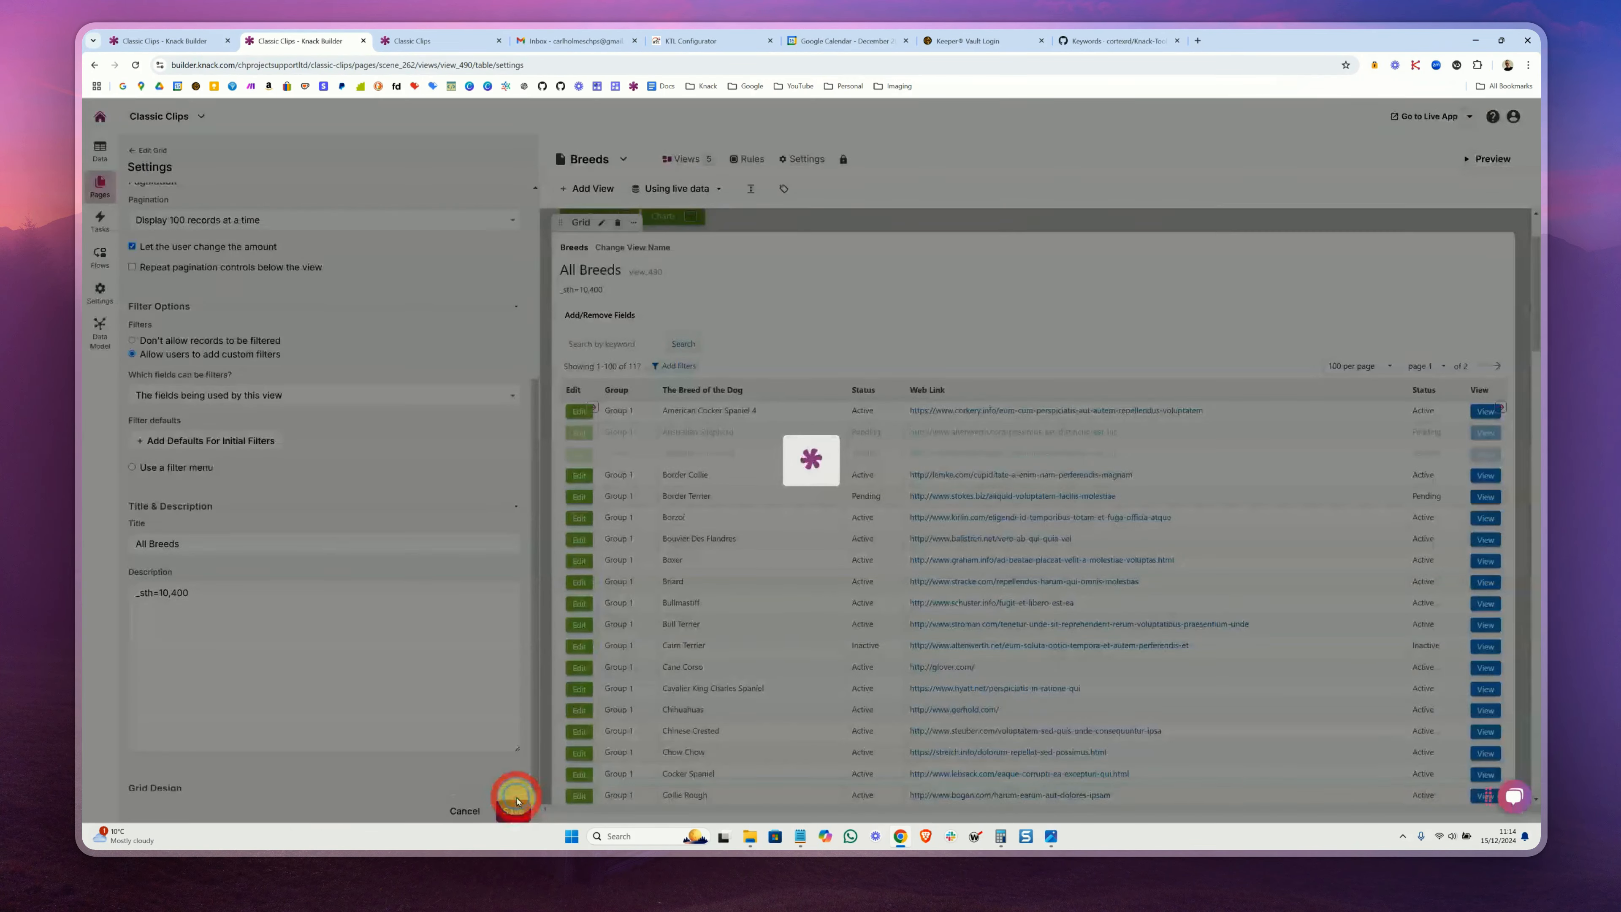
Switch to the live Breeds page, check the All Breeds grid's record range and examine how its rows scroll within the fixed height
{"action": "key", "text": "ctrl+Tab"}
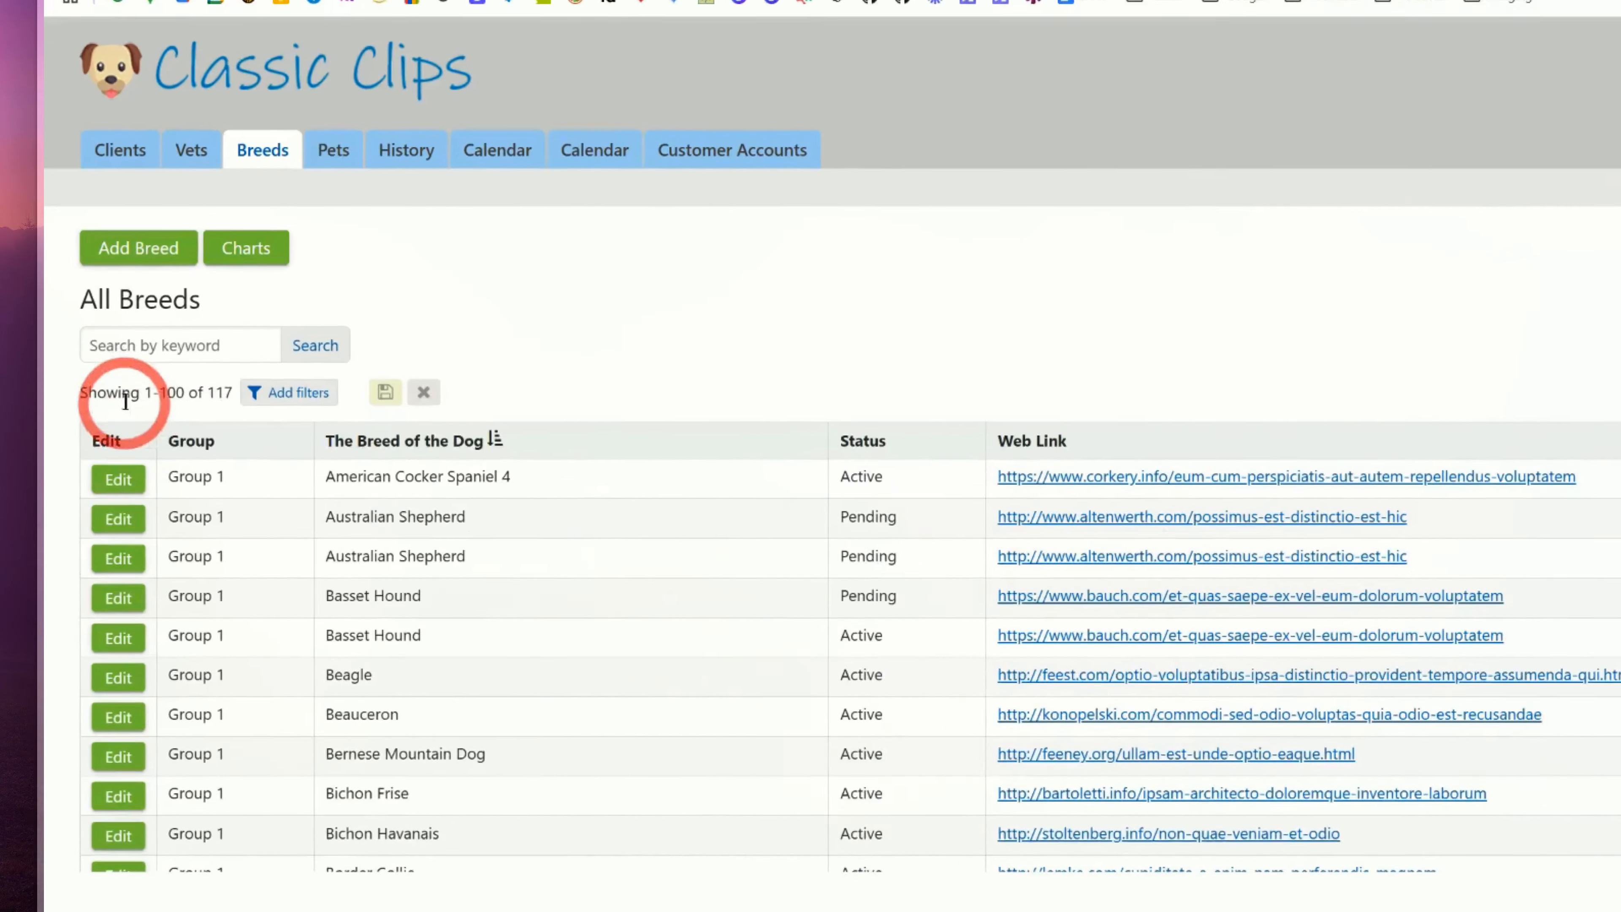
{"action": "left_click_drag", "start_coordinate": [129, 307], "coordinate": [167, 309]}
{"action": "left_click_drag", "start_coordinate": [204, 416], "coordinate": [244, 415]}
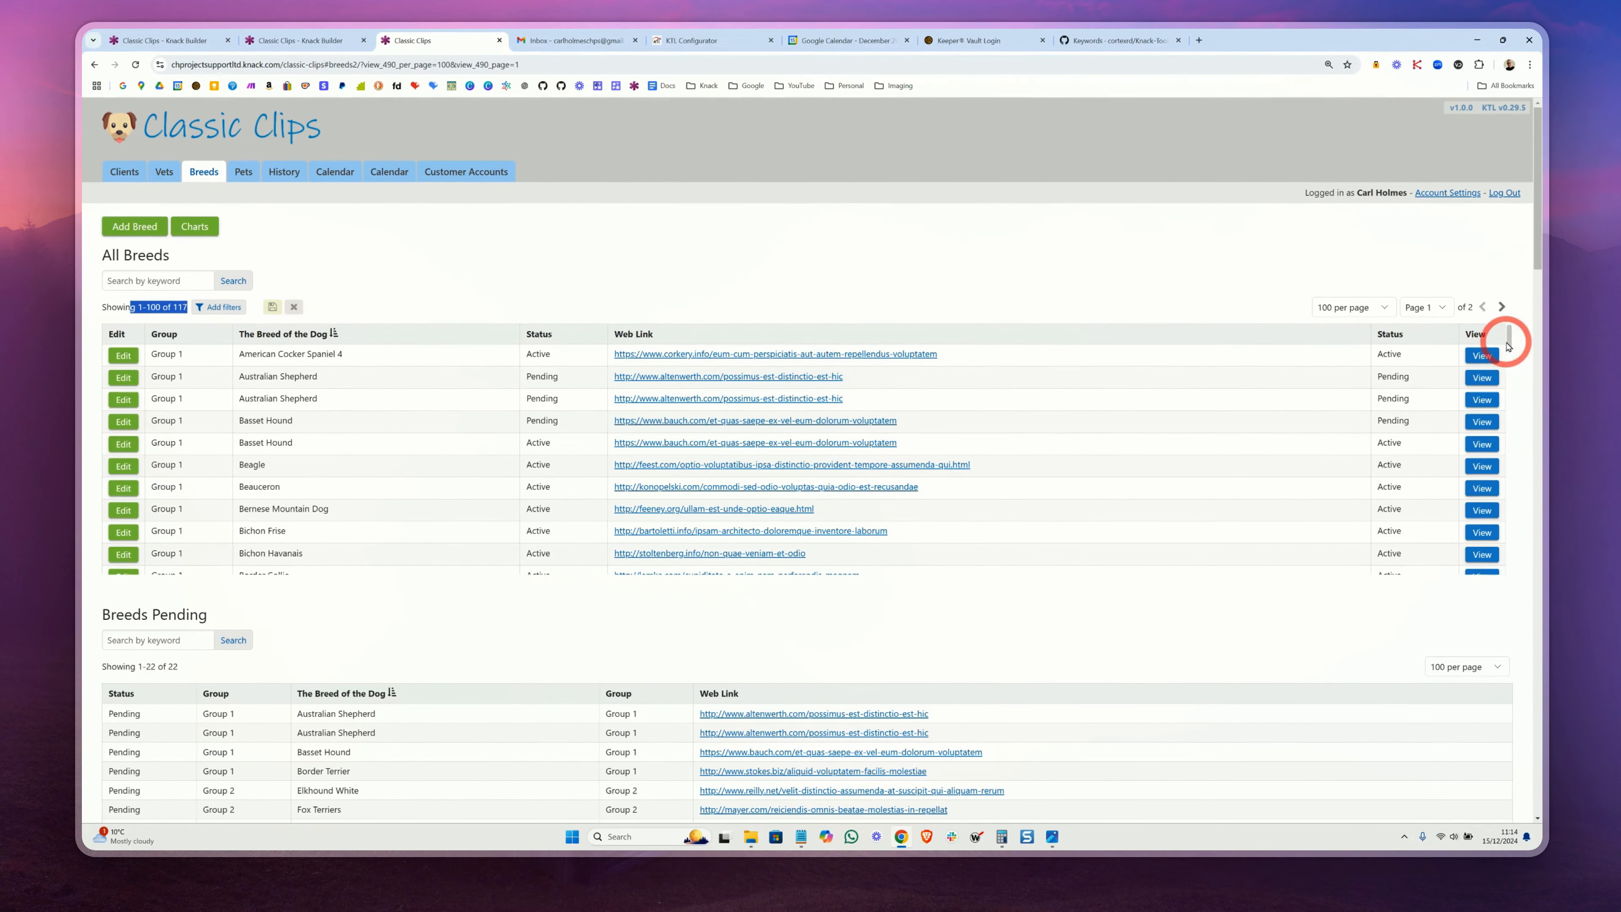
{"action": "left_click_drag", "start_coordinate": [1508, 345], "coordinate": [1508, 344]}
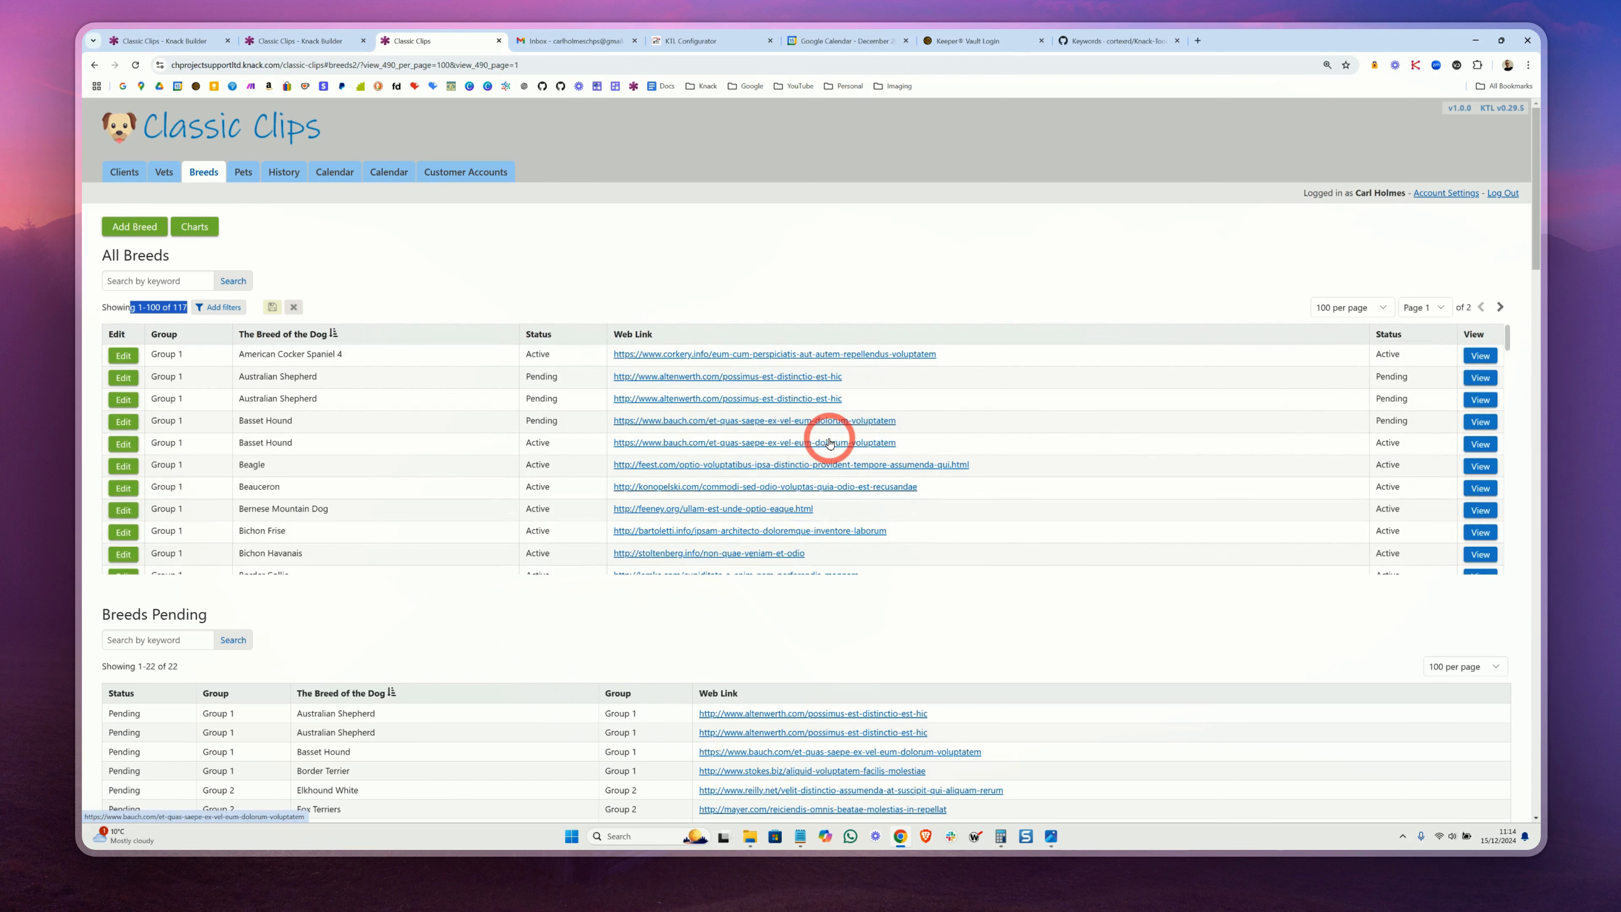
{"action": "scroll", "coordinate": [874, 437], "scroll_direction": "down", "scroll_amount": 3}
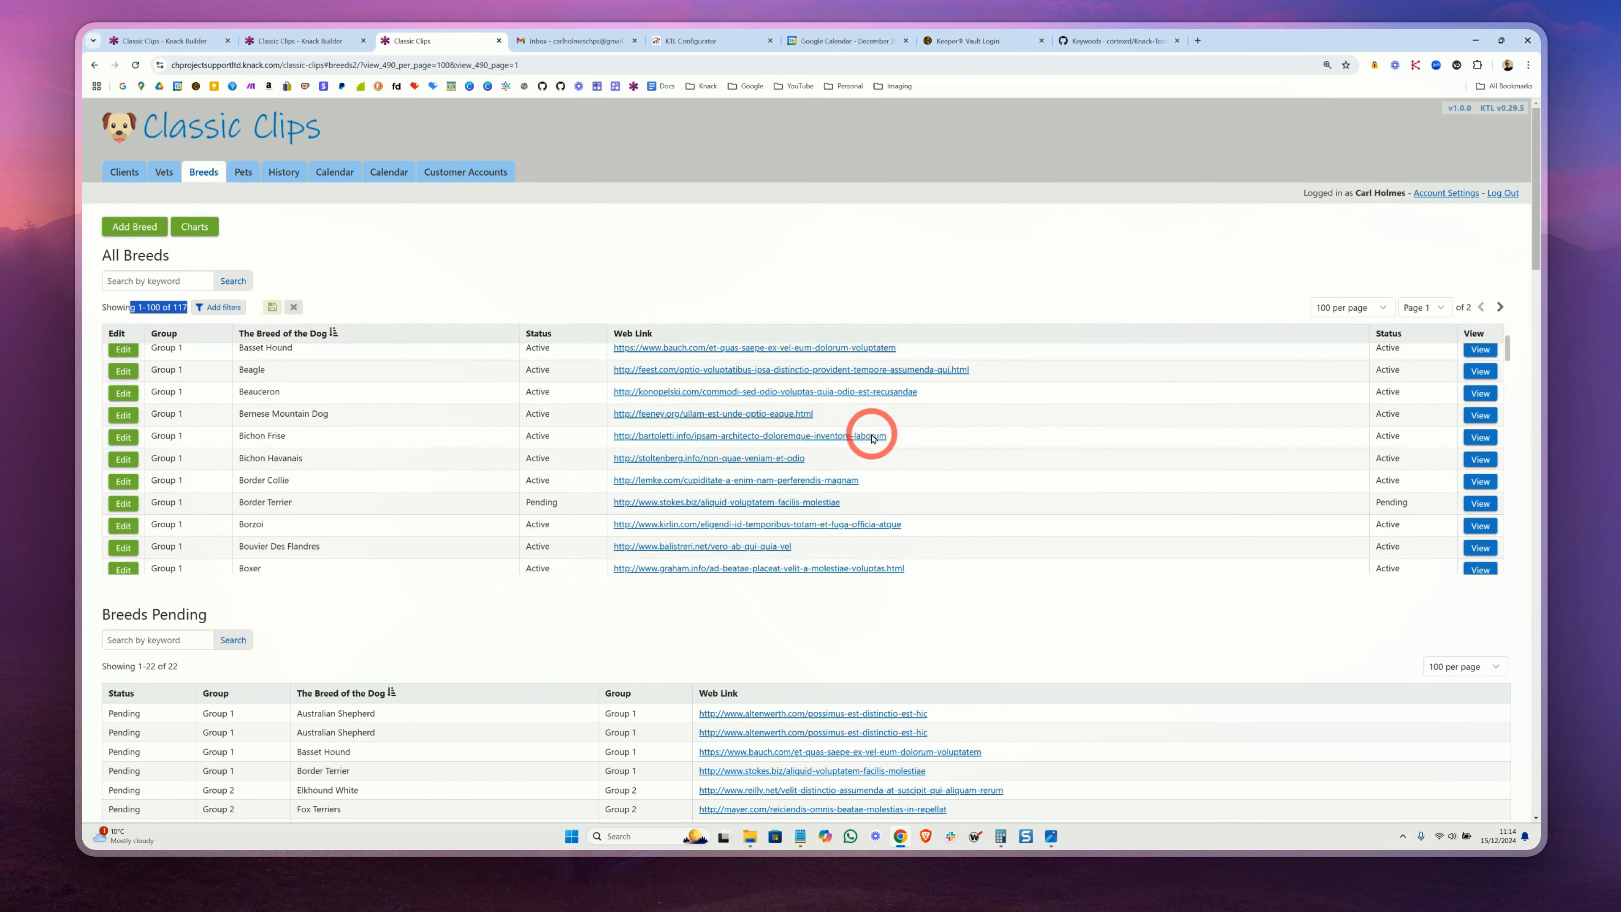
{"action": "scroll", "coordinate": [784, 439], "scroll_direction": "down", "scroll_amount": 12}
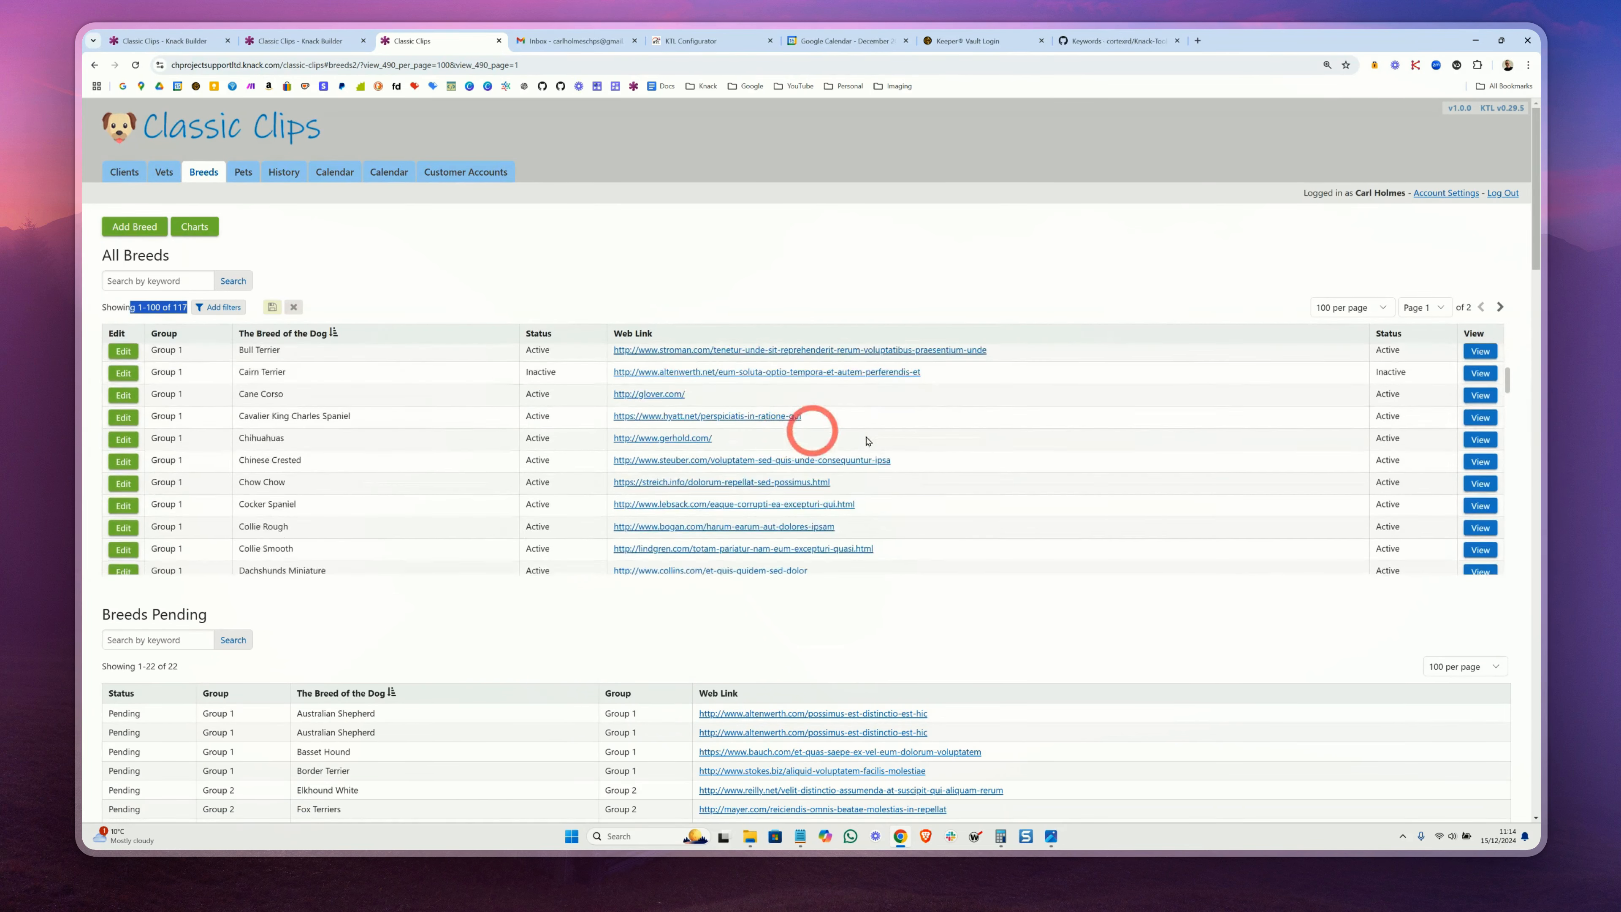
{"action": "scroll", "coordinate": [883, 450], "scroll_direction": "down", "scroll_amount": 6}
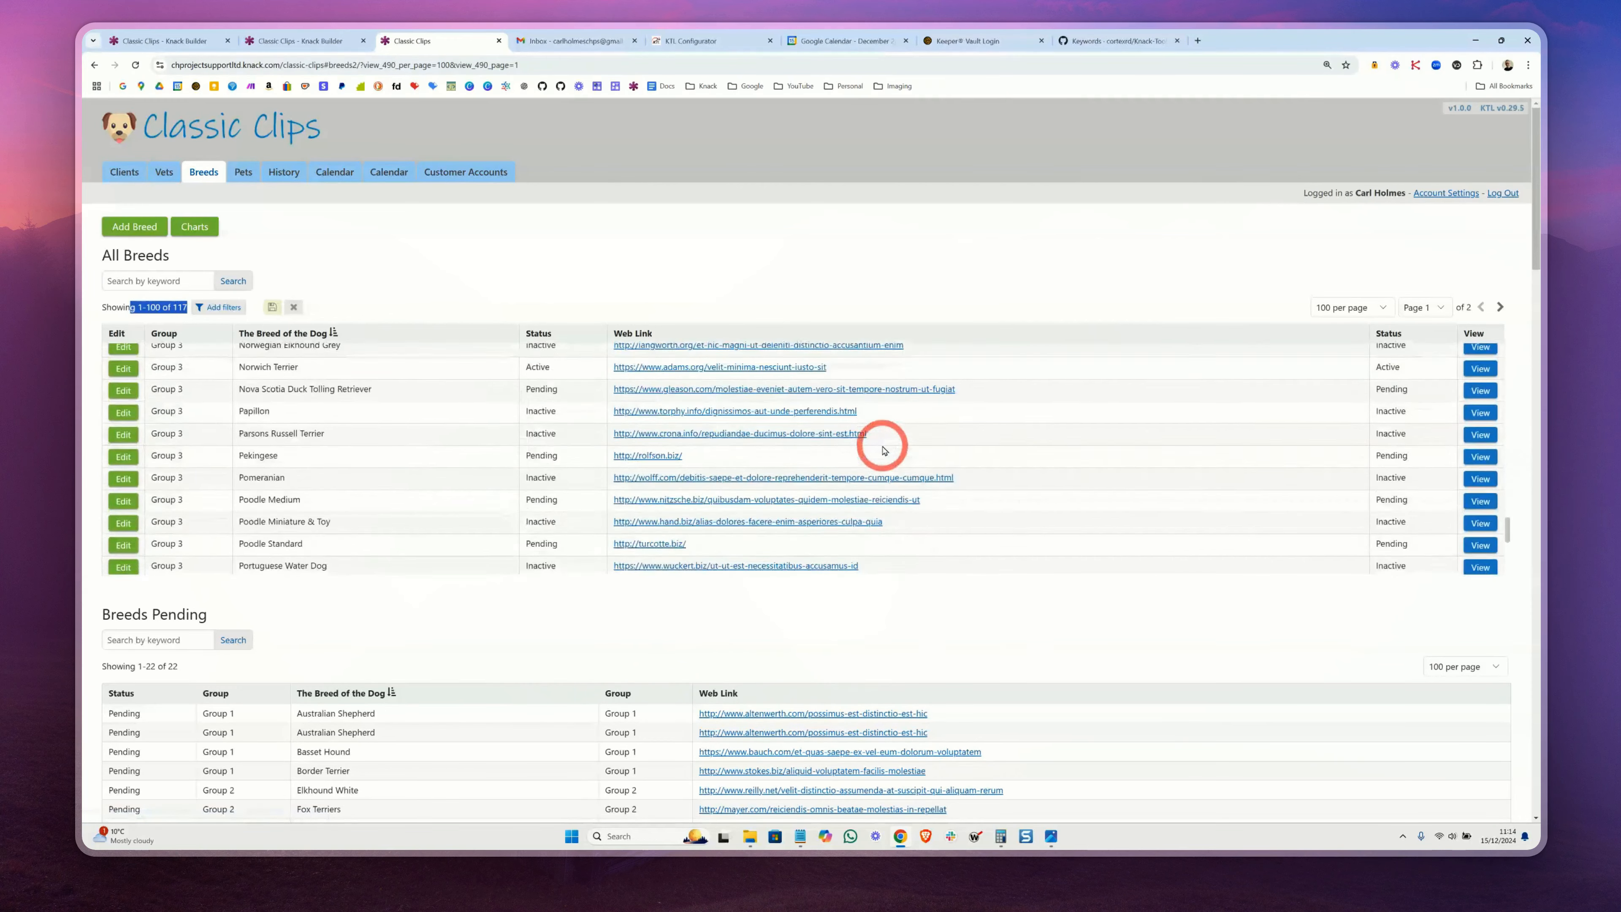
{"action": "scroll", "coordinate": [979, 451], "scroll_direction": "up", "scroll_amount": 6}
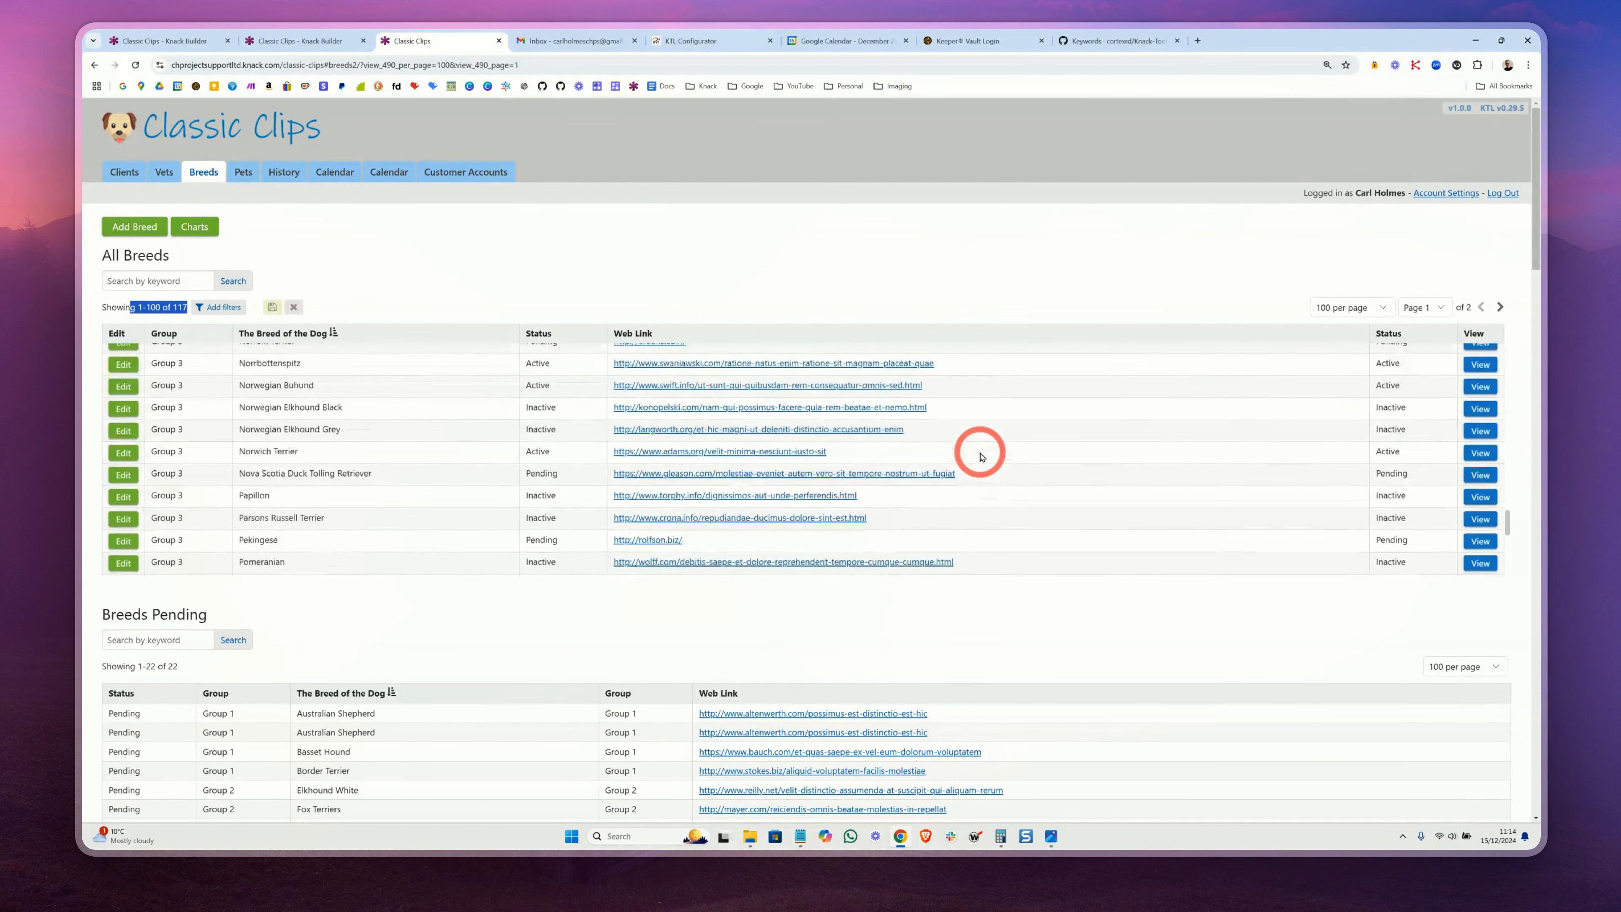
Show 500 records per page in the live All Breeds grid and check its record range
{"action": "left_click", "coordinate": [1359, 309]}
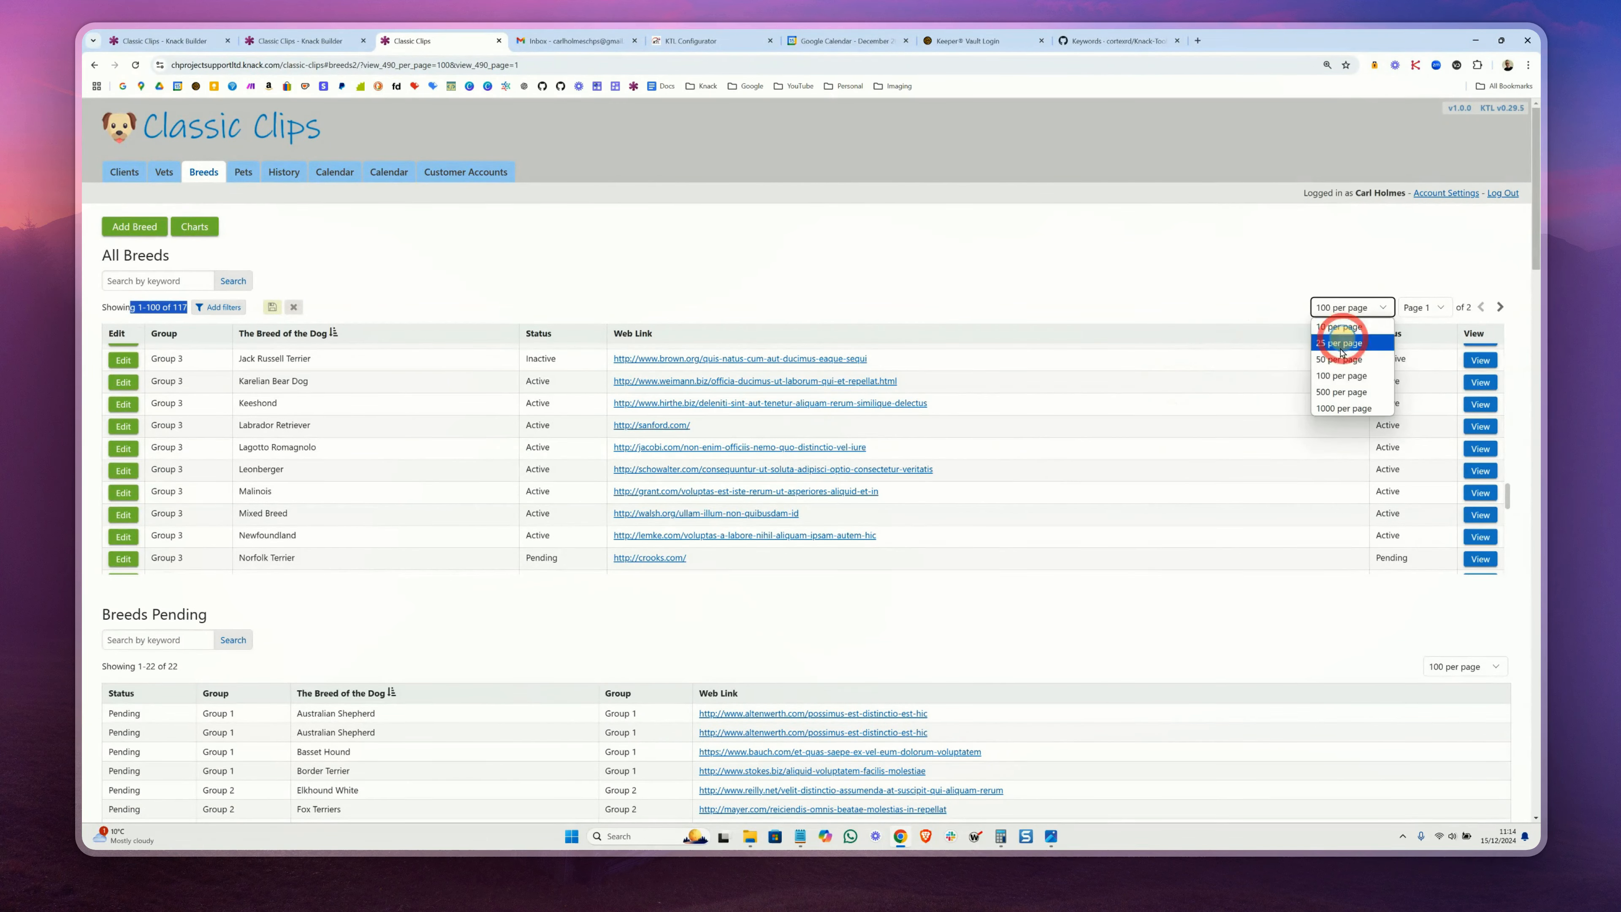
{"action": "left_click", "coordinate": [1332, 387]}
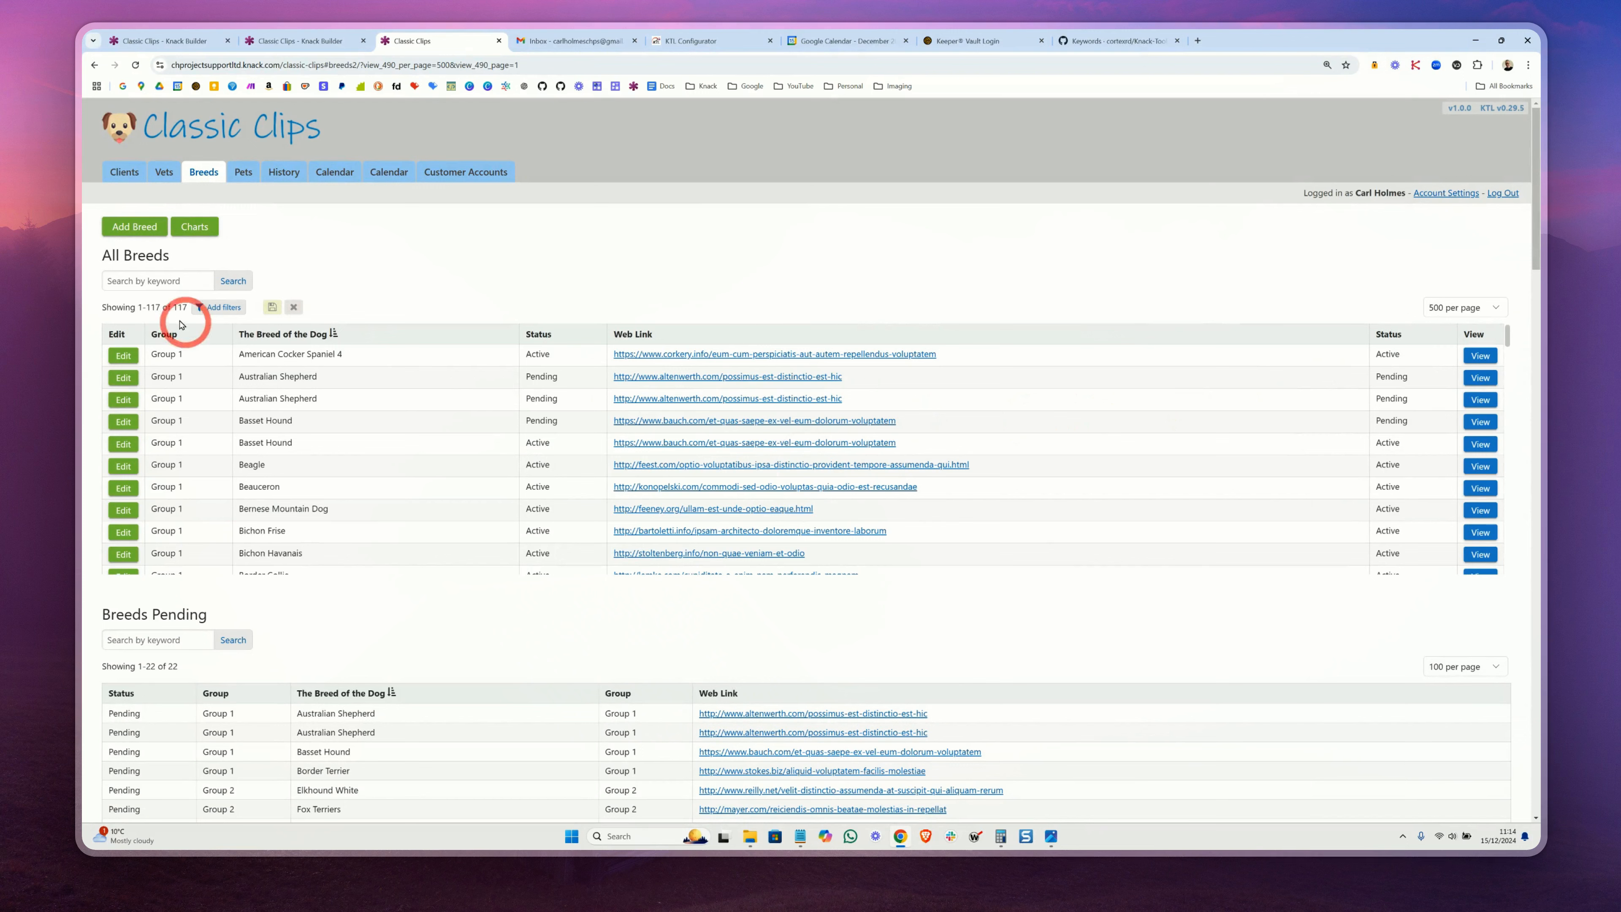
{"action": "left_click_drag", "start_coordinate": [146, 311], "coordinate": [358, 338]}
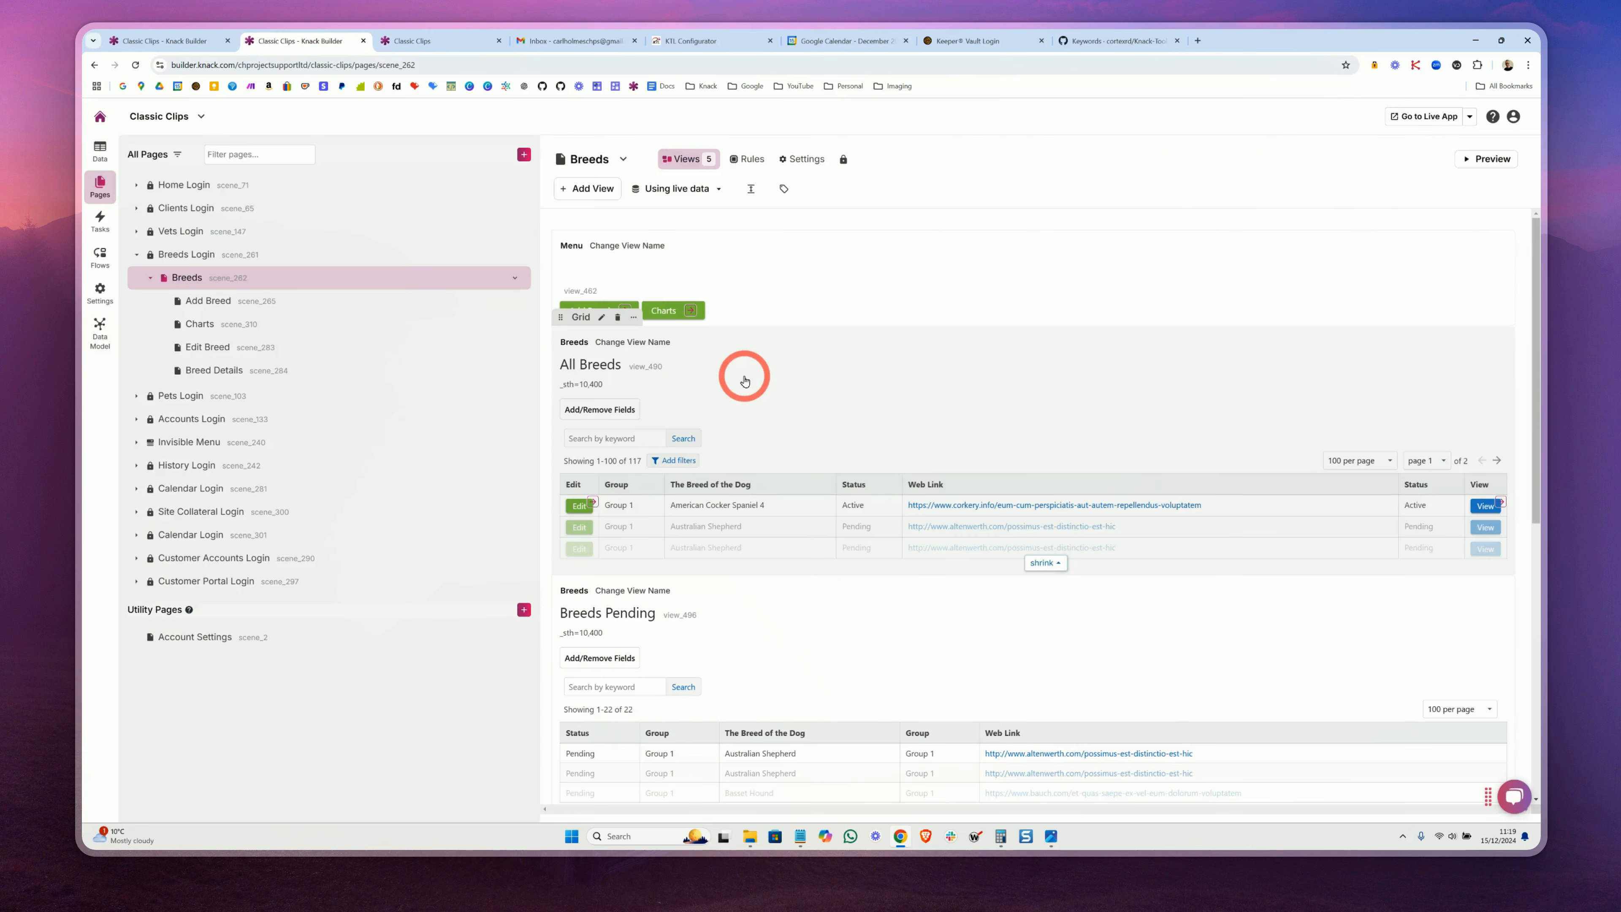
Review the _sth=10,400 descriptions of the Breeds Pending, Breeds Active and Breeds Inactive grids in the builder
{"action": "scroll", "coordinate": [721, 415], "scroll_direction": "down", "scroll_amount": 1}
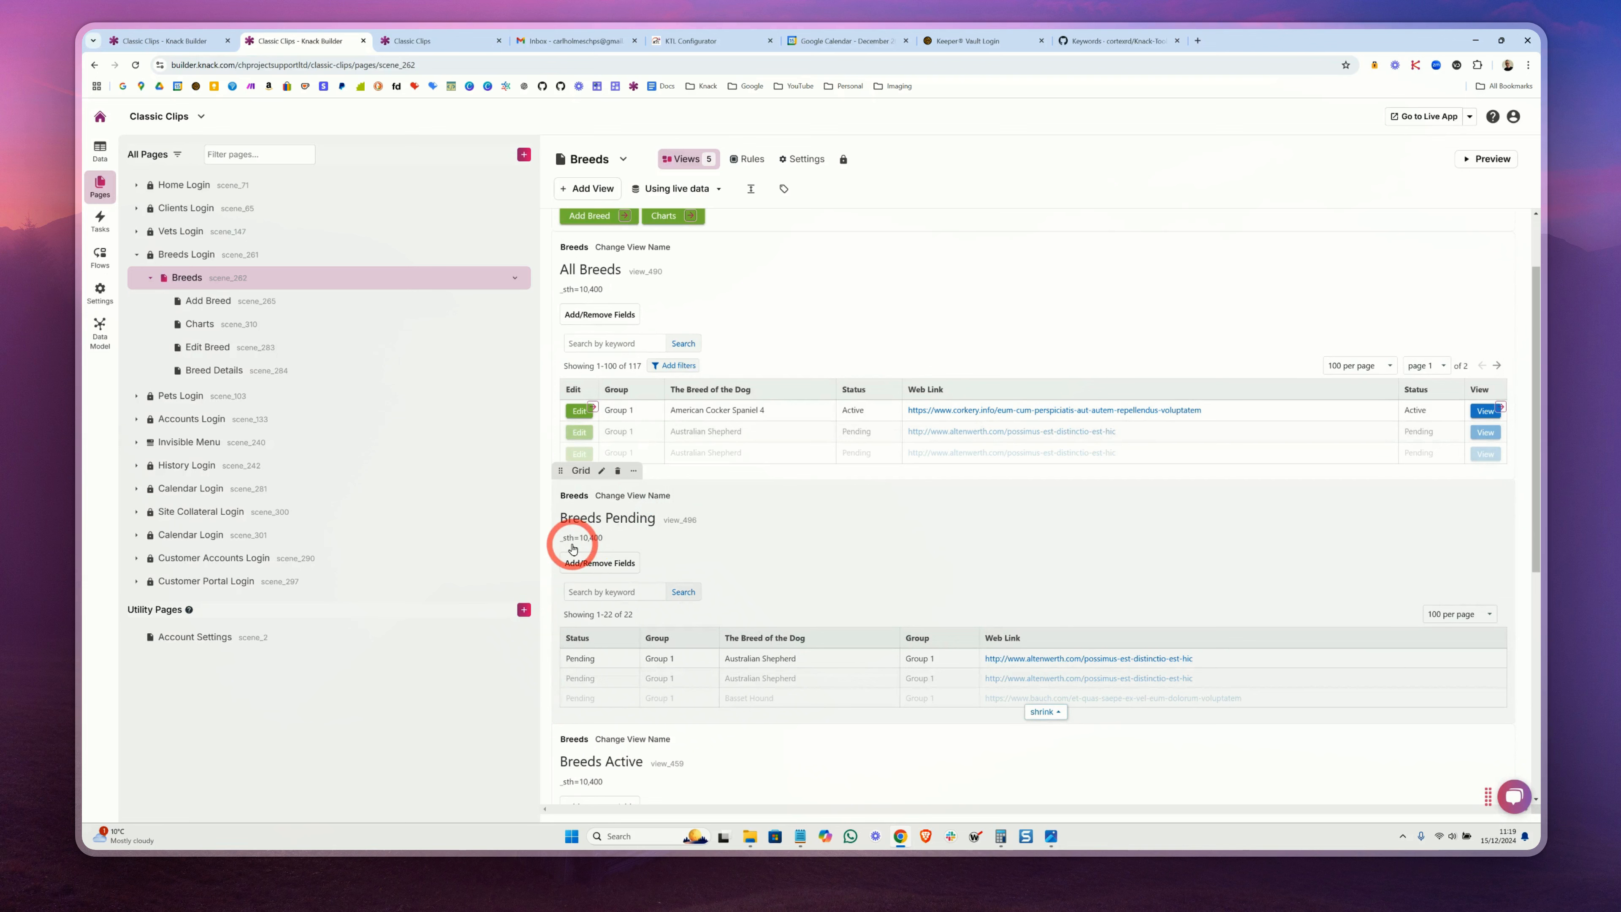
{"action": "scroll", "coordinate": [651, 542], "scroll_direction": "down", "scroll_amount": 1}
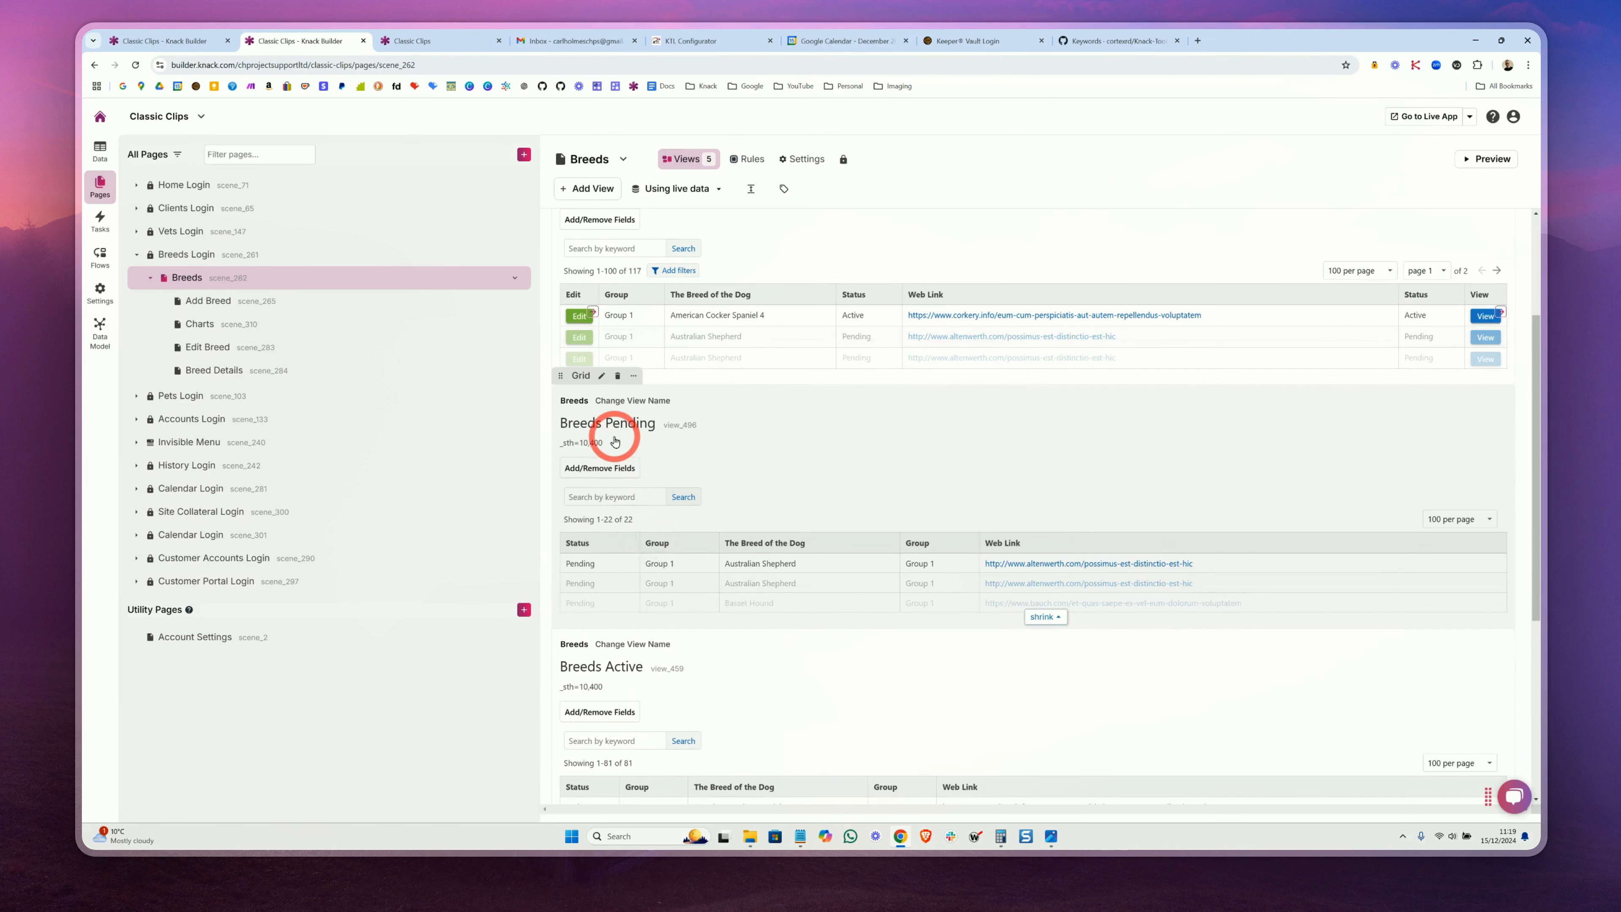
{"action": "scroll", "coordinate": [615, 441], "scroll_direction": "down", "scroll_amount": 2}
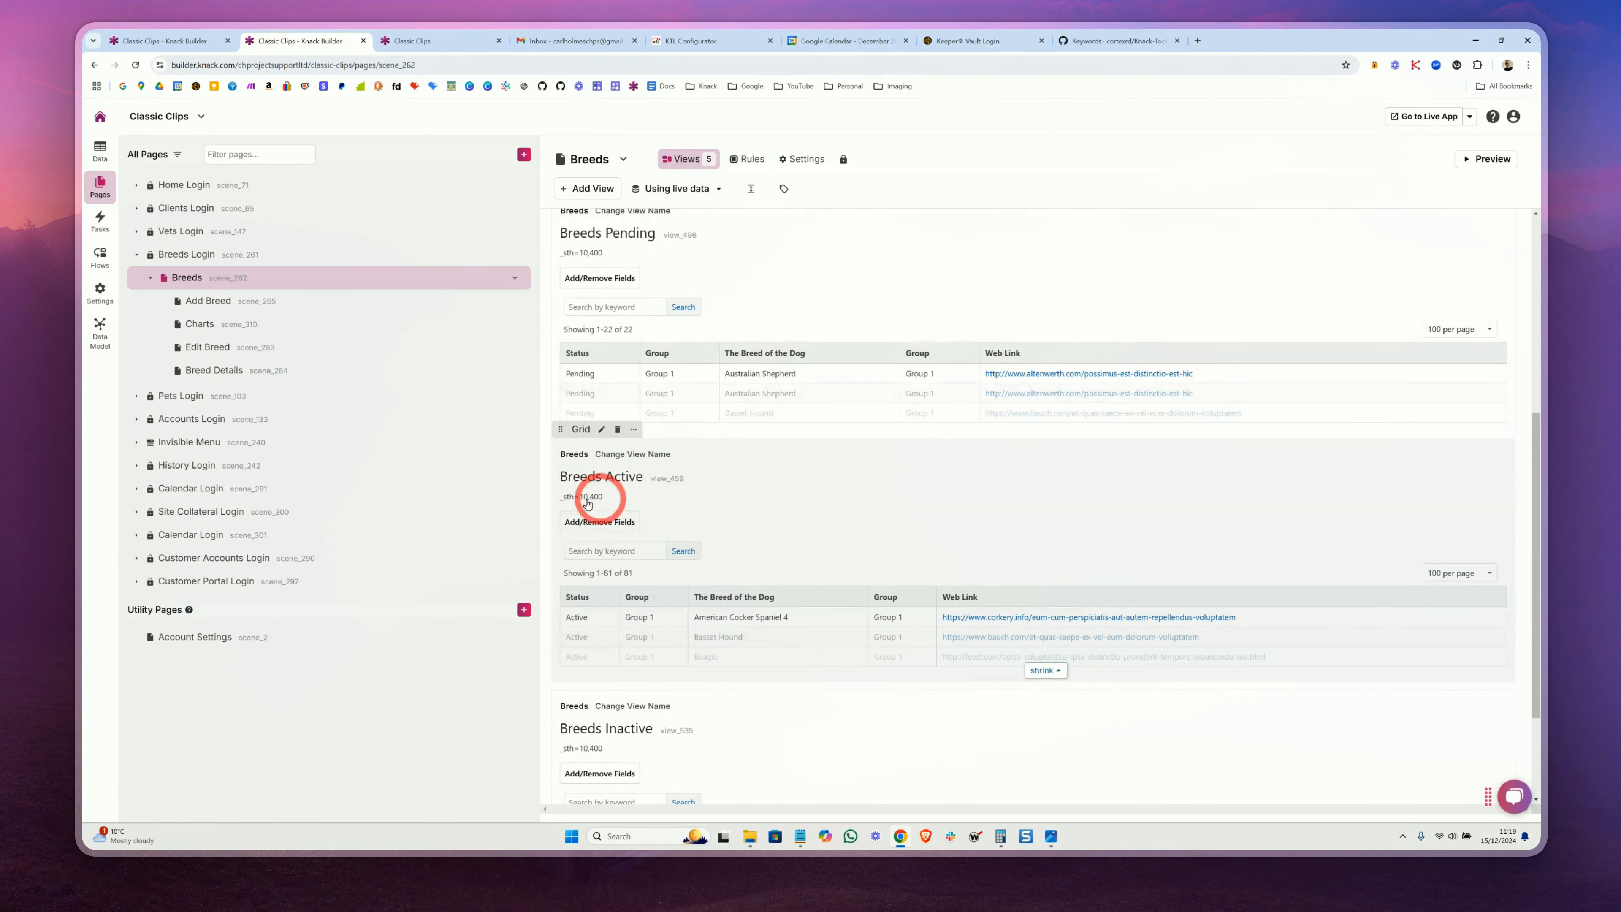
{"action": "scroll", "coordinate": [579, 504], "scroll_direction": "down", "scroll_amount": 2}
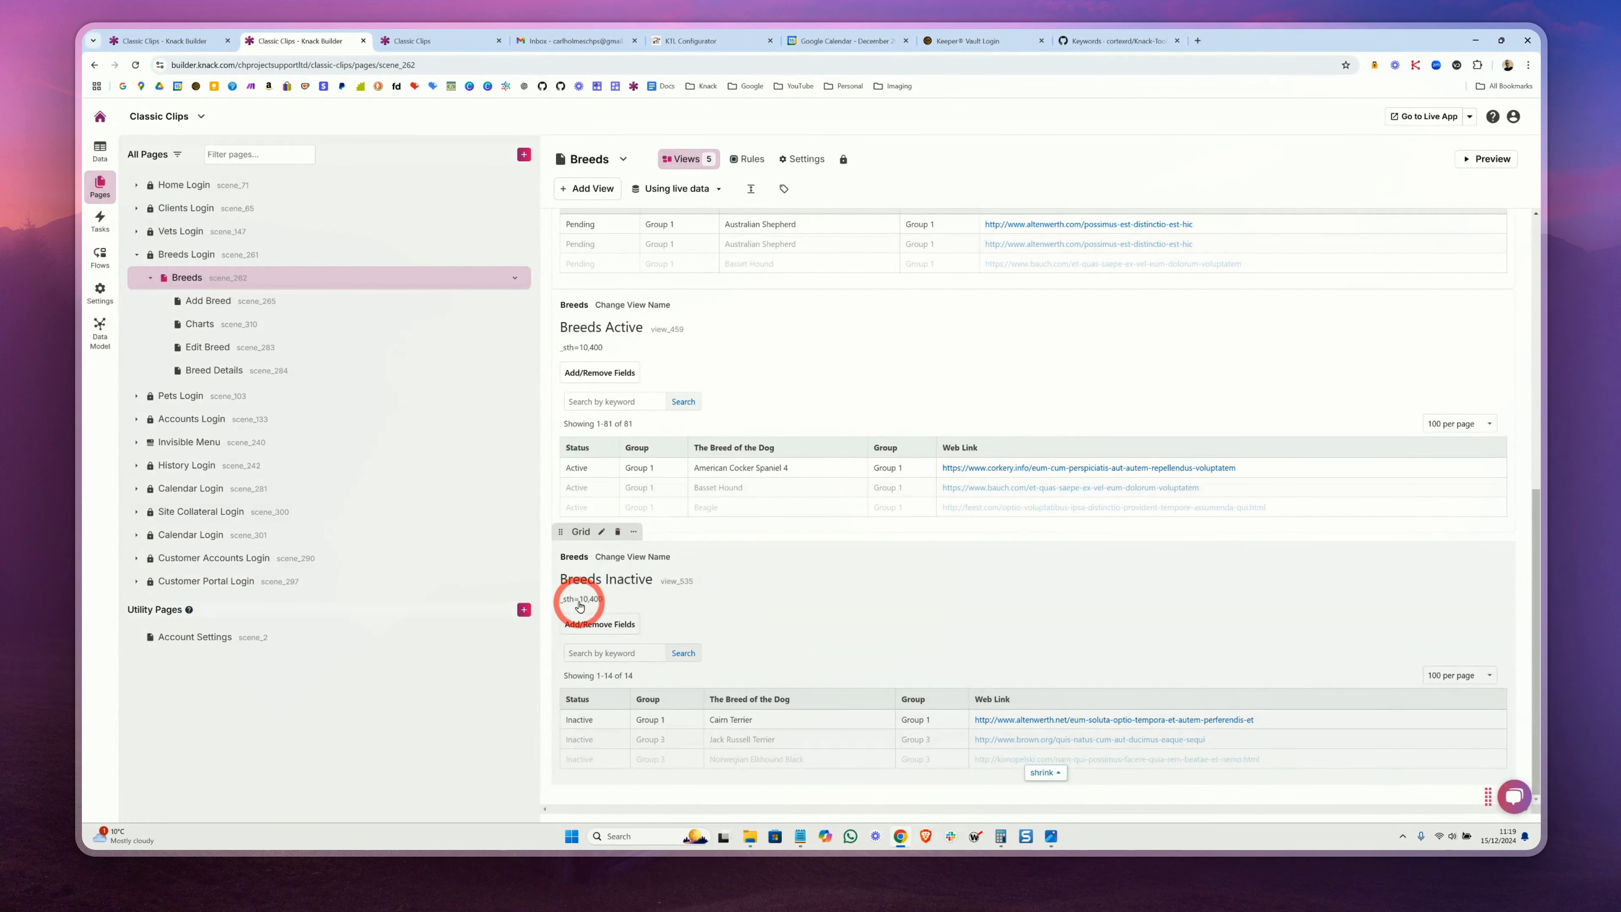
Return to the live Breeds page and show 100 records per page in the All Breeds grid
{"action": "left_click", "coordinate": [412, 41]}
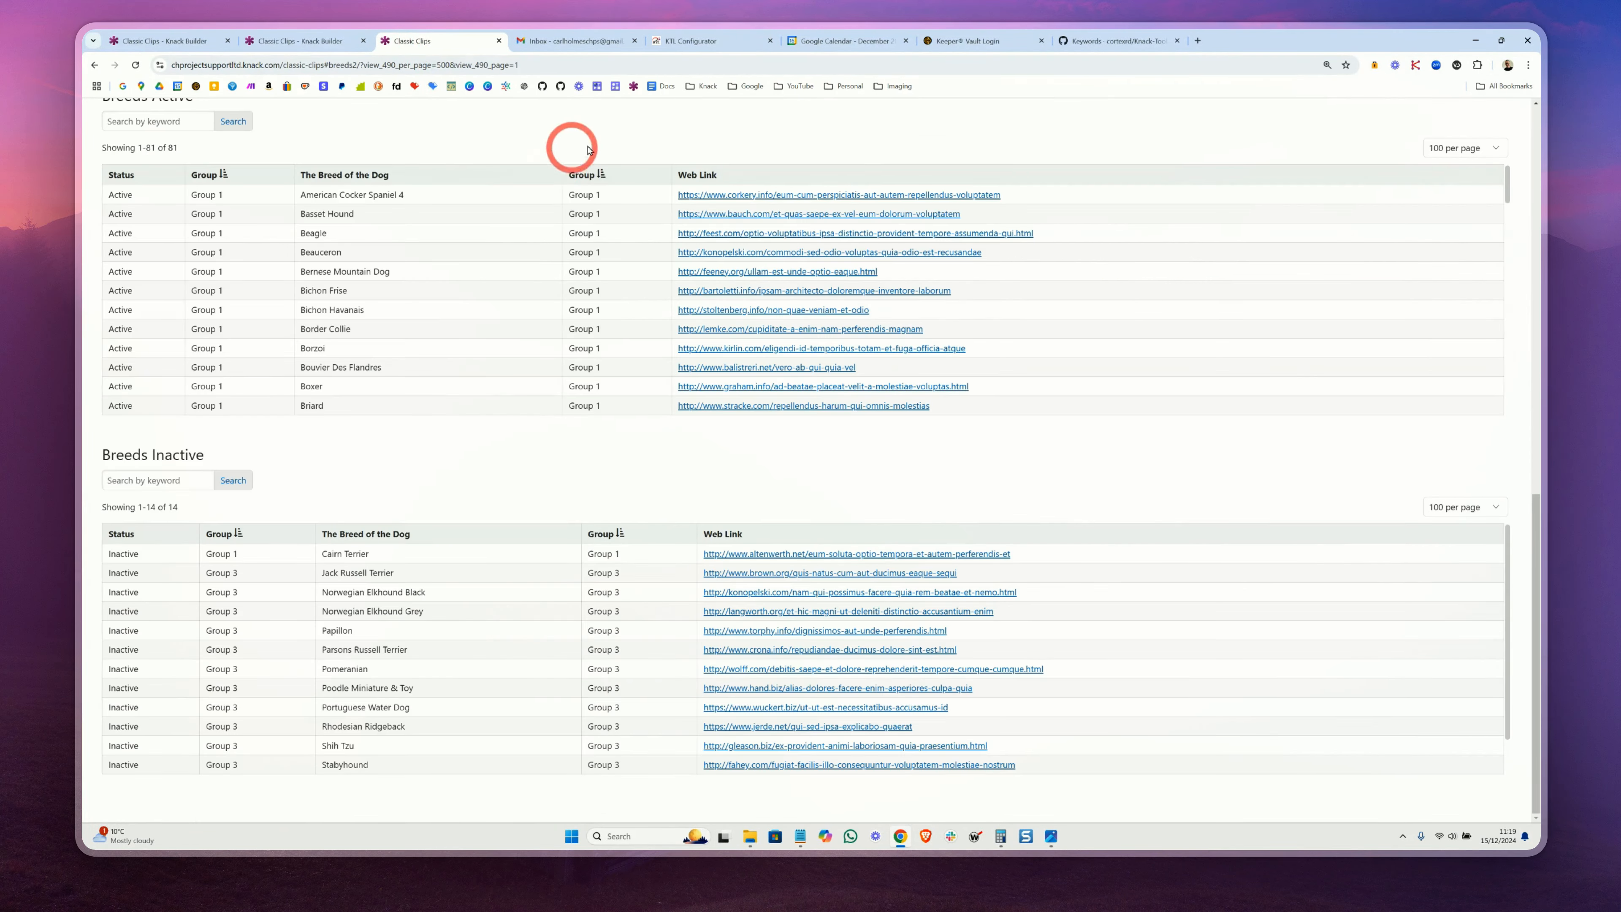
{"action": "scroll", "coordinate": [584, 147], "scroll_direction": "up", "scroll_amount": 8}
{"action": "scroll", "coordinate": [464, 163], "scroll_direction": "up", "scroll_amount": 2}
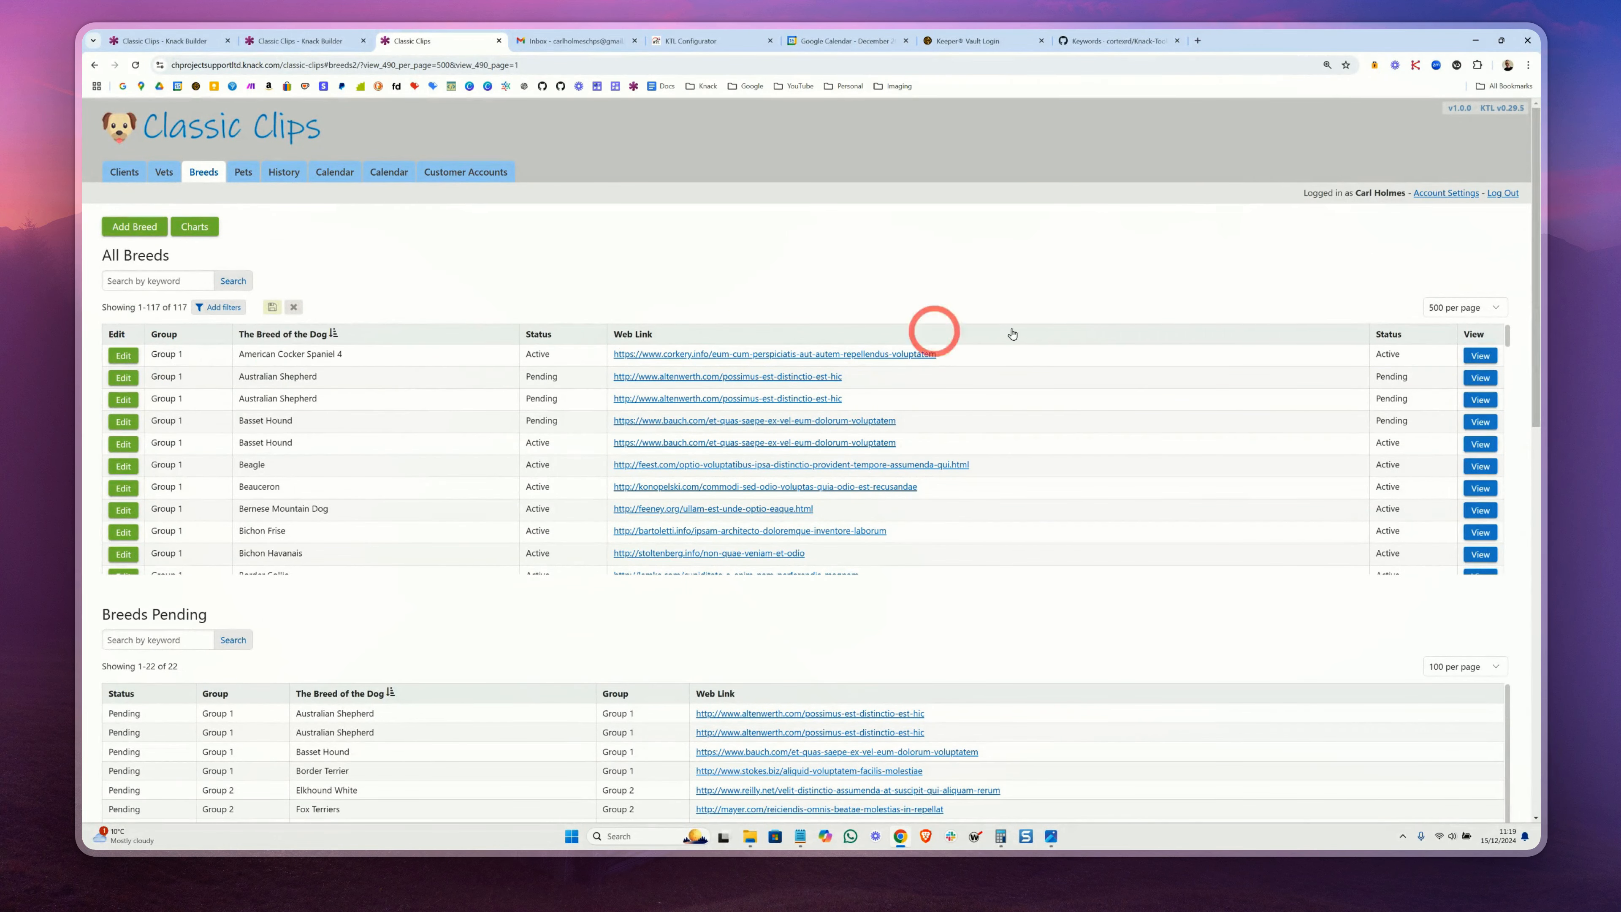
{"action": "left_click", "coordinate": [1443, 308]}
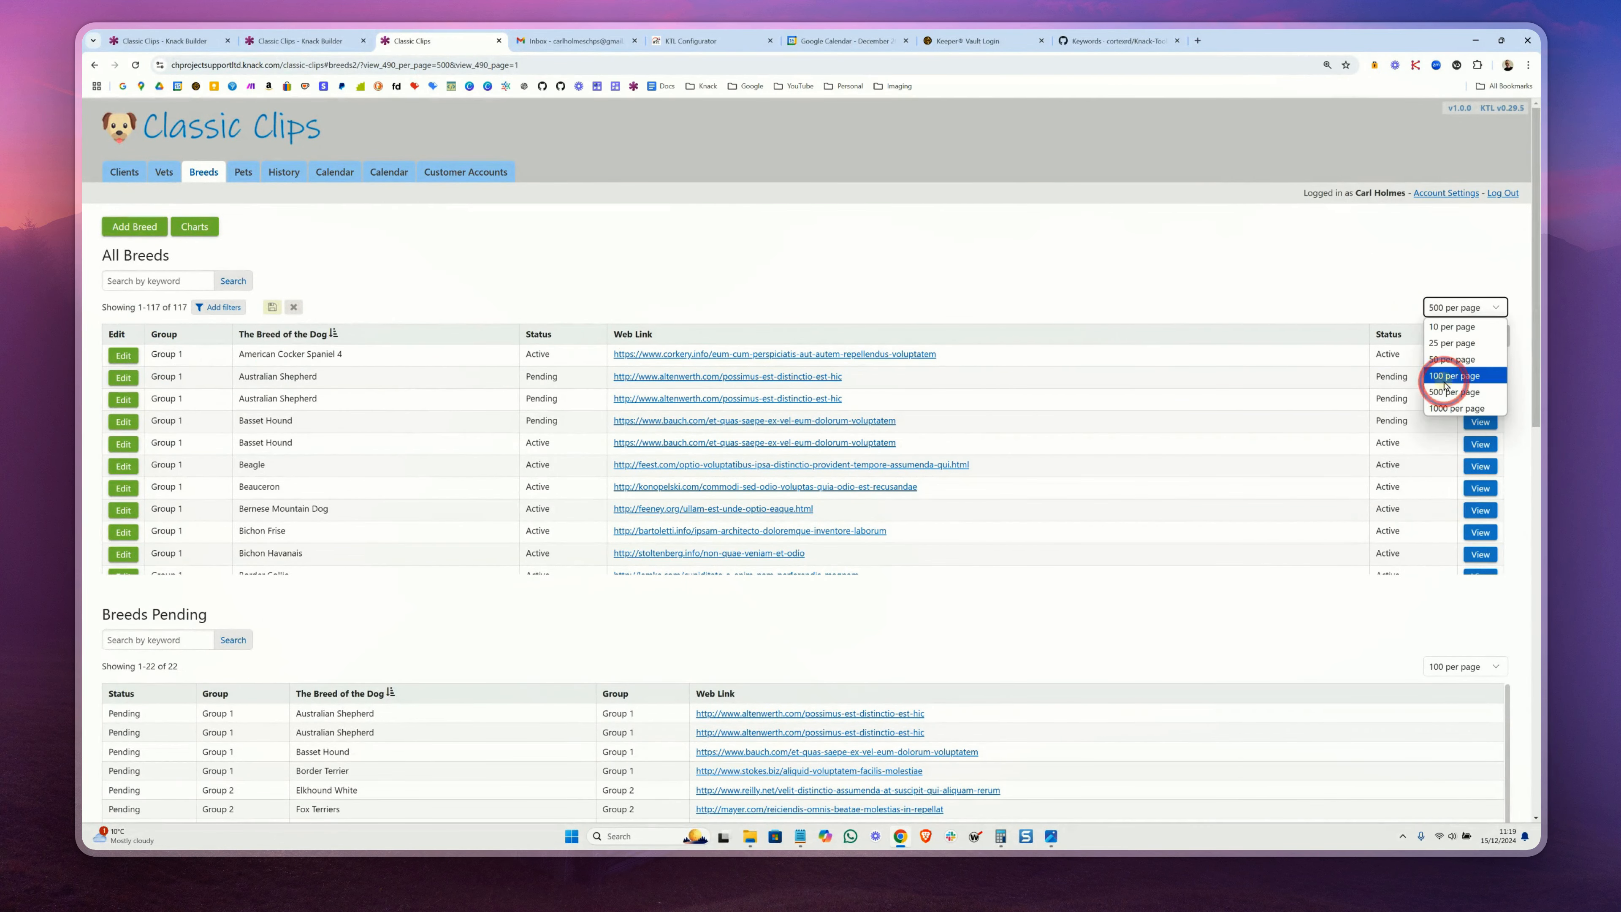
{"action": "left_click", "coordinate": [1439, 377]}
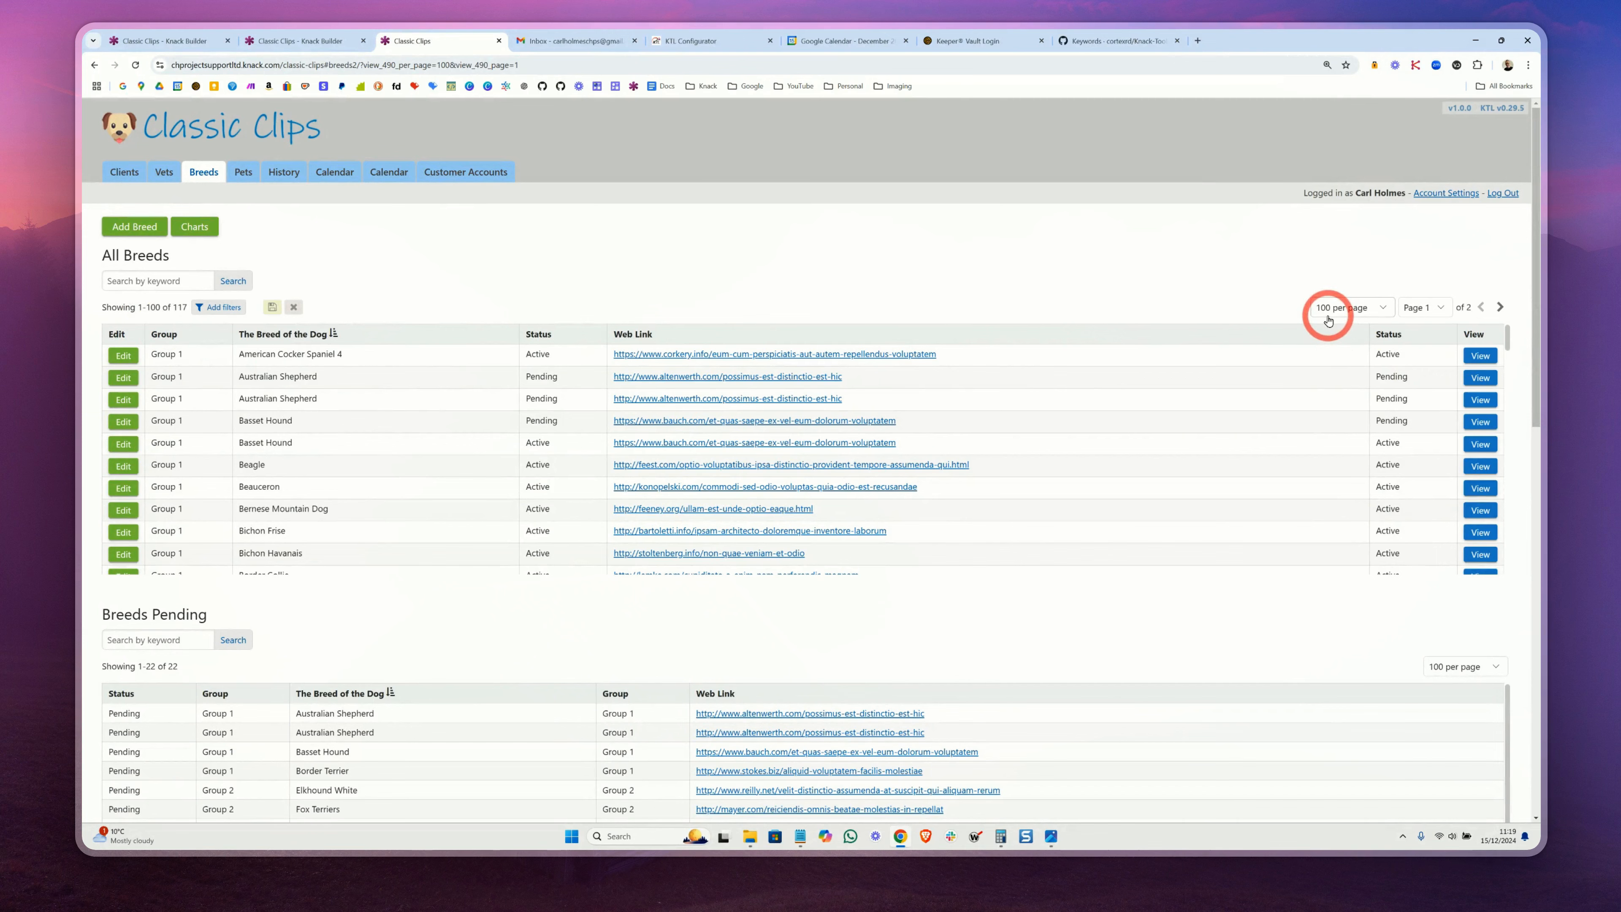
Examine how the All Breeds, Breeds Pending, Breeds Active and Breeds Inactive grids each scroll on the live page
{"action": "scroll", "coordinate": [1149, 524], "scroll_direction": "down", "scroll_amount": 2}
{"action": "scroll", "coordinate": [1006, 615], "scroll_direction": "down", "scroll_amount": 2}
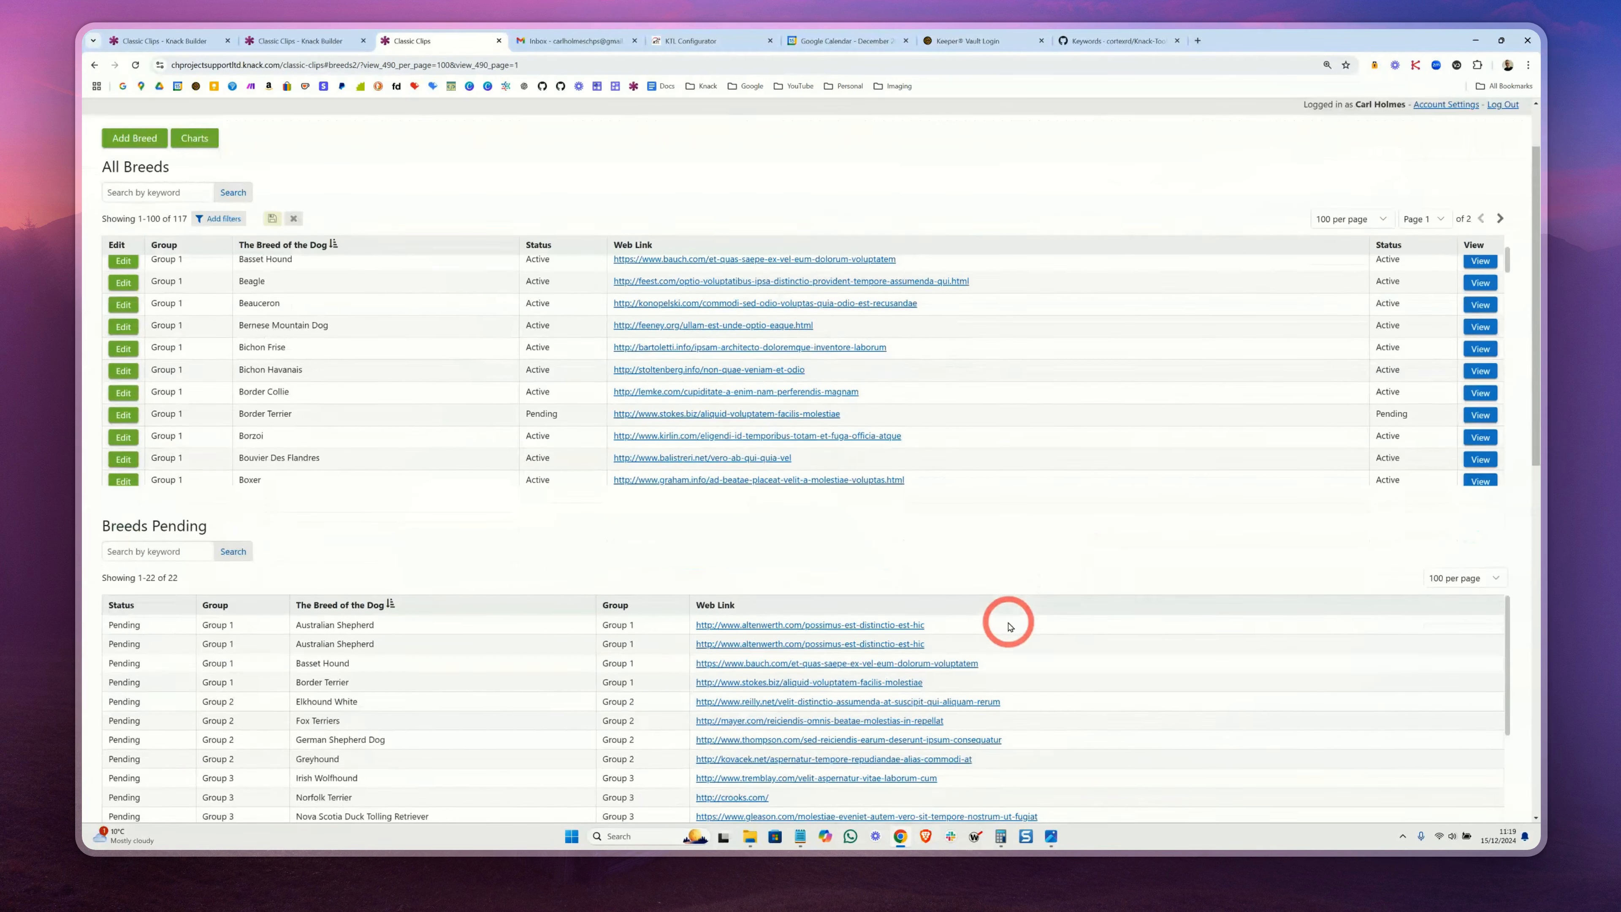
{"action": "scroll", "coordinate": [1189, 535], "scroll_direction": "down", "scroll_amount": 3}
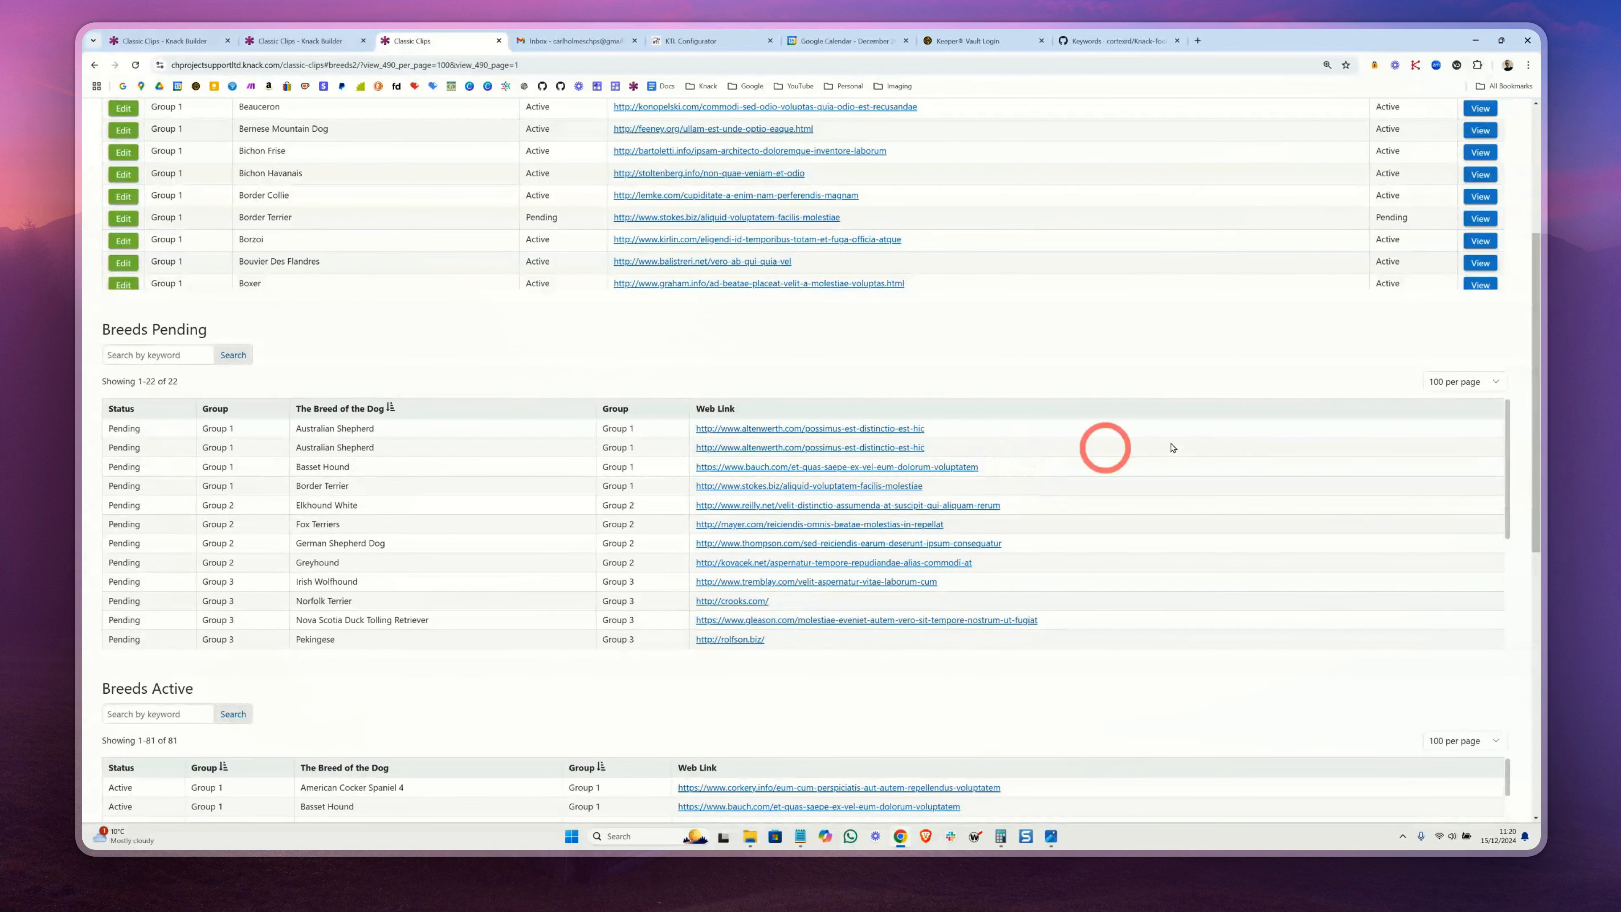
{"action": "scroll", "coordinate": [1057, 520], "scroll_direction": "down", "scroll_amount": 3}
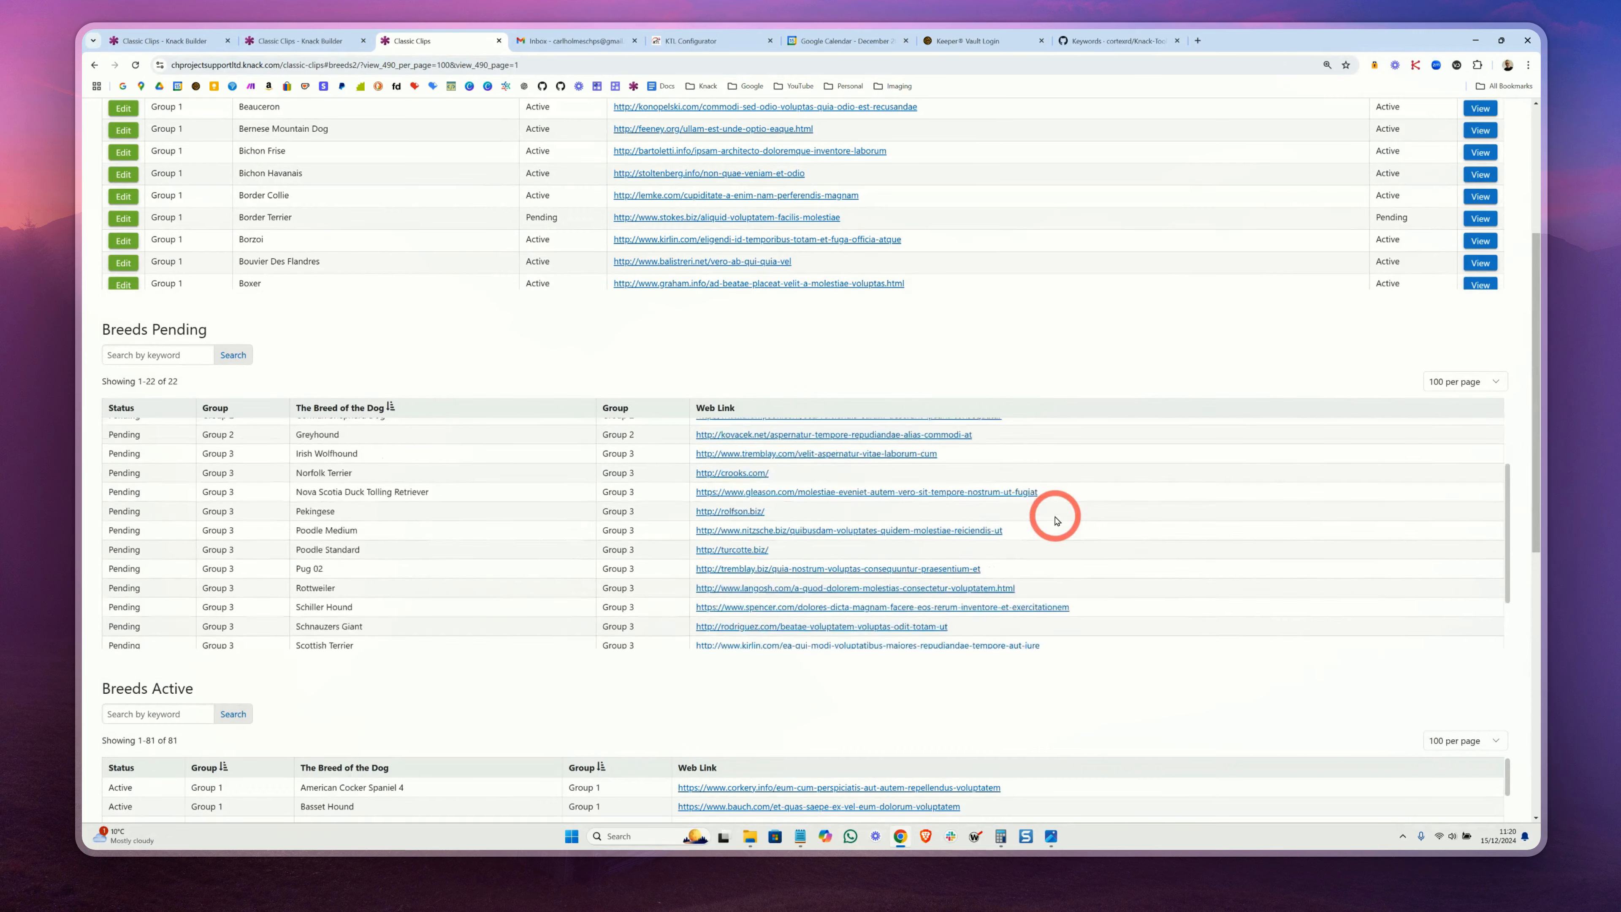
{"action": "scroll", "coordinate": [1072, 690], "scroll_direction": "down", "scroll_amount": 4}
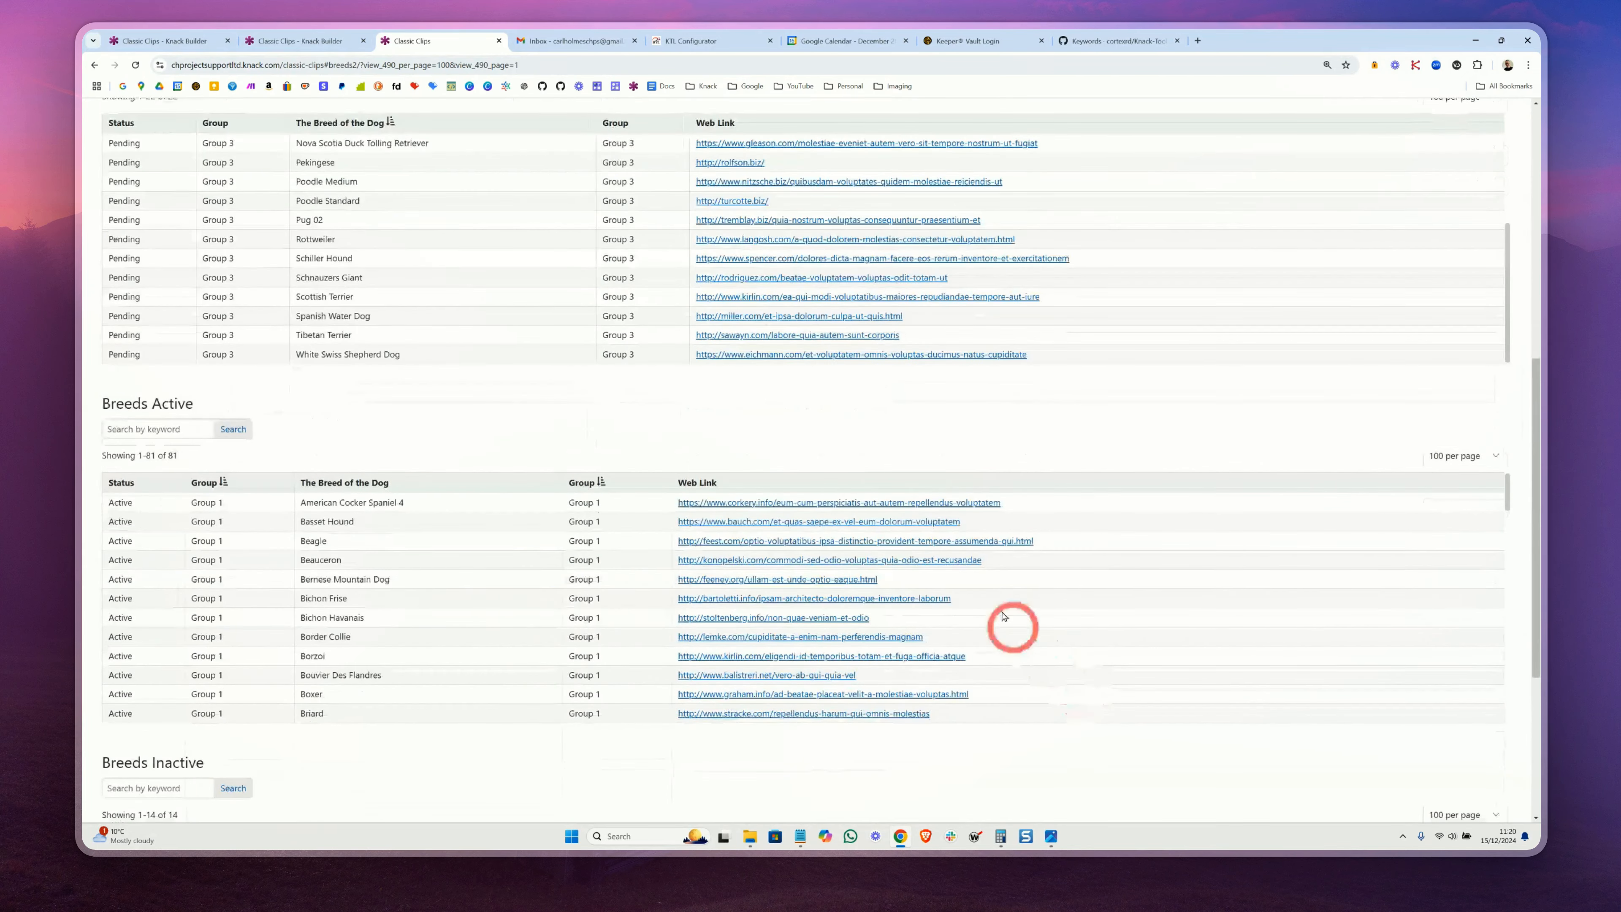
{"action": "scroll", "coordinate": [982, 574], "scroll_direction": "down", "scroll_amount": 1}
{"action": "scroll", "coordinate": [981, 575], "scroll_direction": "down", "scroll_amount": 8}
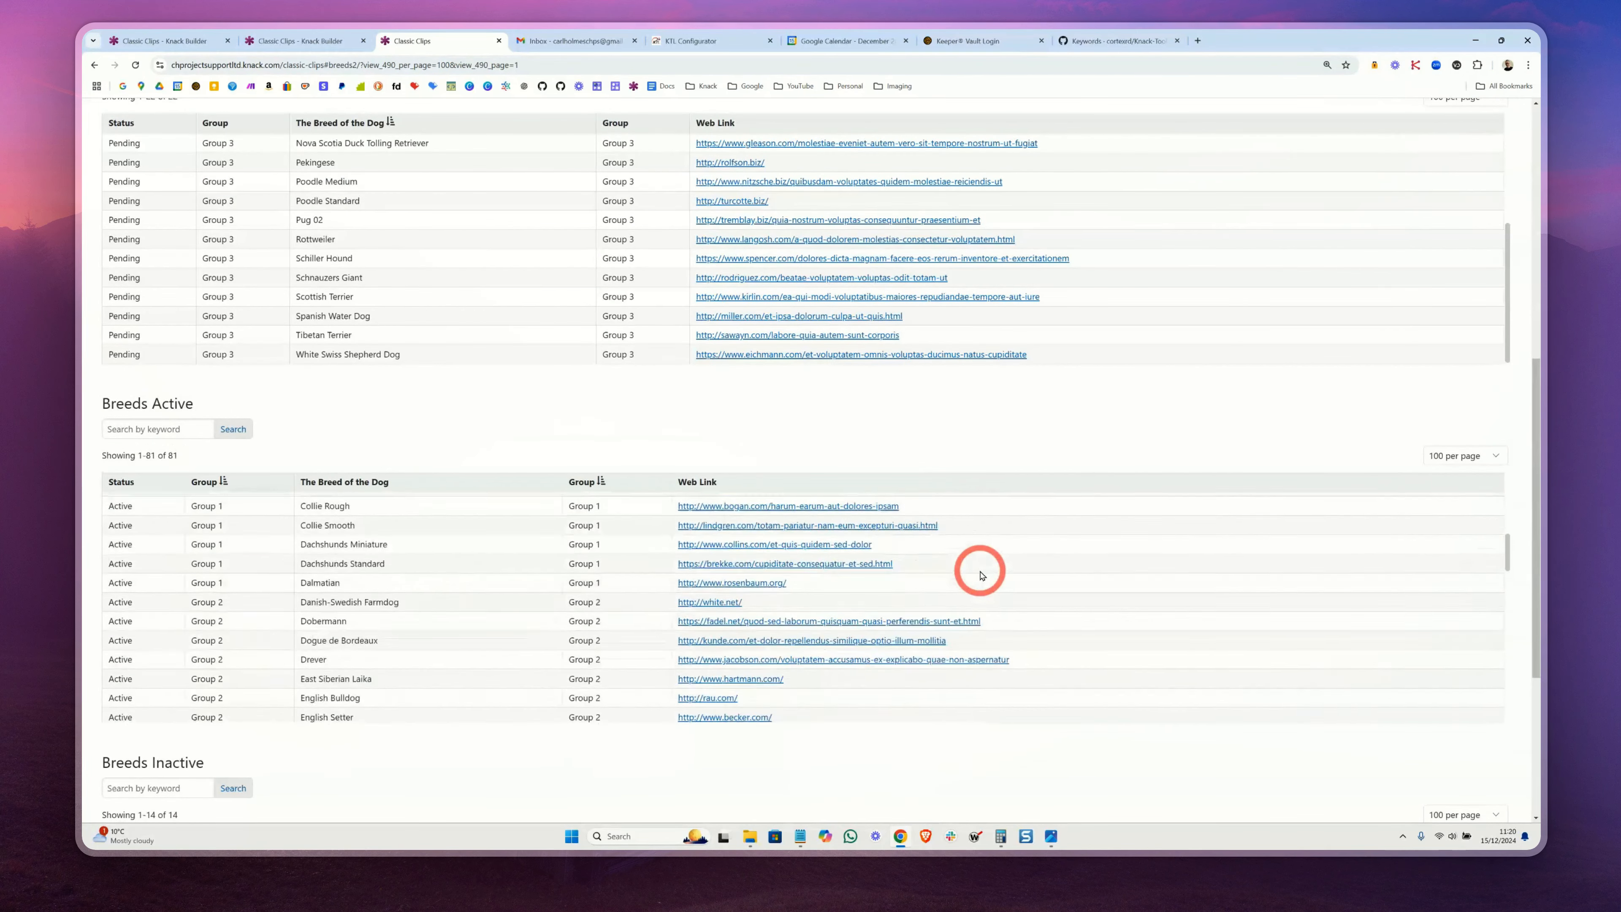
{"action": "scroll", "coordinate": [982, 575], "scroll_direction": "down", "scroll_amount": 10}
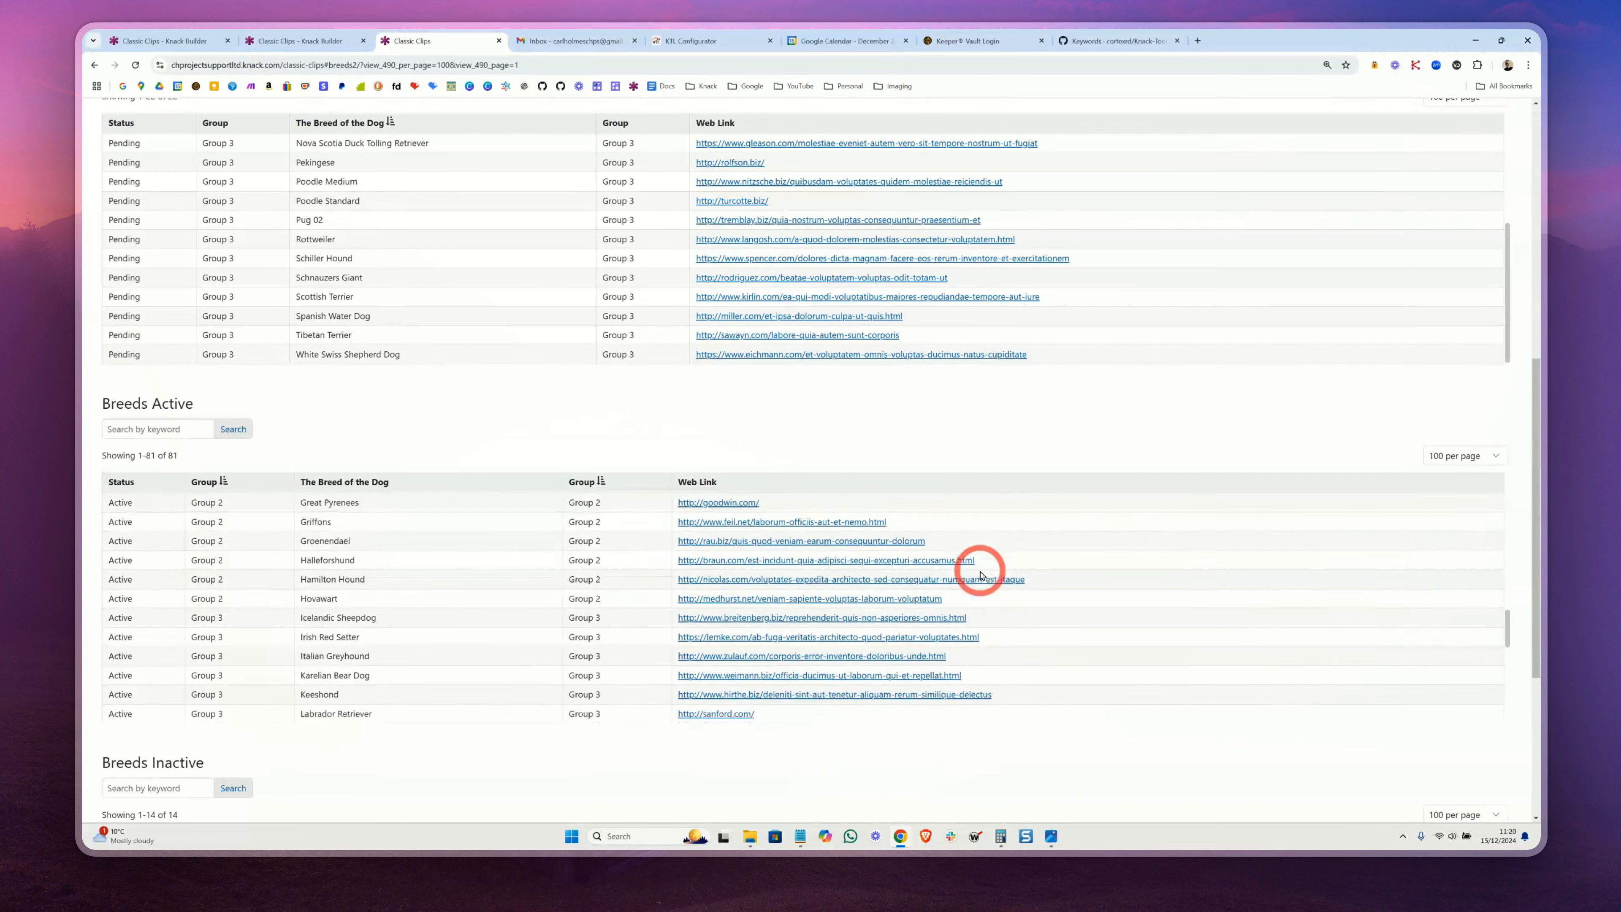
{"action": "scroll", "coordinate": [785, 757], "scroll_direction": "down", "scroll_amount": 2}
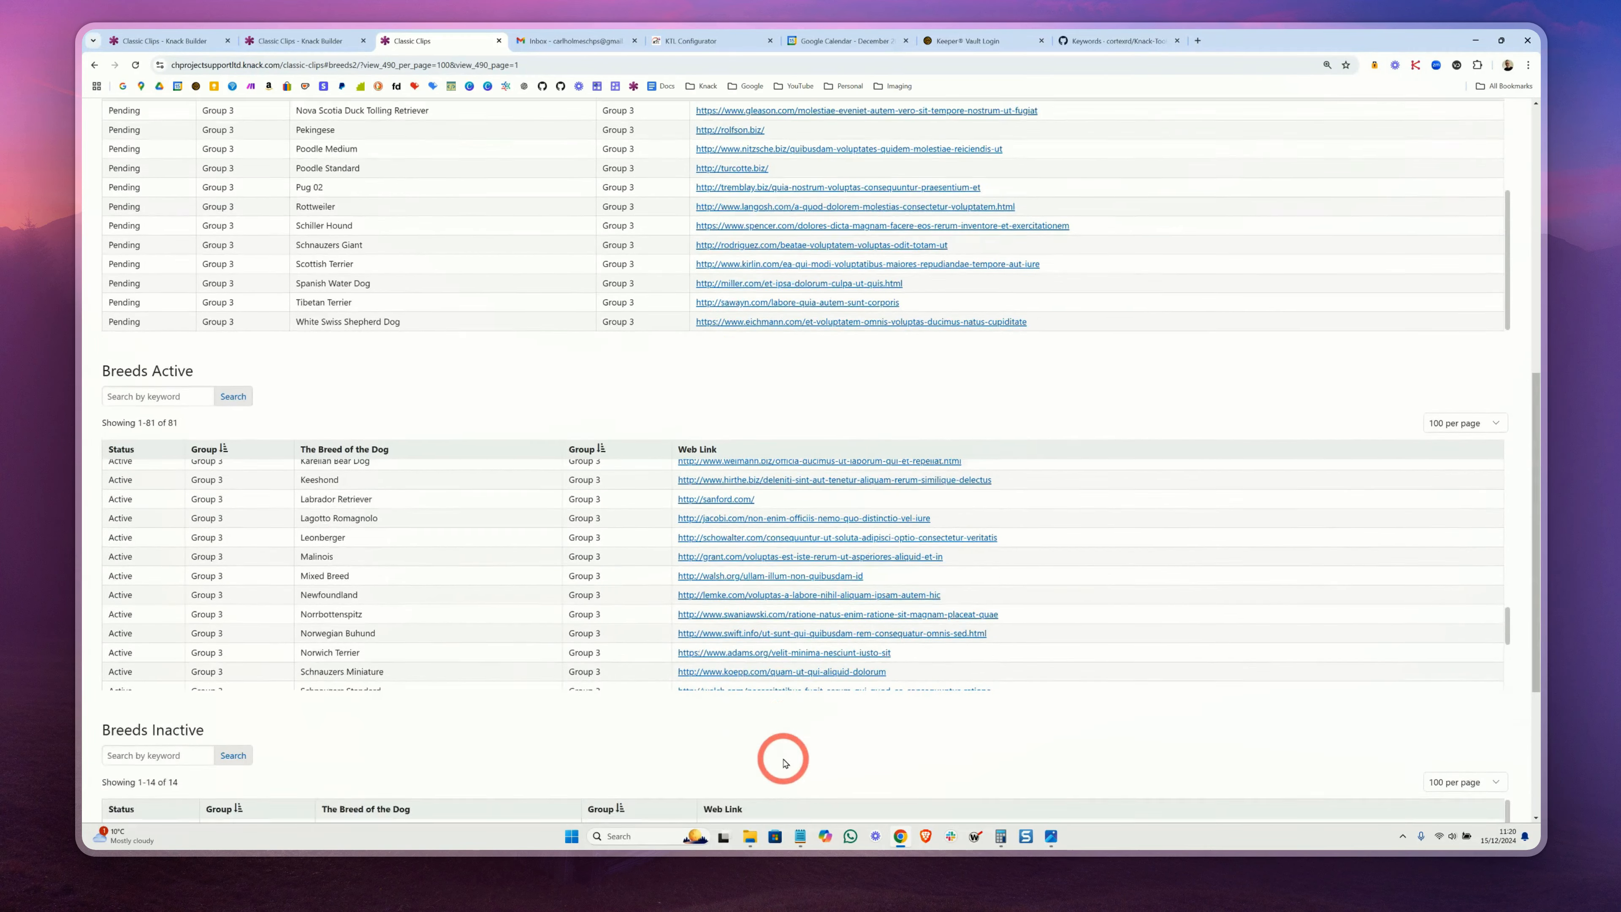
{"action": "scroll", "coordinate": [814, 580], "scroll_direction": "down", "scroll_amount": 5}
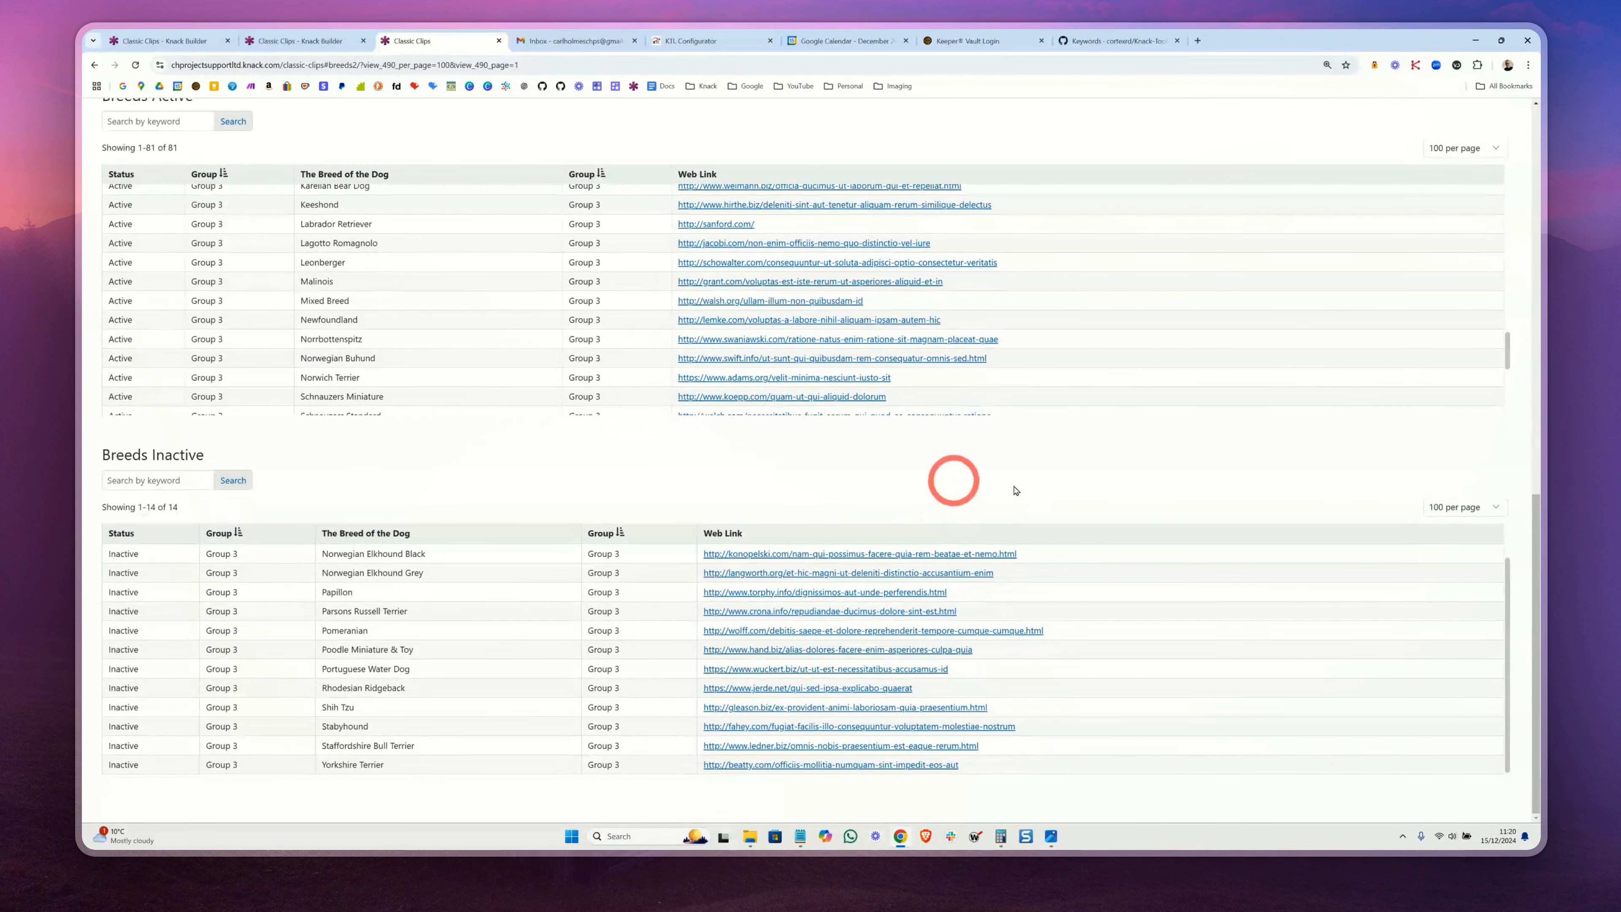
{"action": "scroll", "coordinate": [894, 607], "scroll_direction": "up", "scroll_amount": 2}
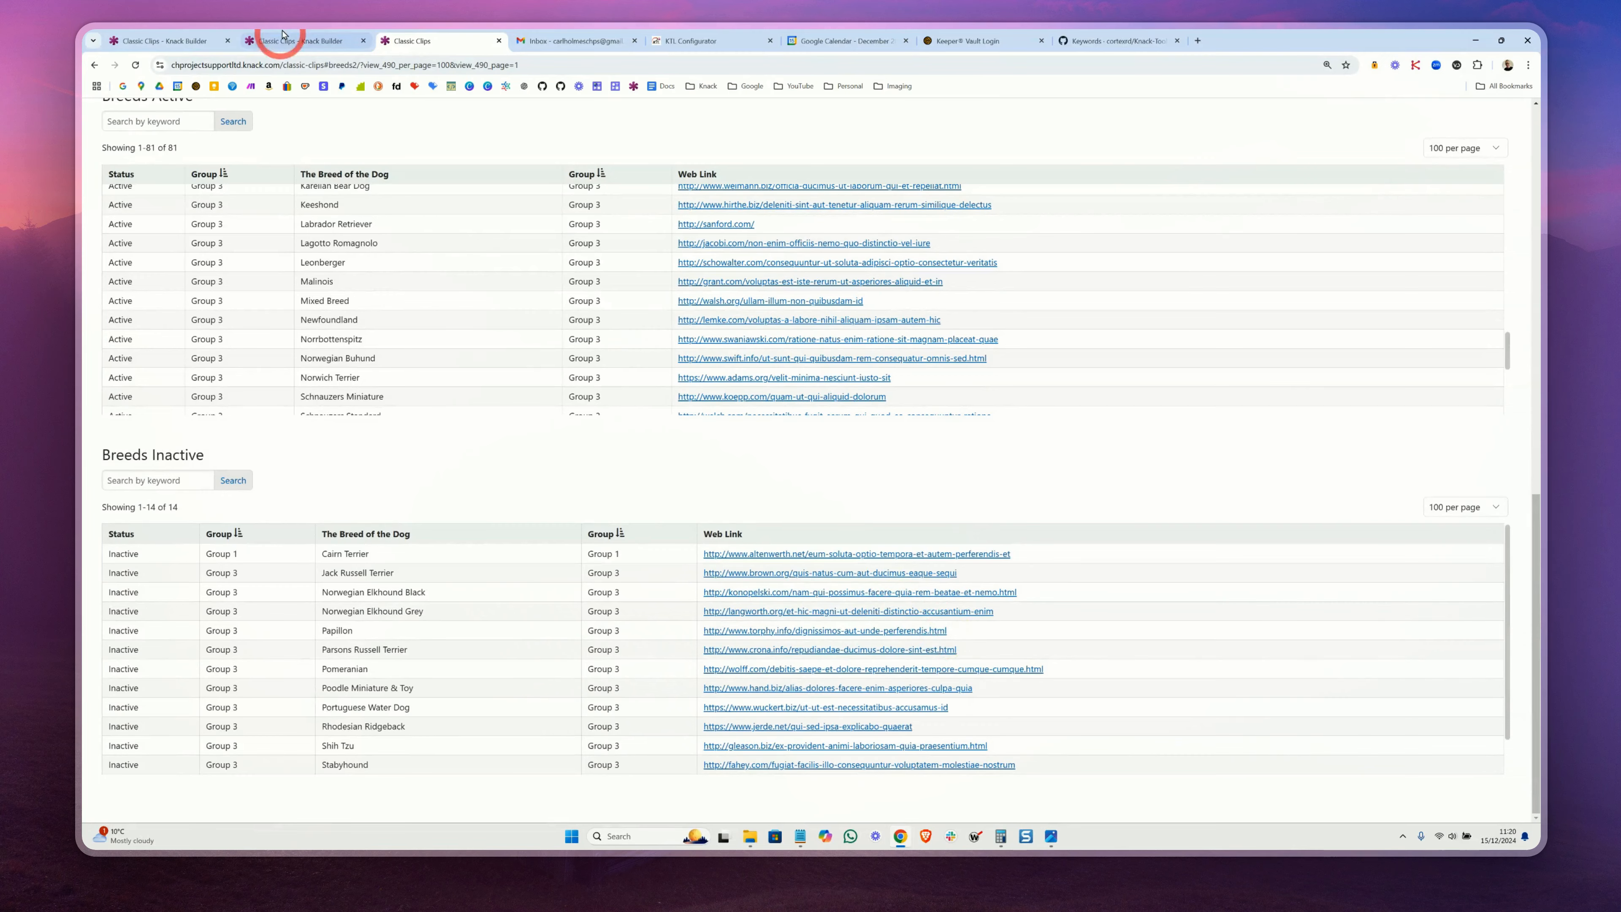
Open the Breeds Active grid's settings in the builder and examine the _sth keyword's parameters in its description
{"action": "left_click", "coordinate": [292, 42]}
{"action": "left_click", "coordinate": [684, 391]}
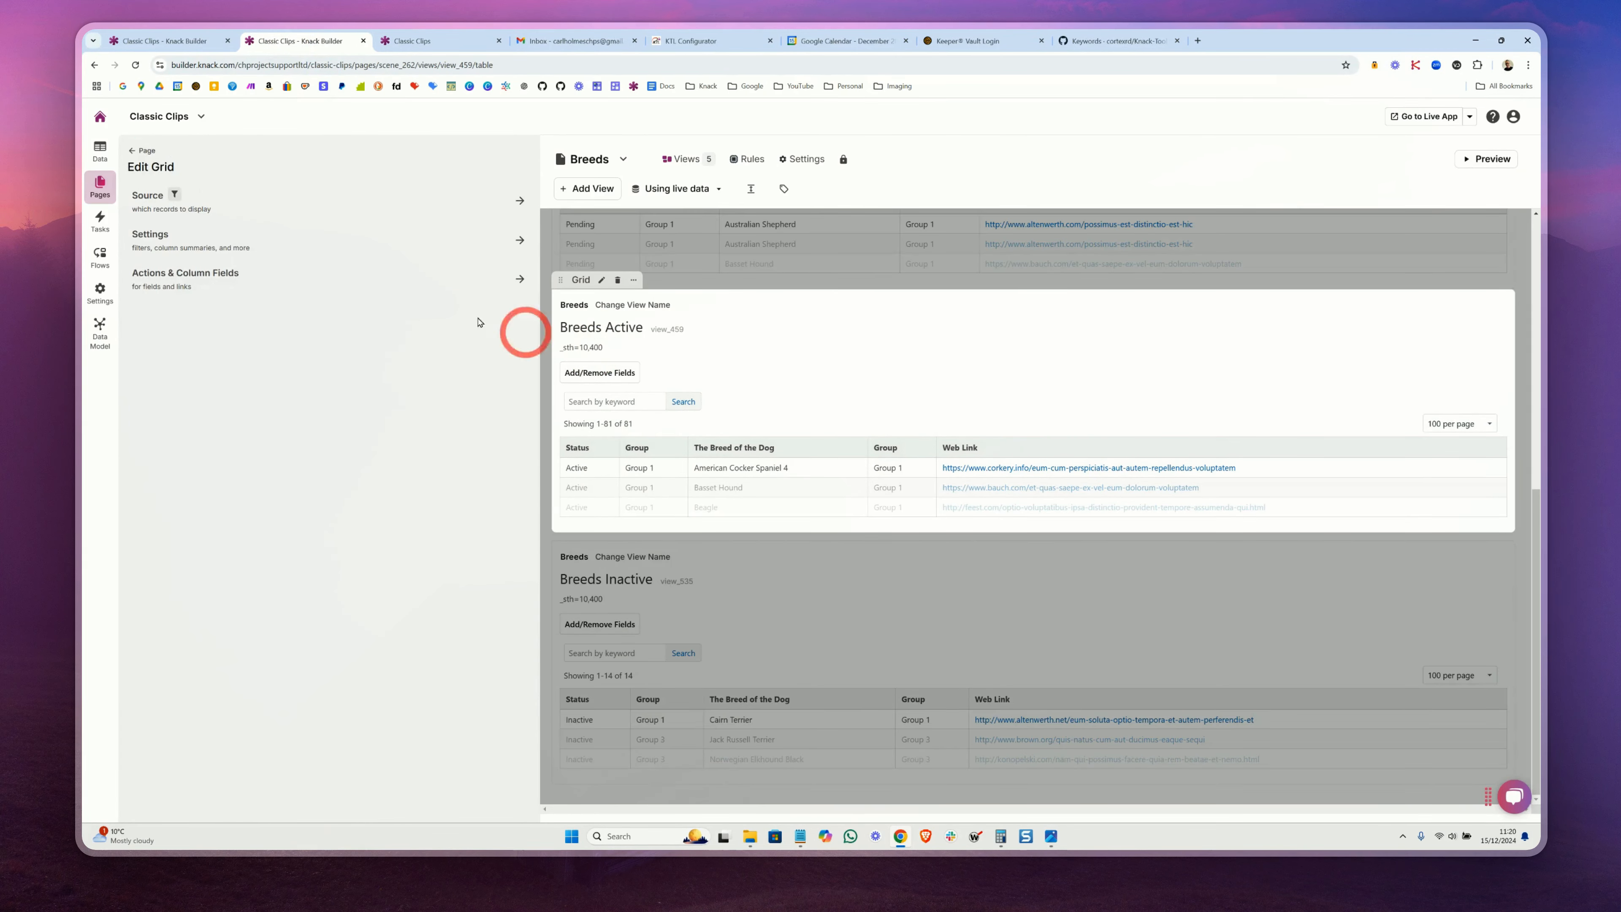
{"action": "left_click", "coordinate": [299, 245]}
{"action": "scroll", "coordinate": [272, 579], "scroll_direction": "down", "scroll_amount": 3}
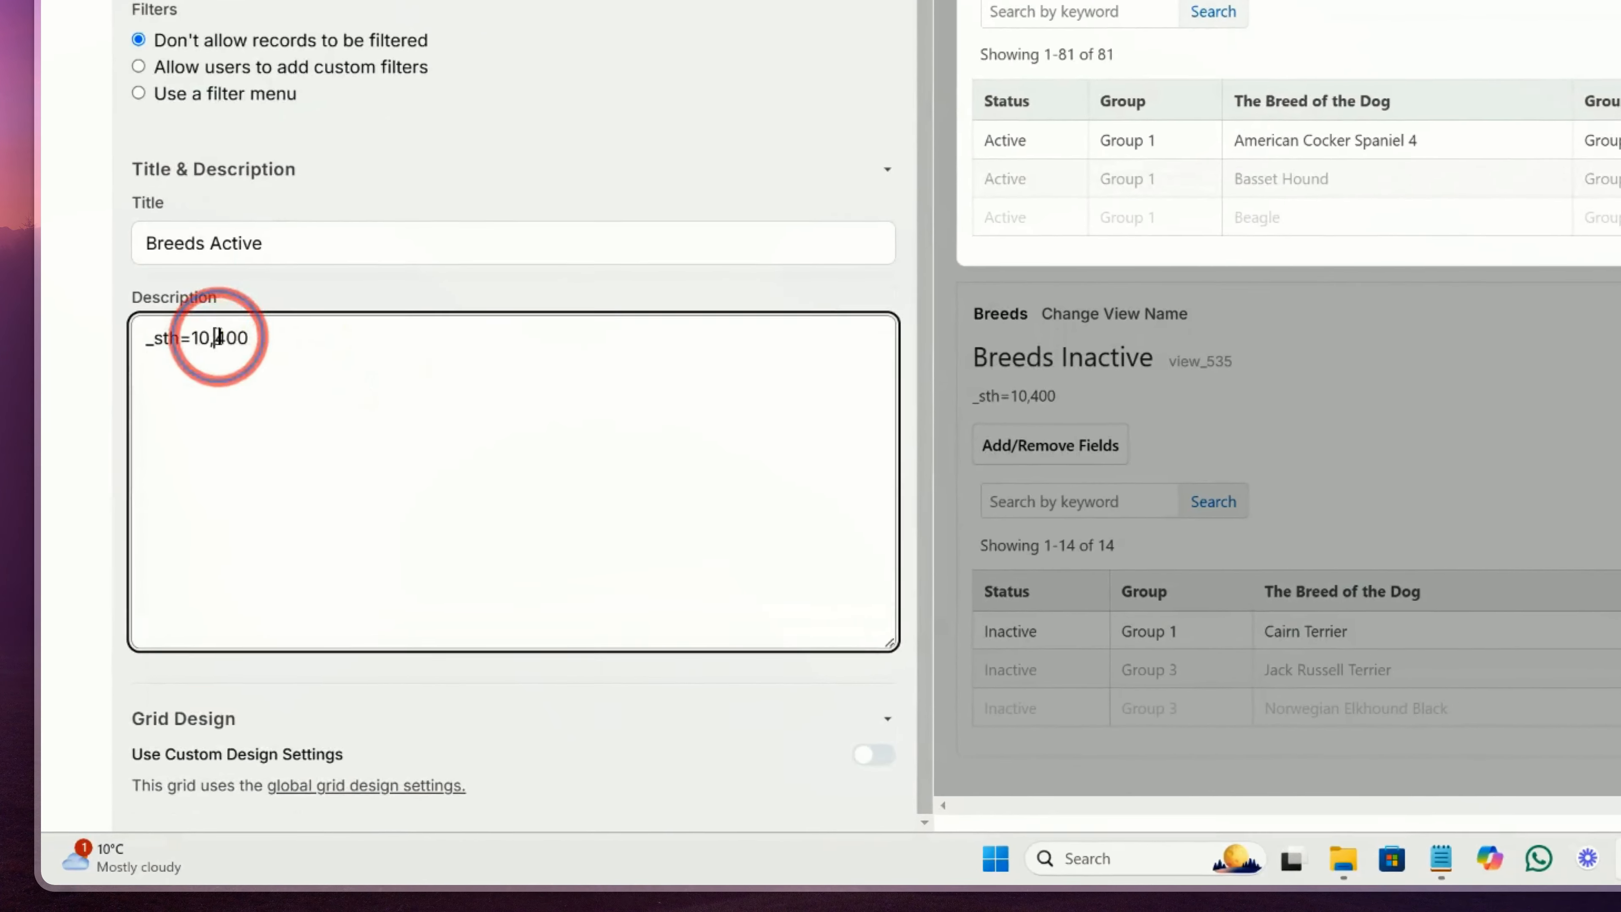
{"action": "double_click", "coordinate": [196, 571]}
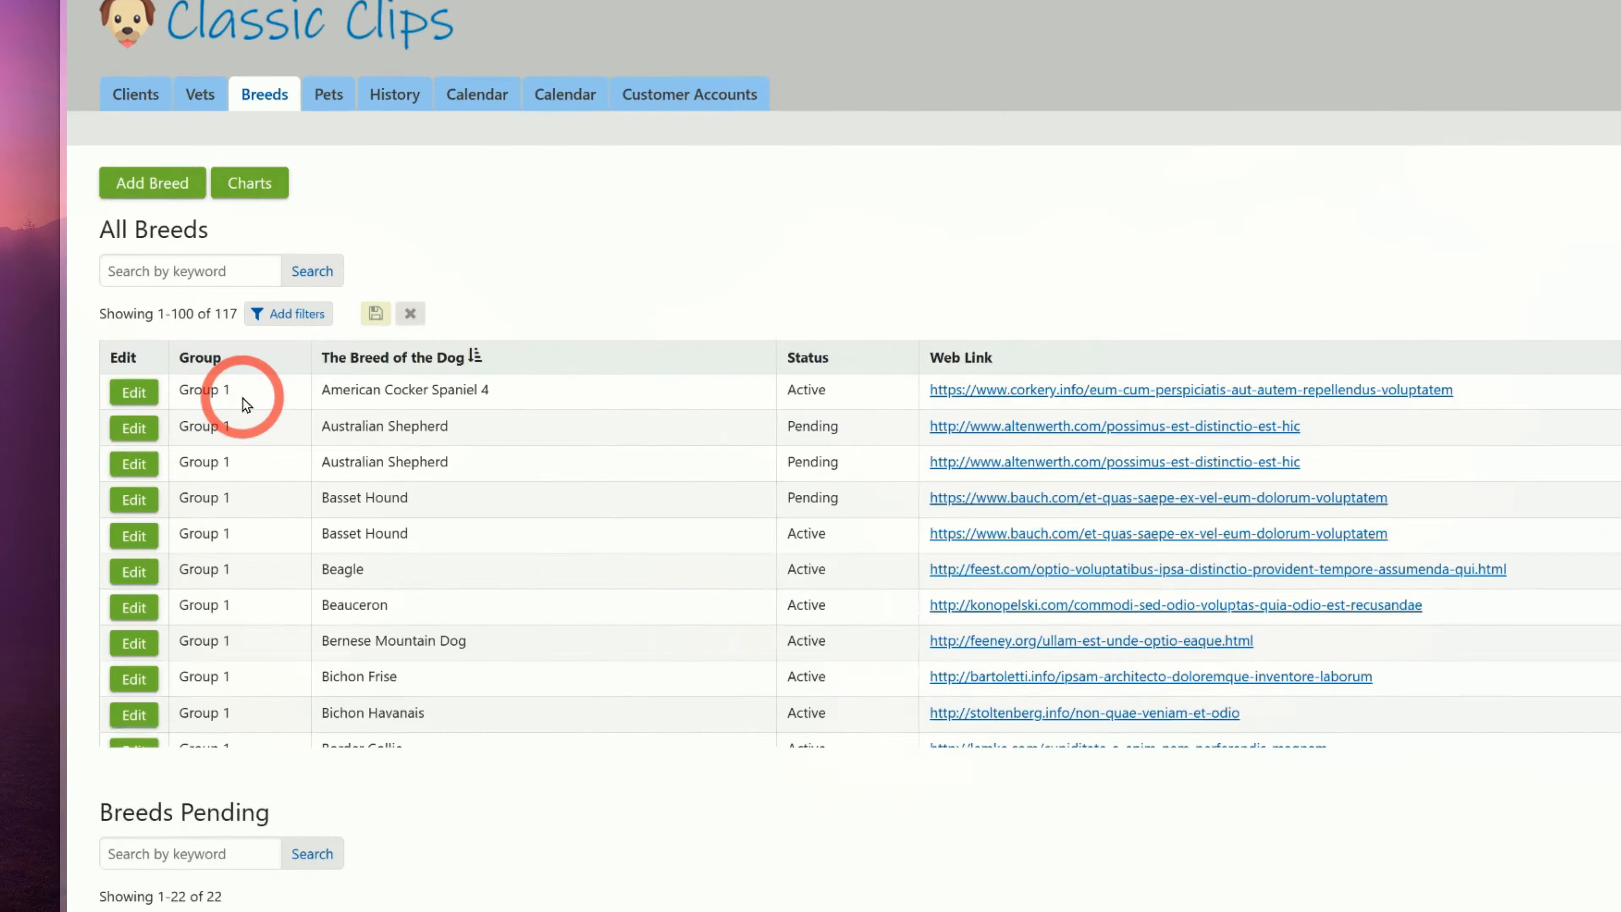
Scroll through the live All Breeds grid's rows to check the fixed header and grid height
{"action": "scroll", "coordinate": [191, 421], "scroll_direction": "down", "scroll_amount": 2}
{"action": "scroll", "coordinate": [266, 579], "scroll_direction": "down", "scroll_amount": 20}
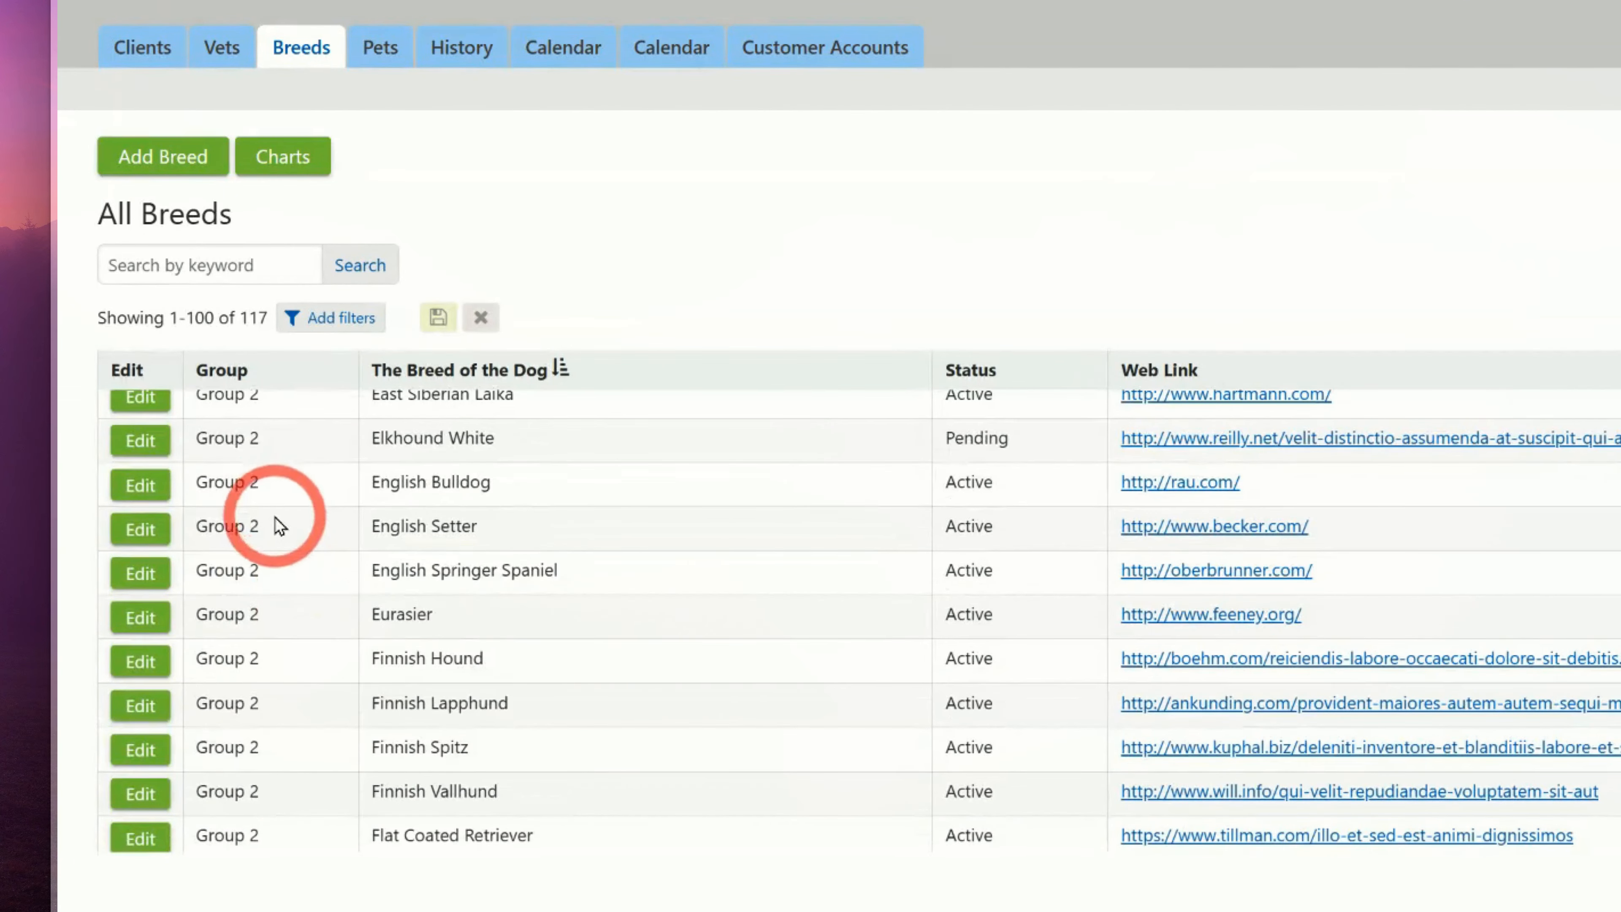
{"action": "scroll", "coordinate": [287, 551], "scroll_direction": "down", "scroll_amount": 15}
{"action": "scroll", "coordinate": [288, 551], "scroll_direction": "down", "scroll_amount": 3}
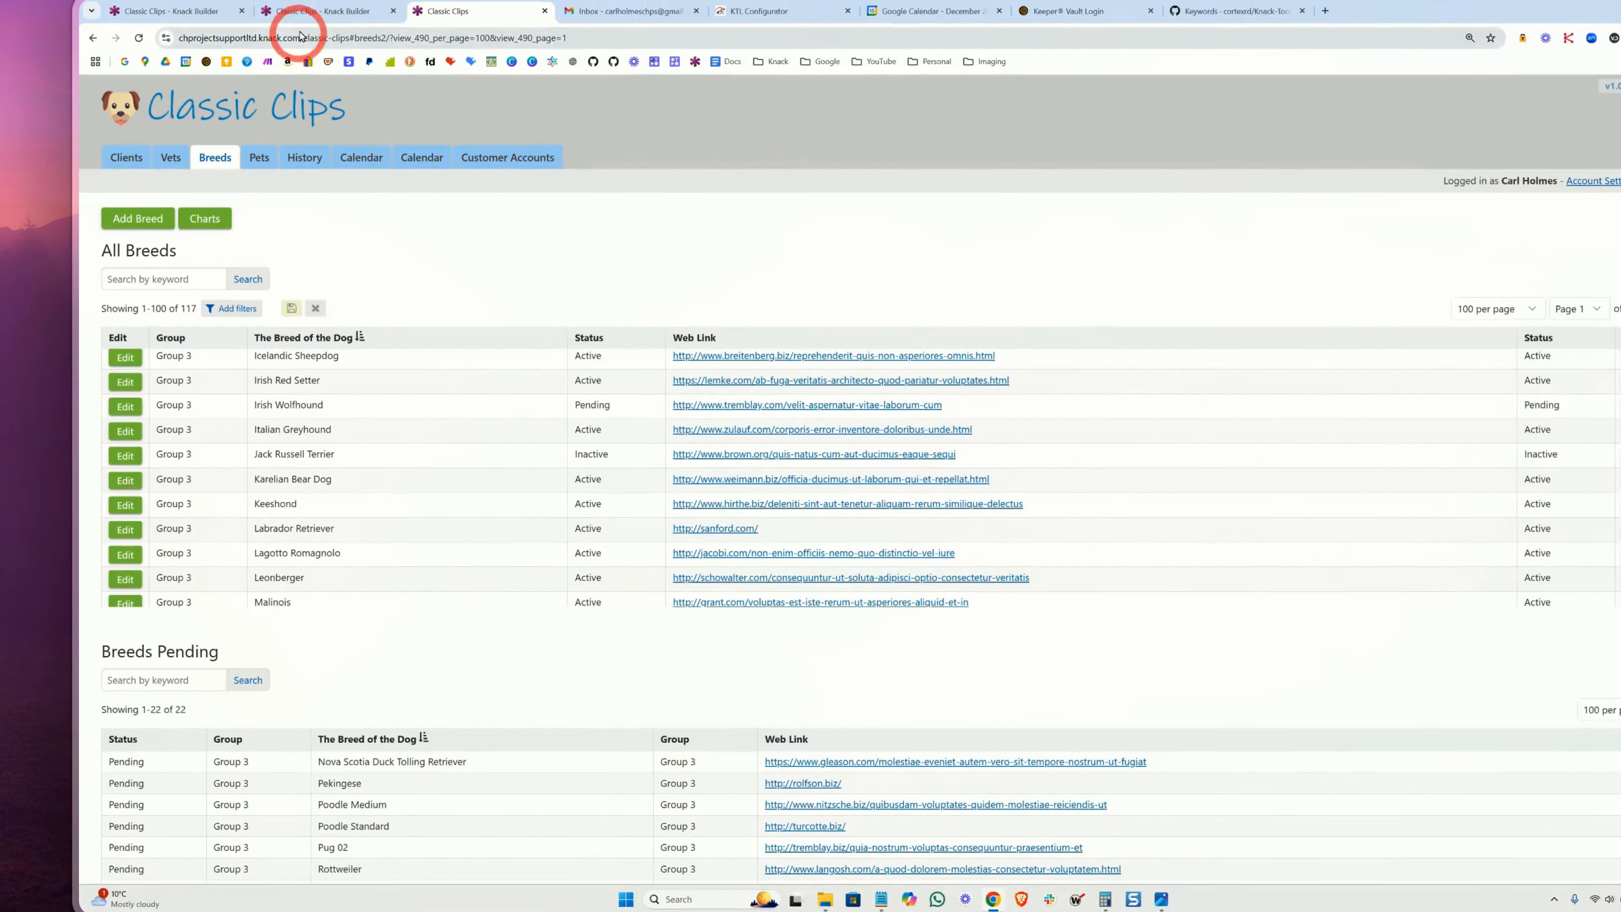
In the builder, group the All Breeds grid's records by the Group column's value, alphabetically from A to Z, and save
{"action": "left_click", "coordinate": [284, 41]}
{"action": "scroll", "coordinate": [771, 408], "scroll_direction": "up", "scroll_amount": 1}
{"action": "scroll", "coordinate": [771, 409], "scroll_direction": "up", "scroll_amount": 5}
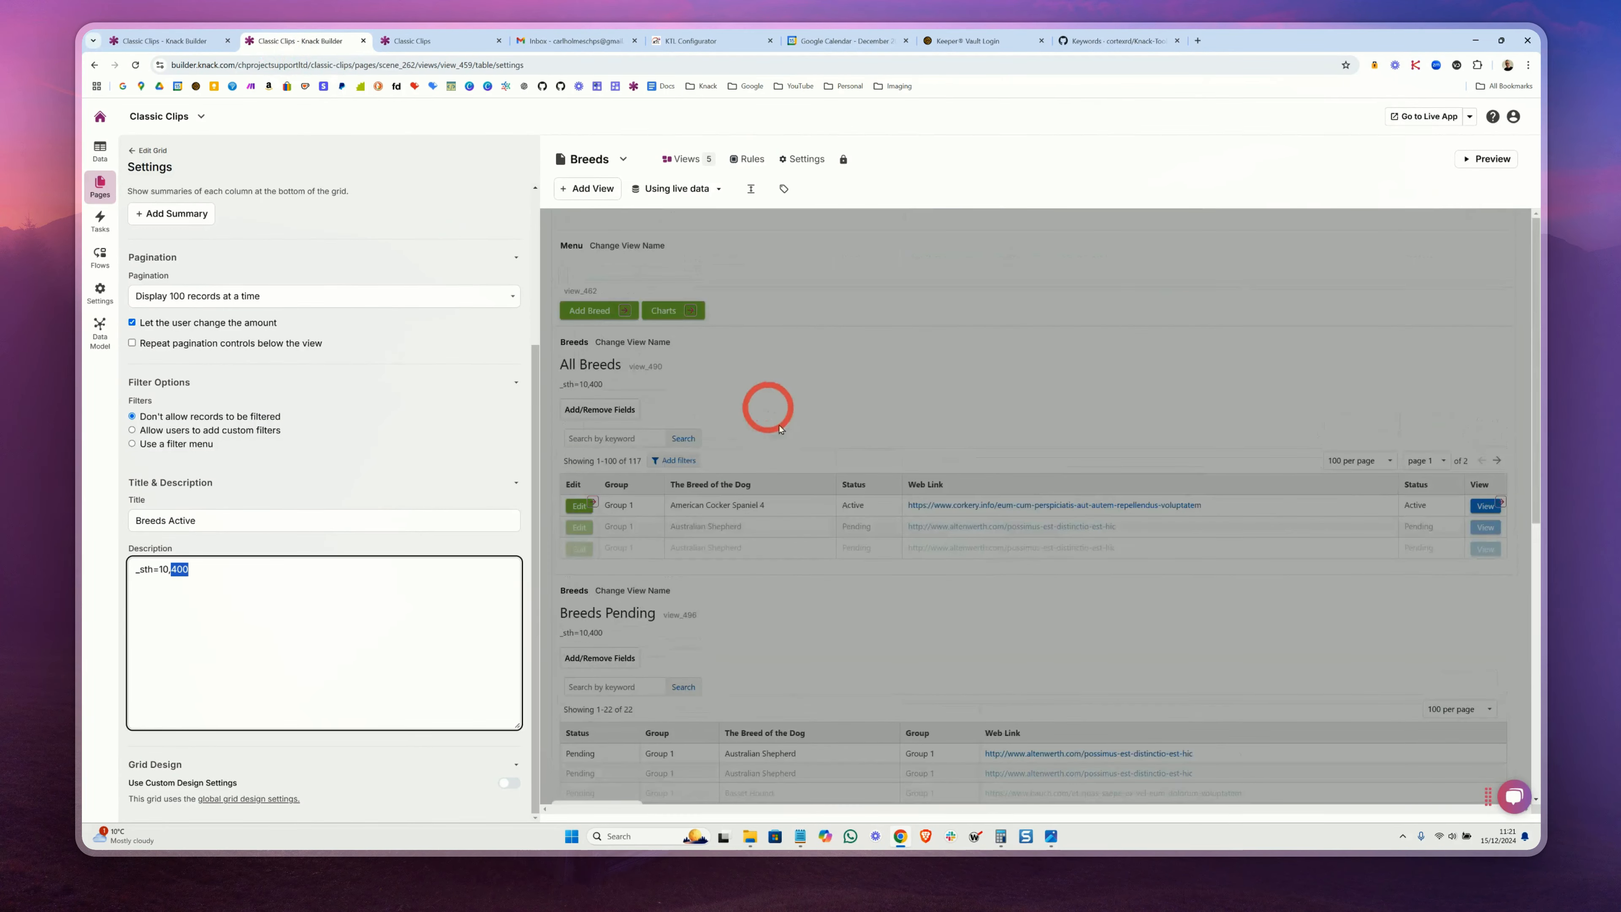
{"action": "left_click", "coordinate": [775, 497]}
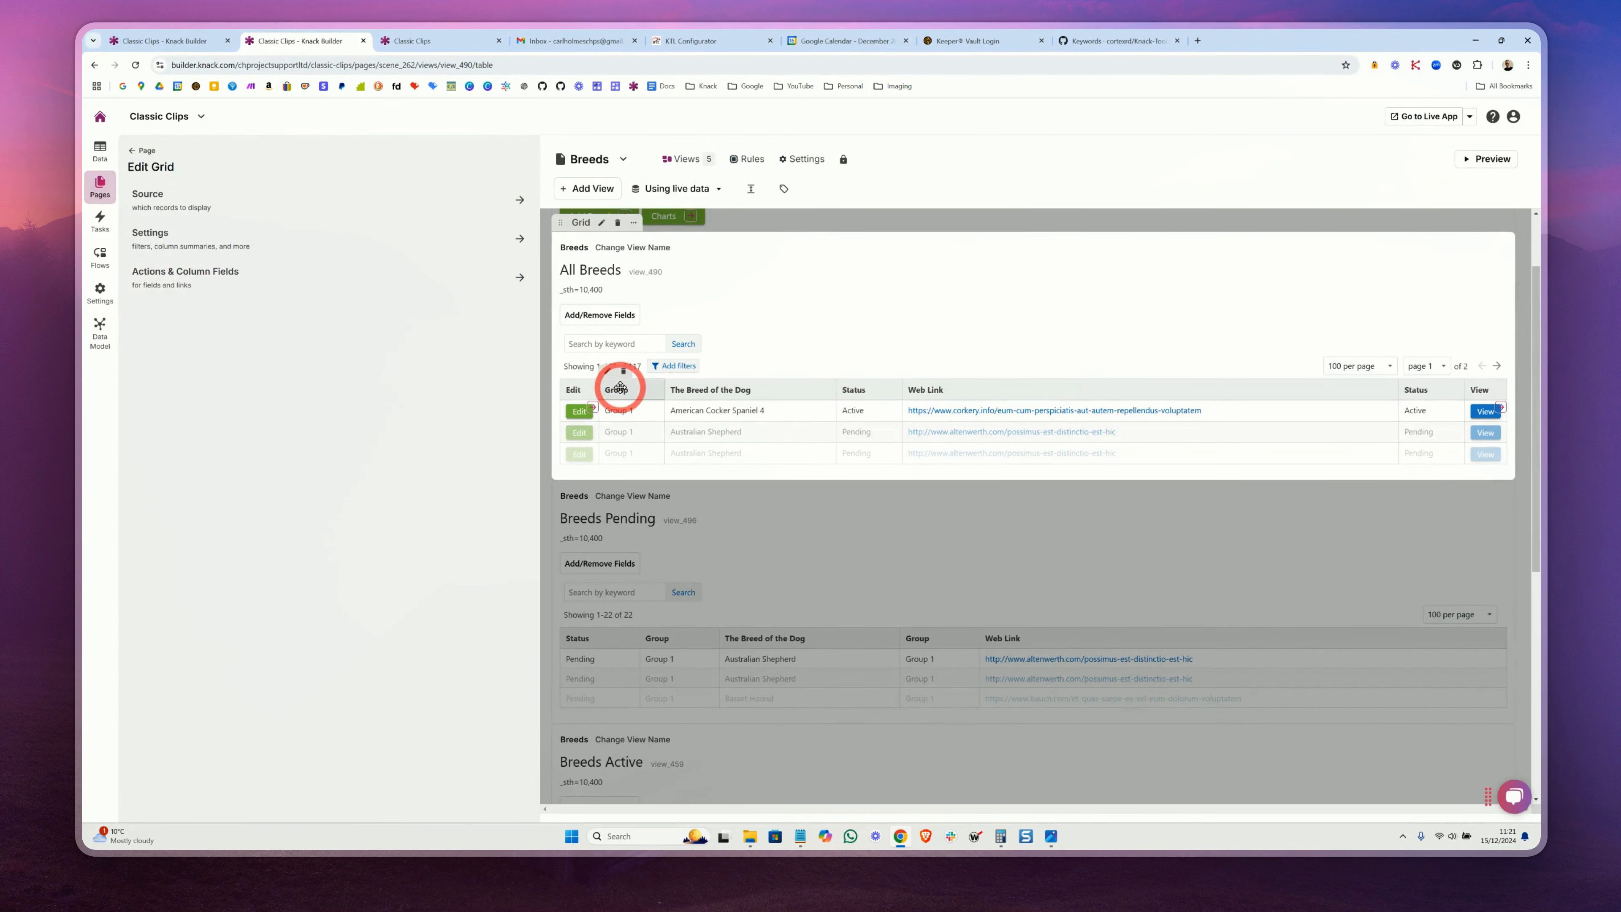
{"action": "left_click", "coordinate": [643, 394]}
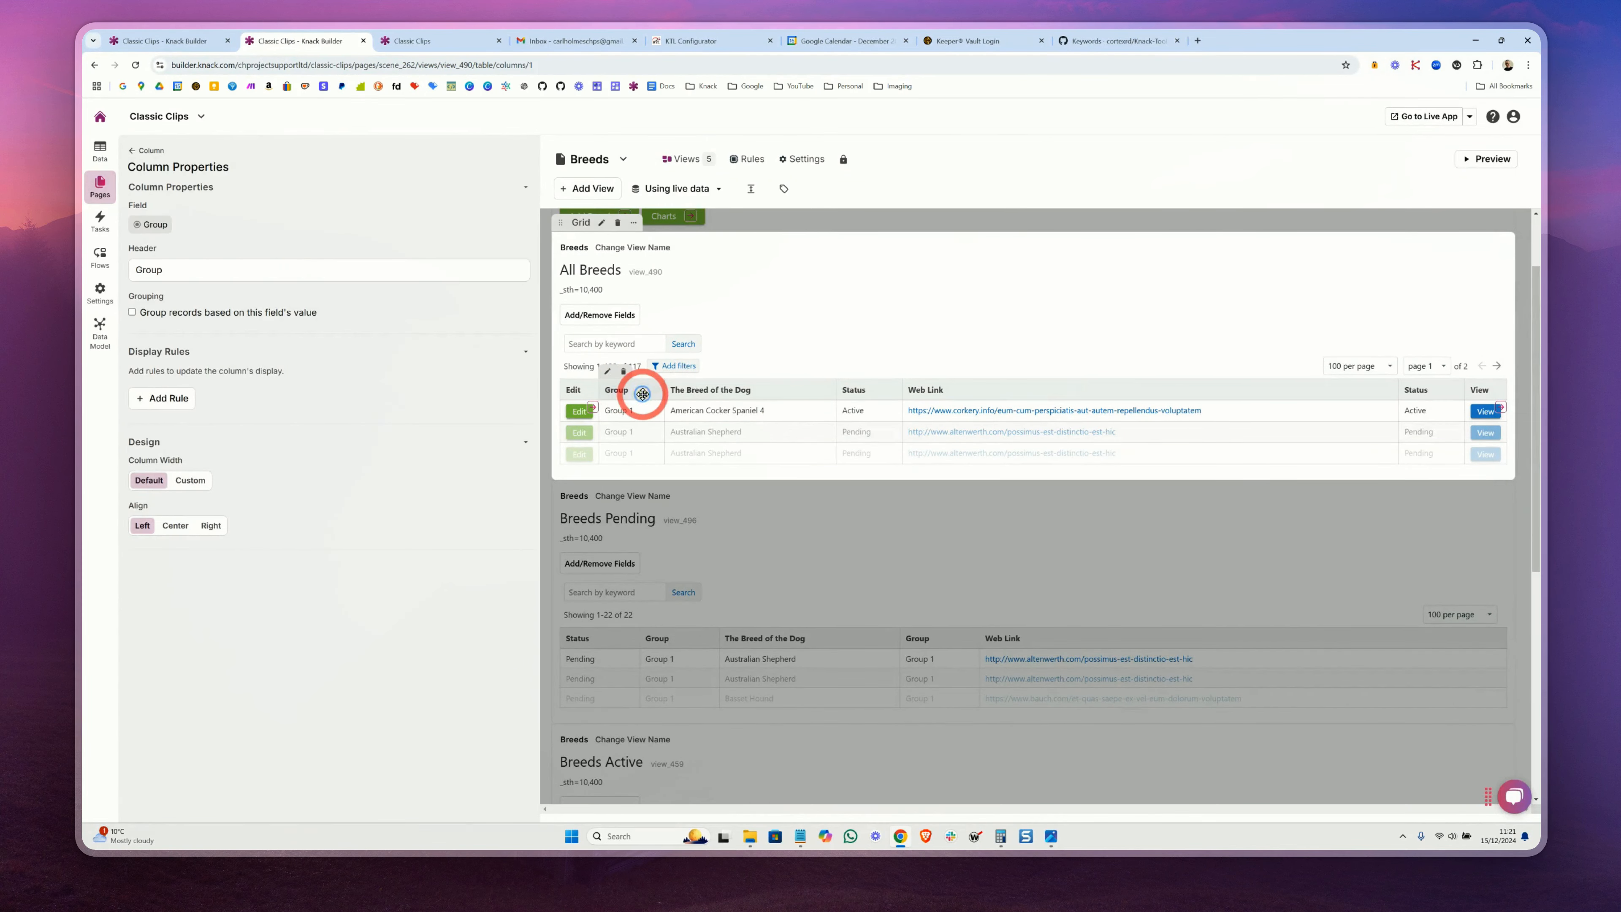
{"action": "left_click", "coordinate": [161, 316]}
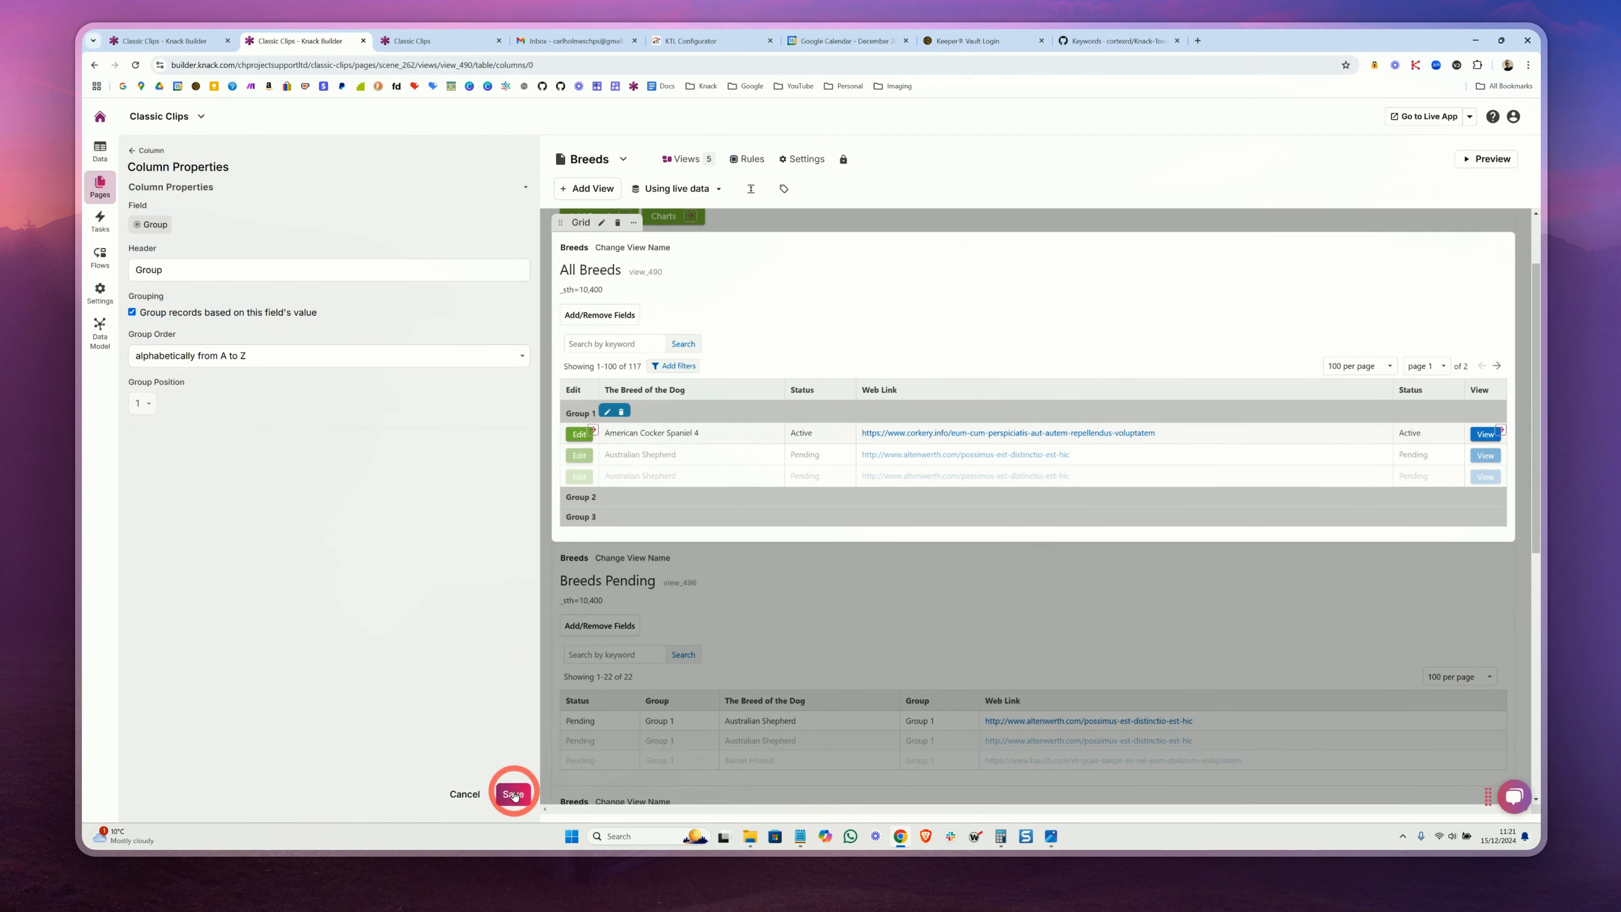
{"action": "left_click", "coordinate": [514, 793]}
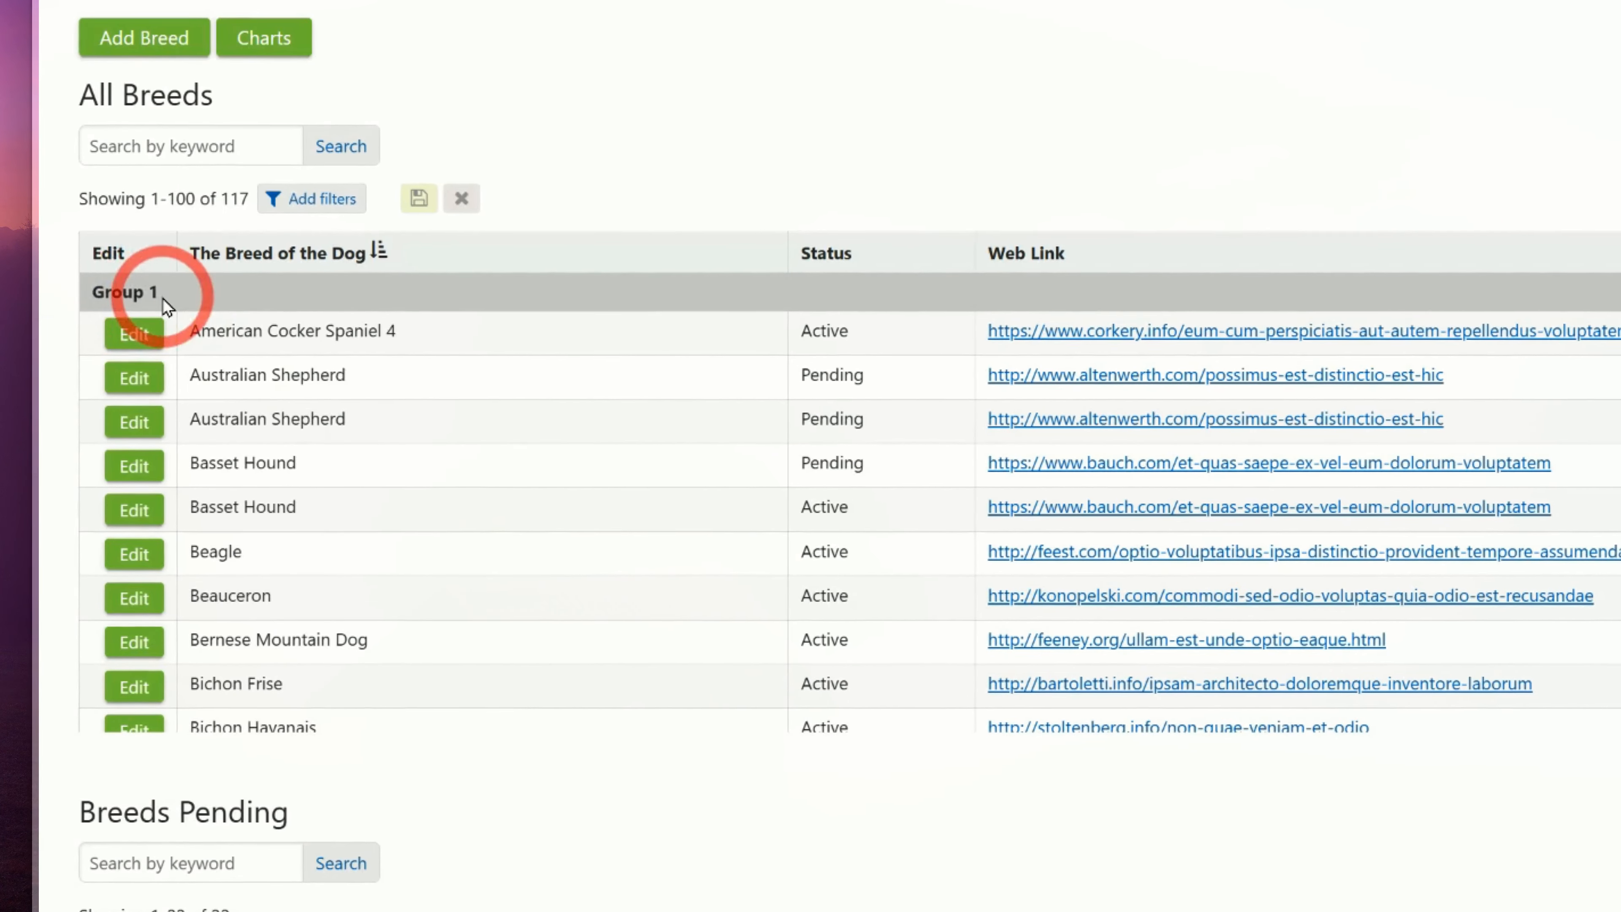
Scroll through the grouped All Breeds grid on the live page to examine how the Group 1, 2 and 3 heading rows behave
{"action": "scroll", "coordinate": [323, 415], "scroll_direction": "down", "scroll_amount": 5}
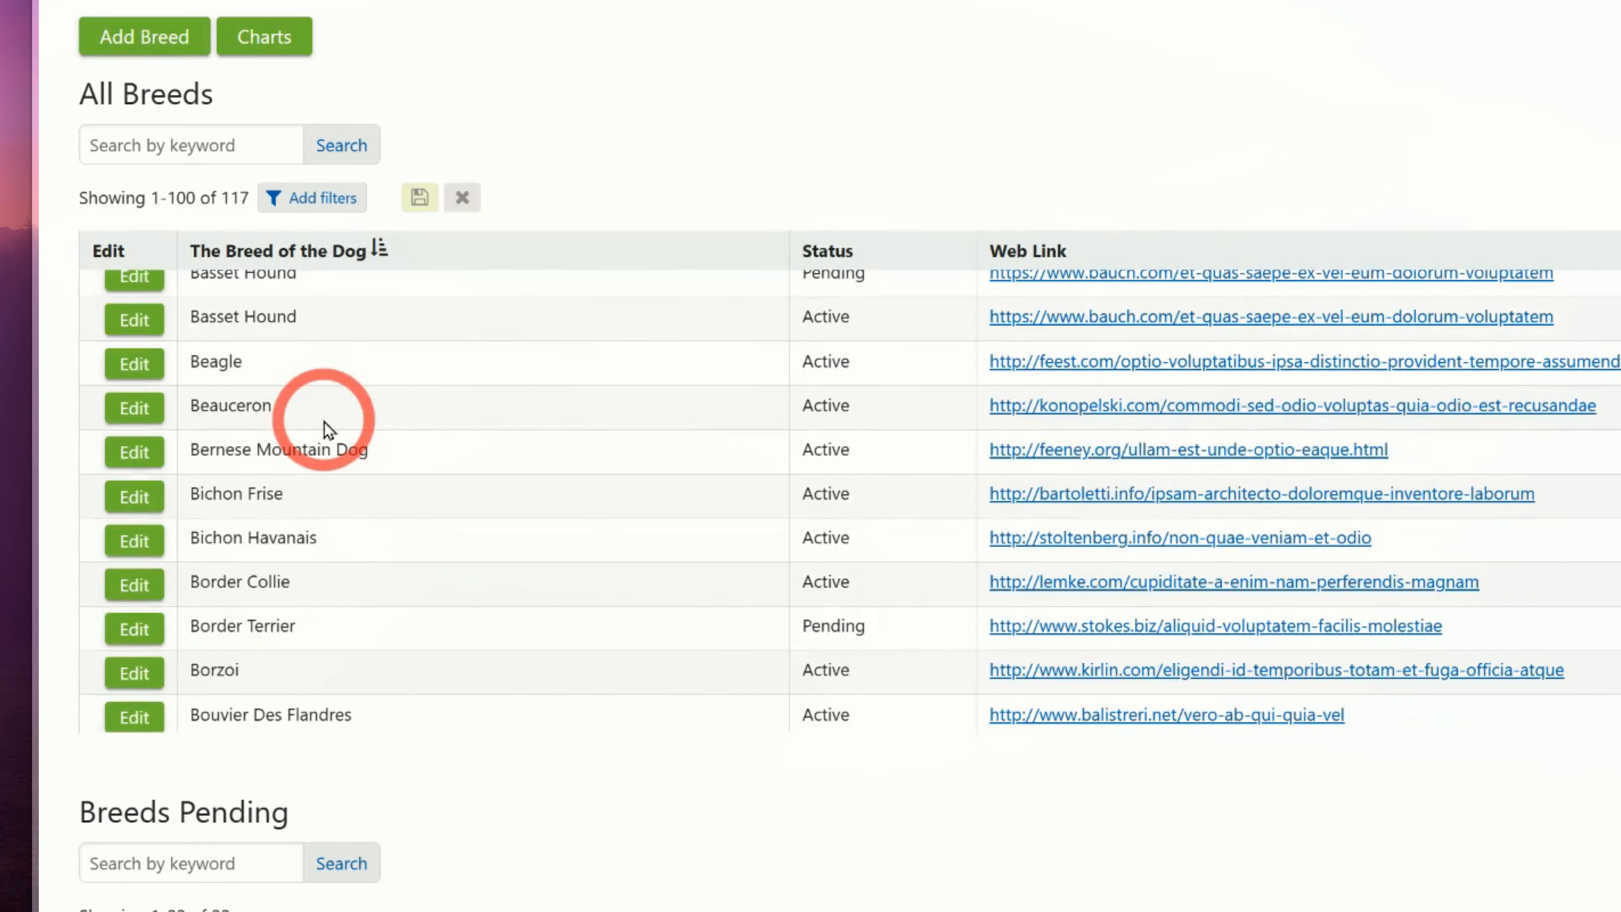
{"action": "scroll", "coordinate": [327, 430], "scroll_direction": "down", "scroll_amount": 10}
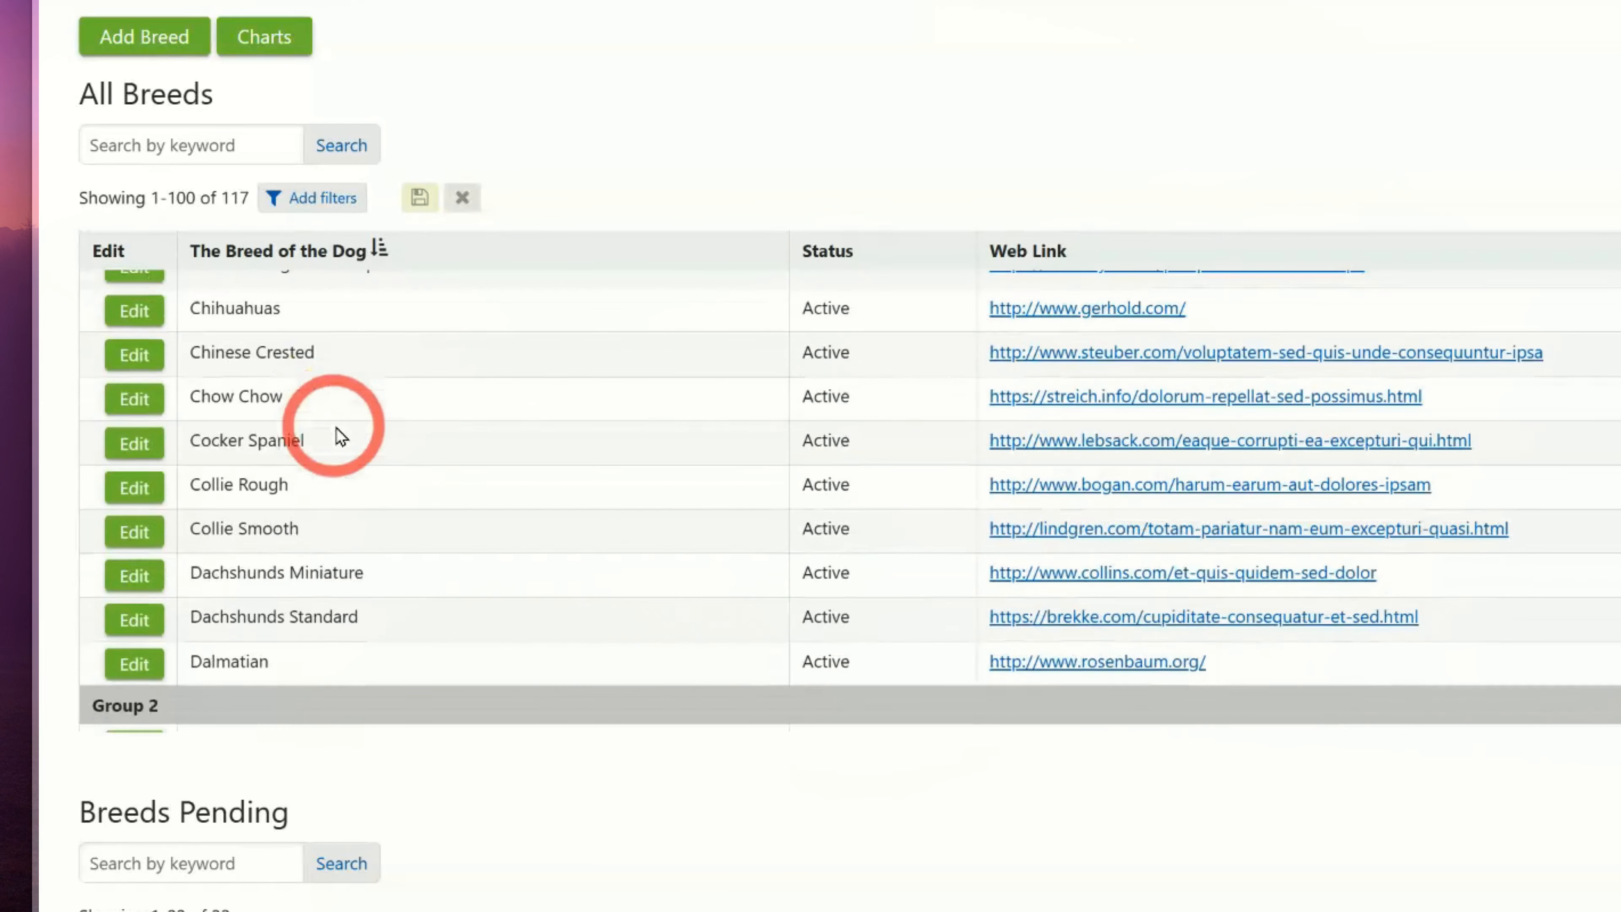
{"action": "scroll", "coordinate": [310, 499], "scroll_direction": "down", "scroll_amount": 4}
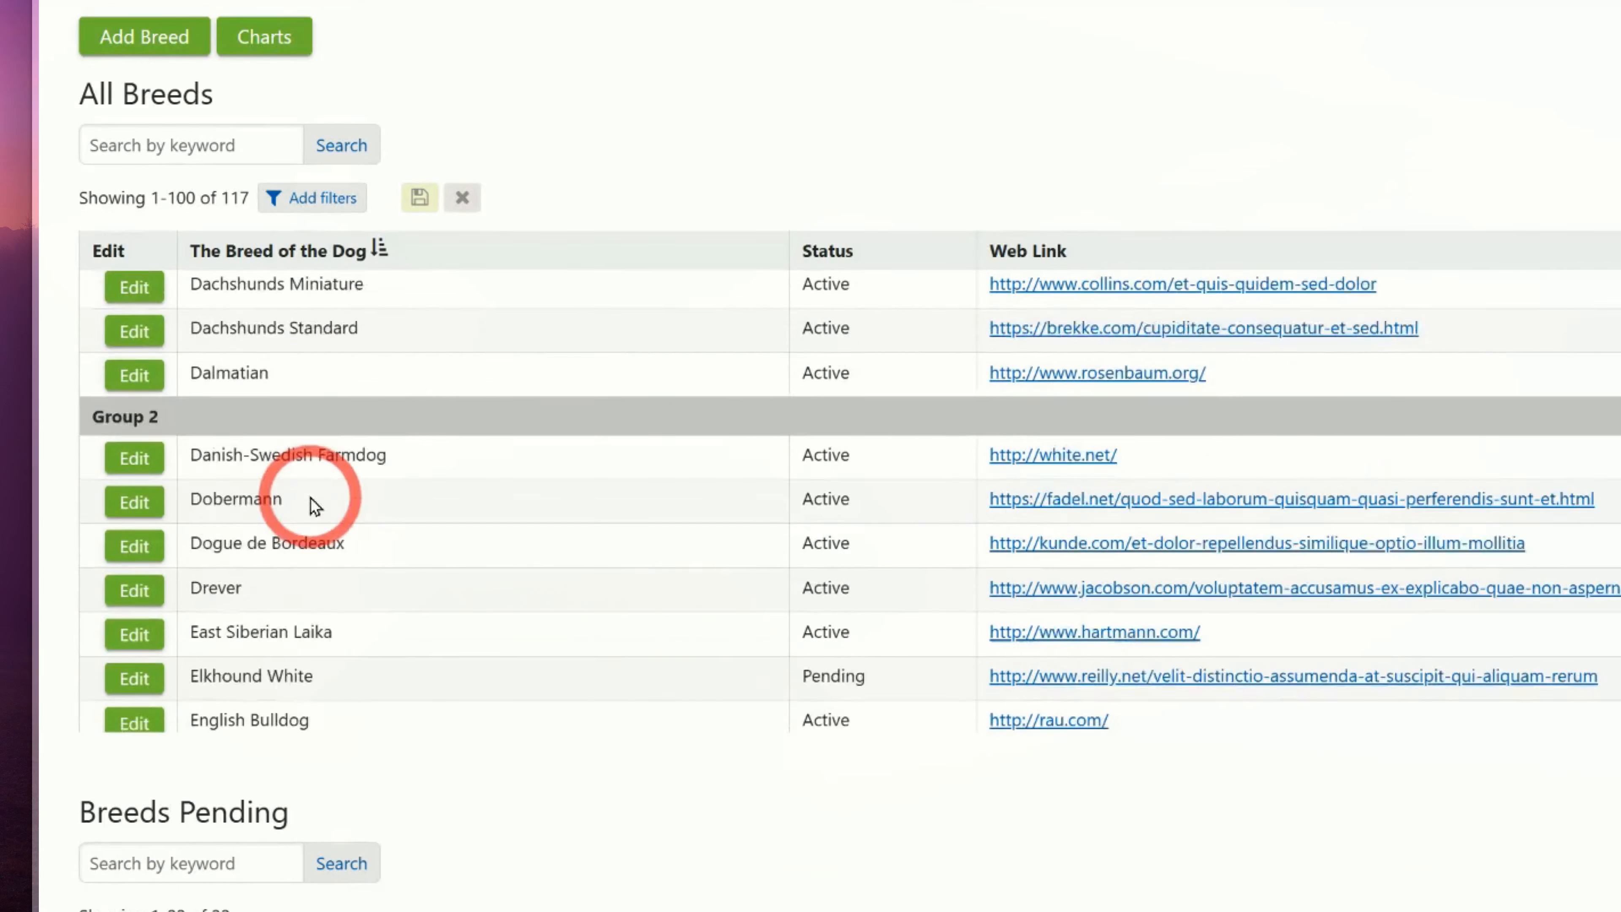
{"action": "scroll", "coordinate": [328, 479], "scroll_direction": "down", "scroll_amount": 15}
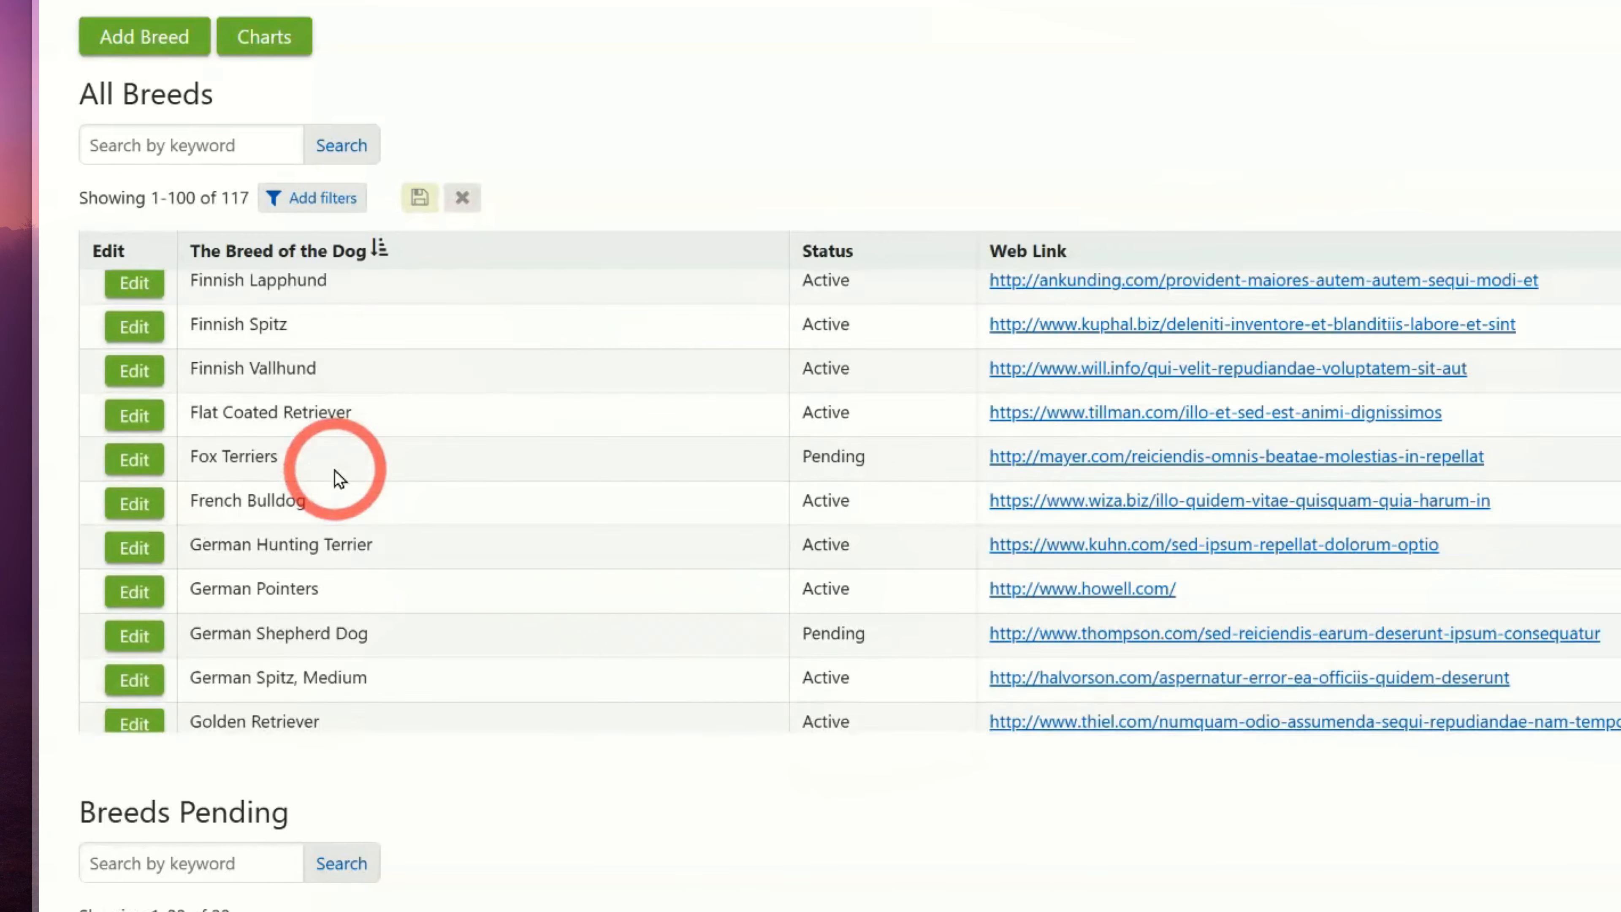
{"action": "scroll", "coordinate": [334, 470], "scroll_direction": "down", "scroll_amount": 10}
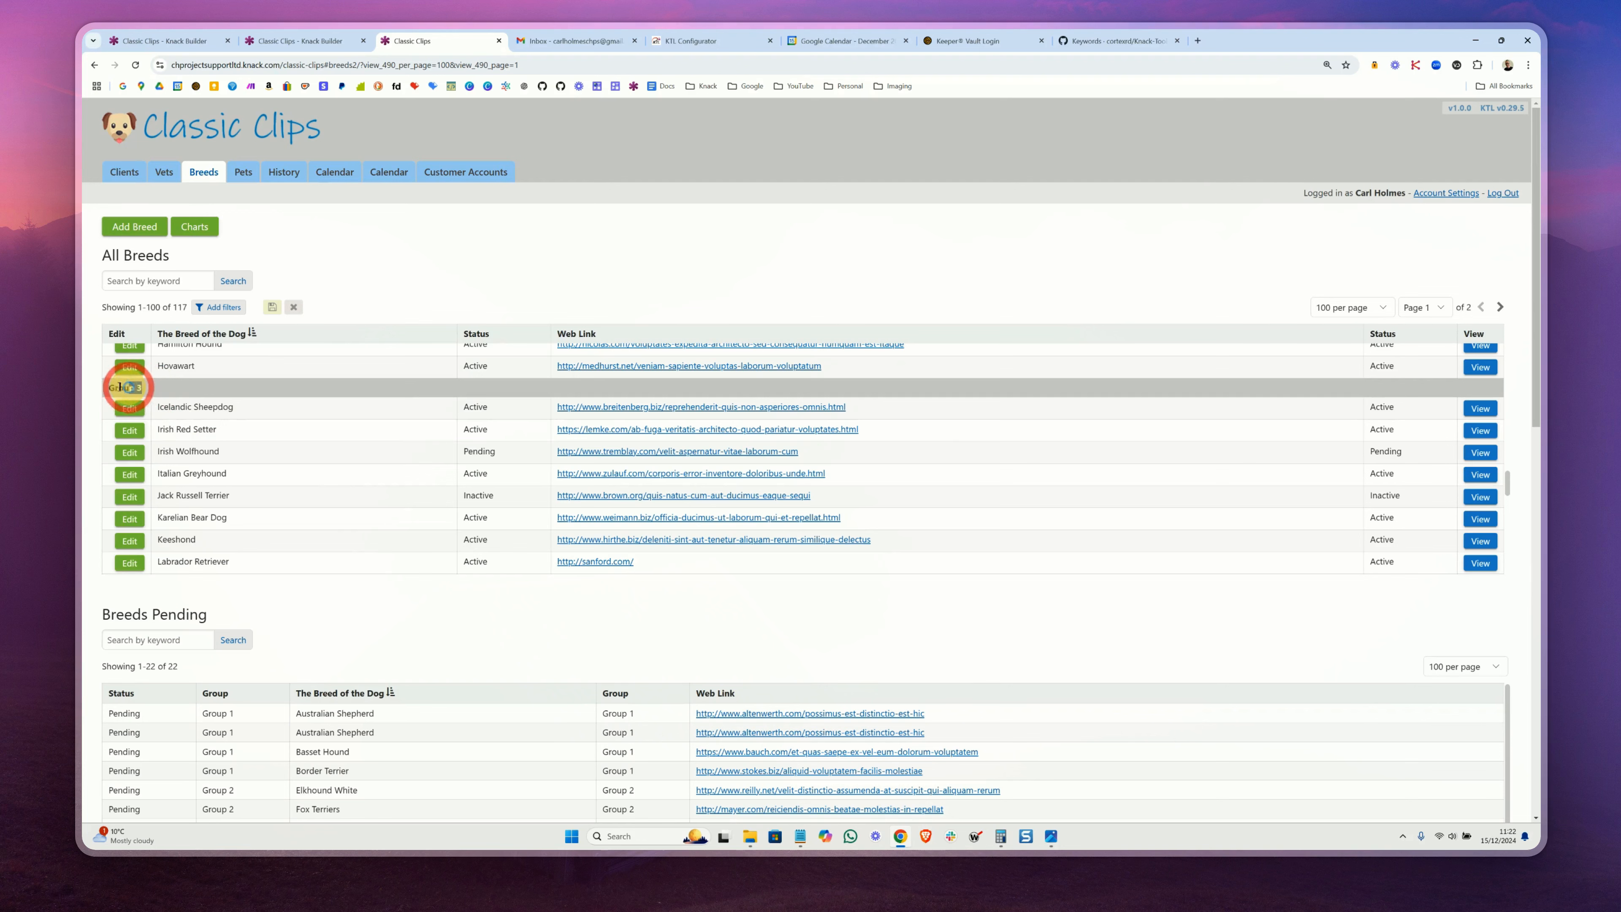
{"action": "left_click_drag", "start_coordinate": [107, 387], "coordinate": [173, 393]}
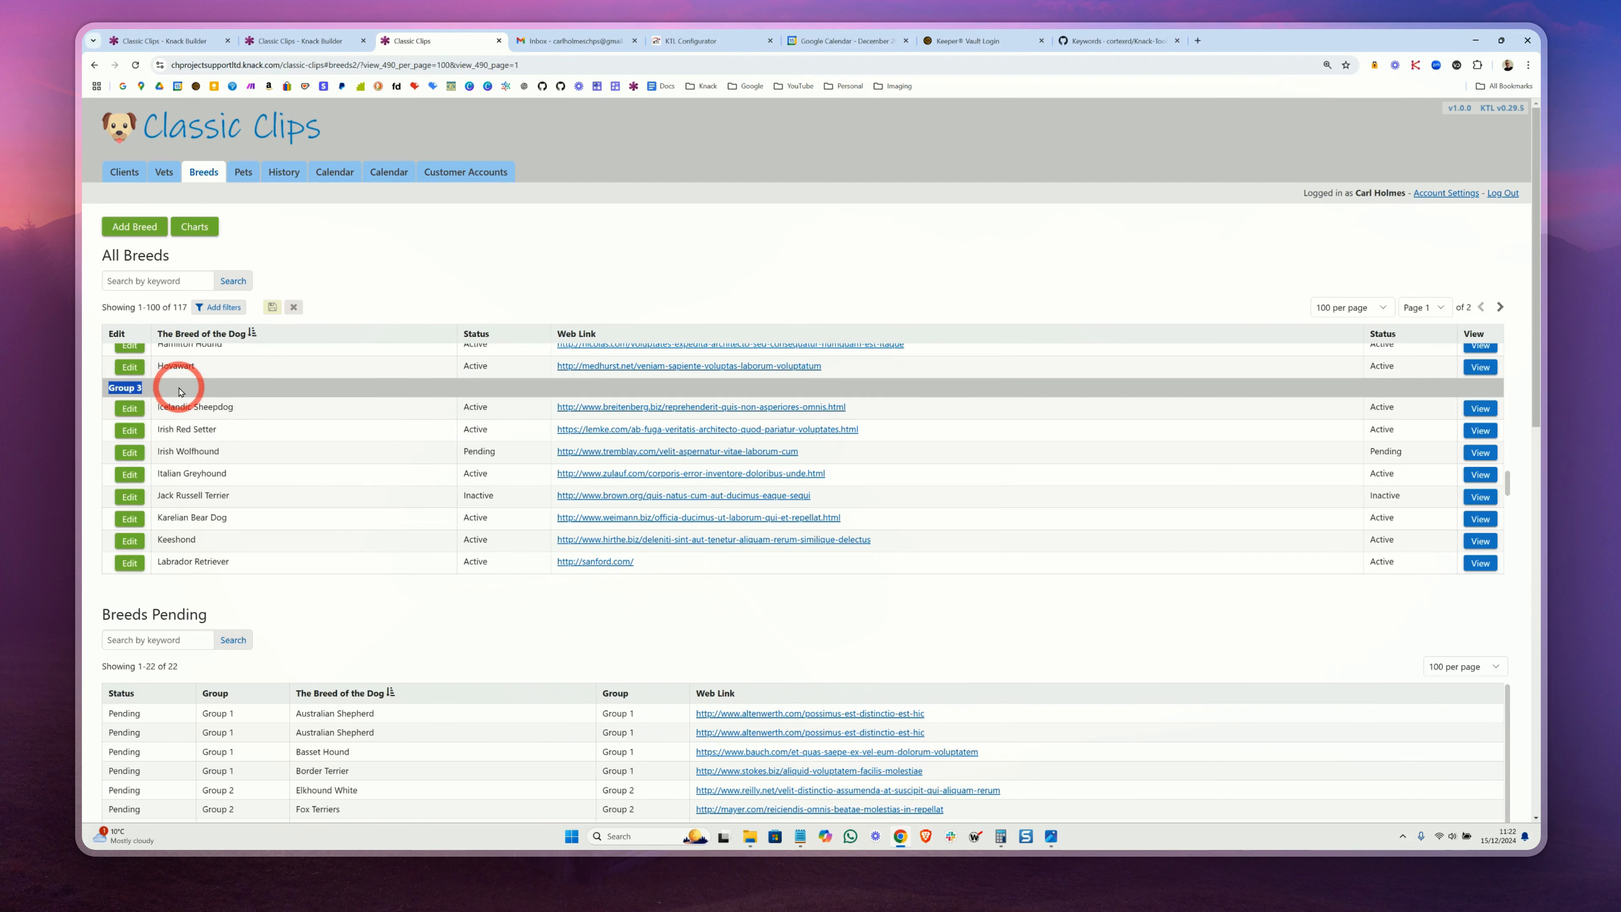
{"action": "scroll", "coordinate": [181, 393], "scroll_direction": "down", "scroll_amount": 2}
{"action": "scroll", "coordinate": [181, 392], "scroll_direction": "up", "scroll_amount": 2}
In the app's JavaScript code, set stickGroupingsWithHeader to true in the ktl.views.setCfg block
{"action": "key", "text": "ctrl+1"}
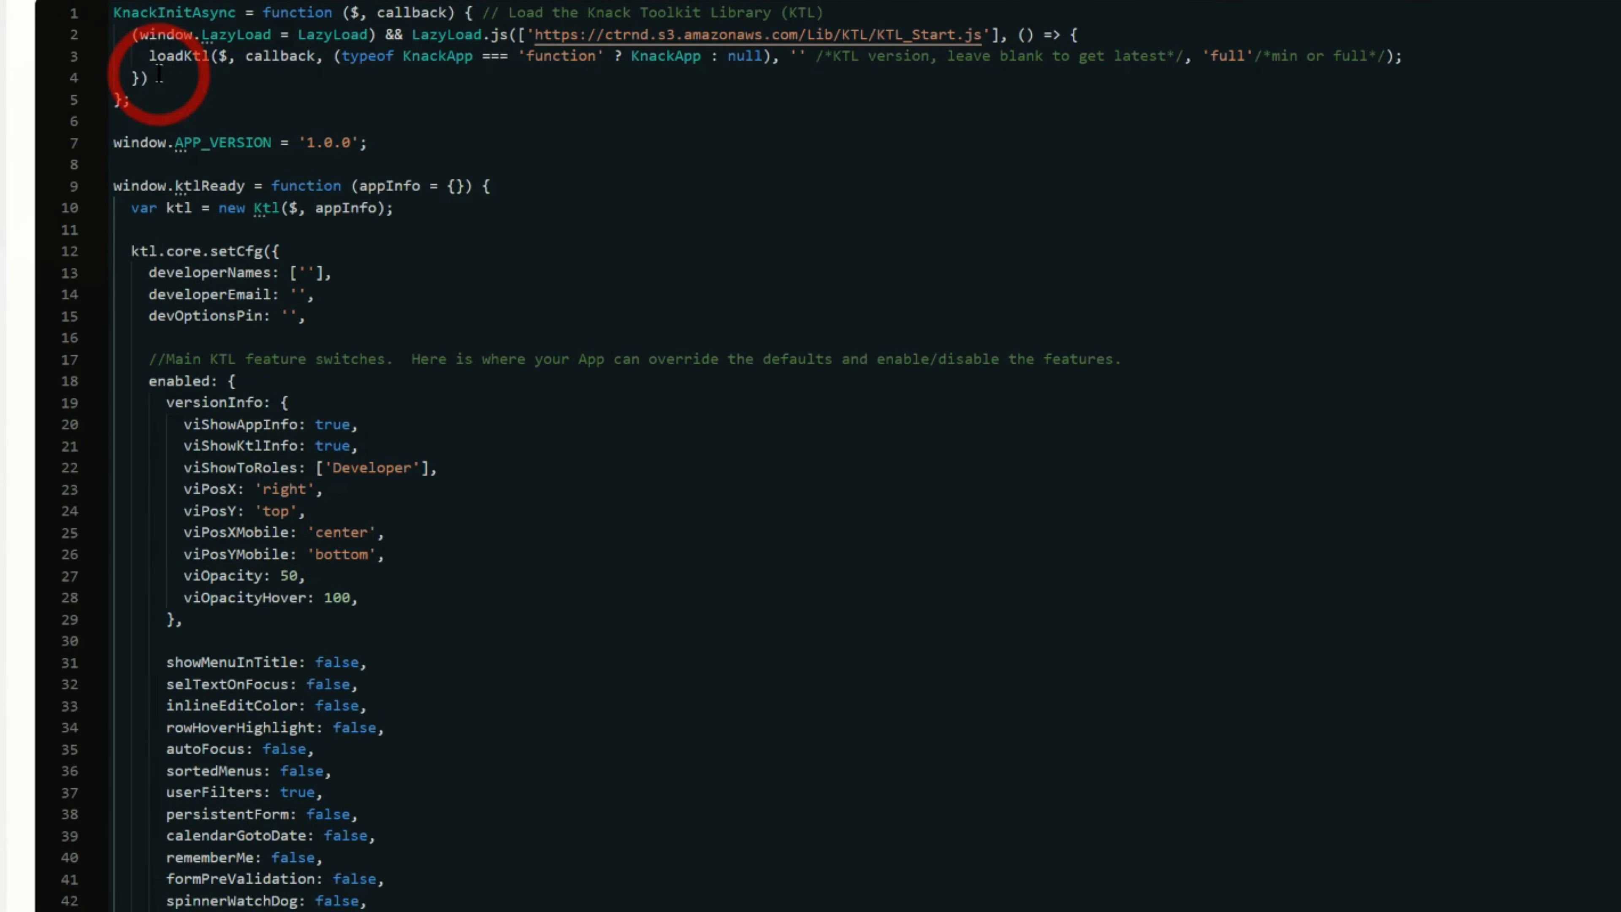
{"action": "scroll", "coordinate": [504, 671], "scroll_direction": "down", "scroll_amount": 5}
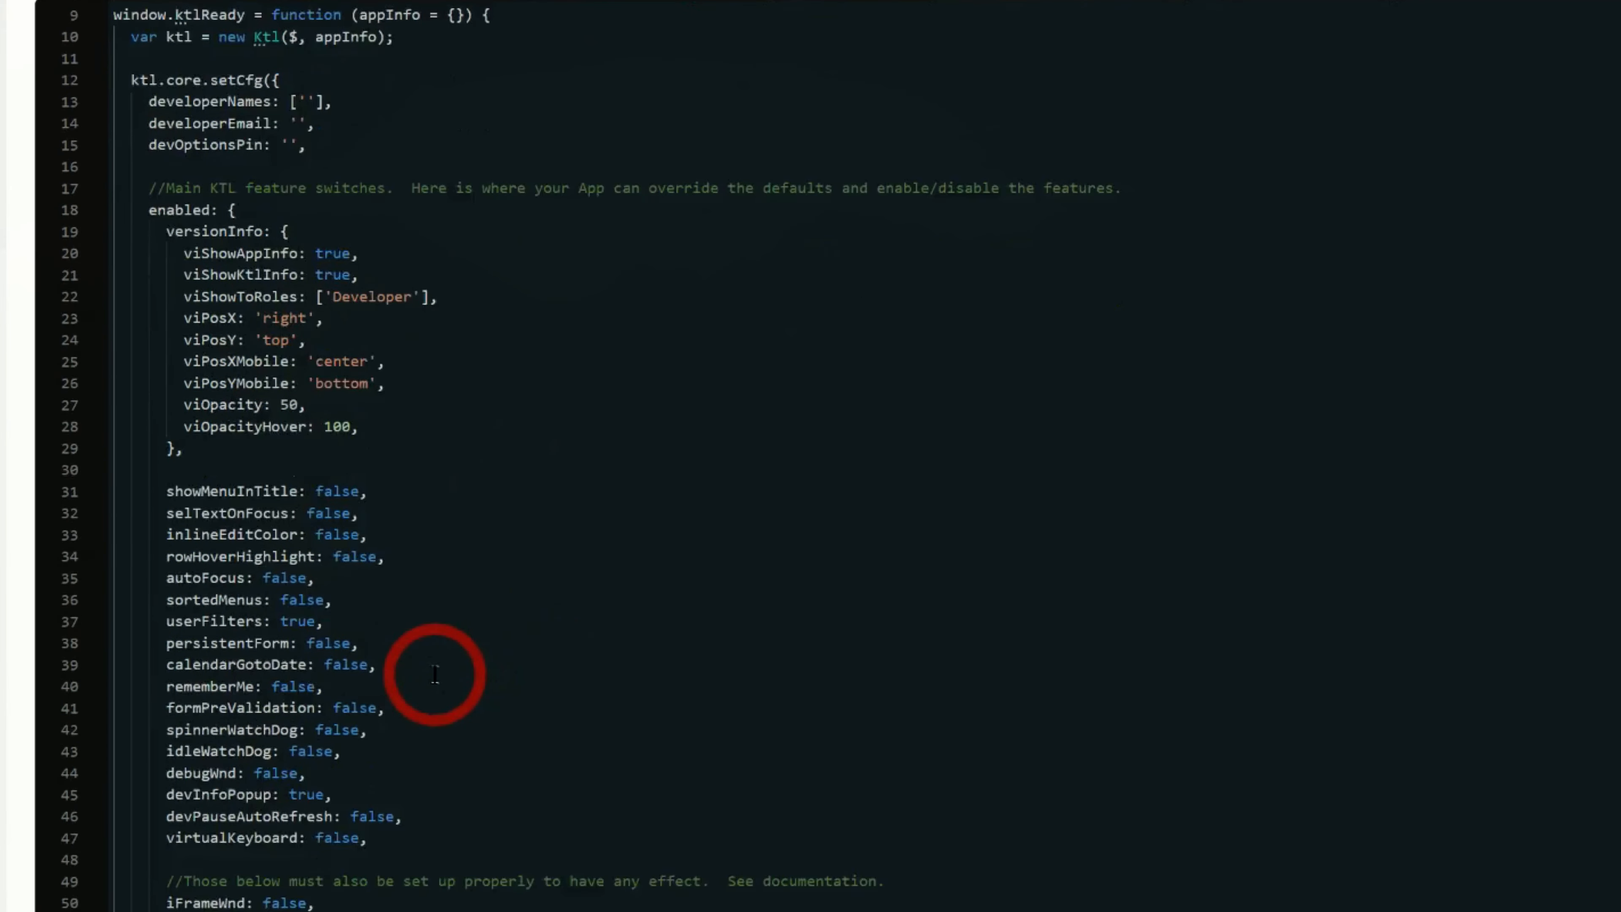
{"action": "scroll", "coordinate": [433, 674], "scroll_direction": "down", "scroll_amount": 10}
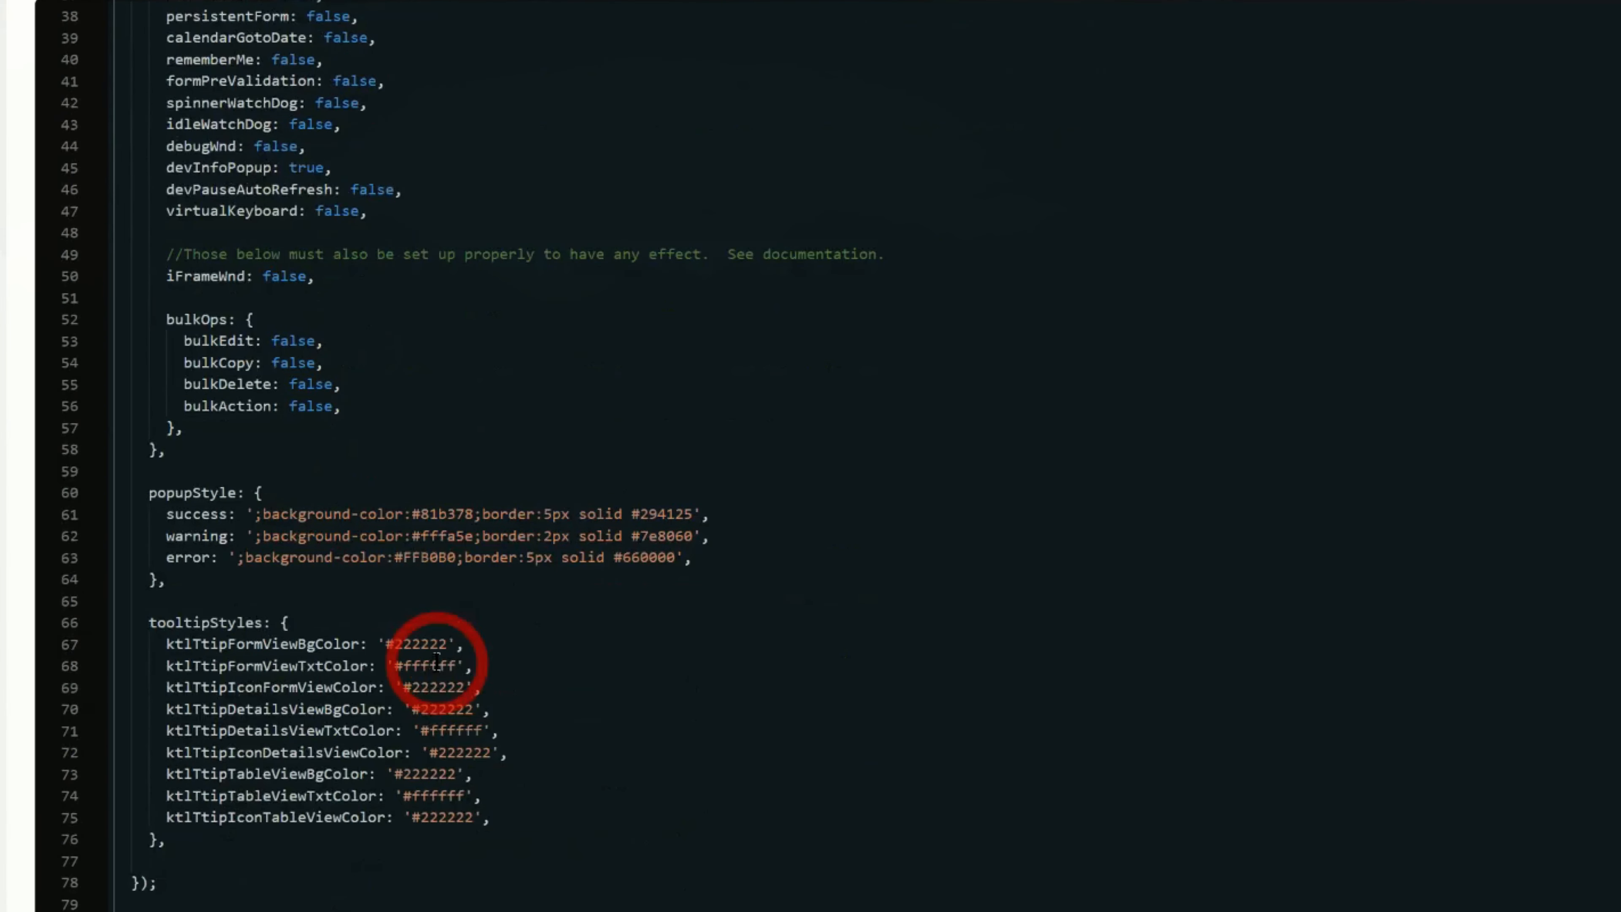
{"action": "scroll", "coordinate": [437, 662], "scroll_direction": "down", "scroll_amount": 4}
{"action": "scroll", "coordinate": [437, 662], "scroll_direction": "down", "scroll_amount": 5}
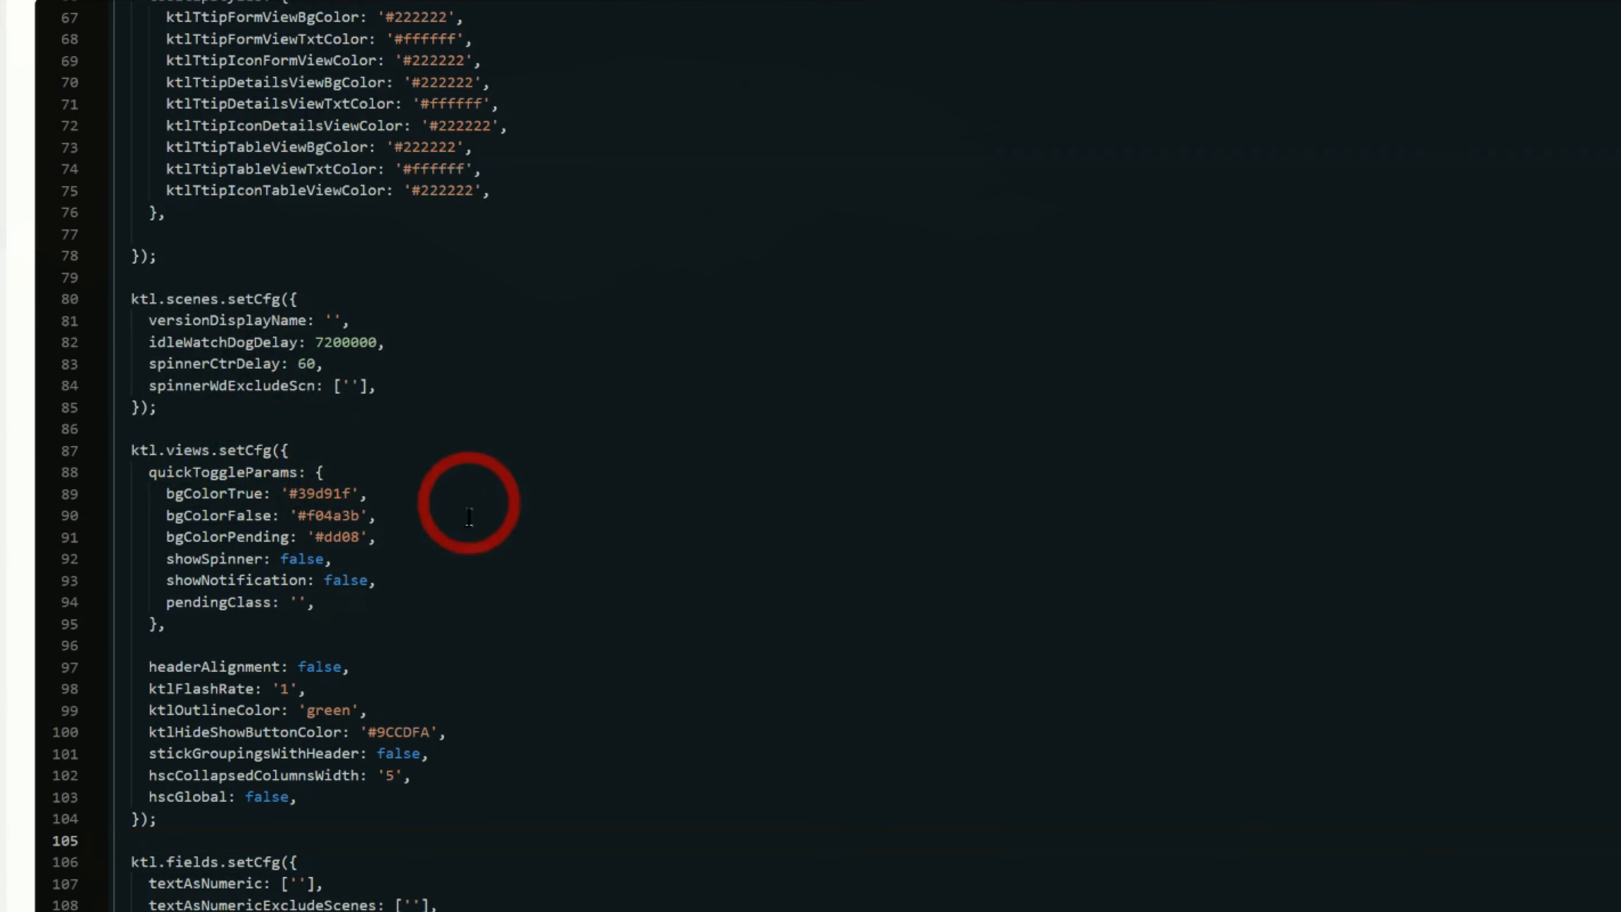
{"action": "scroll", "coordinate": [471, 532], "scroll_direction": "down", "scroll_amount": 2}
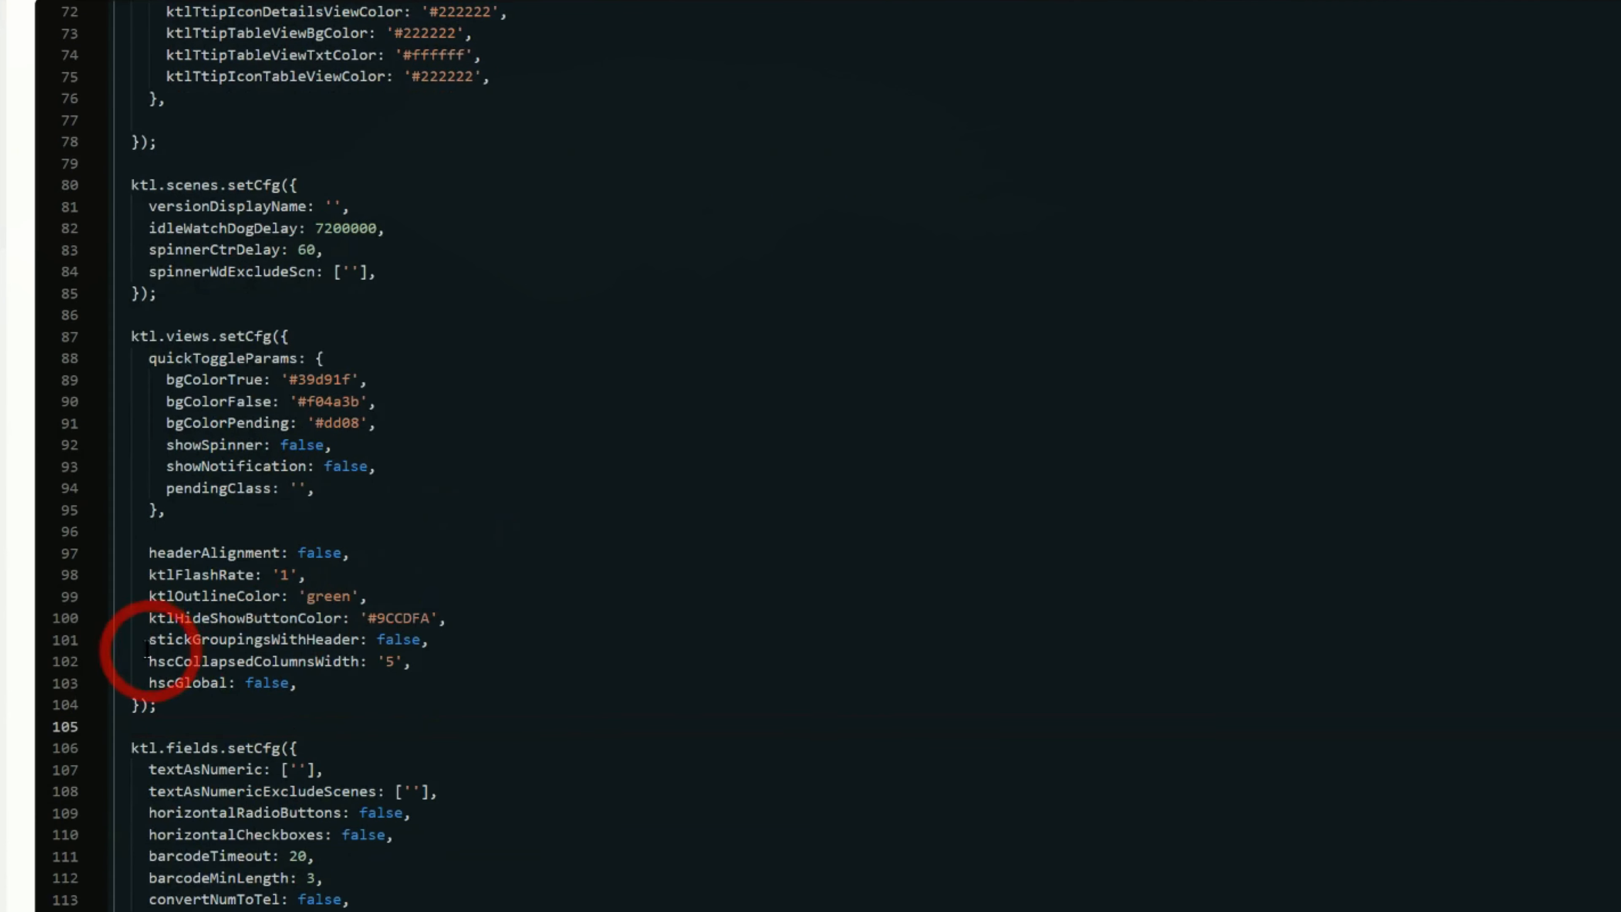
{"action": "left_click_drag", "start_coordinate": [442, 642], "coordinate": [150, 641]}
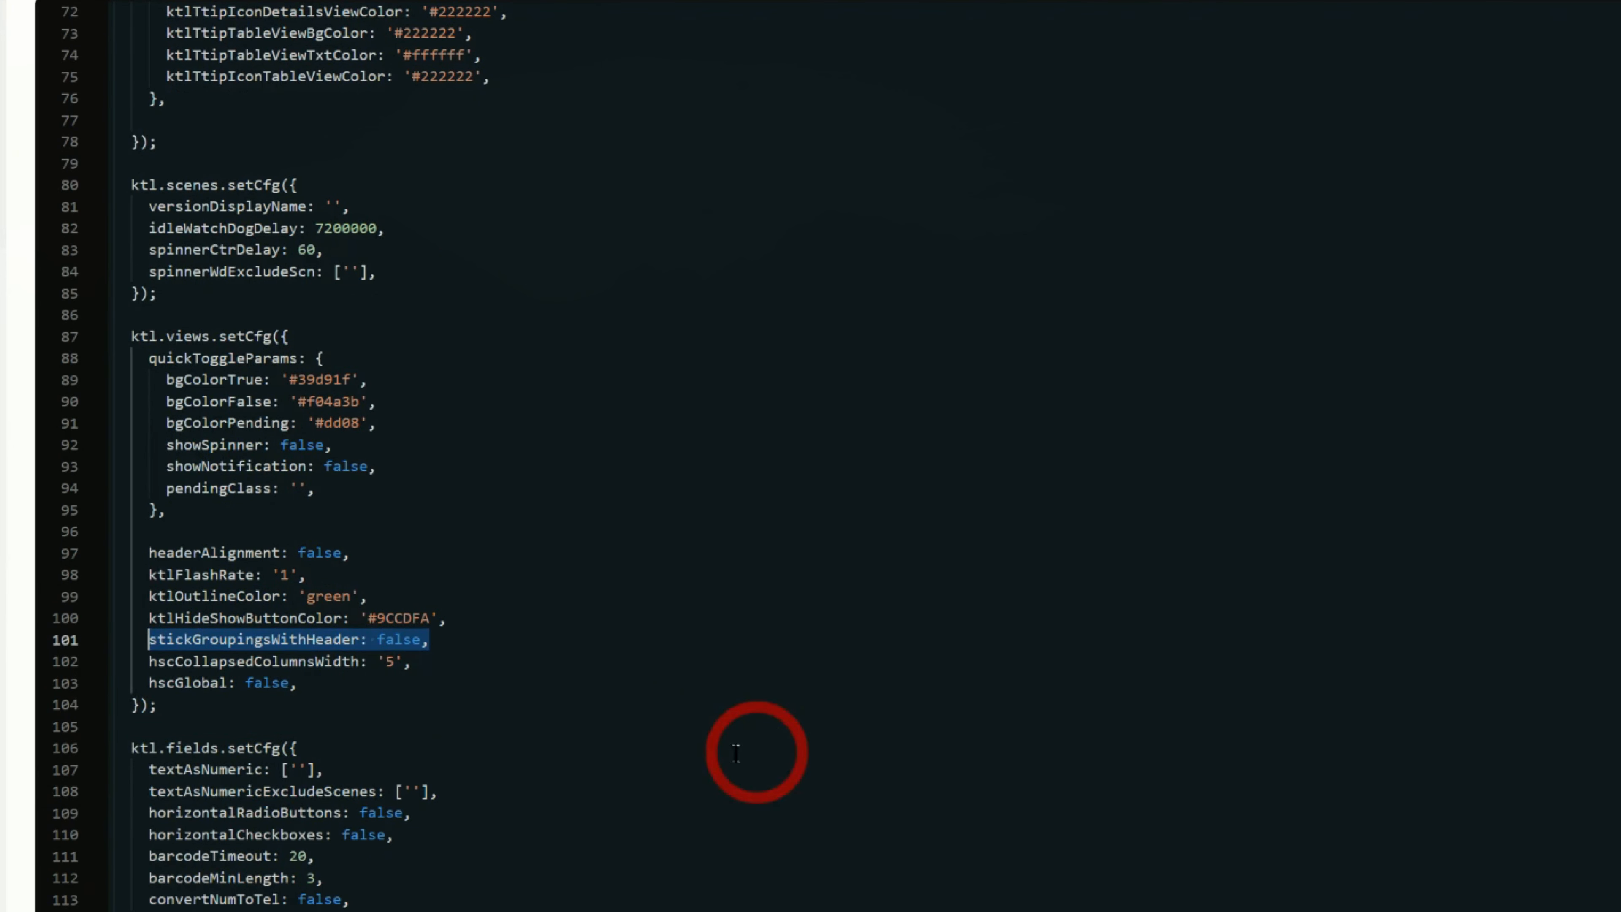
{"action": "left_click", "coordinate": [423, 639]}
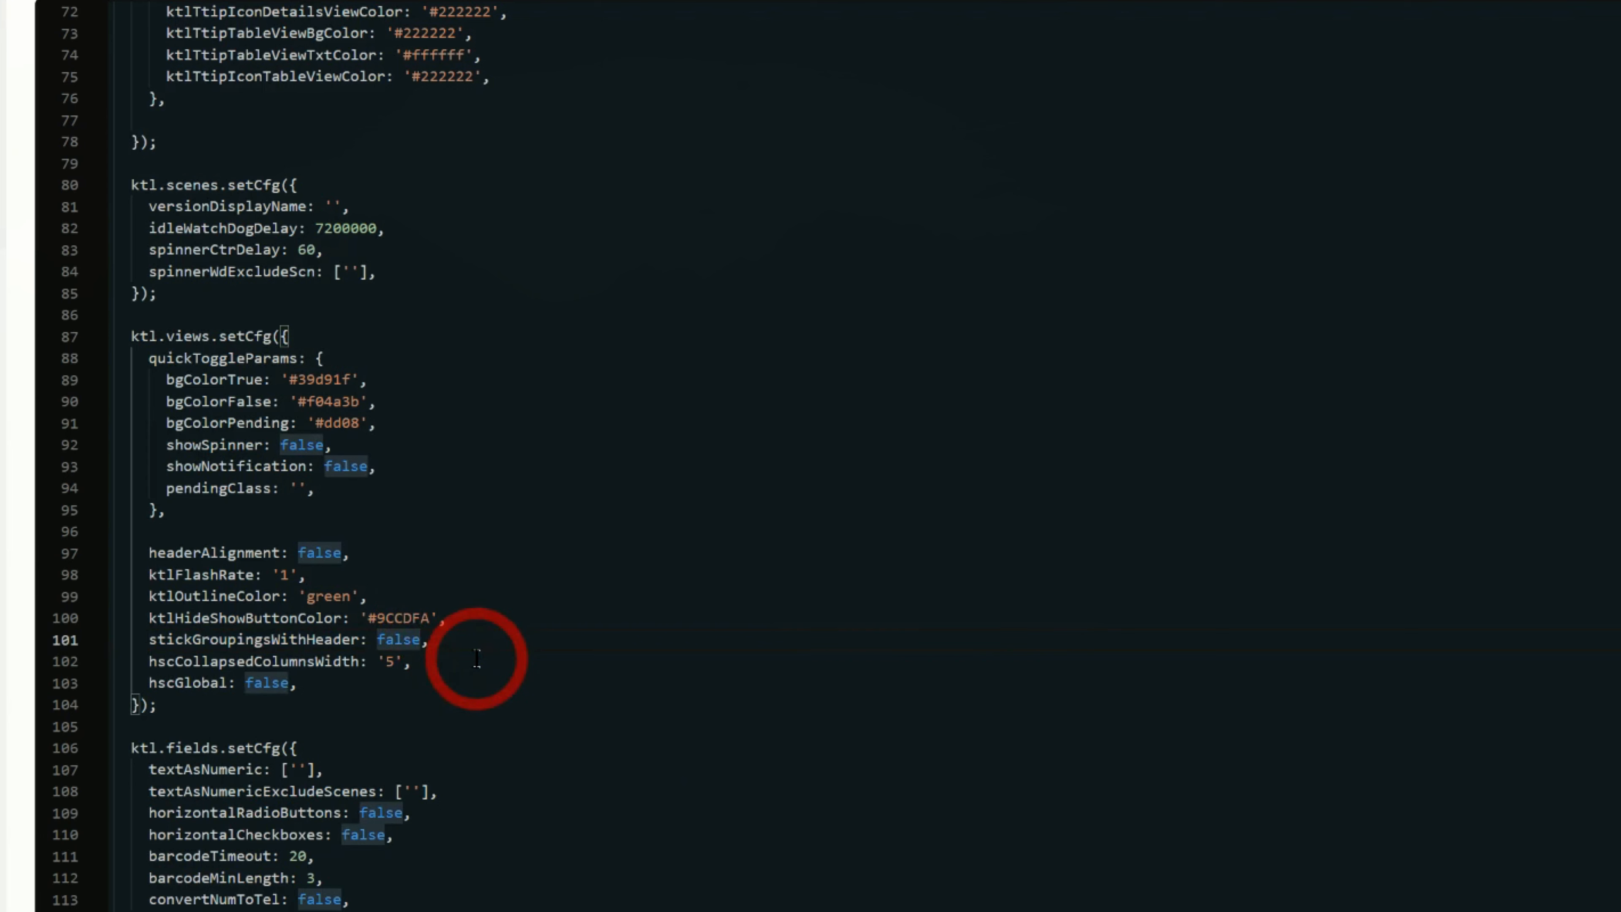
{"action": "key", "text": "BackSpace"}
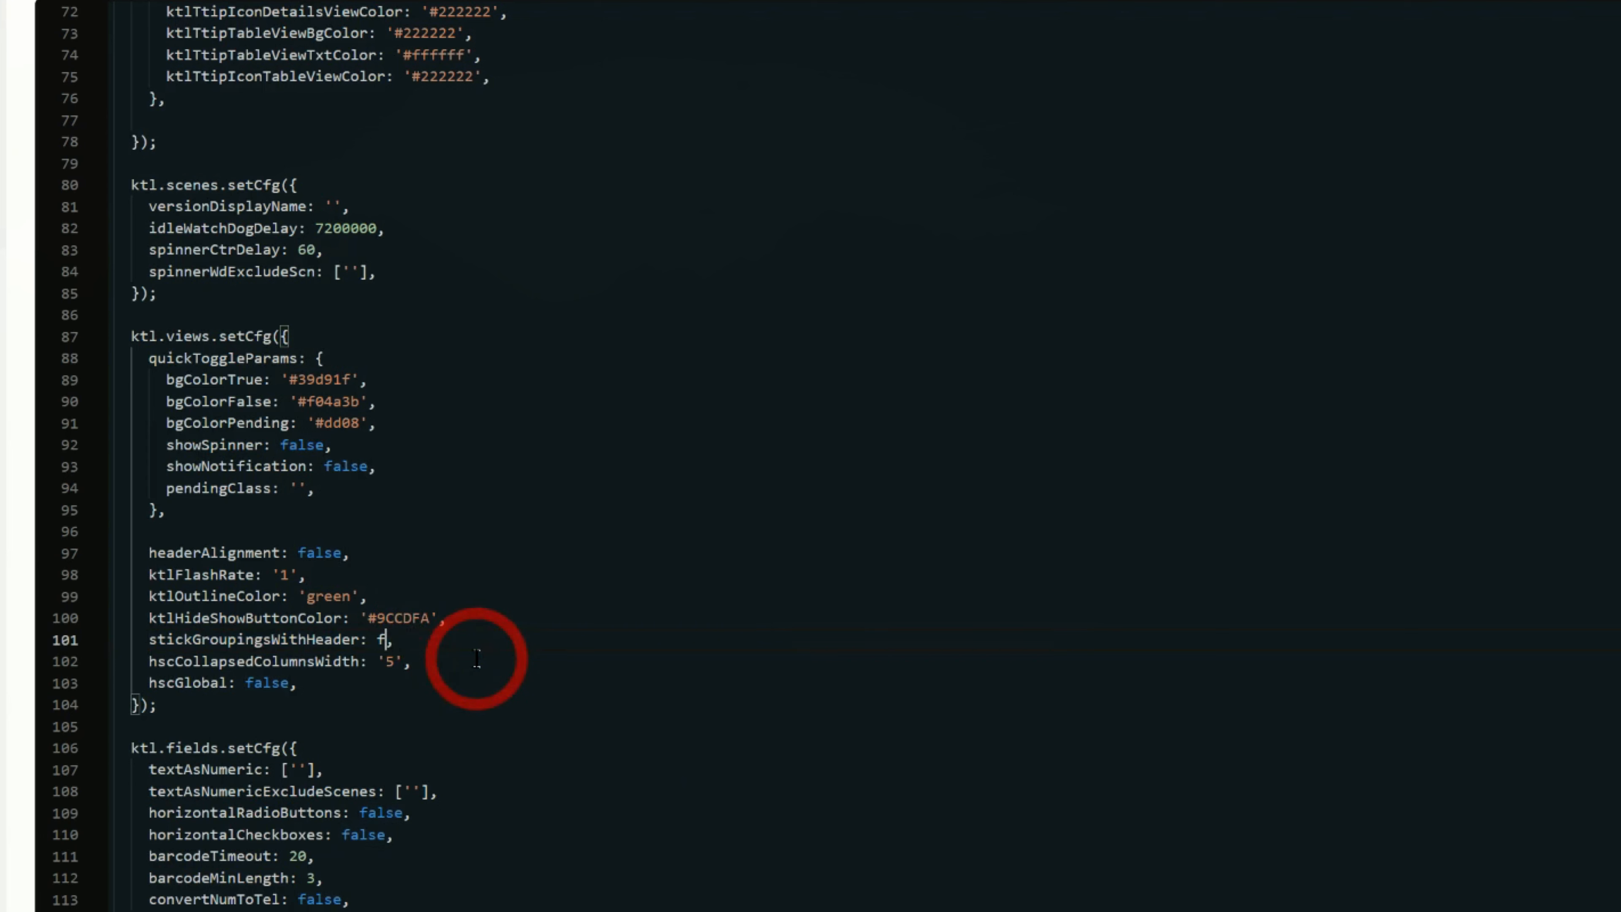
{"action": "type", "text": "true"}
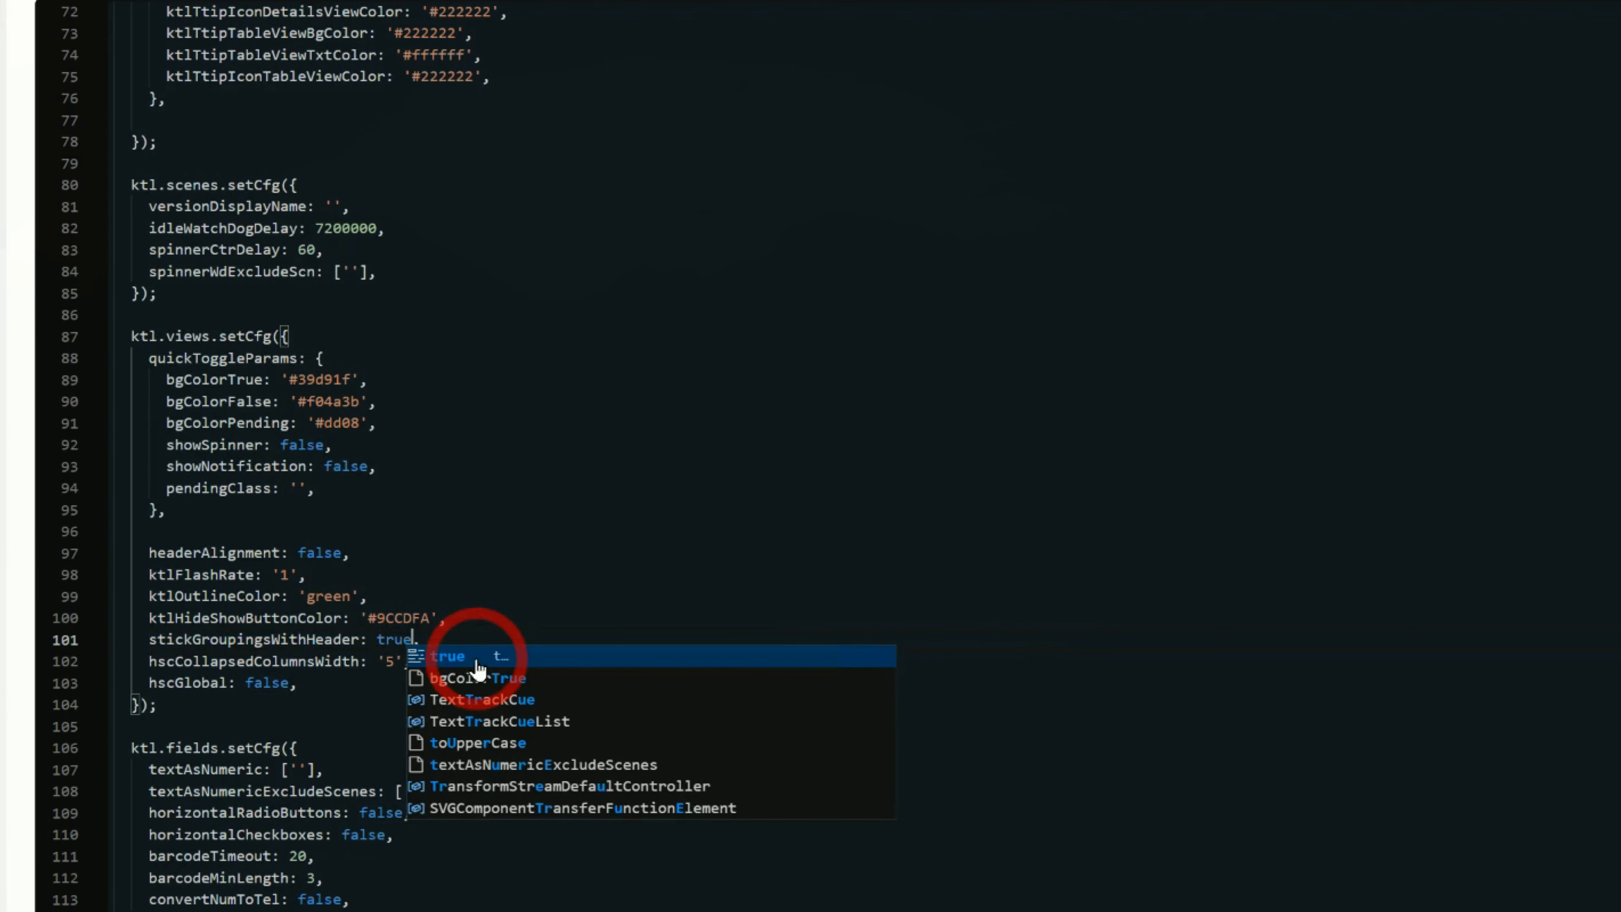
{"action": "left_click", "coordinate": [375, 726]}
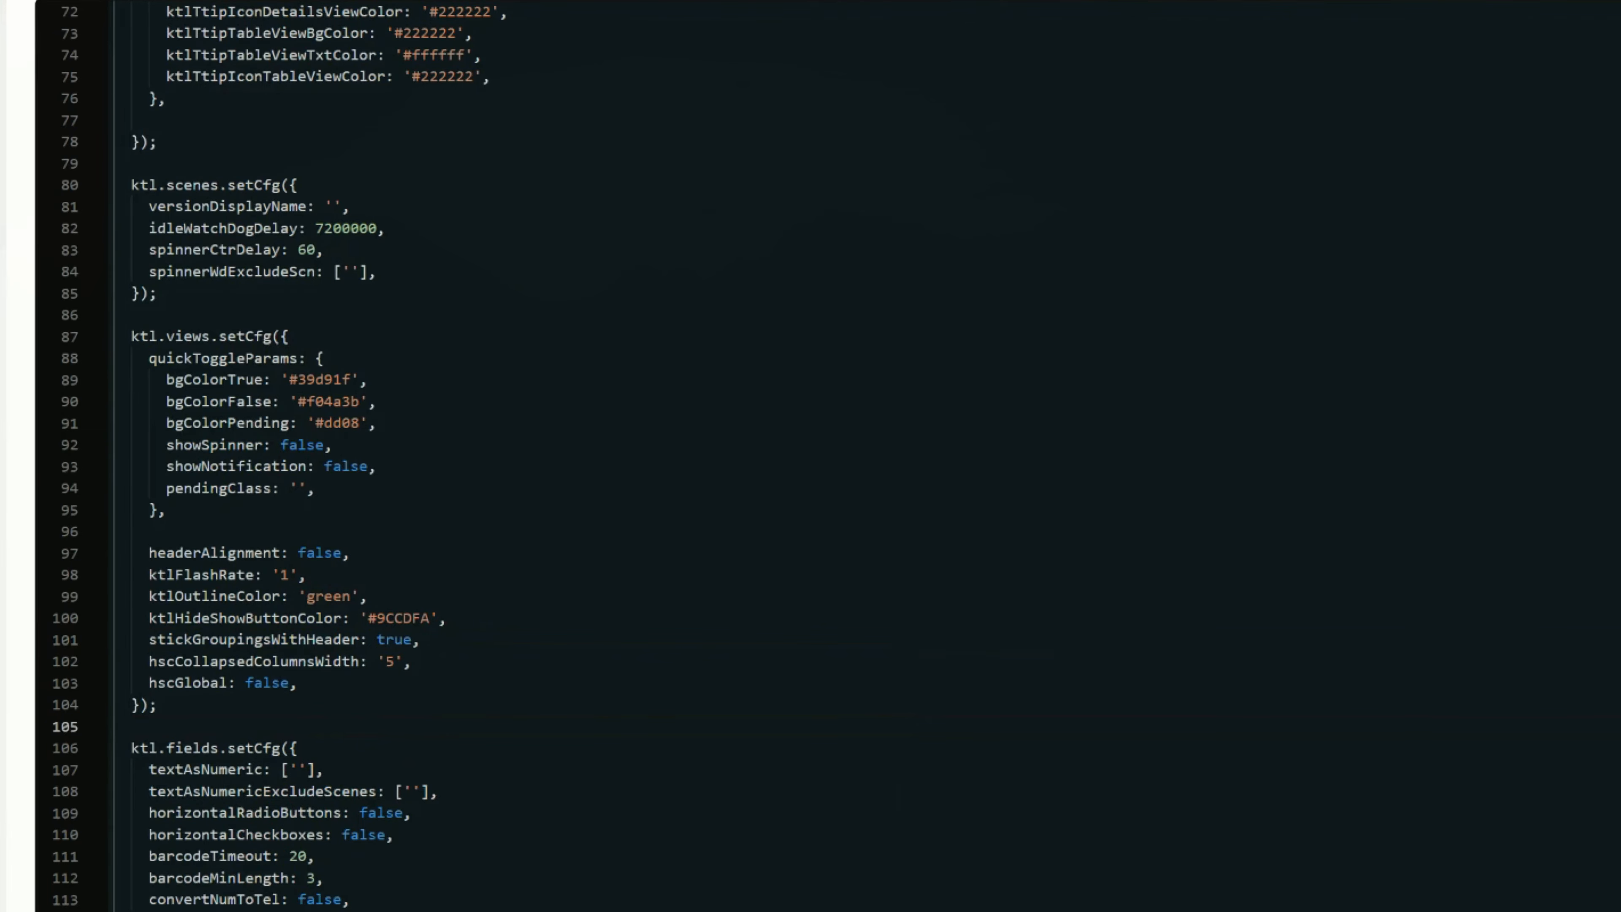
{"action": "left_click", "coordinate": [447, 881]}
Search the KTL Configurator page for "stick" and examine the option that applies sticky groupings to grids with sticky headers
{"action": "left_click", "coordinate": [675, 43]}
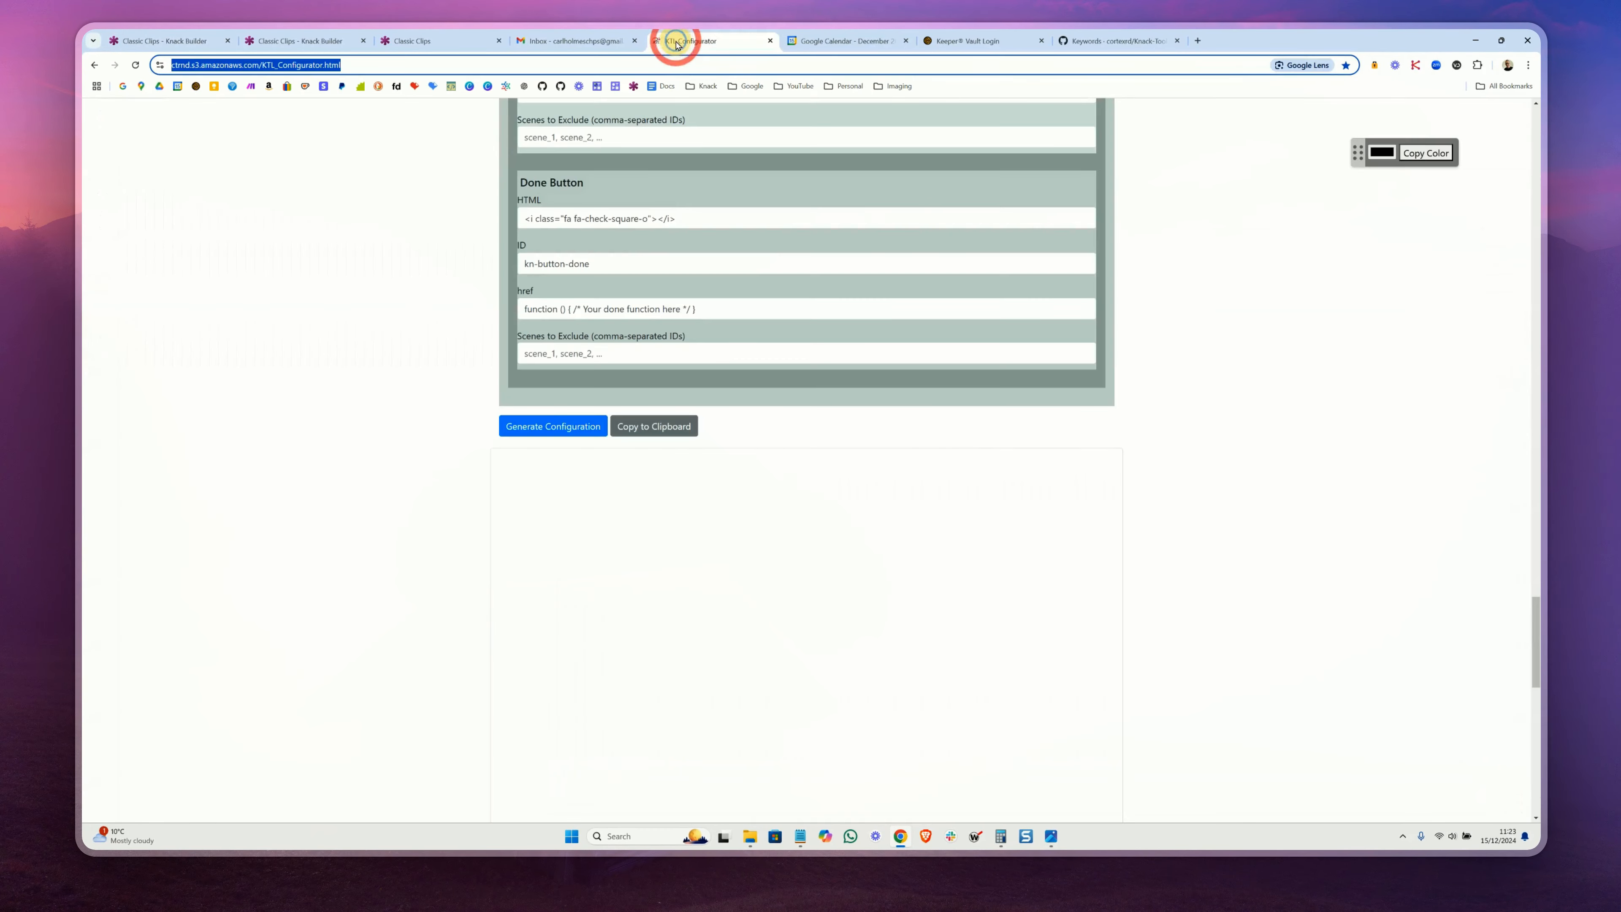
{"action": "scroll", "coordinate": [732, 310], "scroll_direction": "up", "scroll_amount": 4}
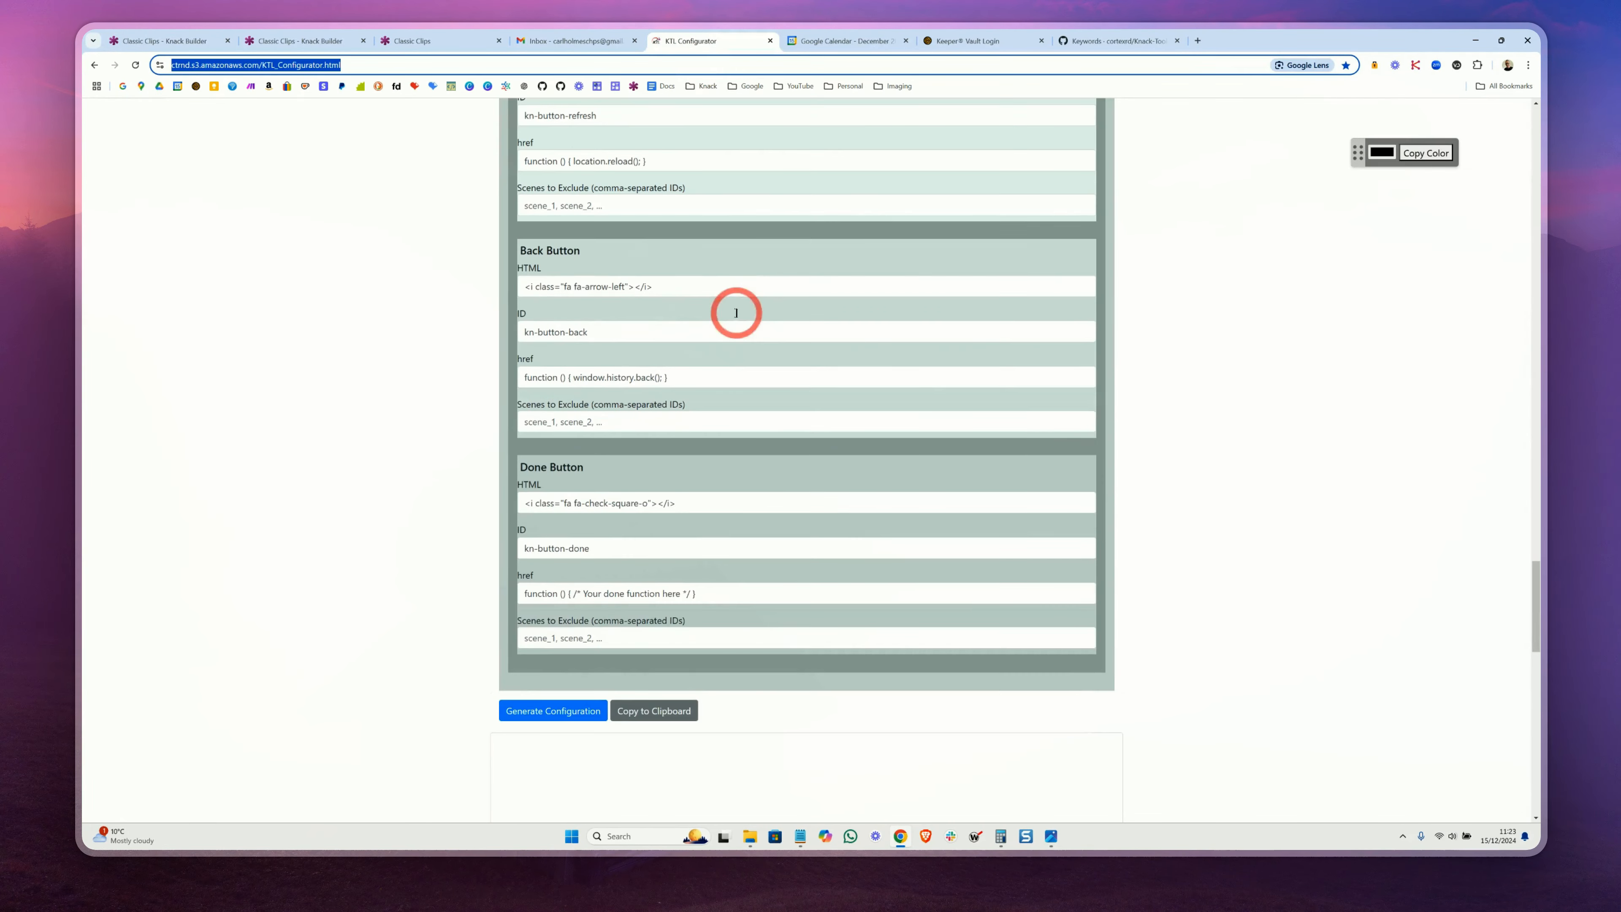
{"action": "left_click", "coordinate": [1214, 426]}
{"action": "type", "text": "stick"}
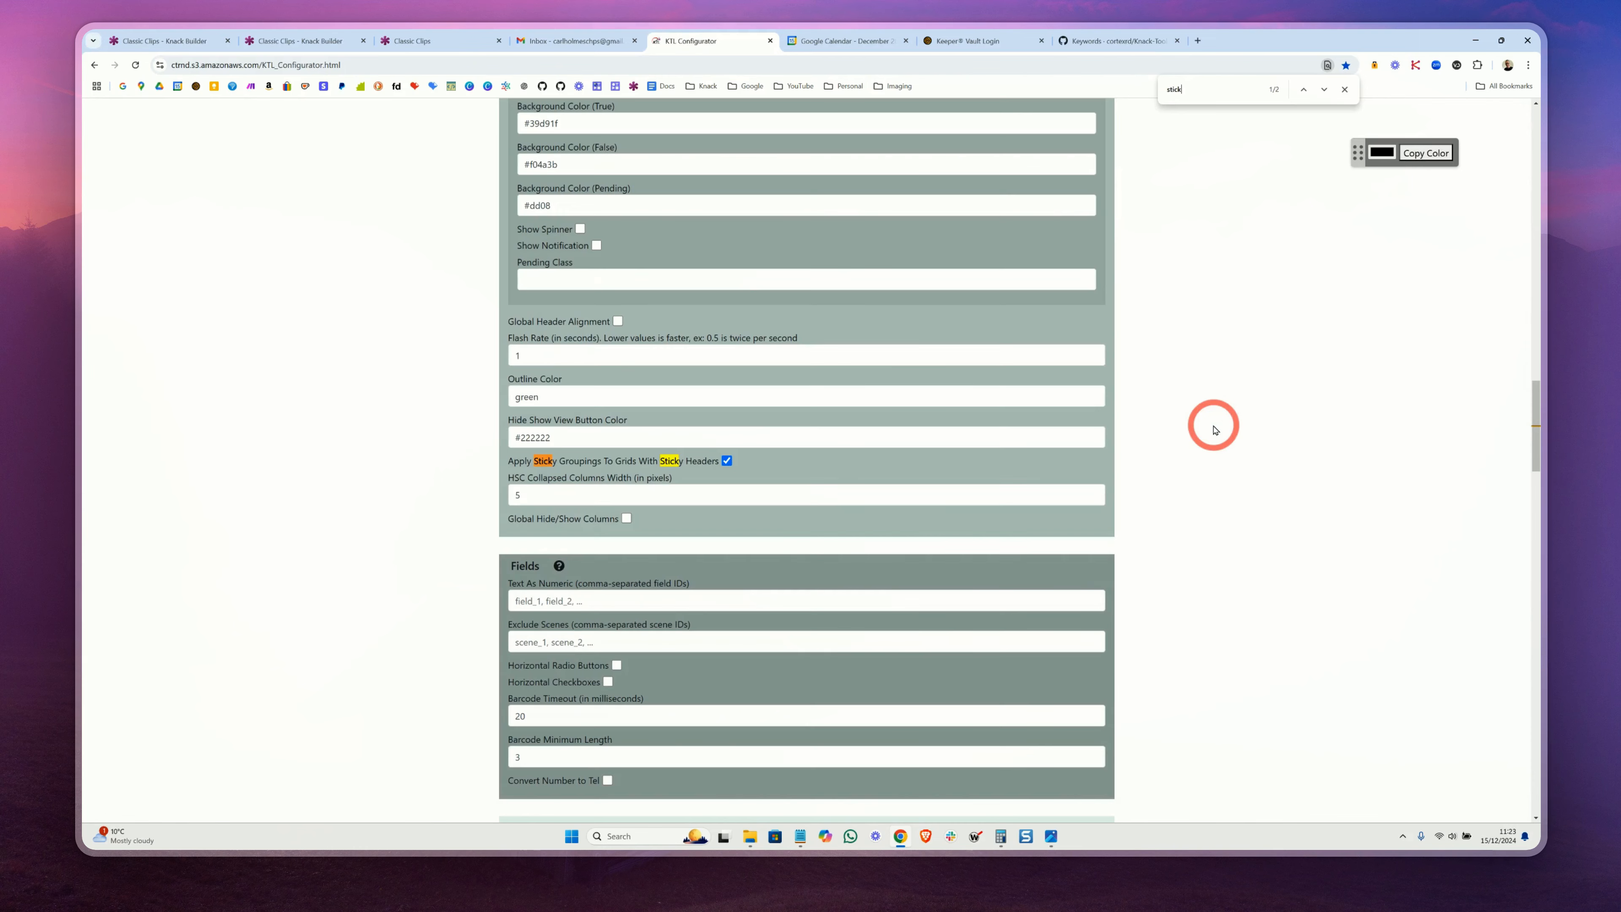
{"action": "left_click", "coordinate": [781, 473]}
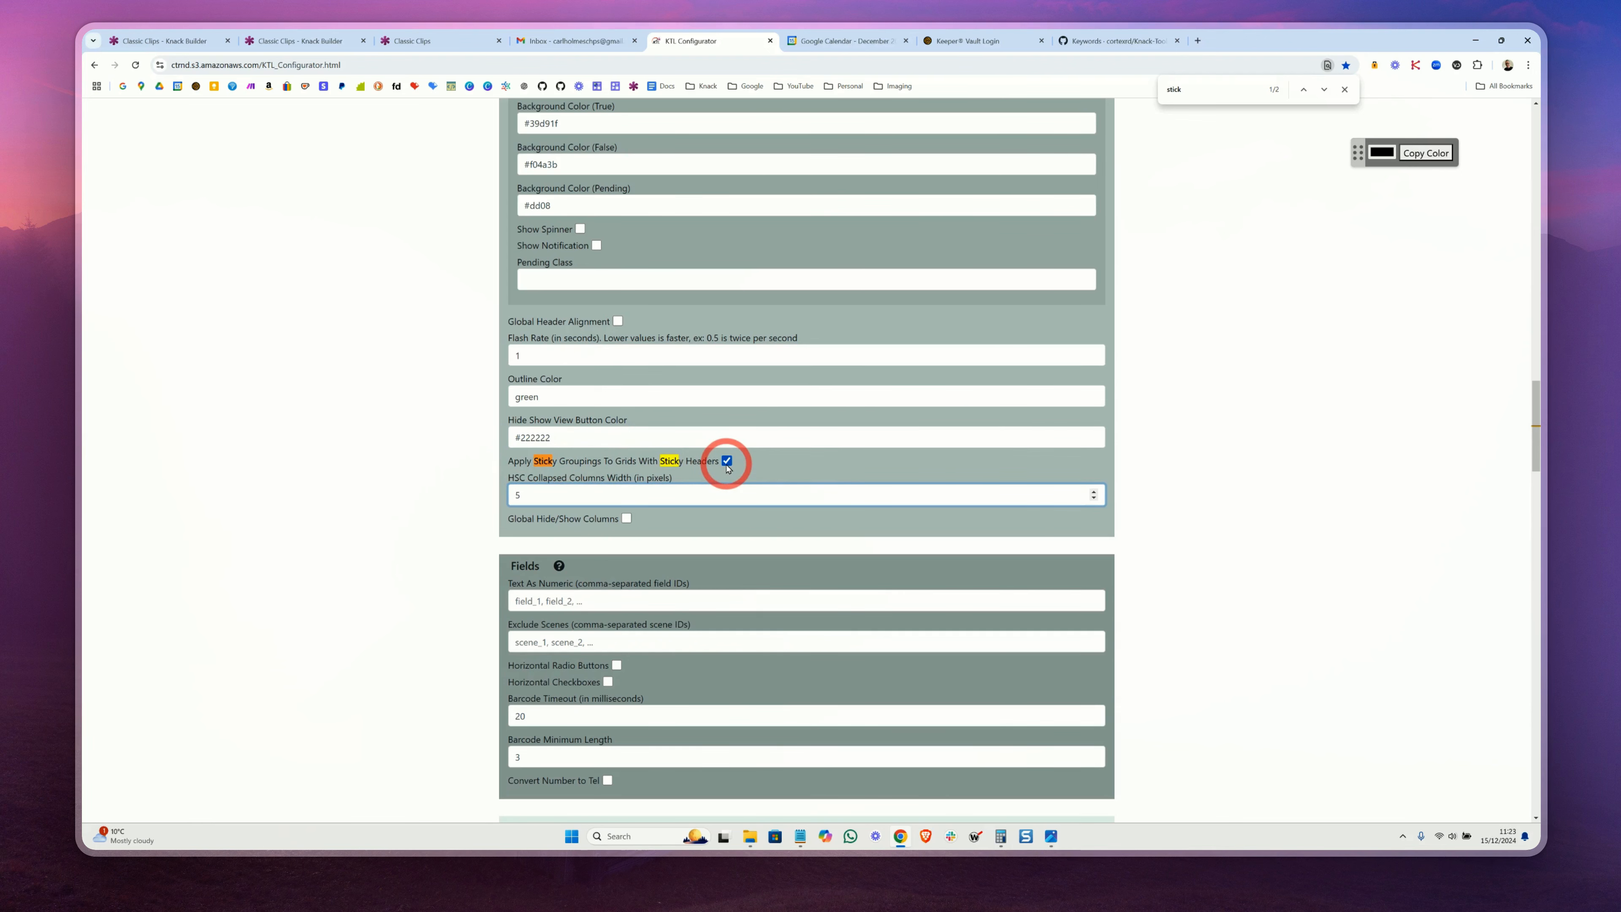
Return to the Knack builder's JavaScript settings and save the edited code
{"action": "left_click", "coordinate": [182, 42]}
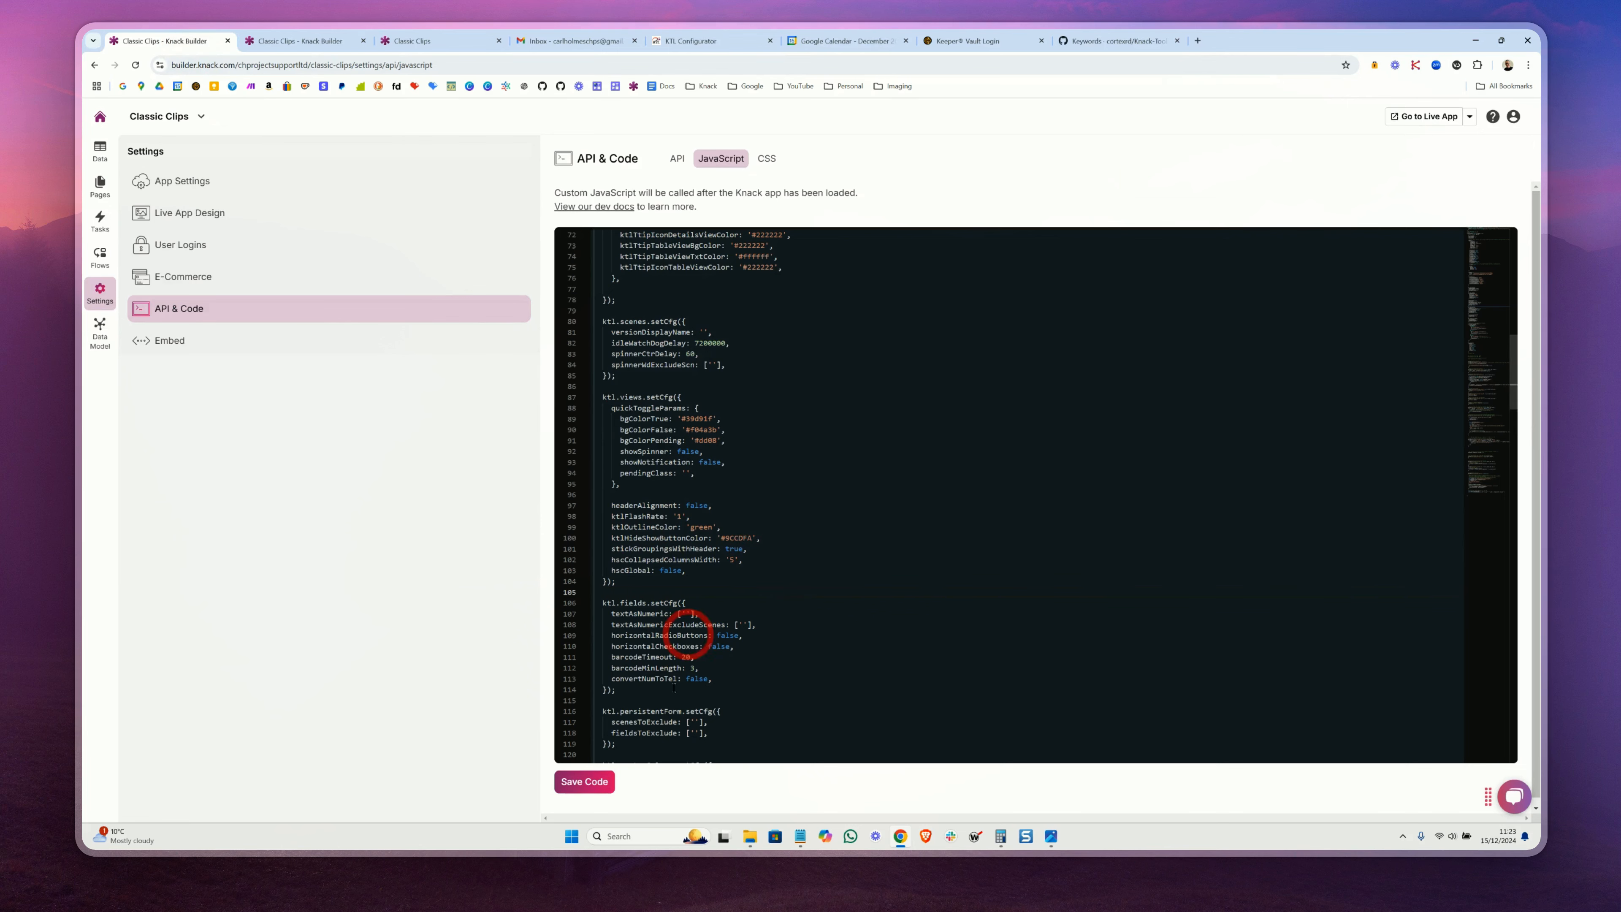
{"action": "left_click", "coordinate": [598, 790]}
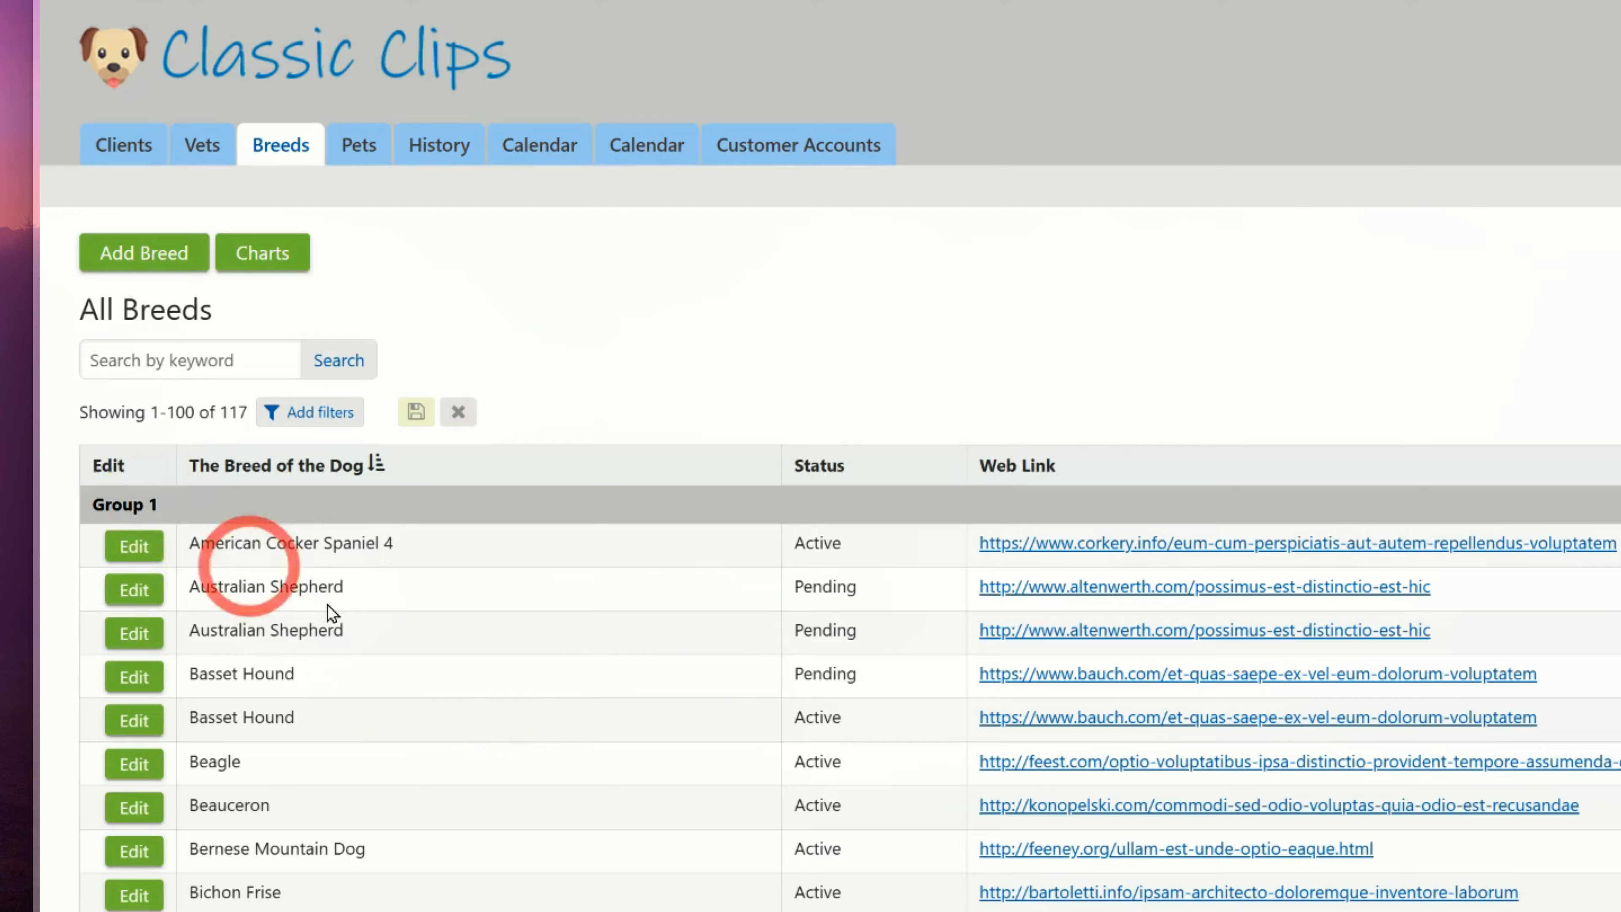
Scroll the live All Breeds grid down through Groups 1 to 3 and back up to check the sticky group headings
{"action": "scroll", "coordinate": [265, 419], "scroll_direction": "down", "scroll_amount": 3}
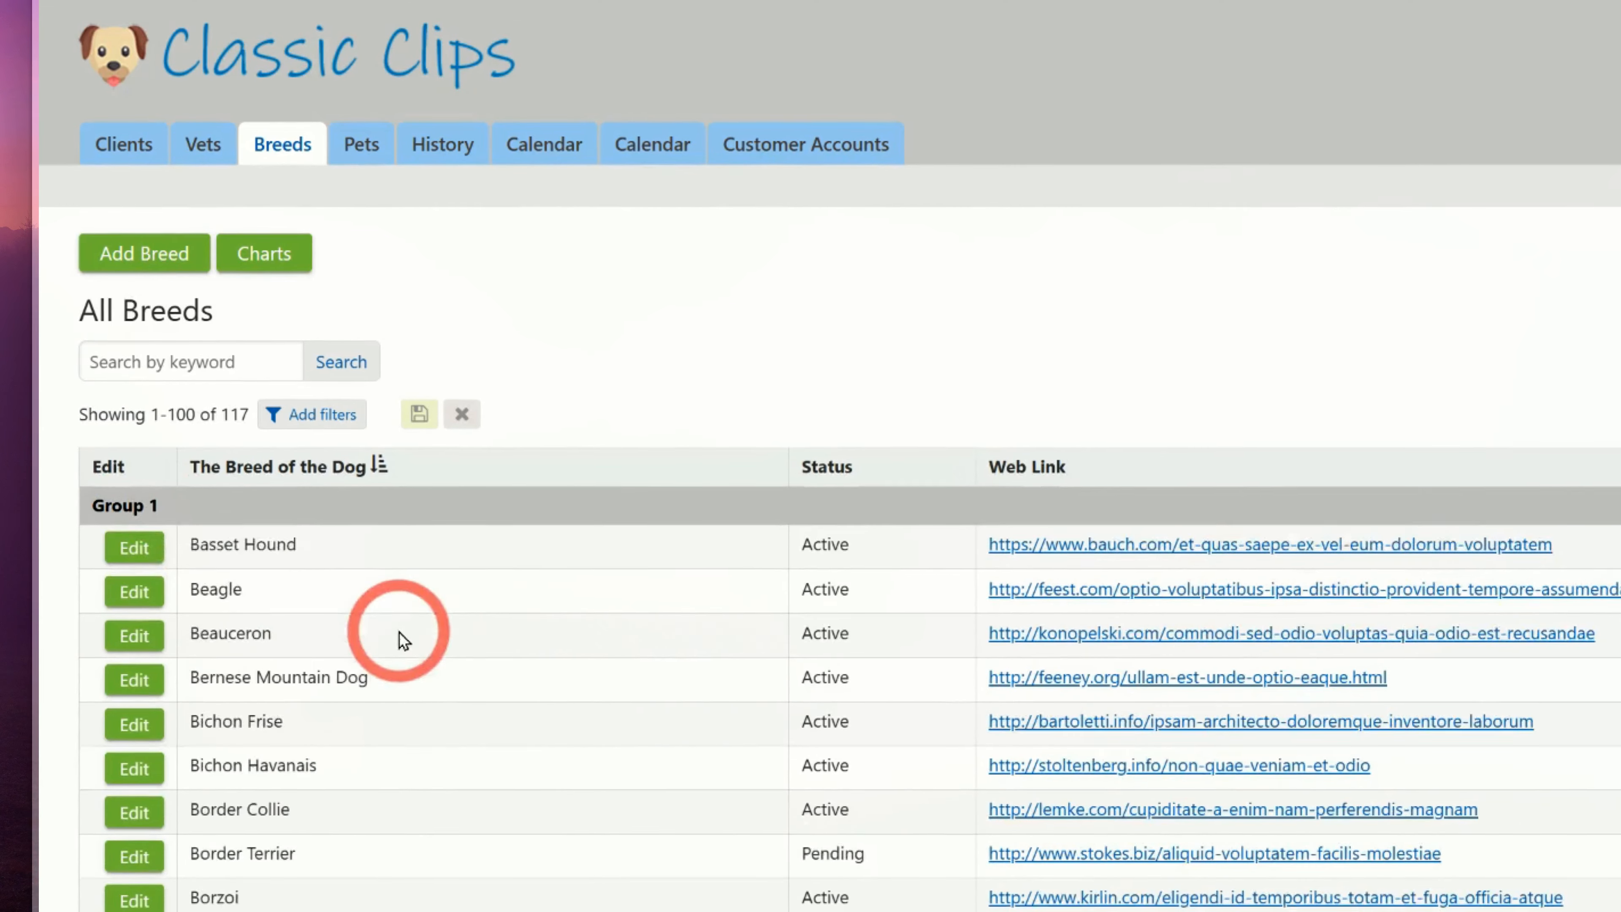
{"action": "scroll", "coordinate": [454, 650], "scroll_direction": "down", "scroll_amount": 12}
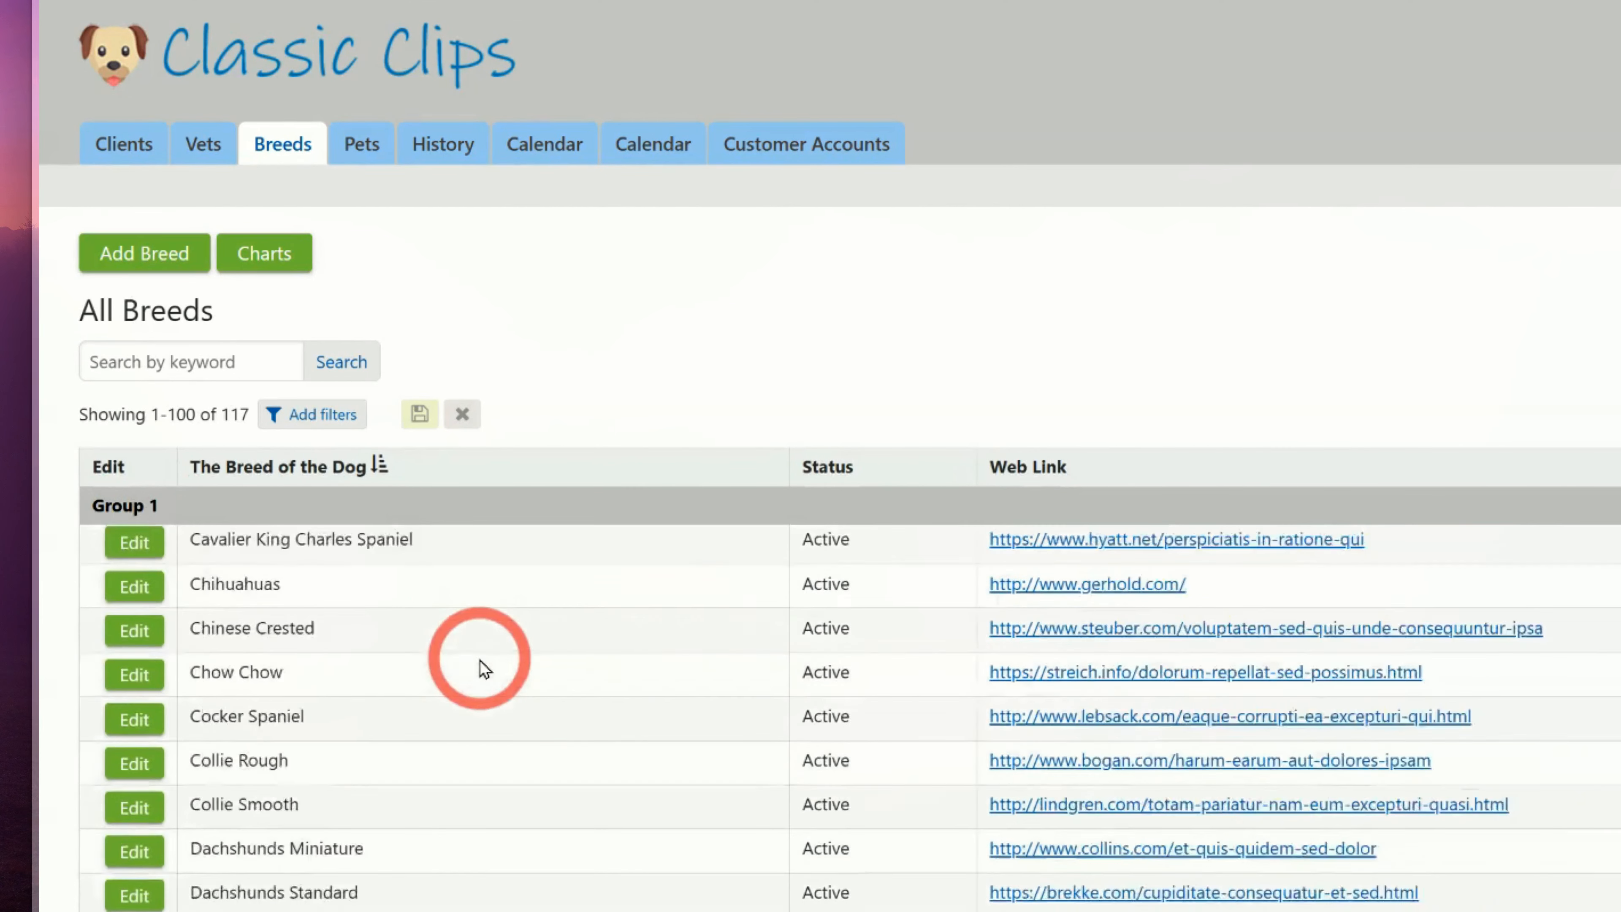
{"action": "scroll", "coordinate": [461, 649], "scroll_direction": "down", "scroll_amount": 1}
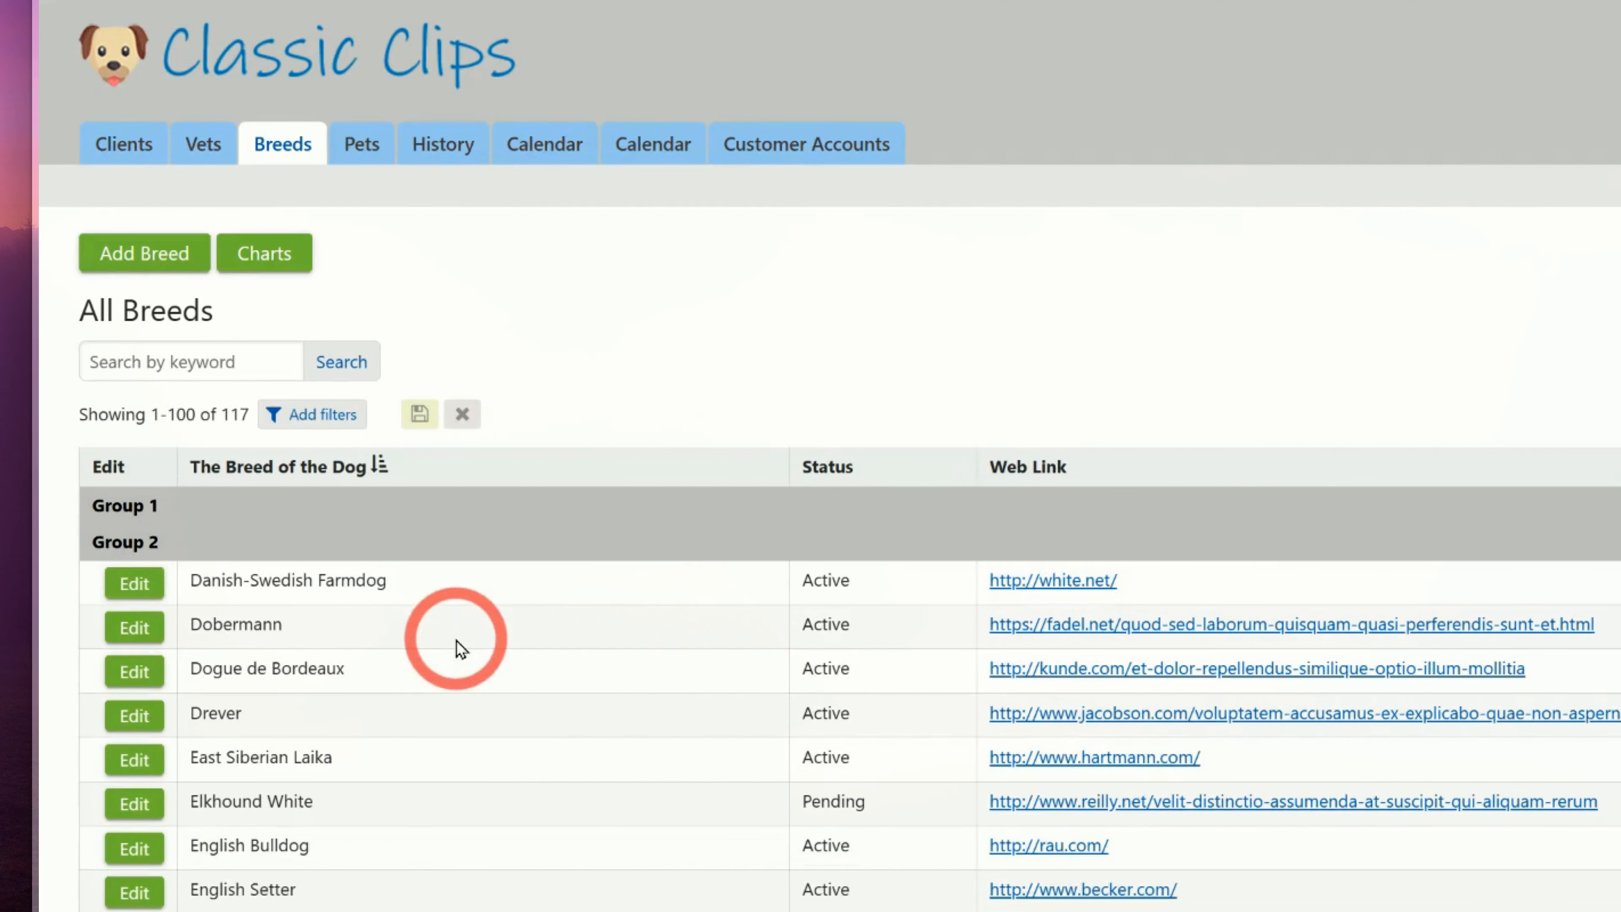
{"action": "scroll", "coordinate": [461, 650], "scroll_direction": "down", "scroll_amount": 3}
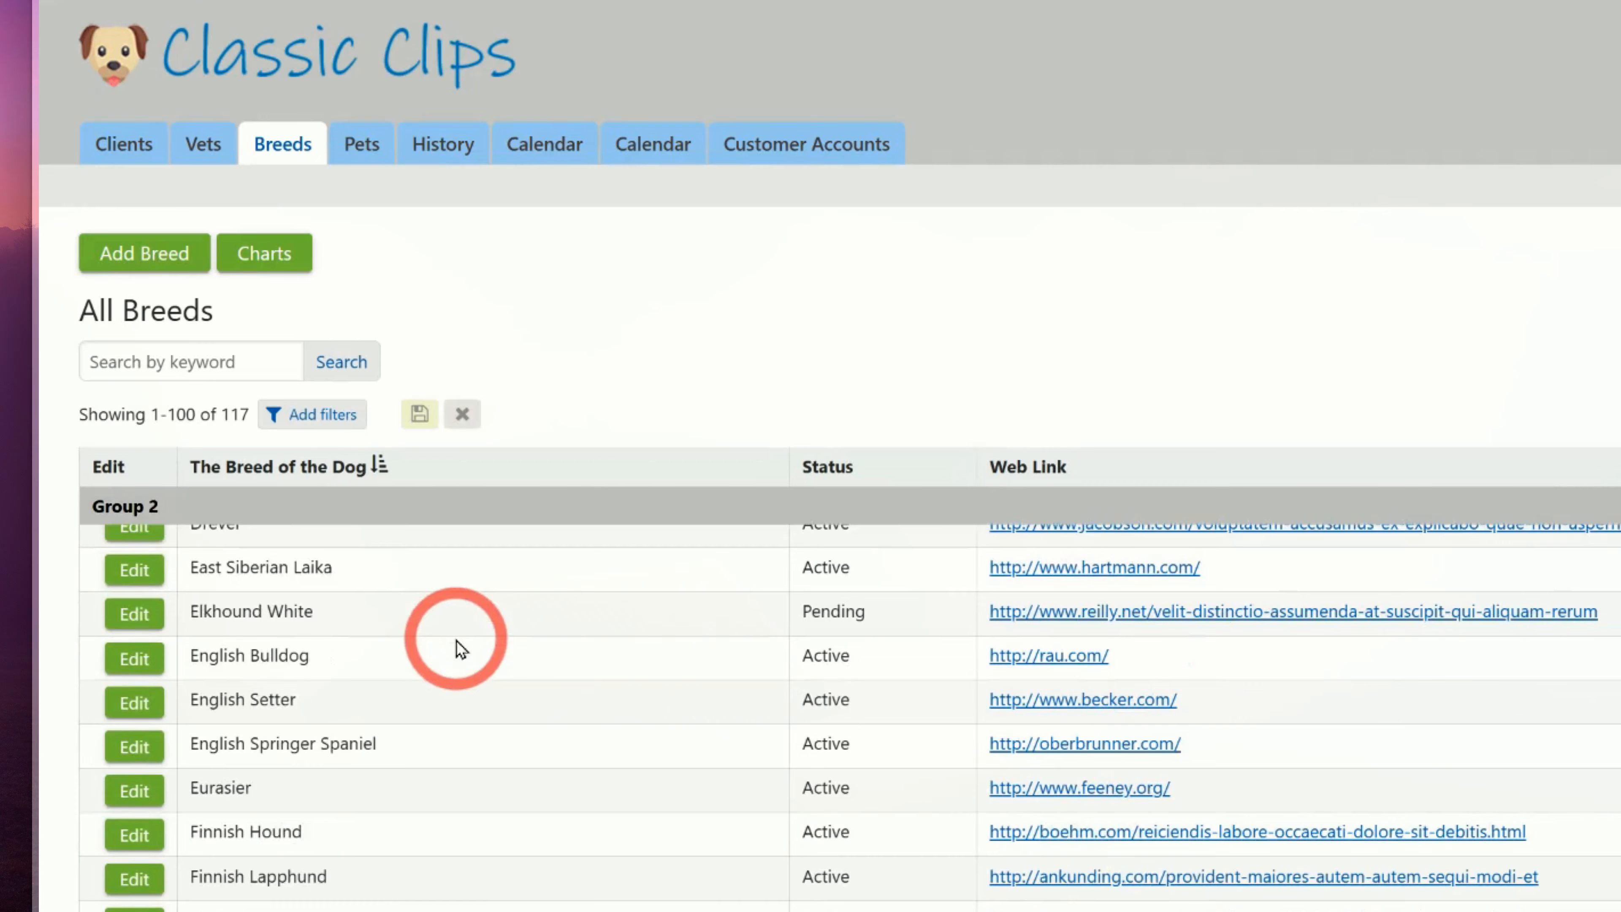
{"action": "scroll", "coordinate": [461, 650], "scroll_direction": "down", "scroll_amount": 7}
{"action": "scroll", "coordinate": [461, 650], "scroll_direction": "down", "scroll_amount": 5}
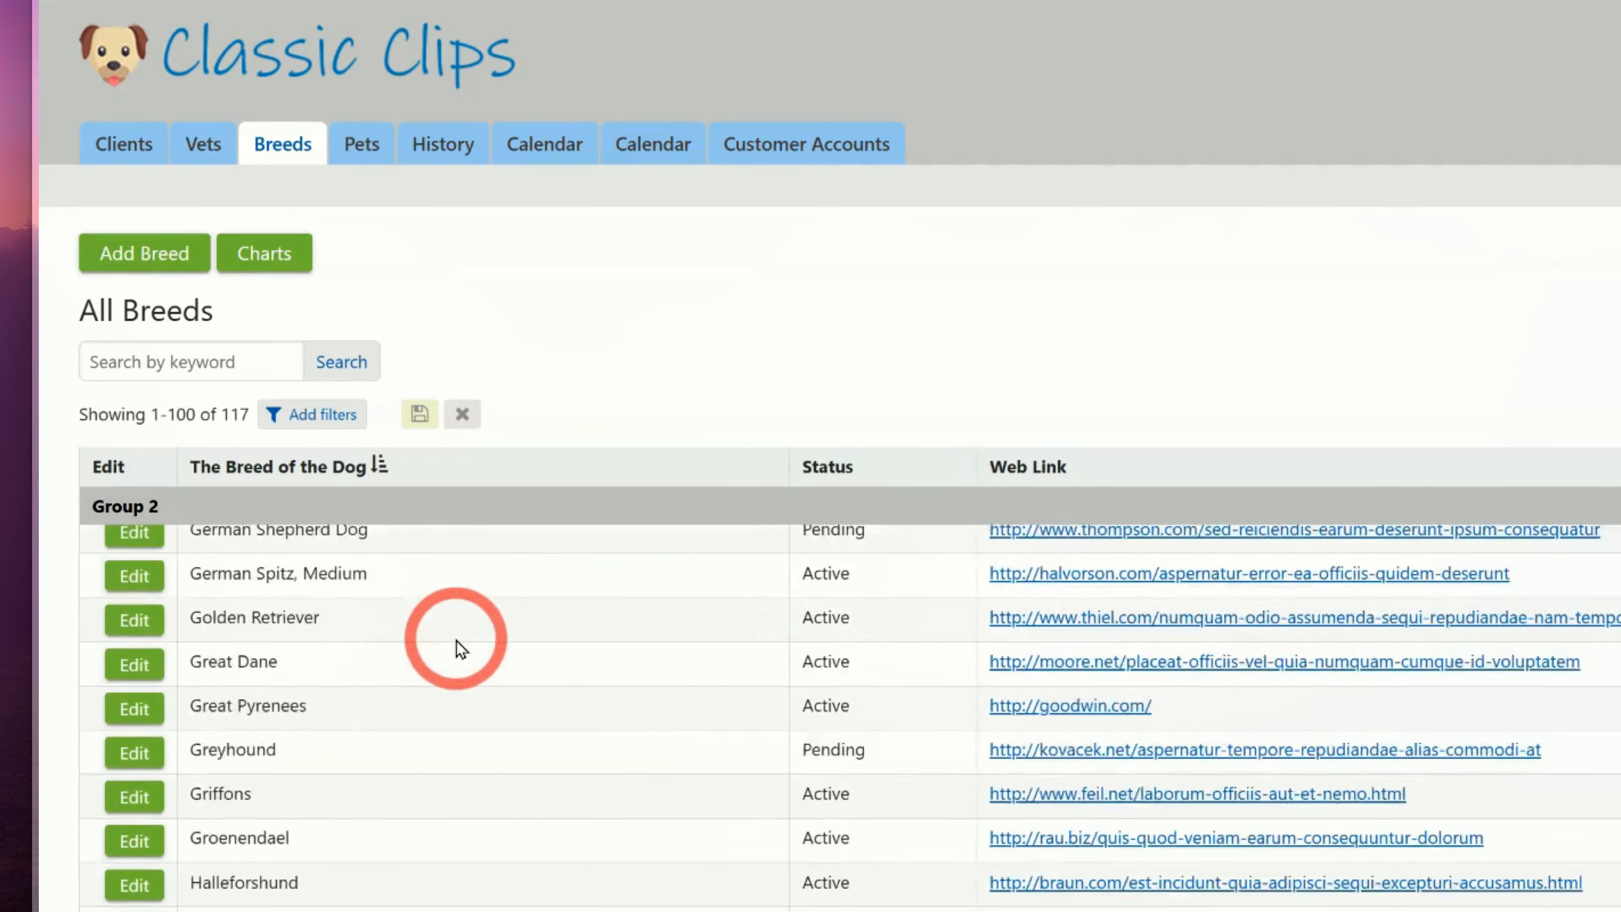
{"action": "scroll", "coordinate": [456, 642], "scroll_direction": "down", "scroll_amount": 7}
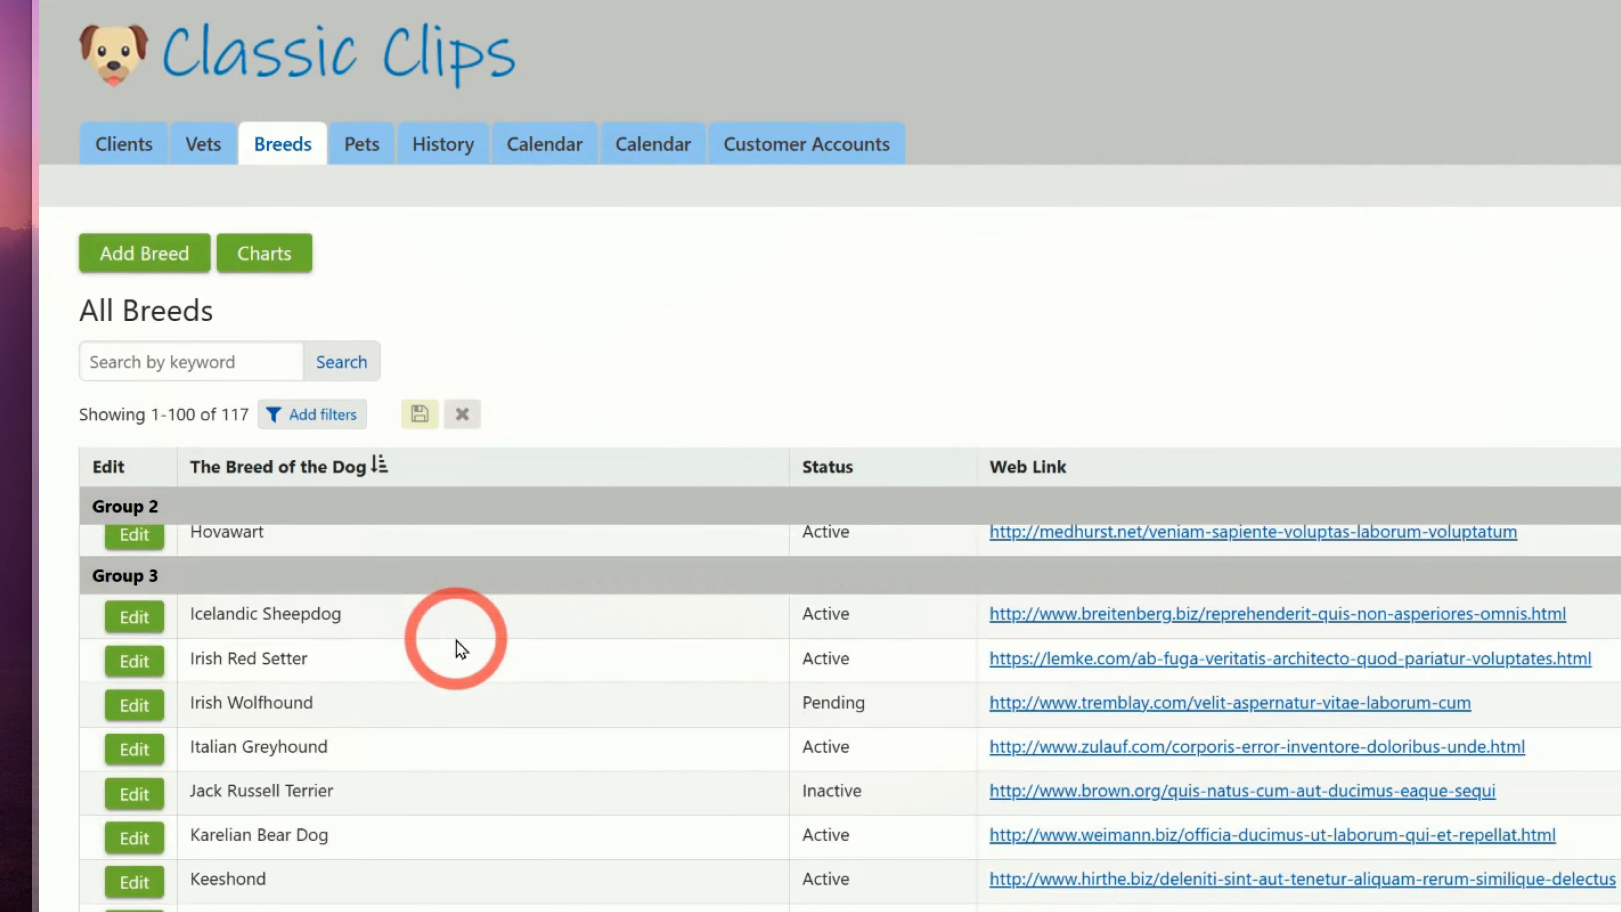
{"action": "scroll", "coordinate": [462, 649], "scroll_direction": "down", "scroll_amount": 3}
{"action": "scroll", "coordinate": [461, 649], "scroll_direction": "up", "scroll_amount": 9}
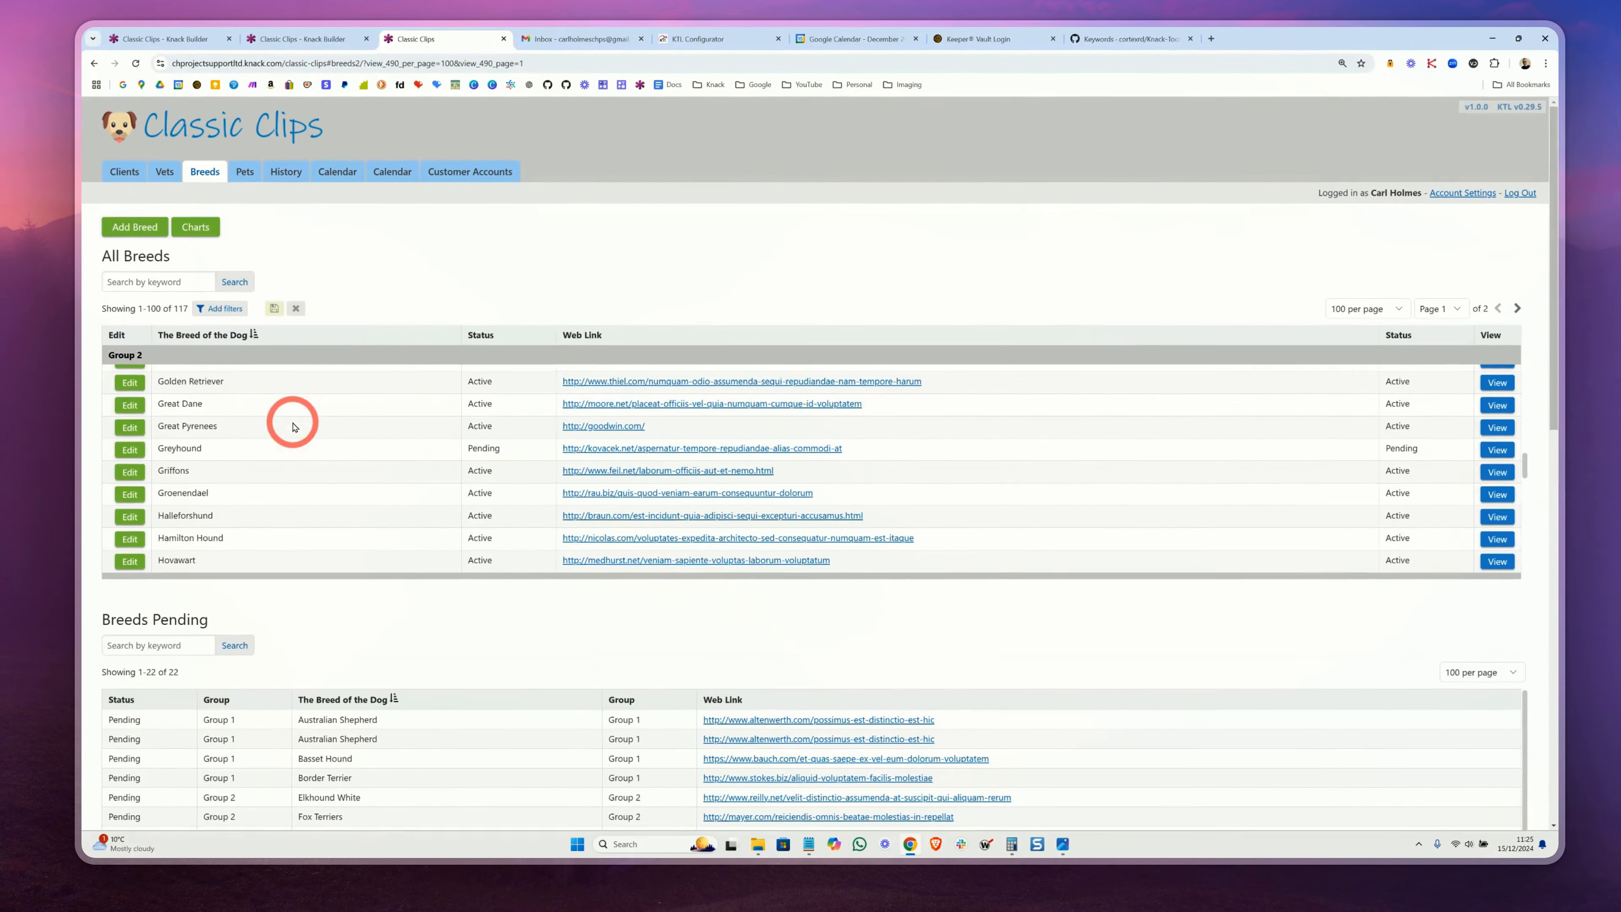
Return to the Knack builder's JavaScript code and examine the stickGroupingsWithHeader setting in the ktl.views.setCfg block
{"action": "left_click", "coordinate": [169, 13]}
{"action": "left_click", "coordinate": [772, 601]}
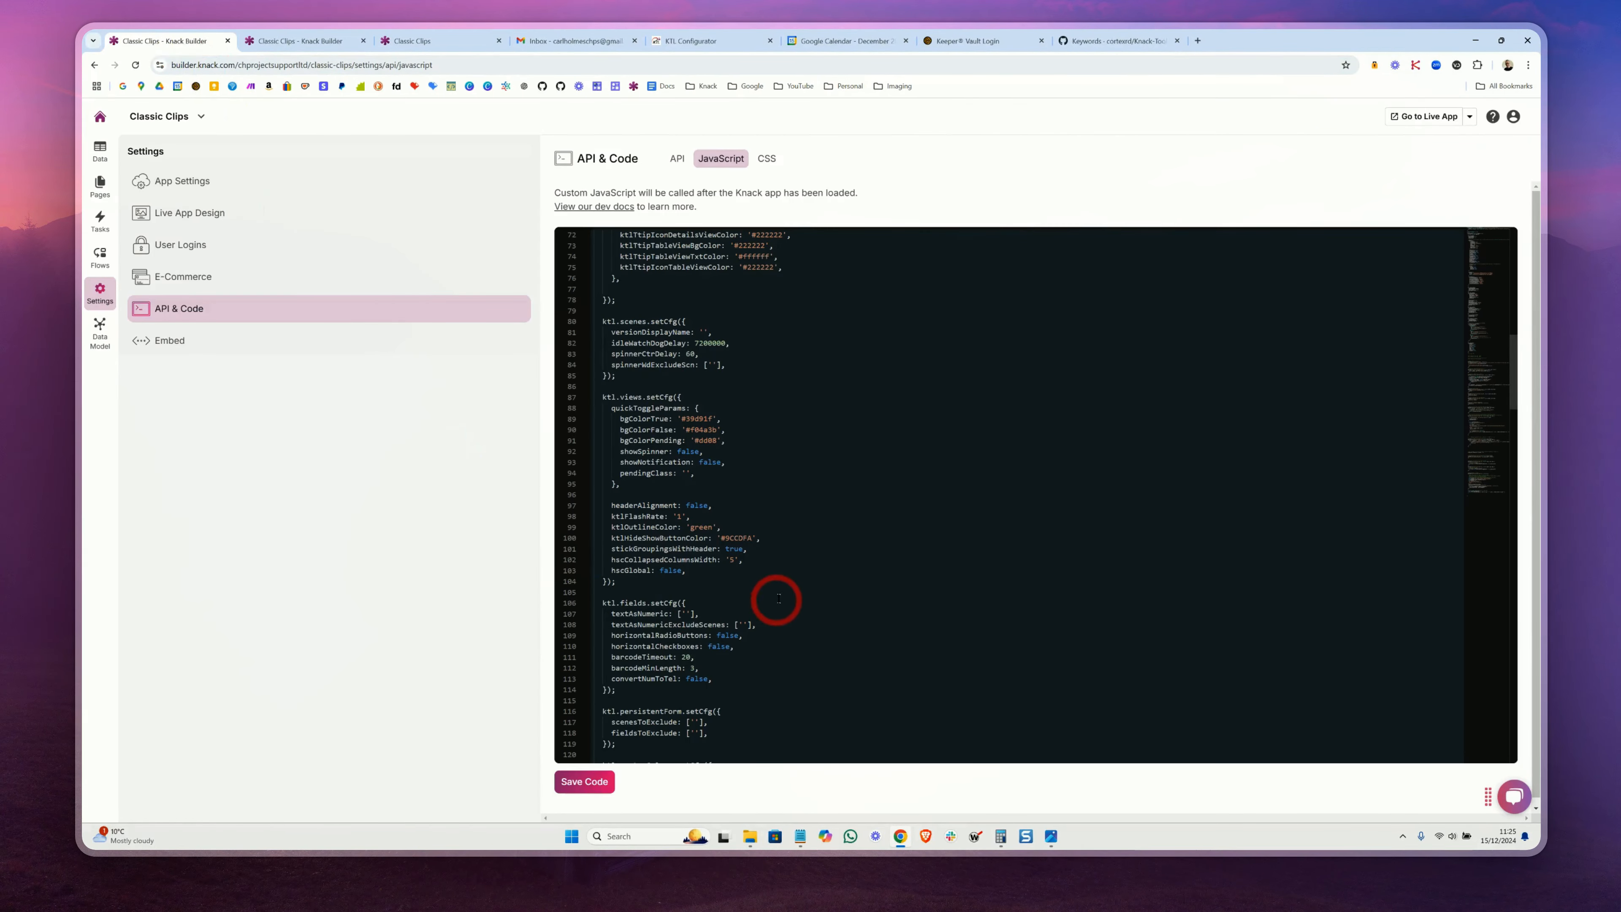
{"action": "left_click_drag", "start_coordinate": [753, 555], "coordinate": [609, 550]}
{"action": "left_click", "coordinate": [734, 583]}
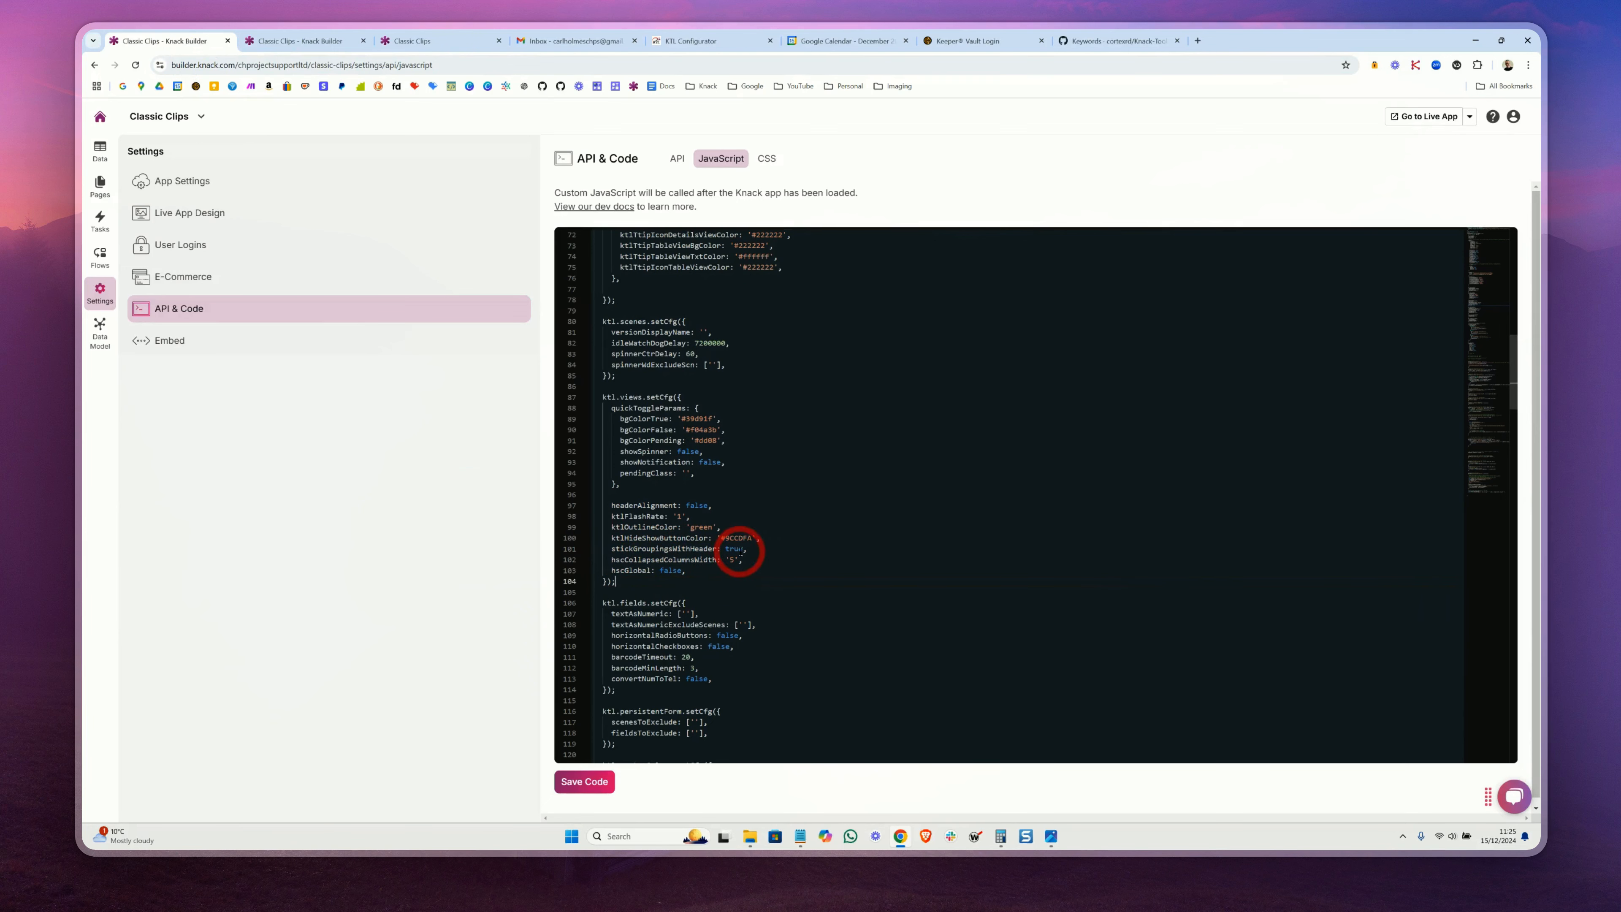
{"action": "left_click_drag", "start_coordinate": [742, 549], "coordinate": [789, 563]}
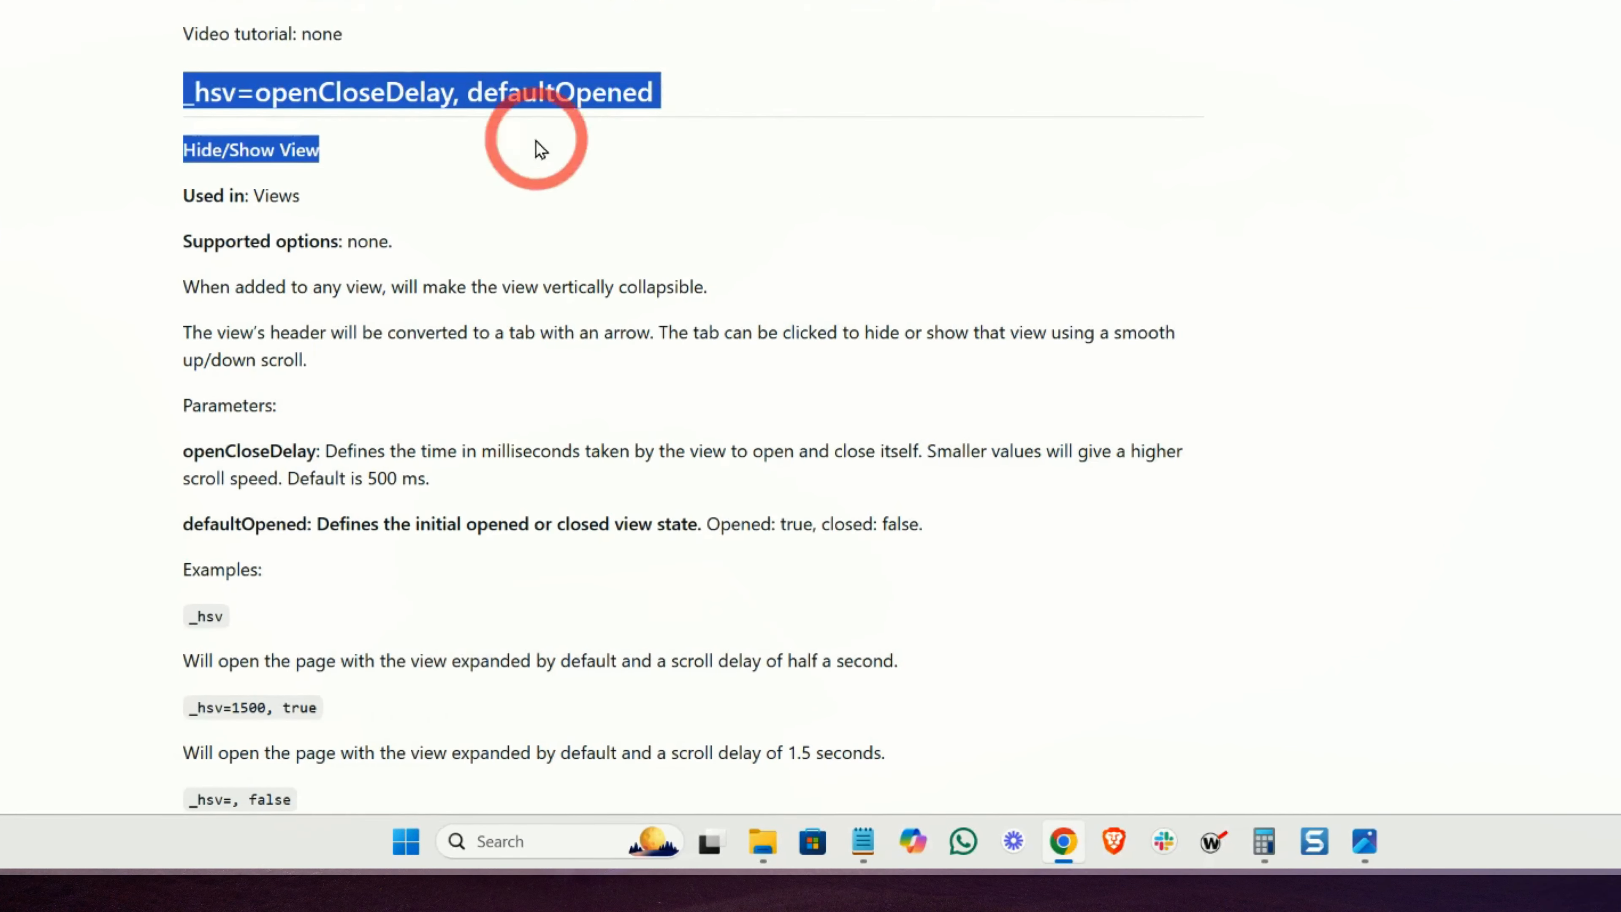
Read the _hsv keyword section of the KTL wiki, examining its openCloseDelay and defaultOpened parameters and the true and false examples
{"action": "left_click", "coordinate": [415, 154]}
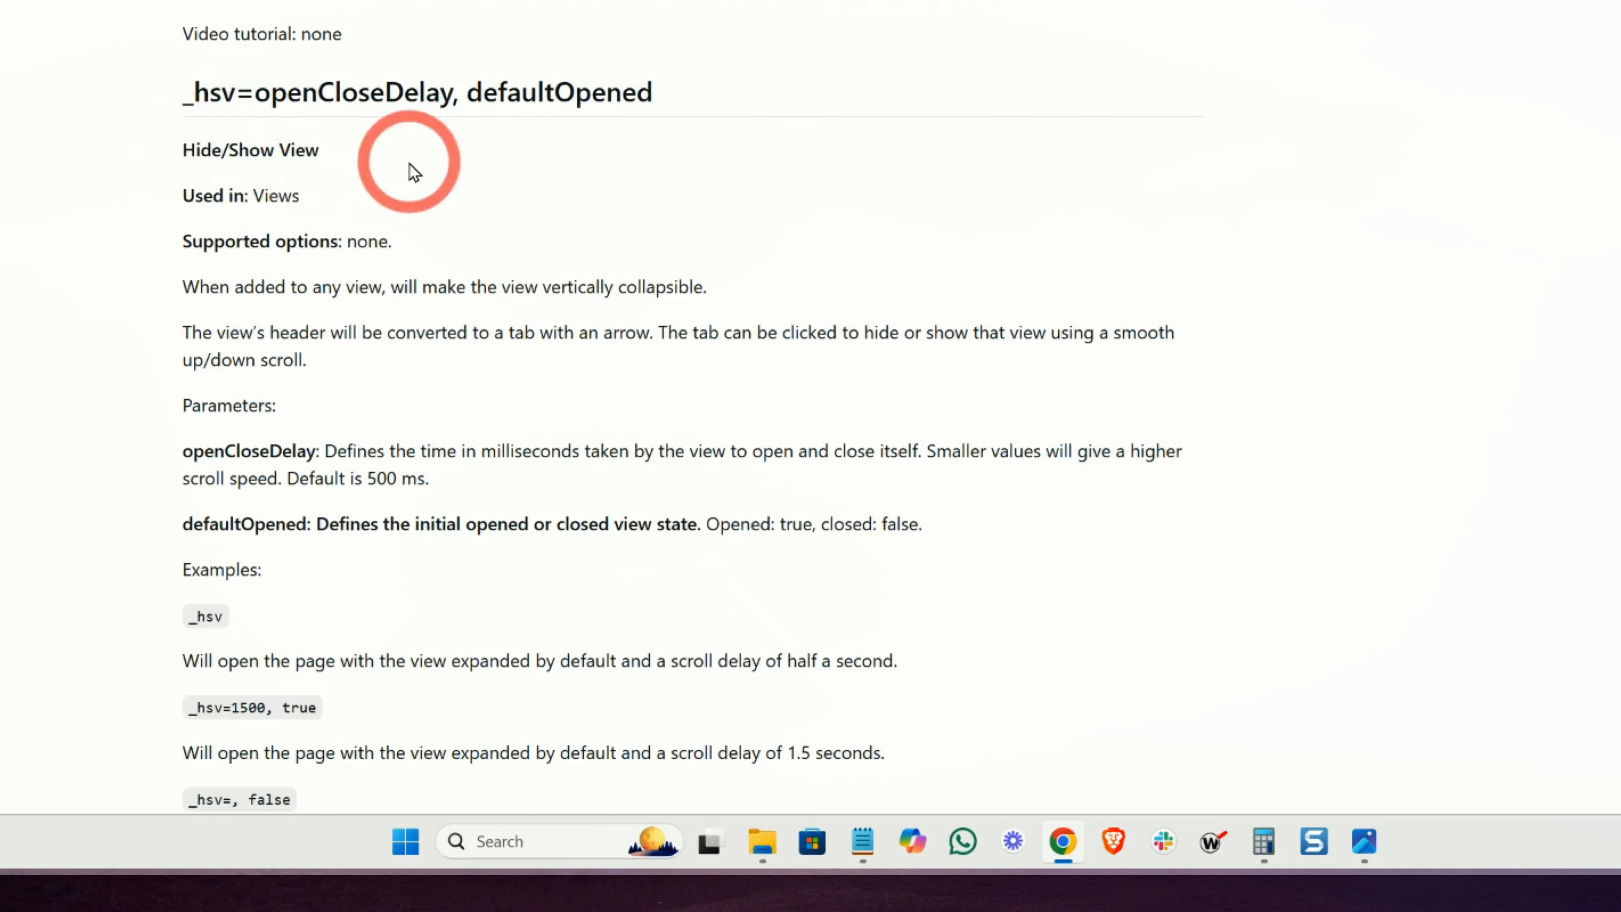
{"action": "scroll", "coordinate": [479, 160], "scroll_direction": "down", "scroll_amount": 5}
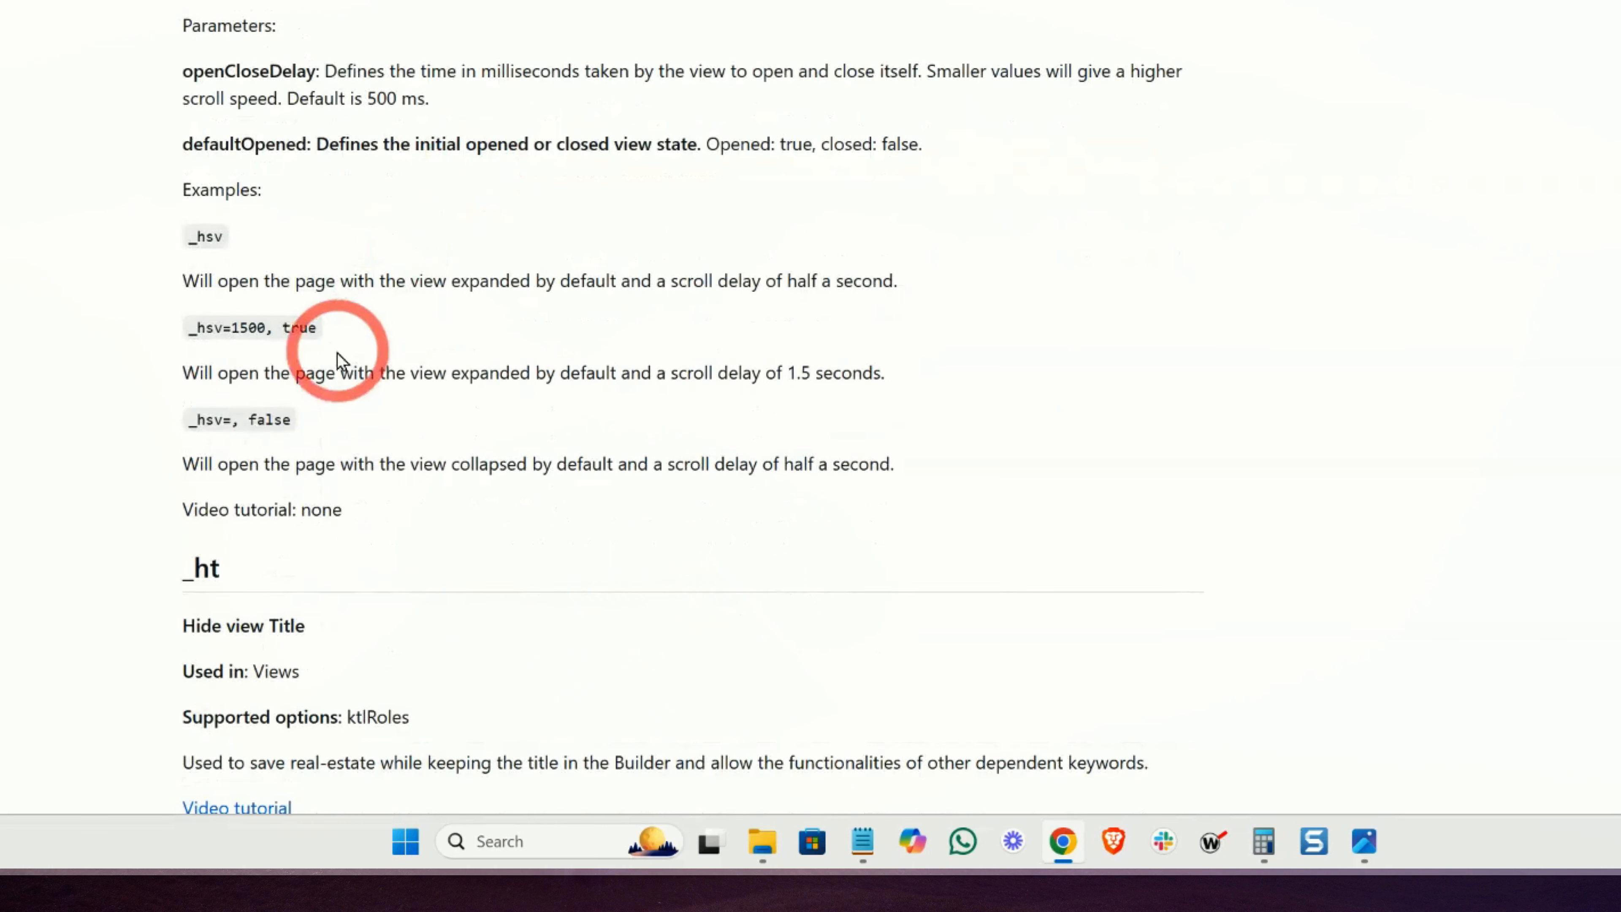
{"action": "double_click", "coordinate": [235, 328]}
{"action": "double_click", "coordinate": [299, 328]}
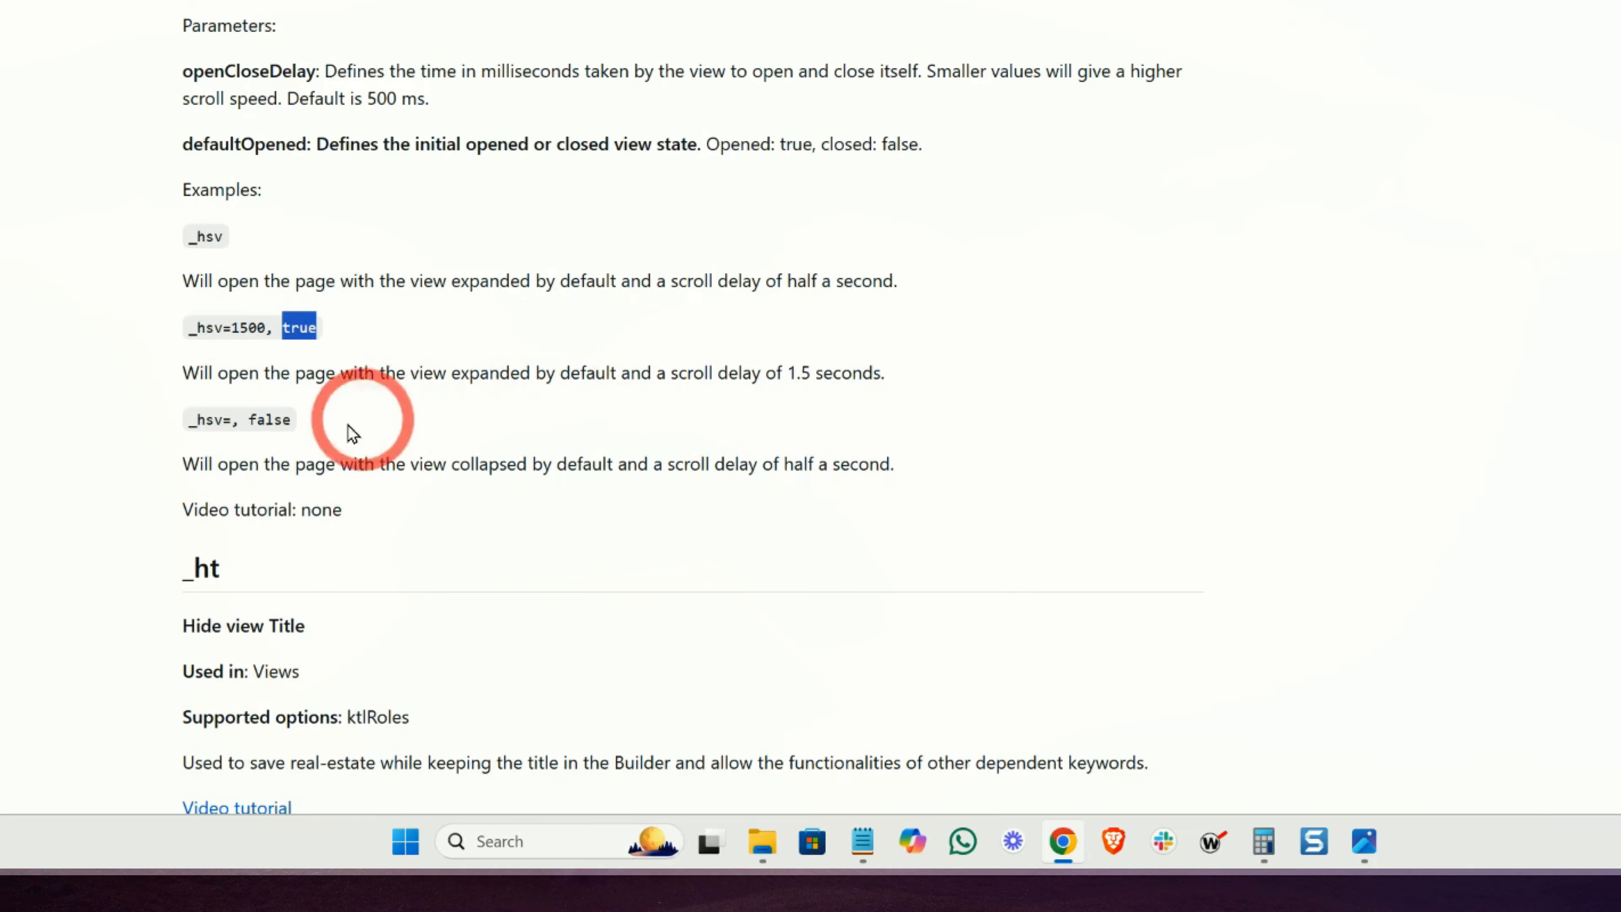
{"action": "left_click_drag", "start_coordinate": [293, 421], "coordinate": [249, 426]}
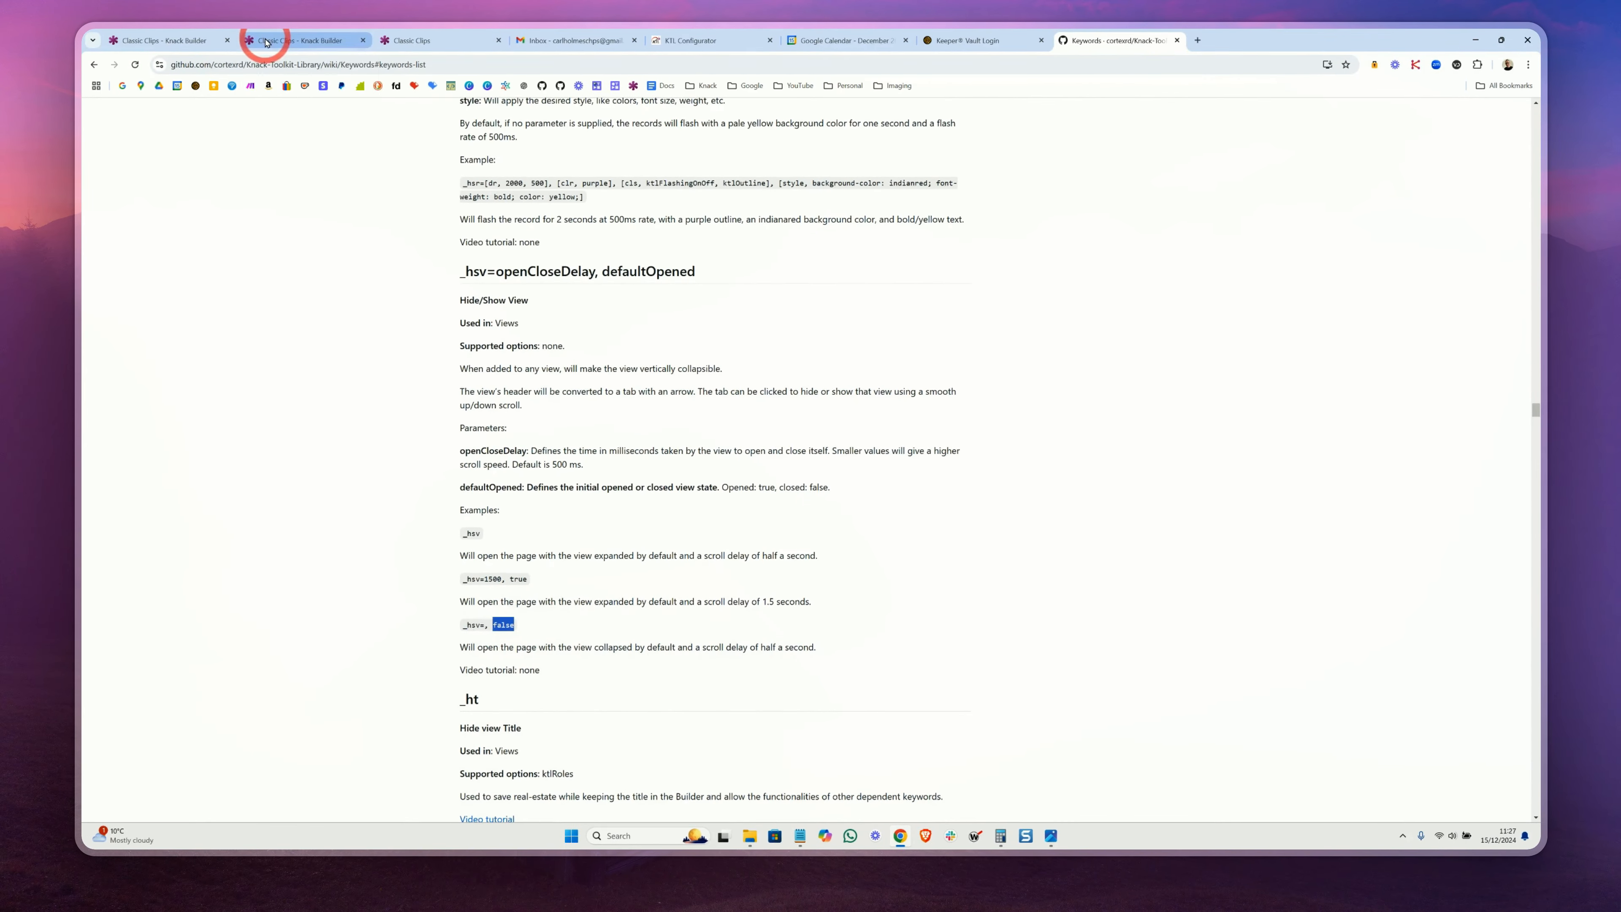
In the Knack builder, open the All Breeds grid's settings and examine the _hsv=200,true keyword in its description
{"action": "left_click", "coordinate": [266, 42]}
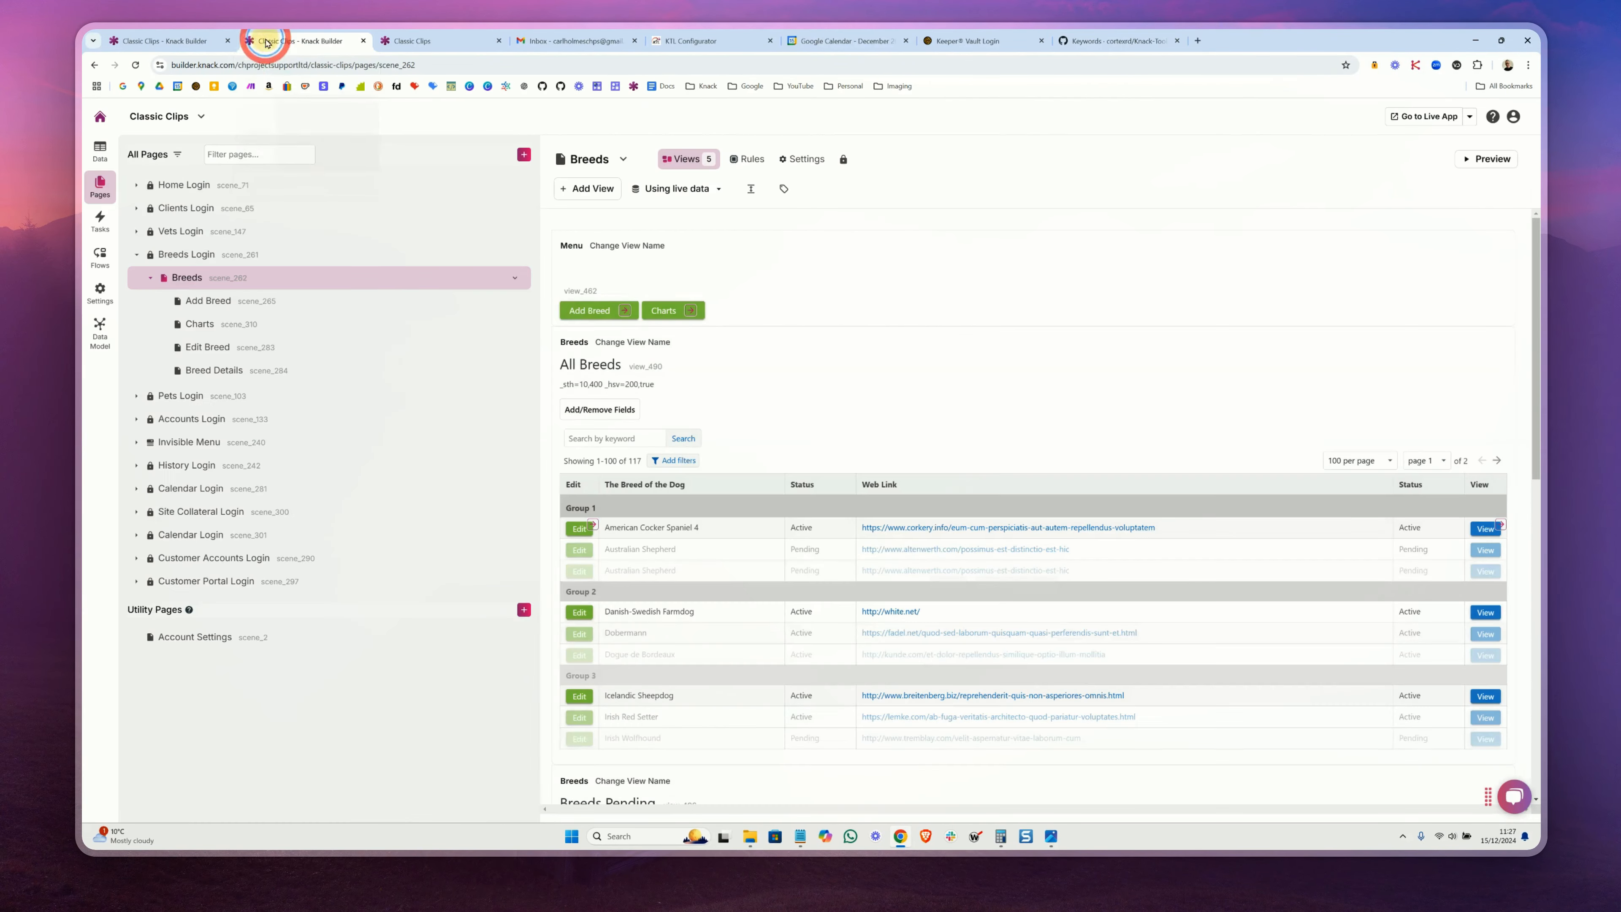
{"action": "left_click", "coordinate": [727, 391]}
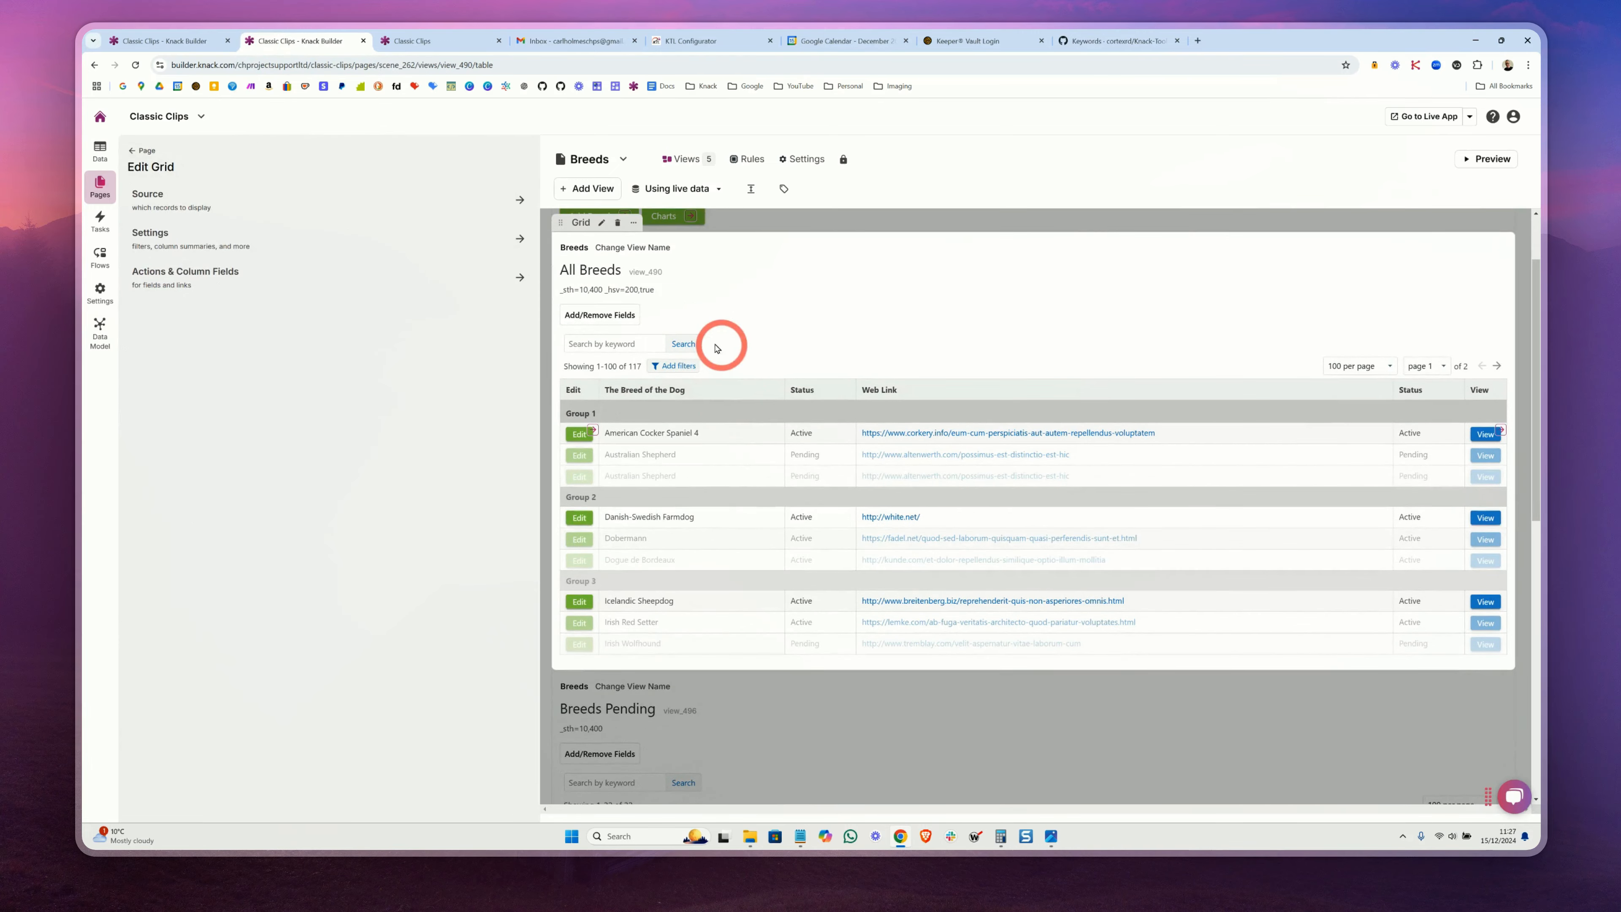
{"action": "left_click", "coordinate": [242, 241]}
{"action": "scroll", "coordinate": [300, 603], "scroll_direction": "down", "scroll_amount": 5}
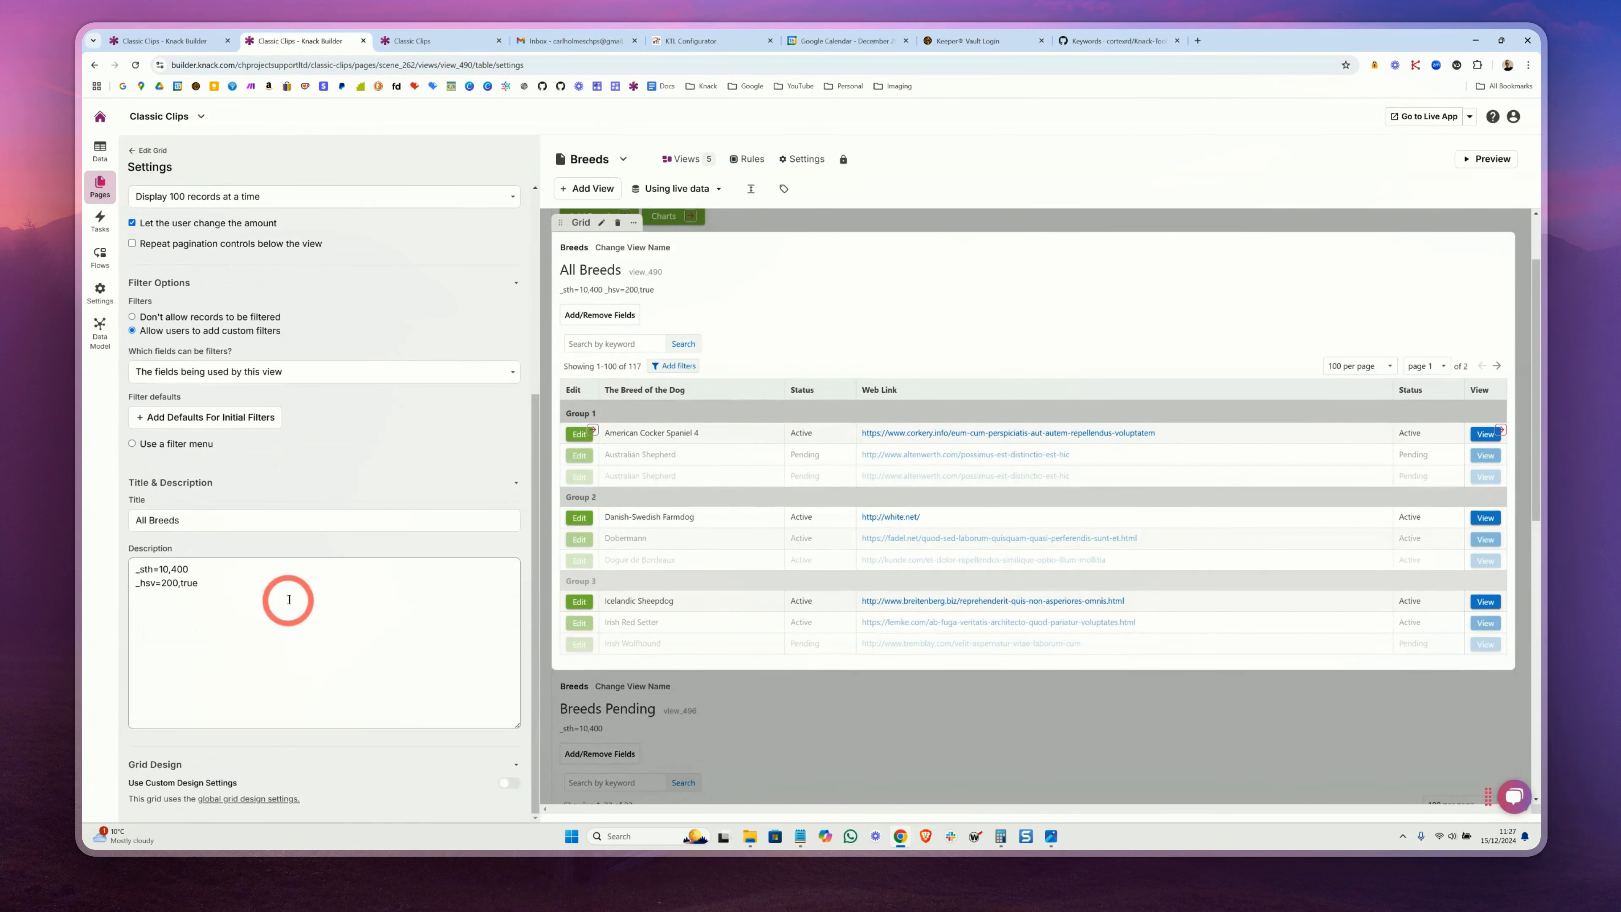
{"action": "triple_click", "coordinate": [160, 583]}
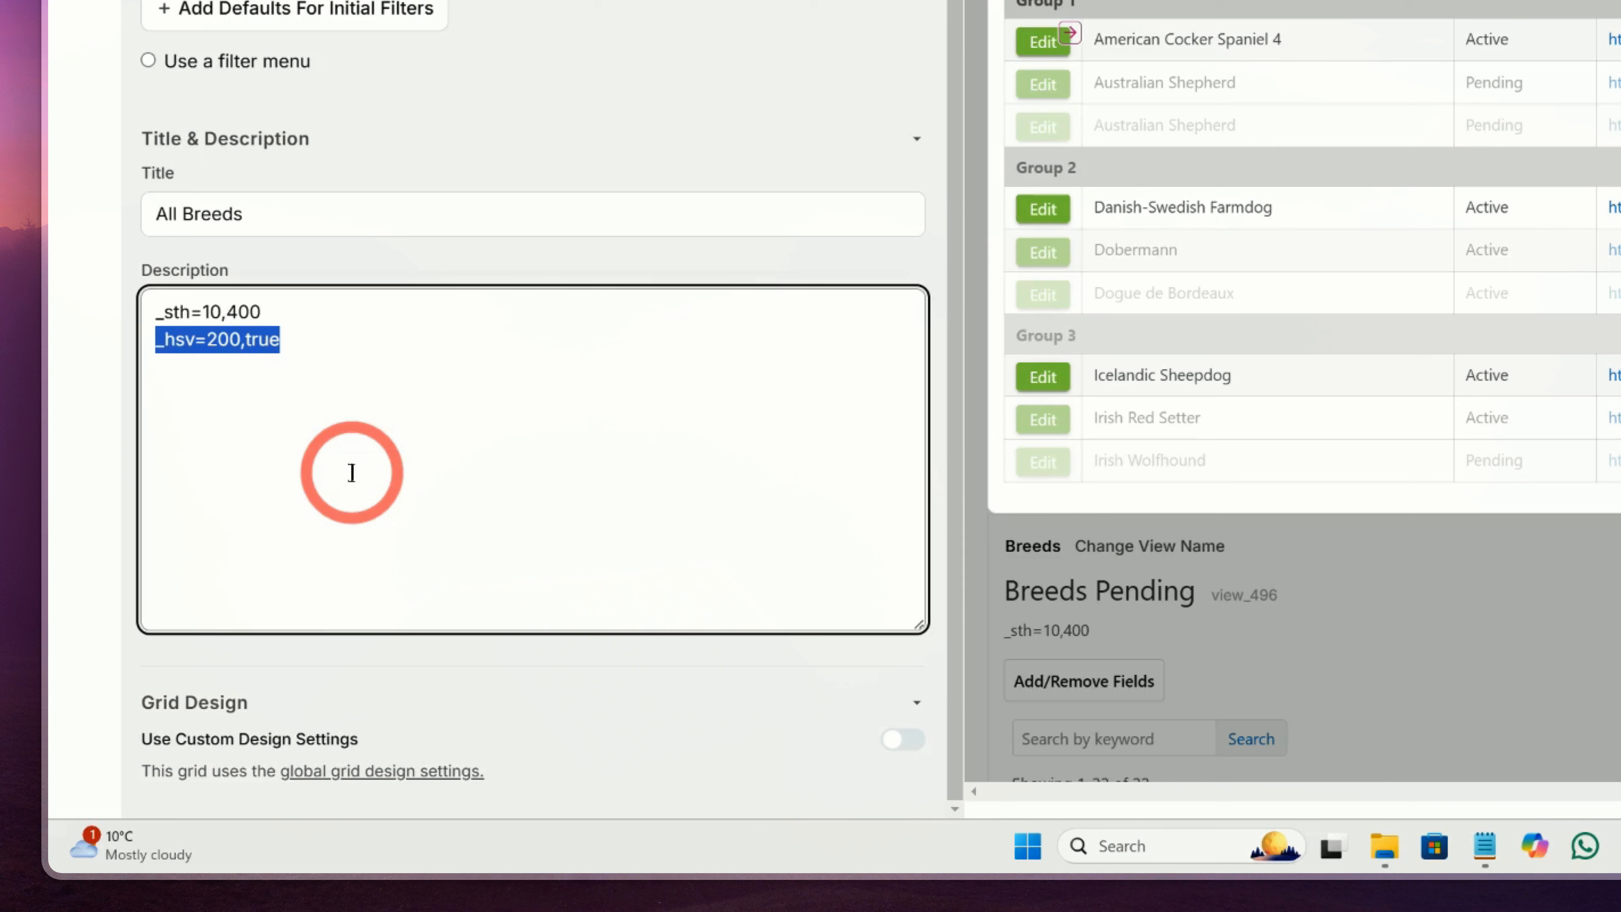
{"action": "left_click", "coordinate": [299, 346]}
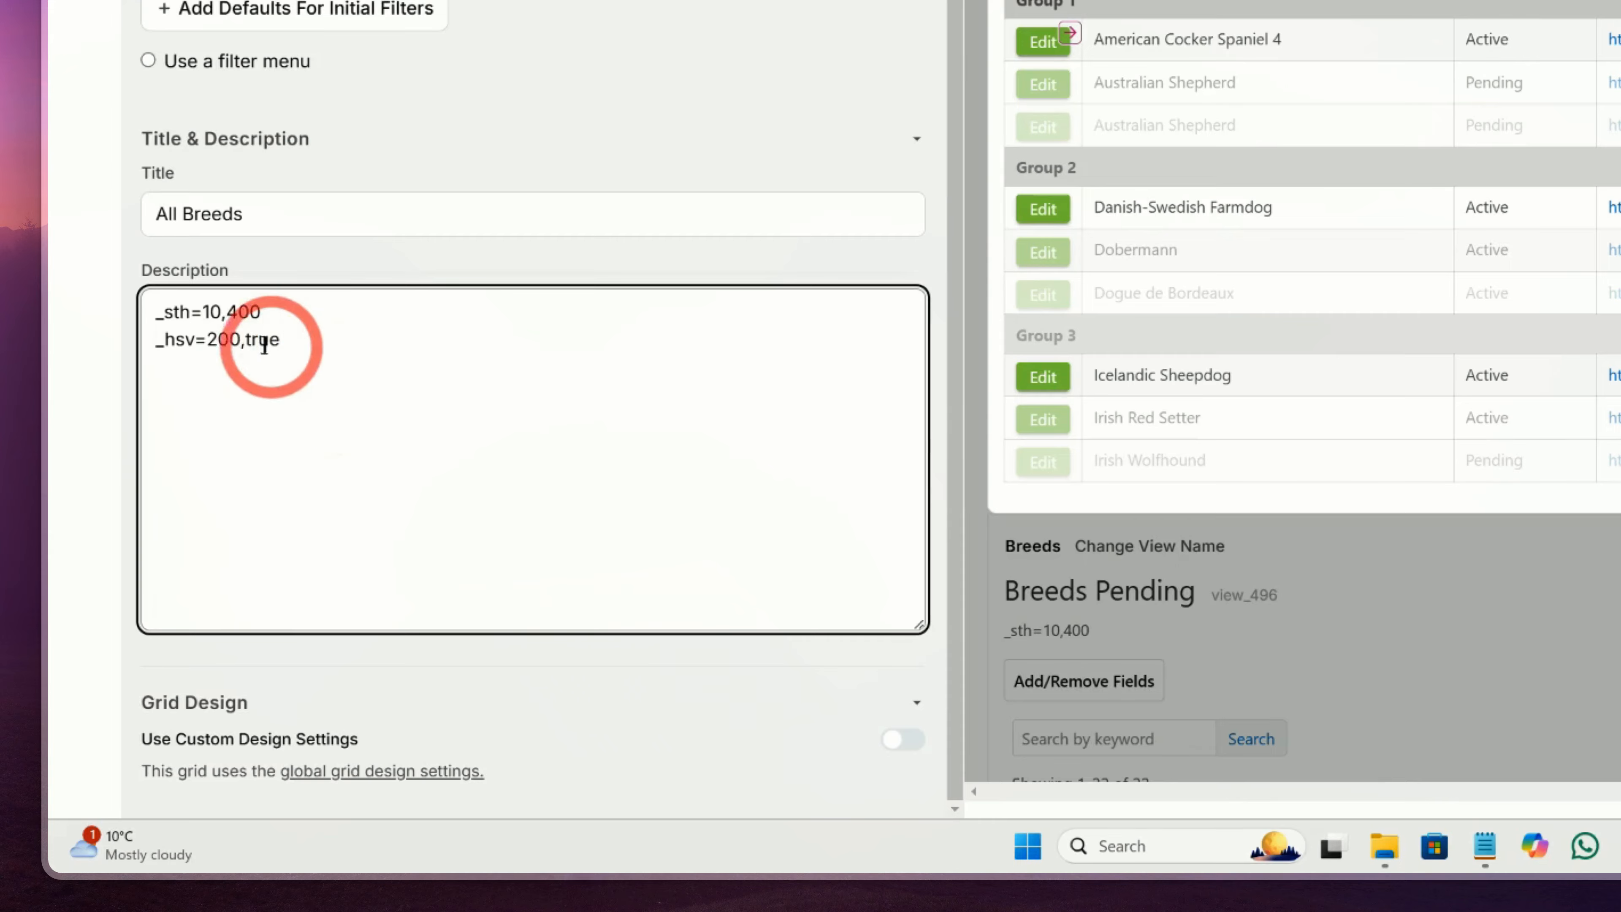
{"action": "left_click_drag", "start_coordinate": [244, 344], "coordinate": [281, 340]}
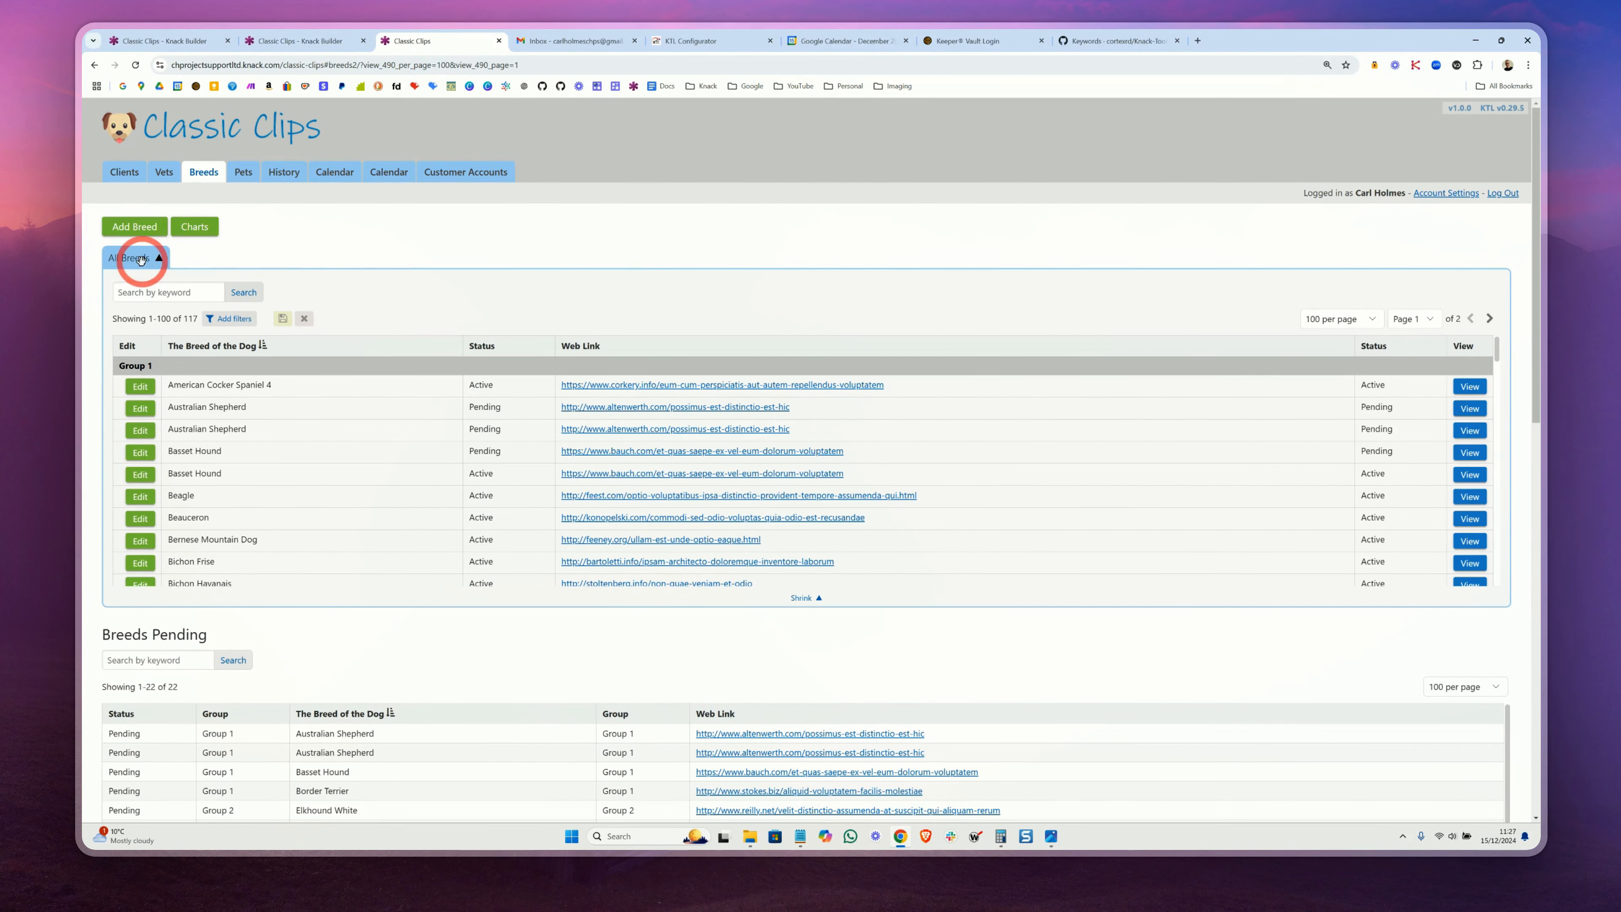
Back in the builder, examine the All Breeds grid's title in the page preview and in the grid's title setting
{"action": "left_click", "coordinate": [281, 40]}
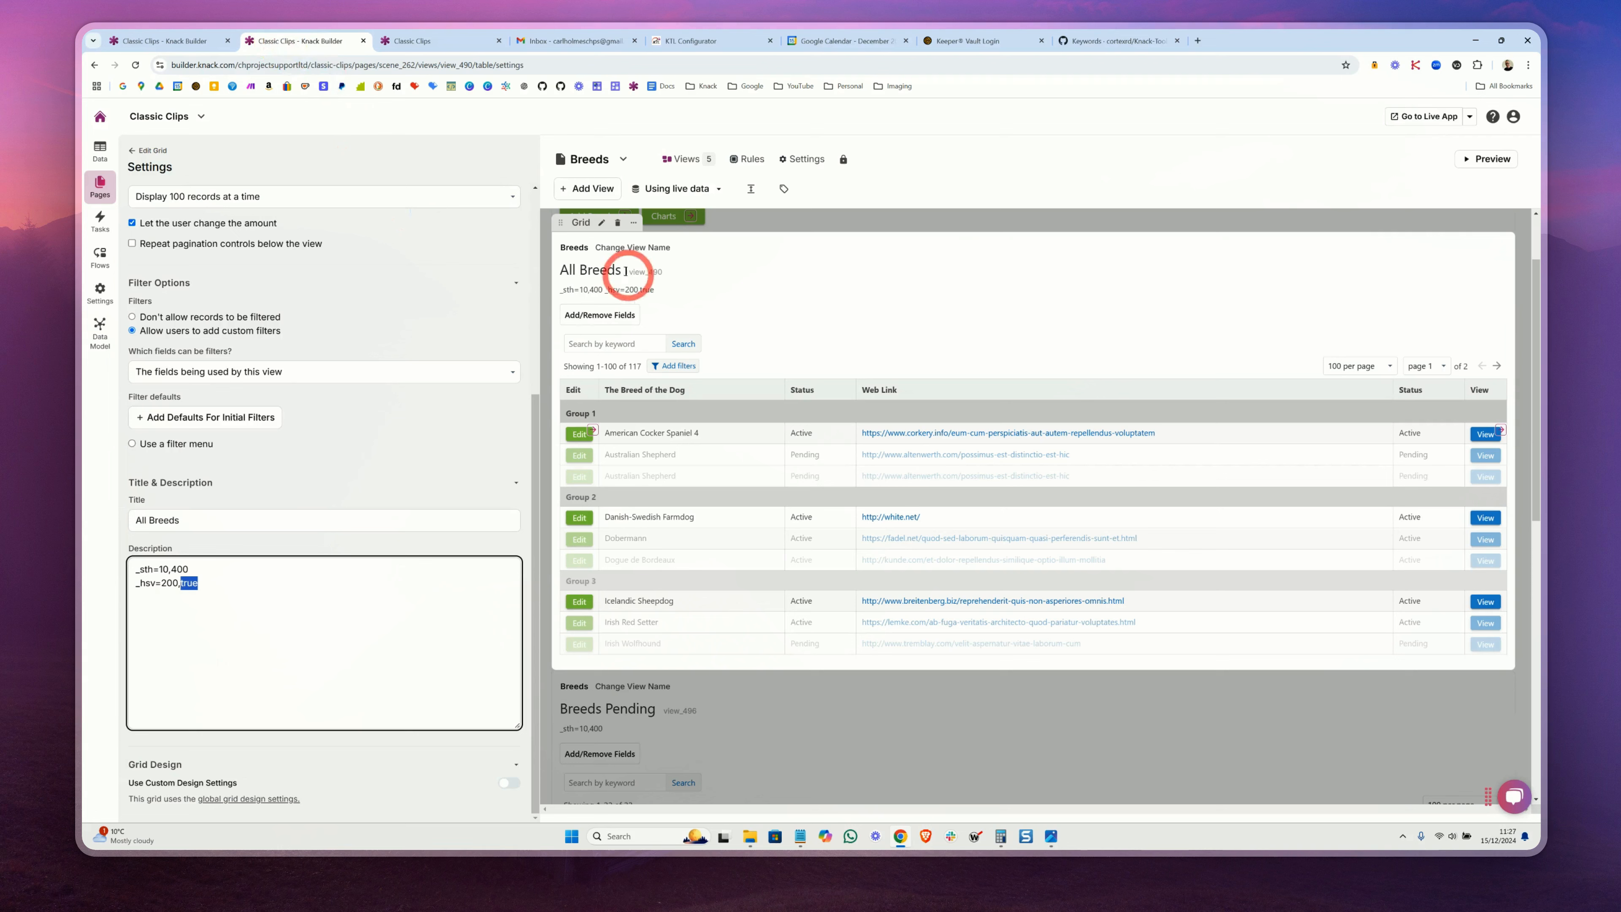
{"action": "left_click_drag", "start_coordinate": [626, 271], "coordinate": [559, 270]}
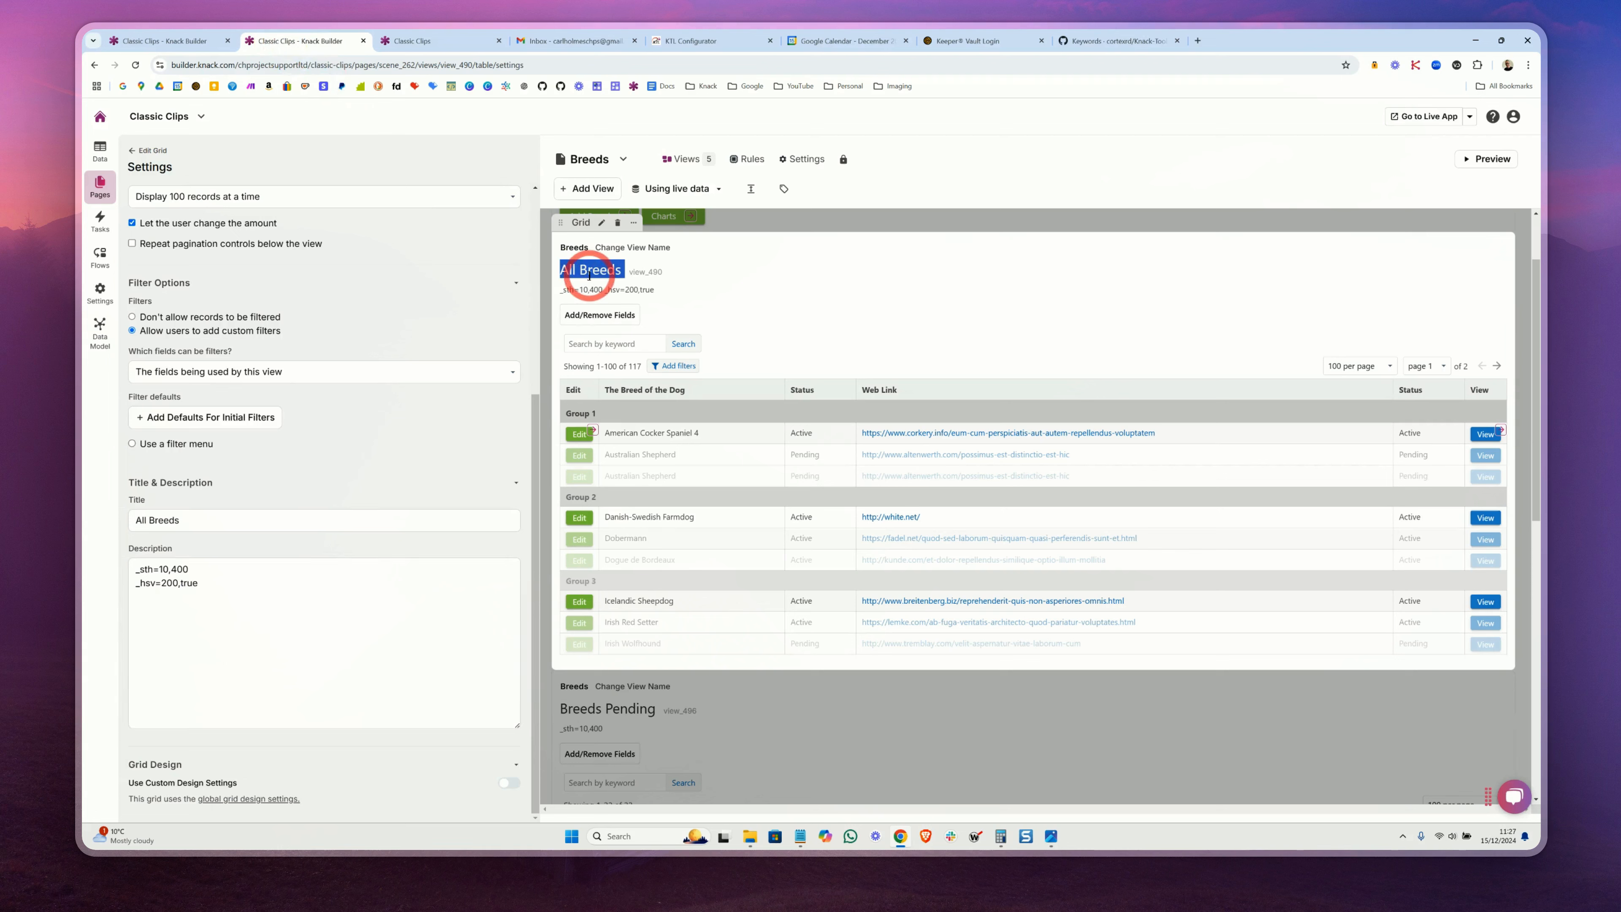
{"action": "scroll", "coordinate": [383, 408], "scroll_direction": "up", "scroll_amount": 5}
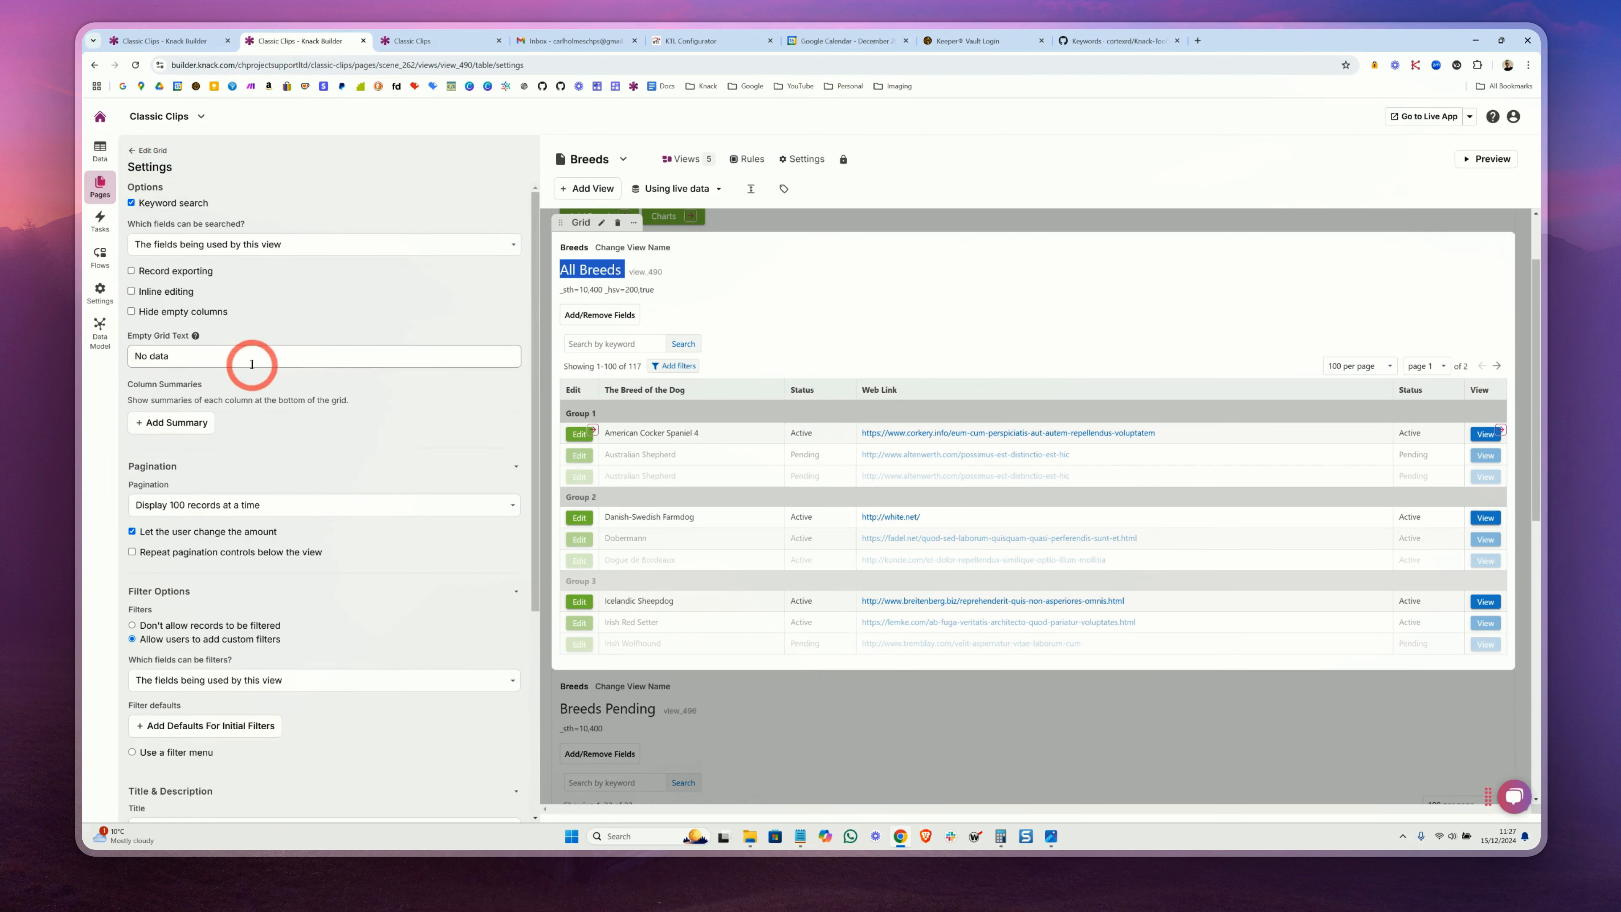
{"action": "left_click", "coordinate": [148, 151]}
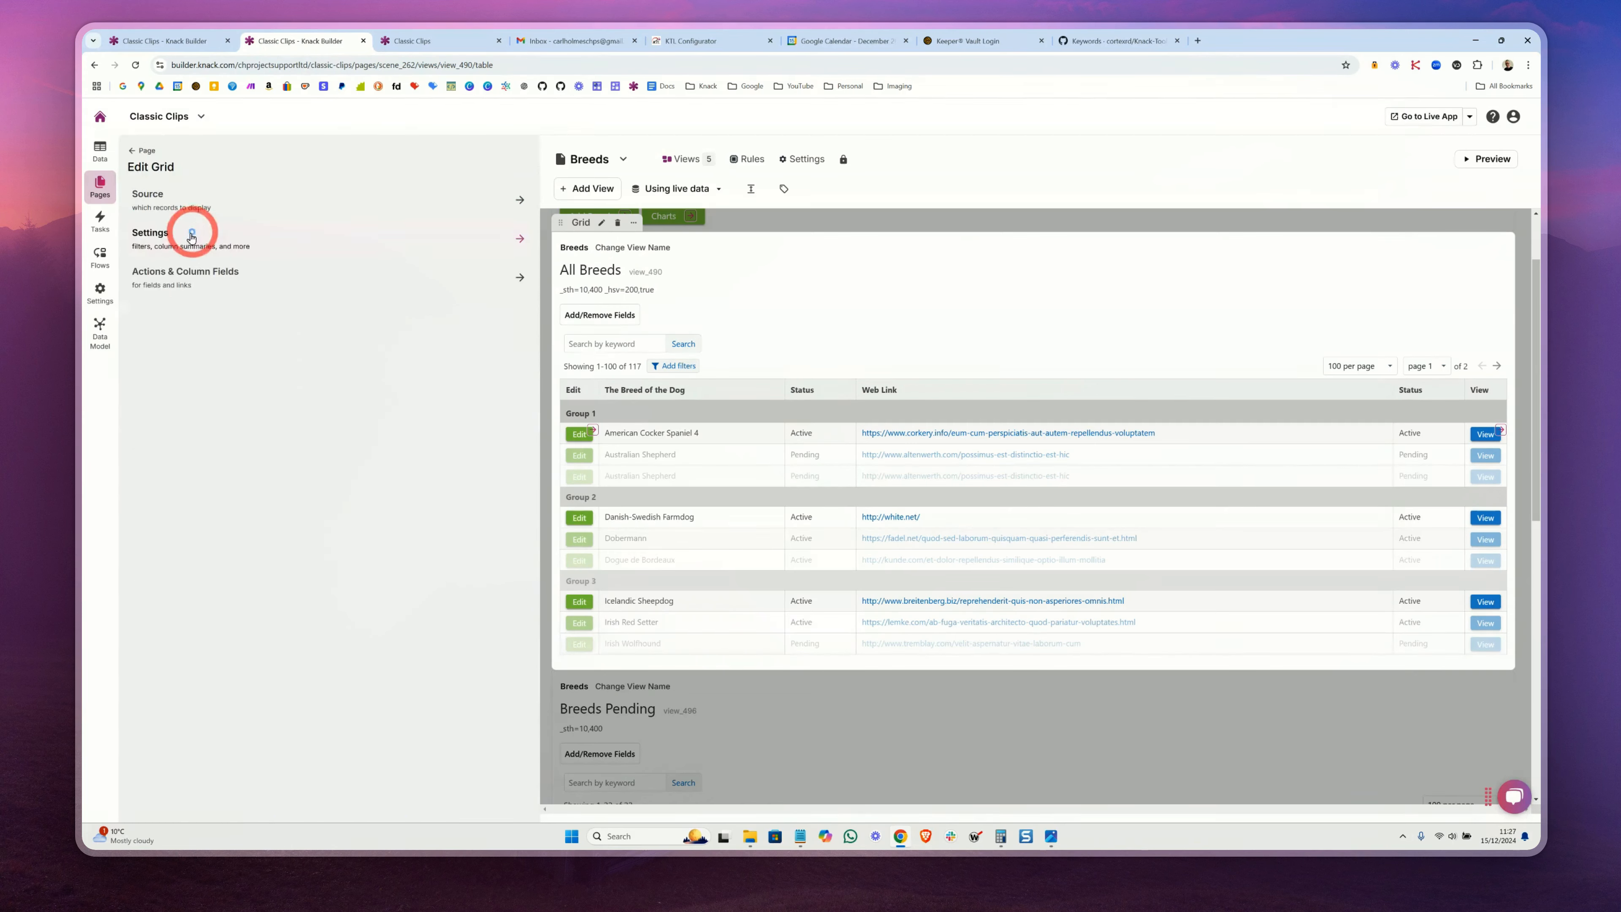
{"action": "left_click", "coordinate": [183, 239]}
{"action": "scroll", "coordinate": [184, 307], "scroll_direction": "down", "scroll_amount": 5}
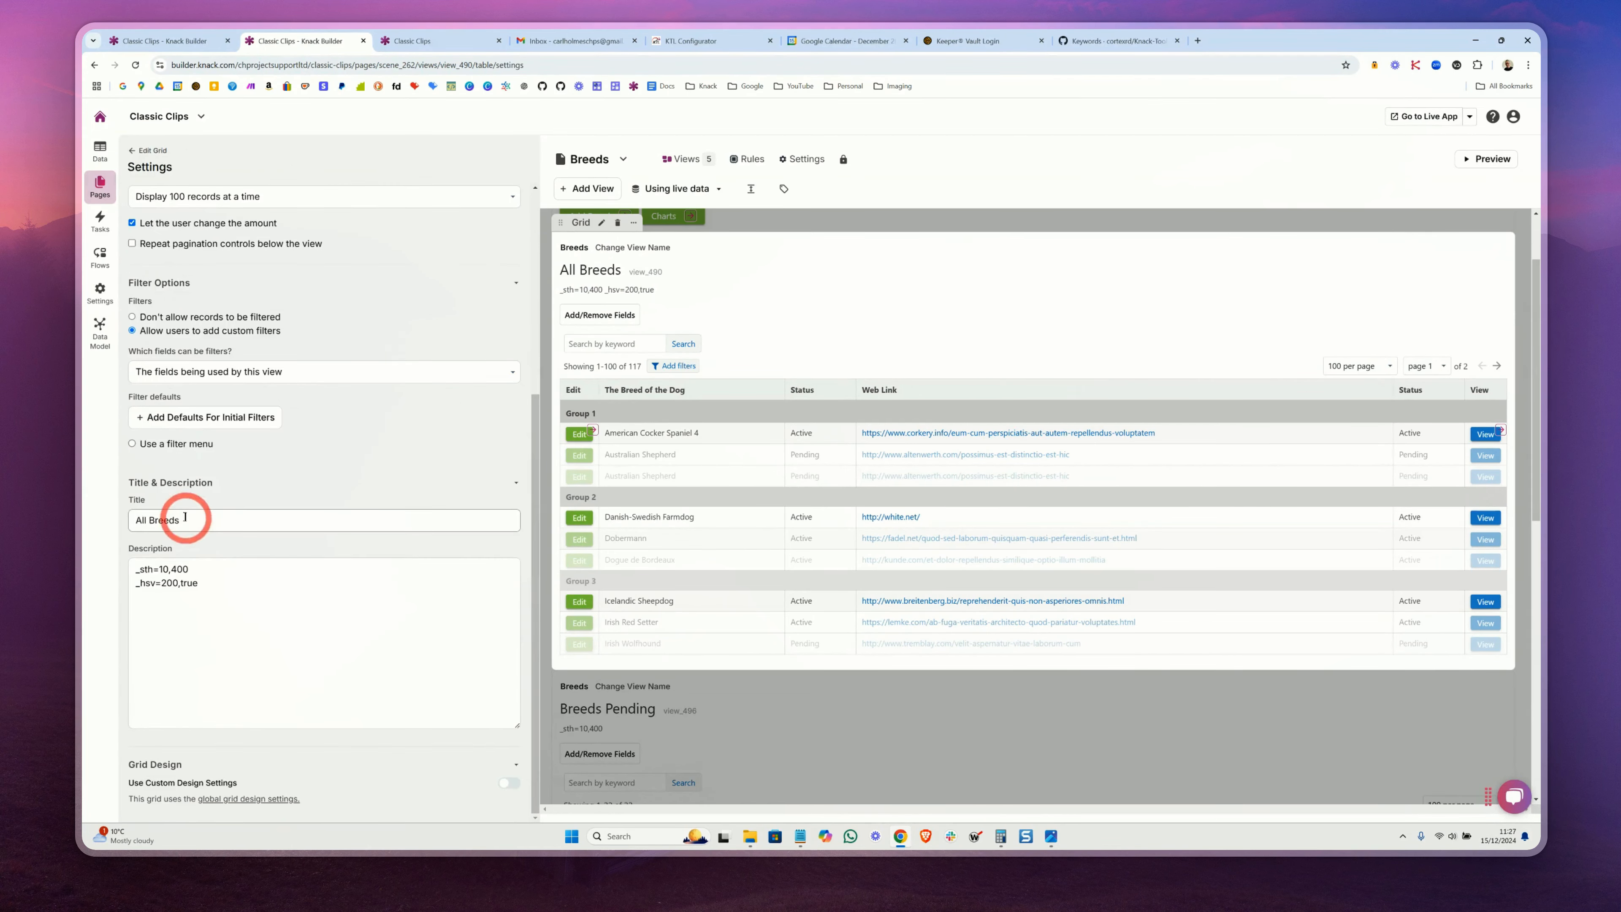
{"action": "left_click_drag", "start_coordinate": [185, 520], "coordinate": [107, 521]}
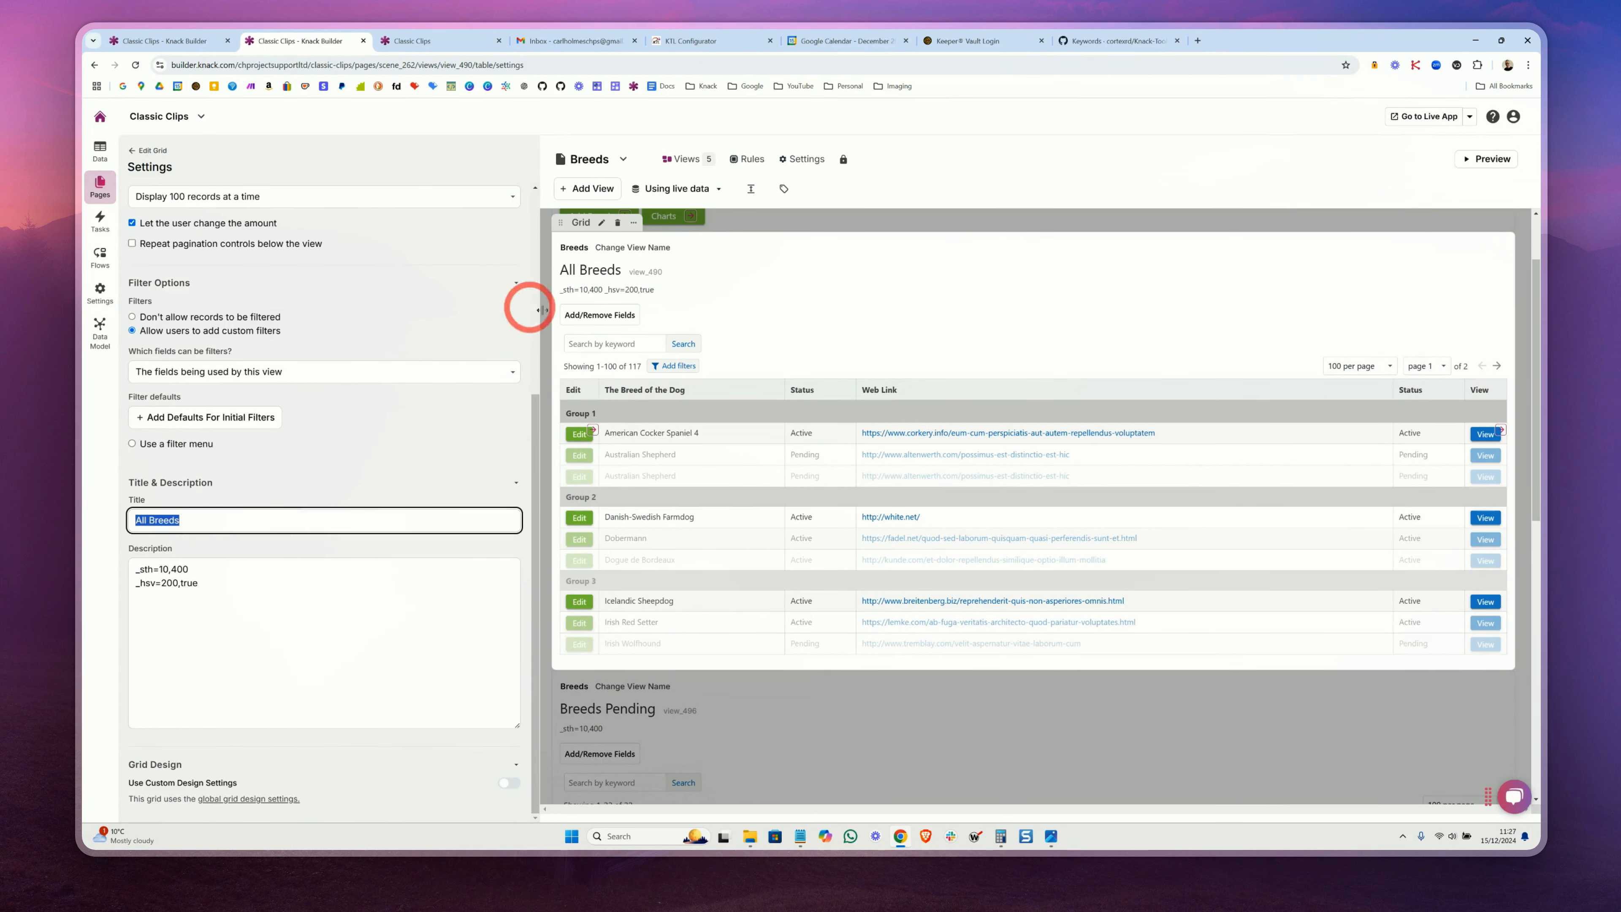
On the live Breeds page, collapse and expand the All Breeds grid twice using its title tab
{"action": "left_click", "coordinate": [444, 44]}
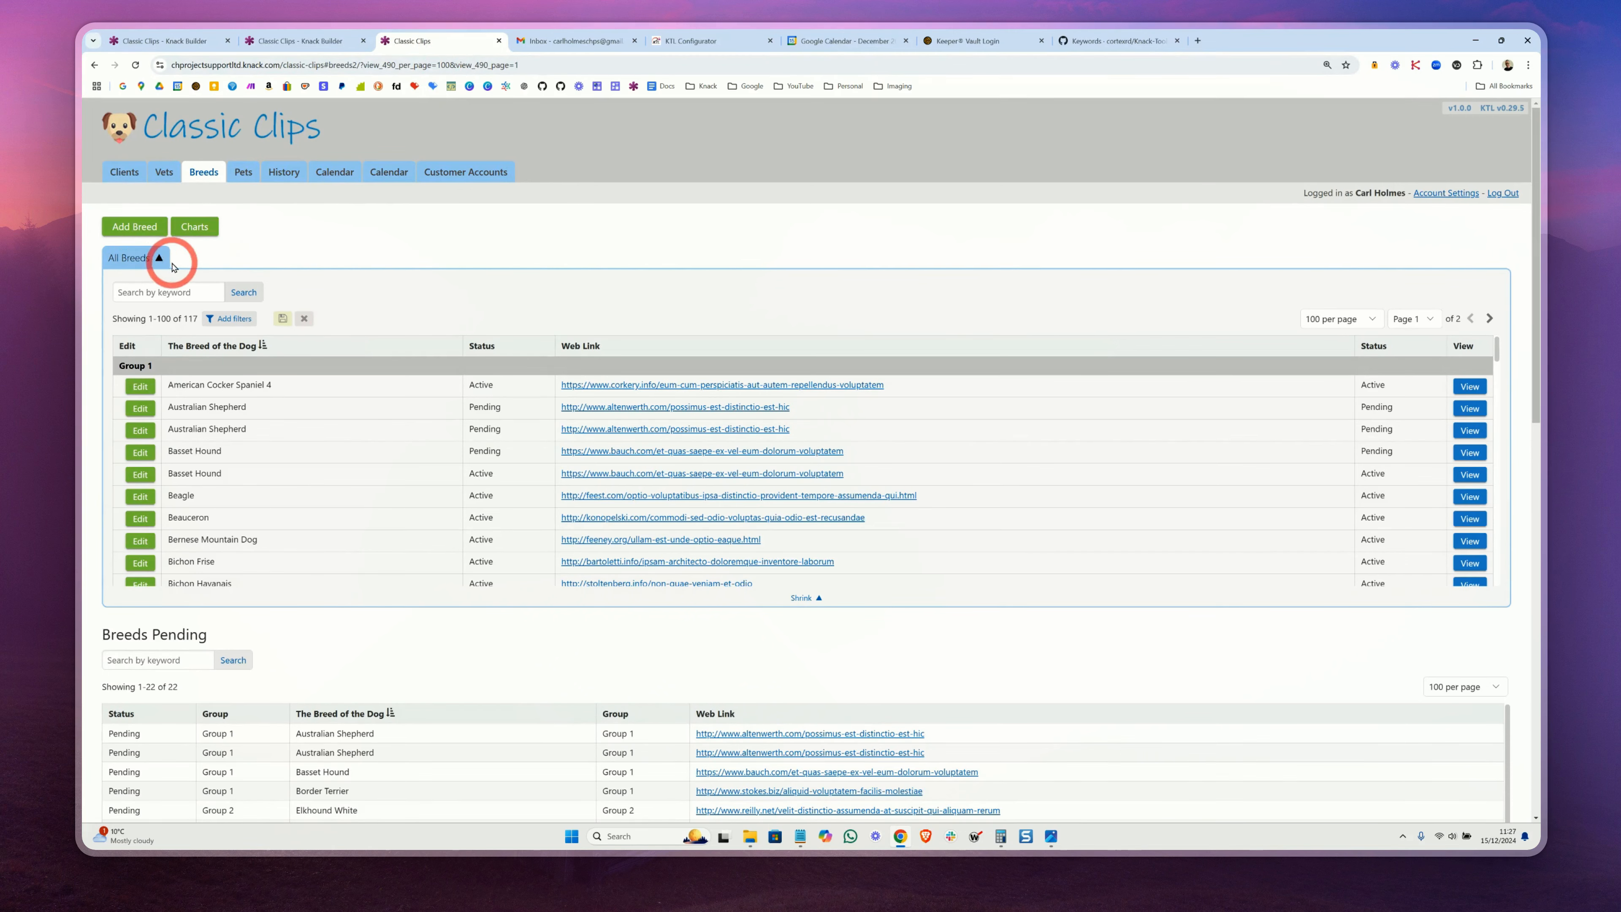
{"action": "left_click", "coordinate": [160, 258]}
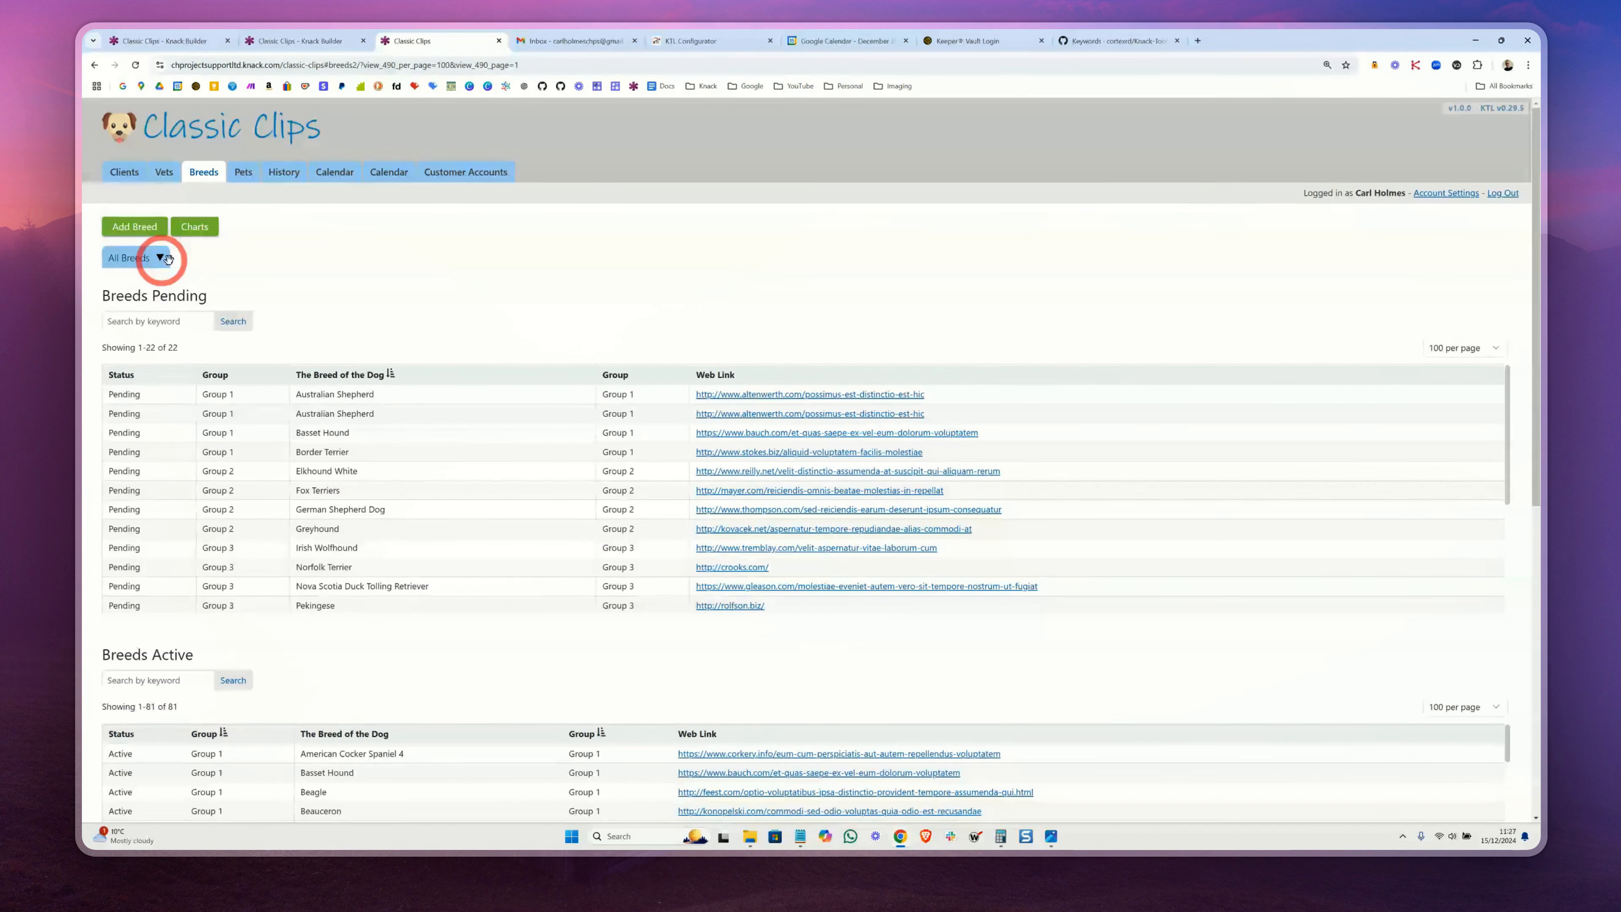
{"action": "left_click", "coordinate": [160, 259]}
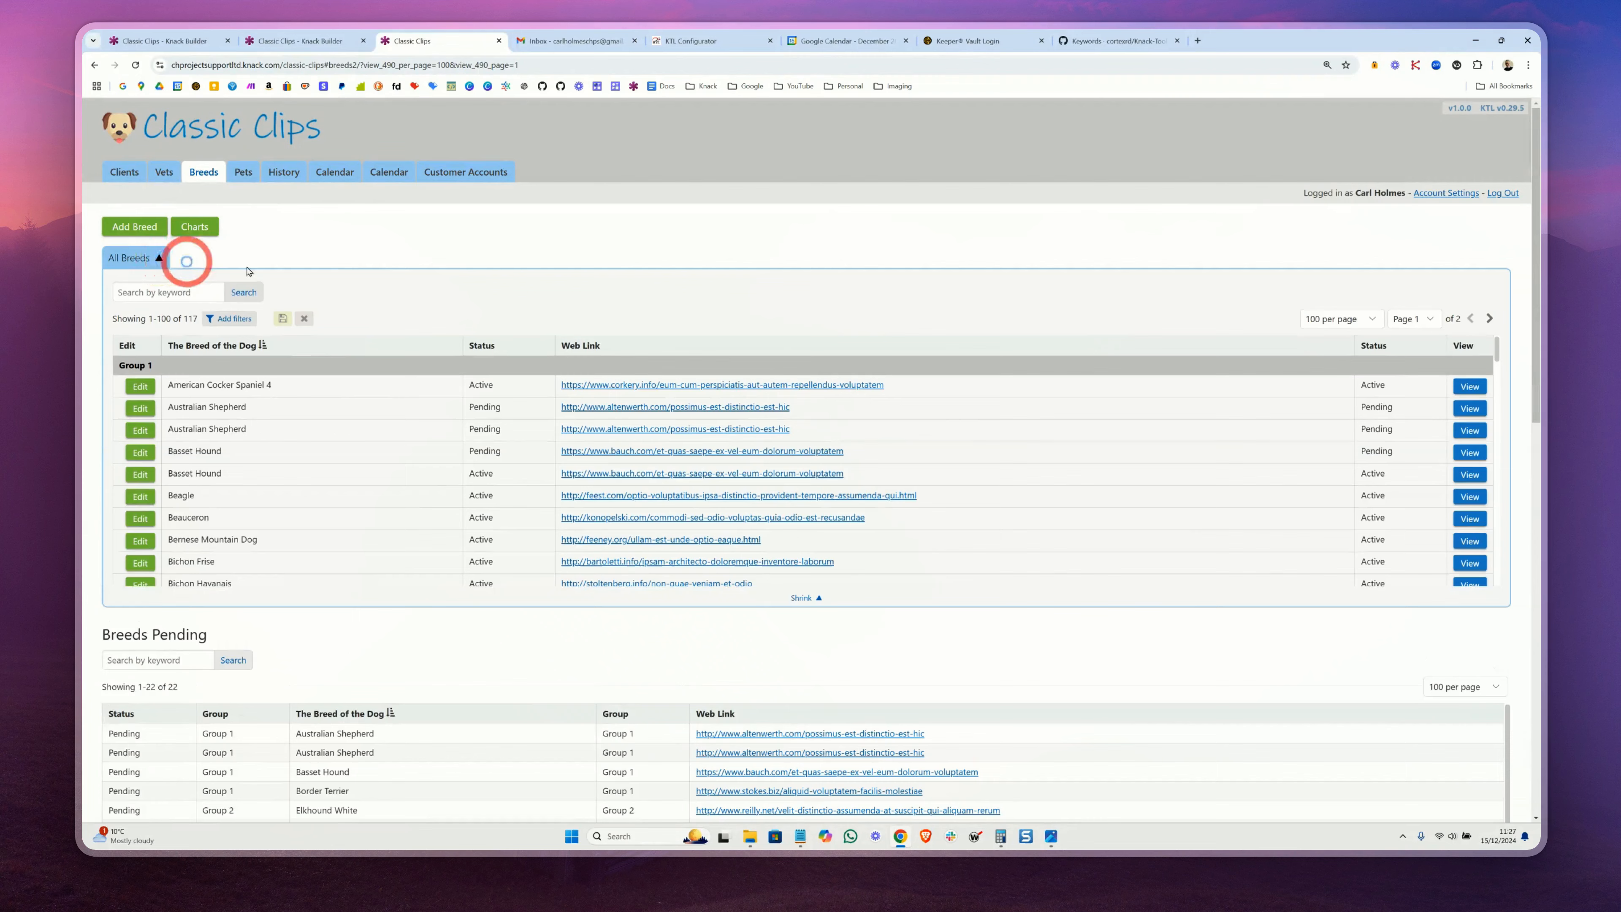
{"action": "left_click", "coordinate": [160, 259]}
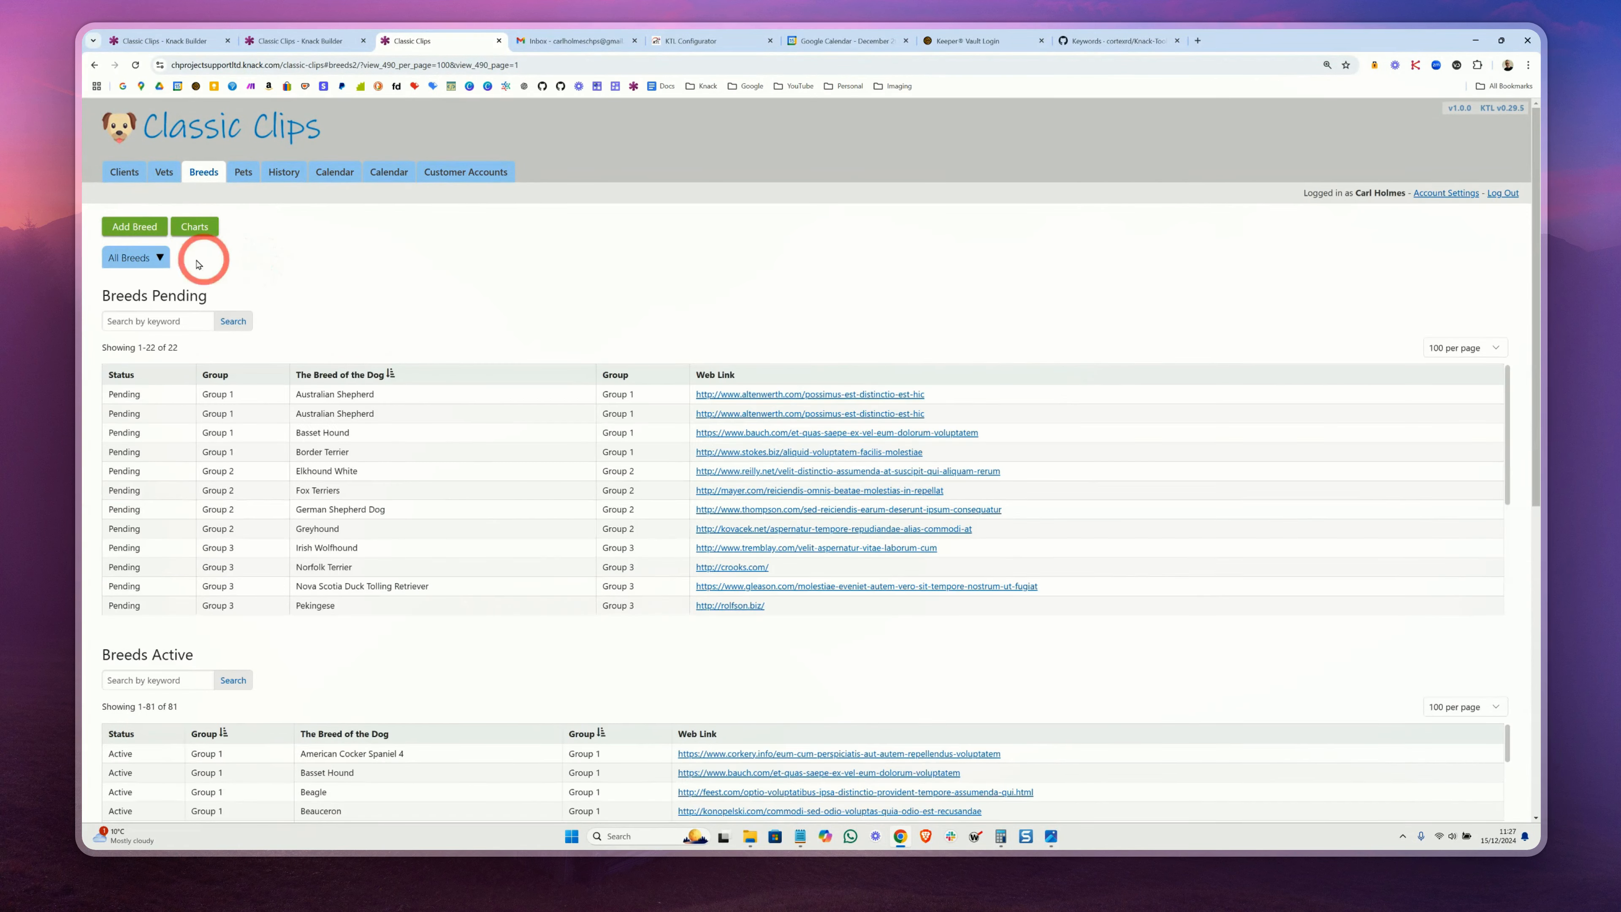
{"action": "left_click", "coordinate": [160, 258]}
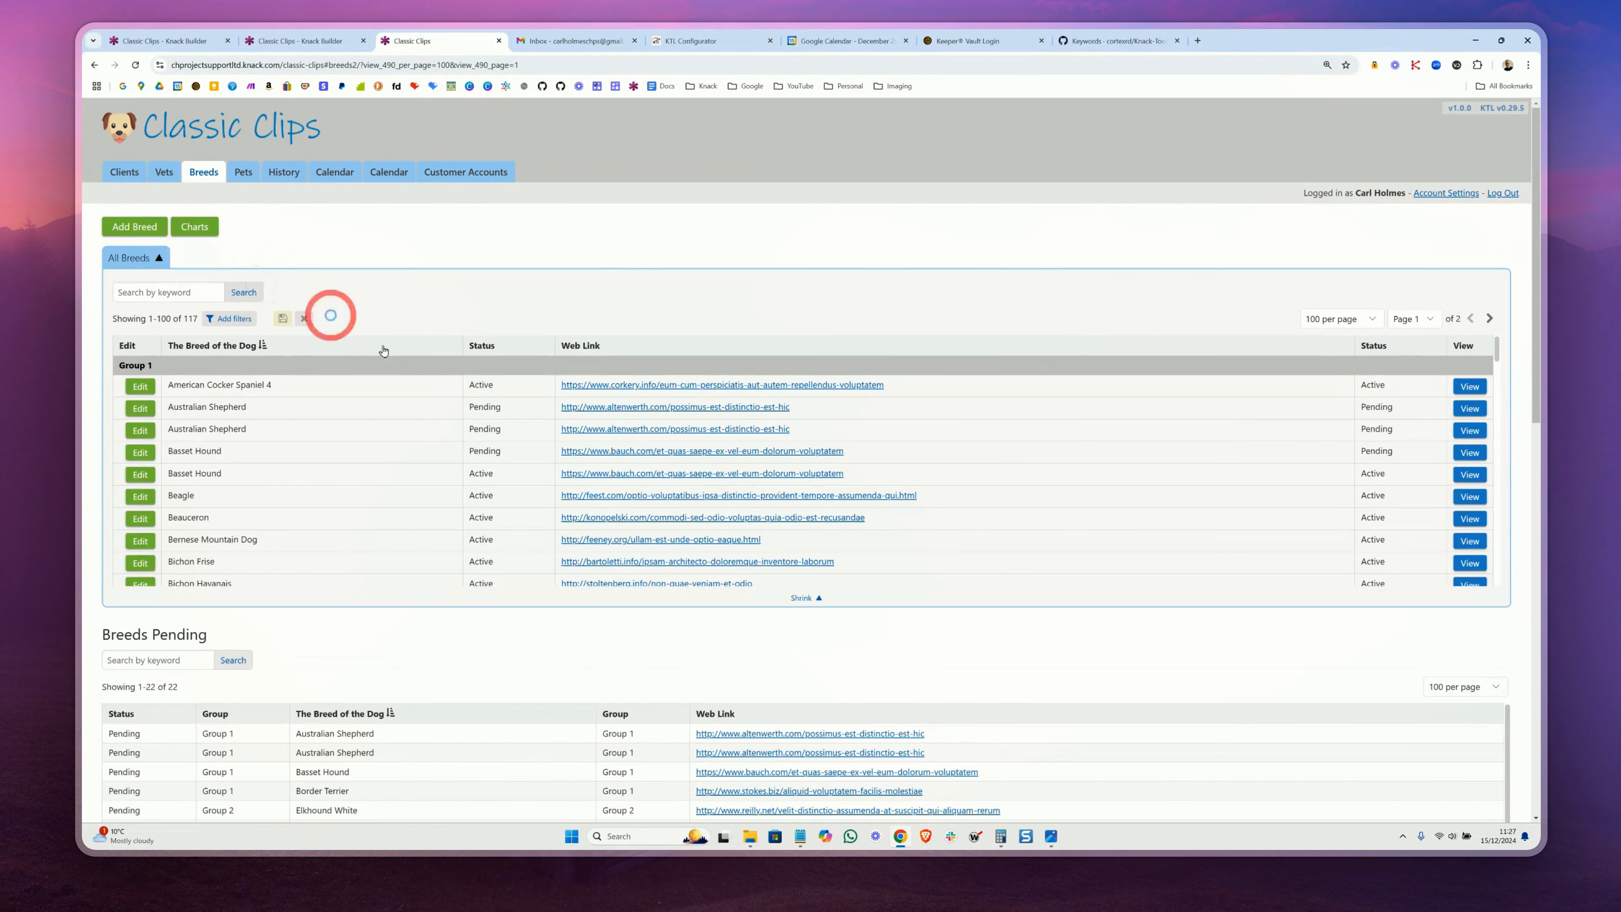
Collapse the live All Breeds grid with its Shrink link, visit the Pets page and return to Breeds to check the default state
{"action": "left_click", "coordinate": [804, 599]}
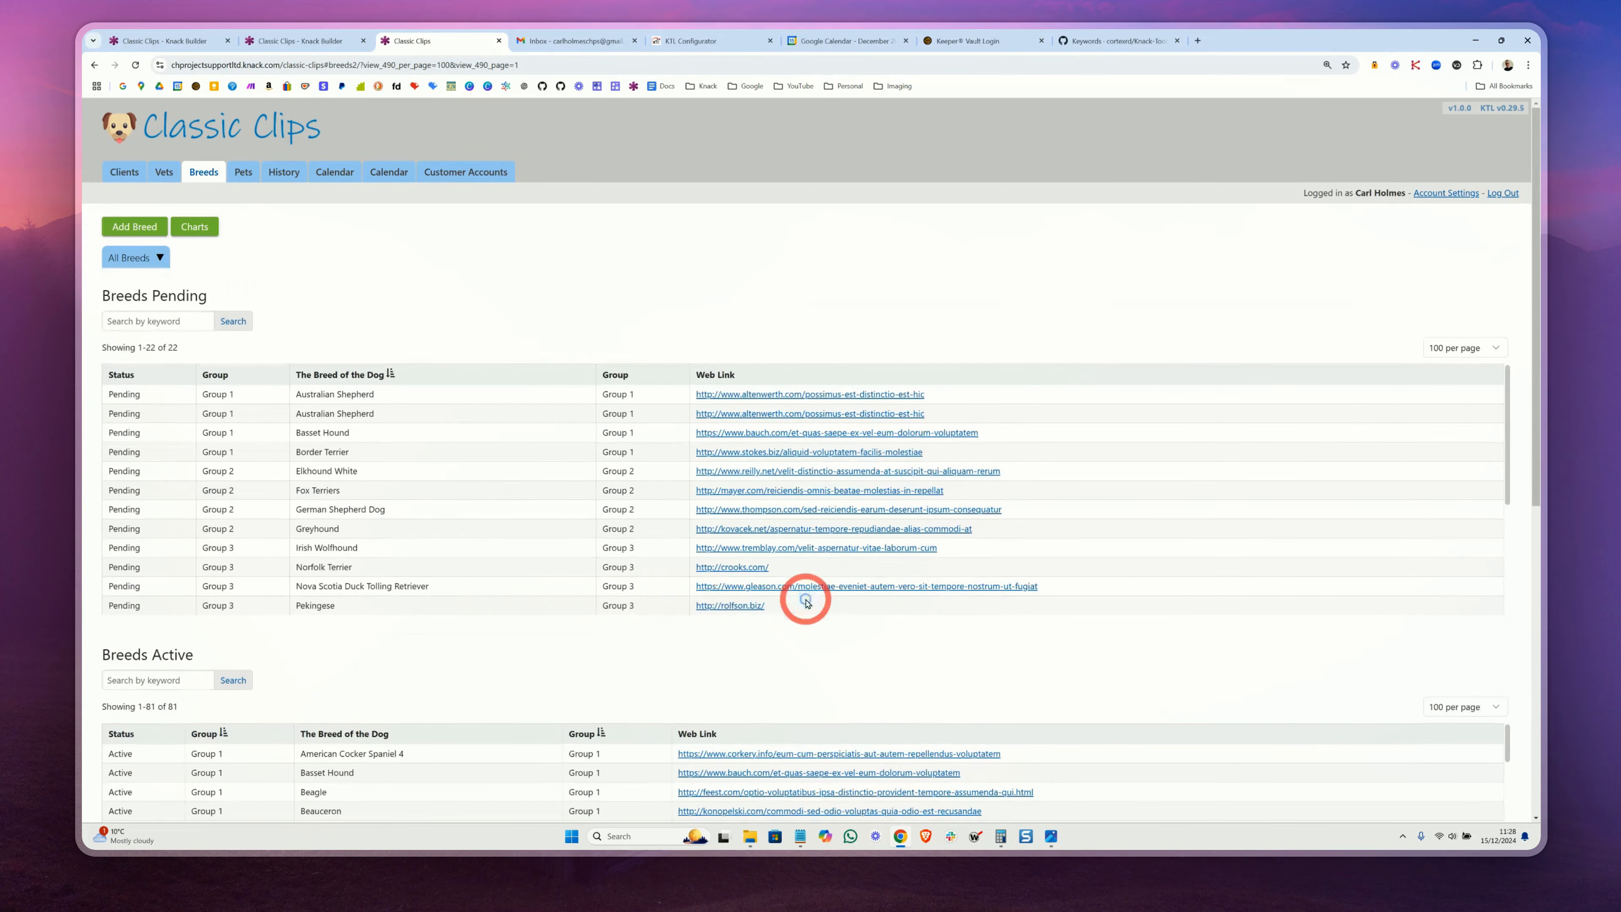
{"action": "left_click", "coordinate": [250, 180]}
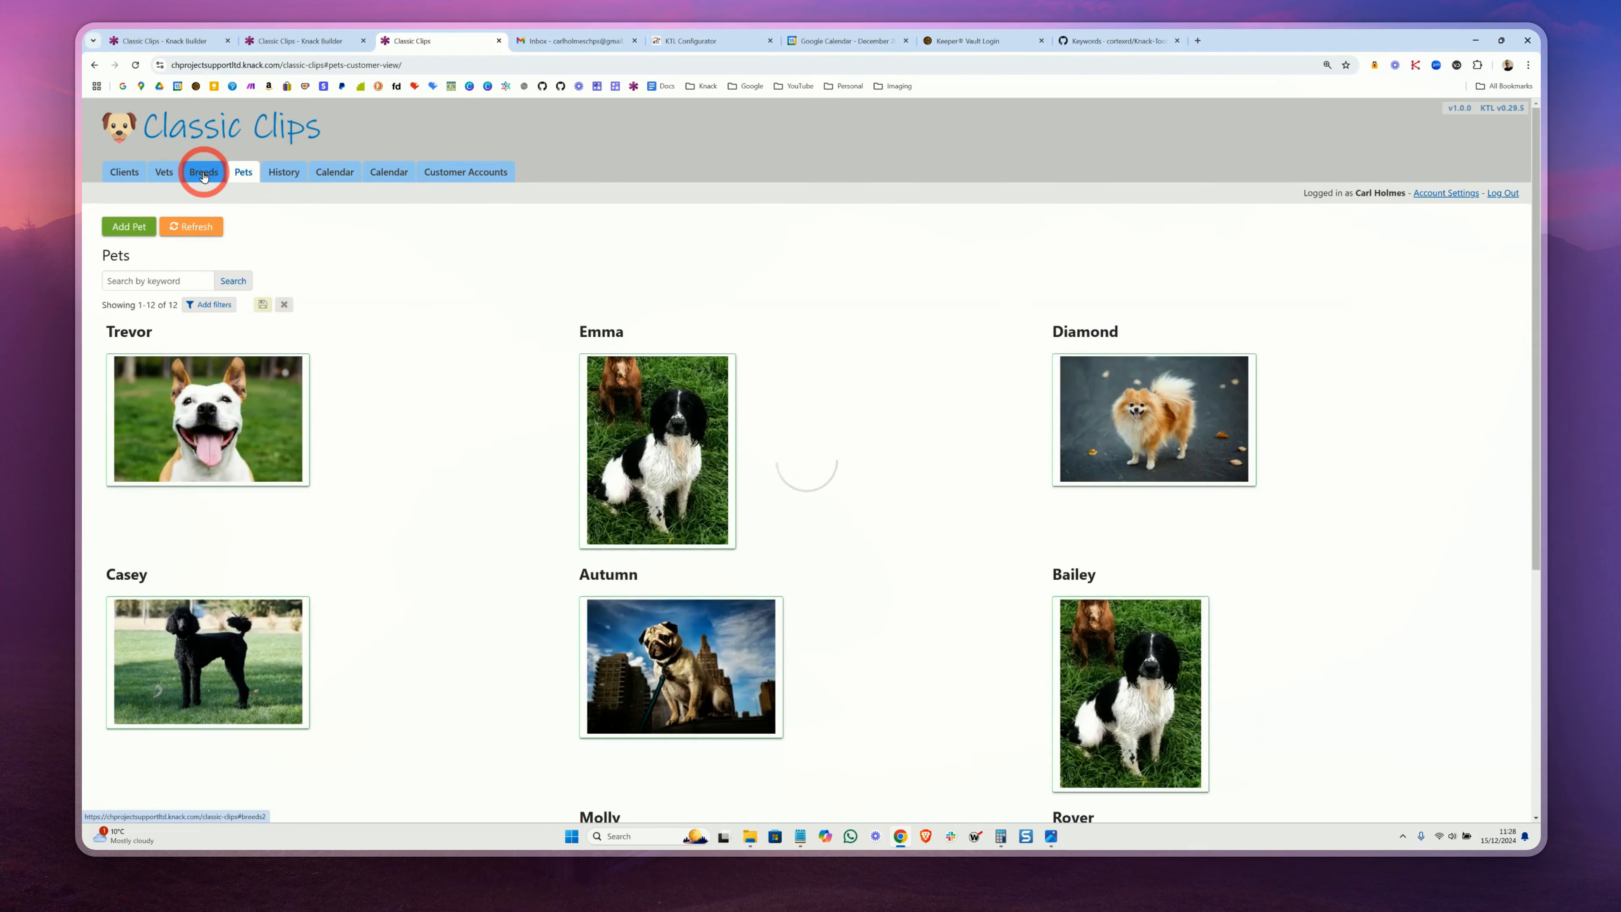
{"action": "left_click", "coordinate": [203, 177]}
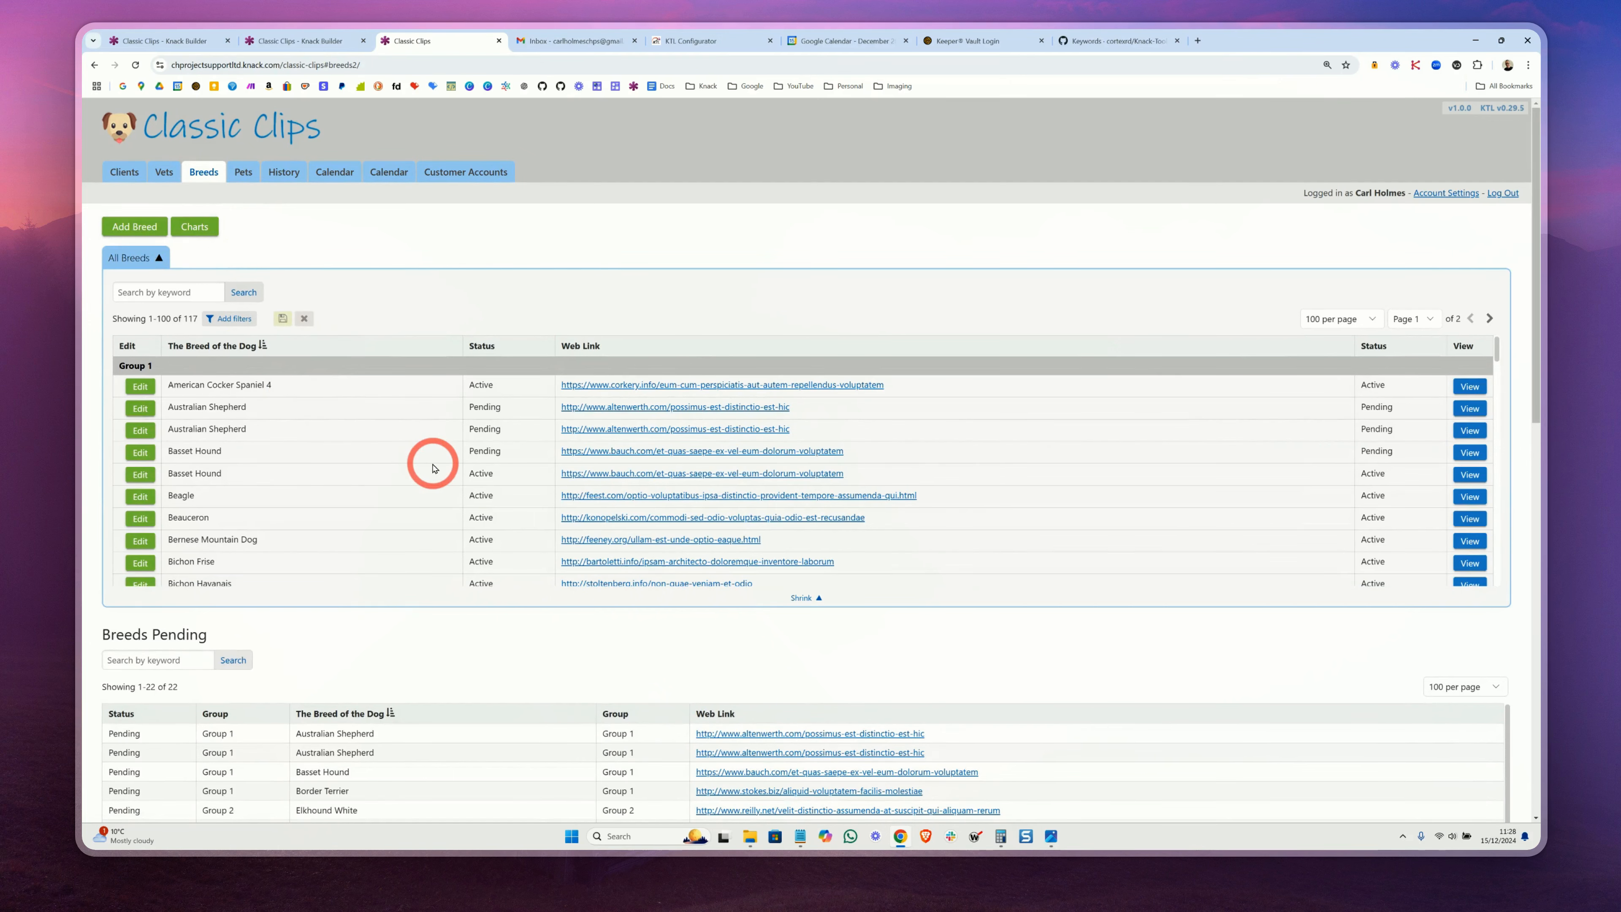
In the builder's Breeds page, review the _sth and _hsv keywords on the All Breeds, Breeds Pending and Breeds Active grids
{"action": "key", "text": "ctrl+shift+Tab"}
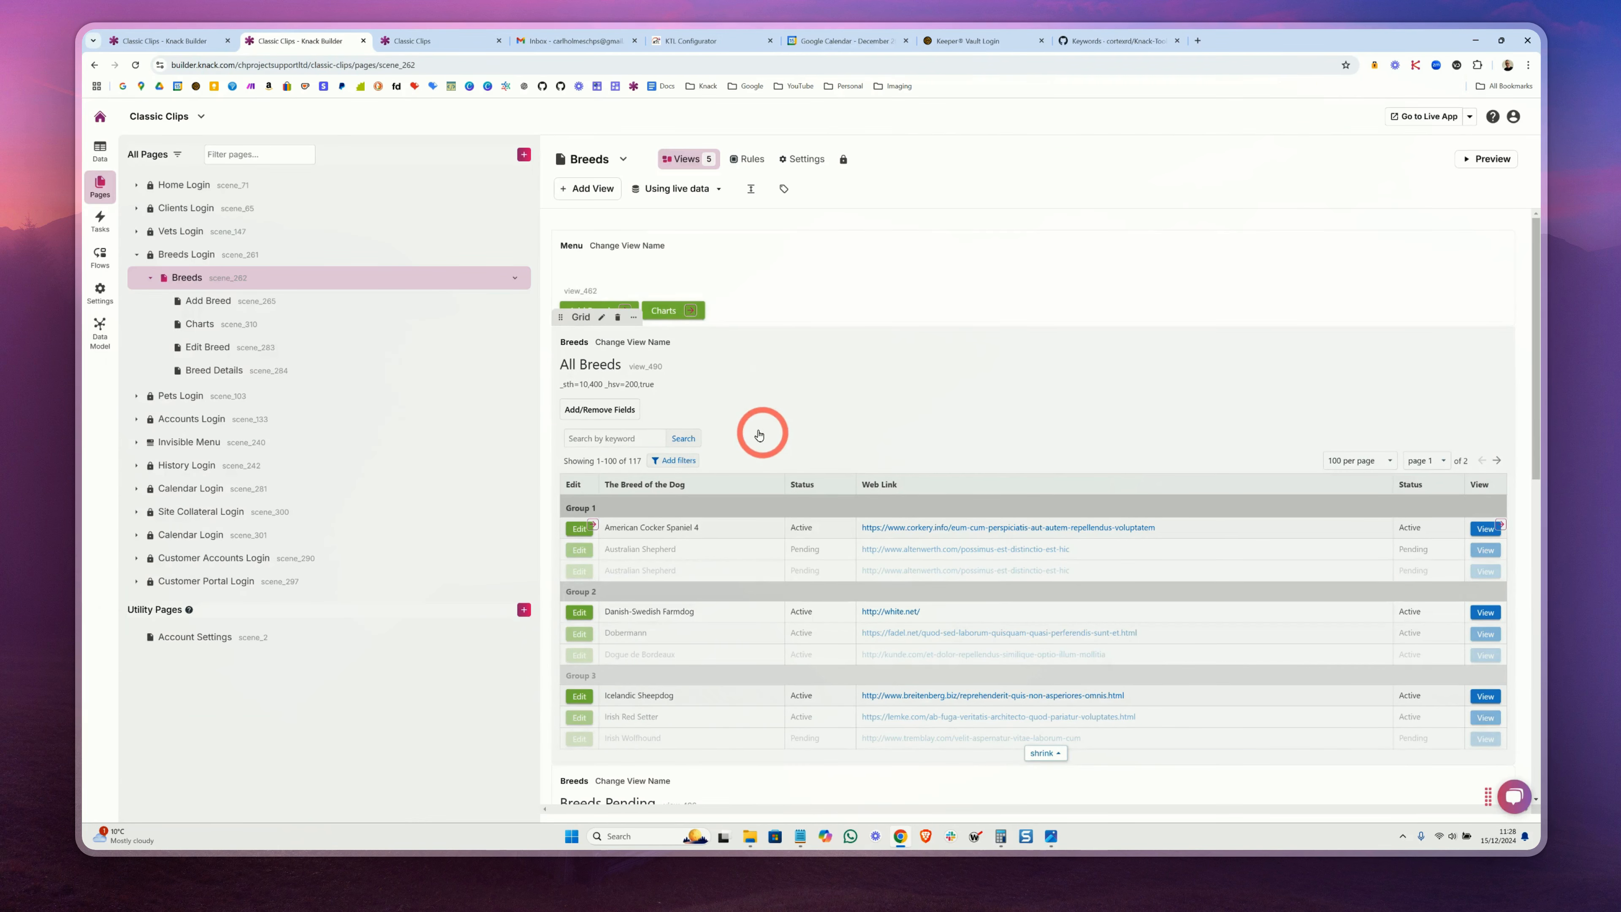
{"action": "scroll", "coordinate": [762, 433], "scroll_direction": "down", "scroll_amount": 9}
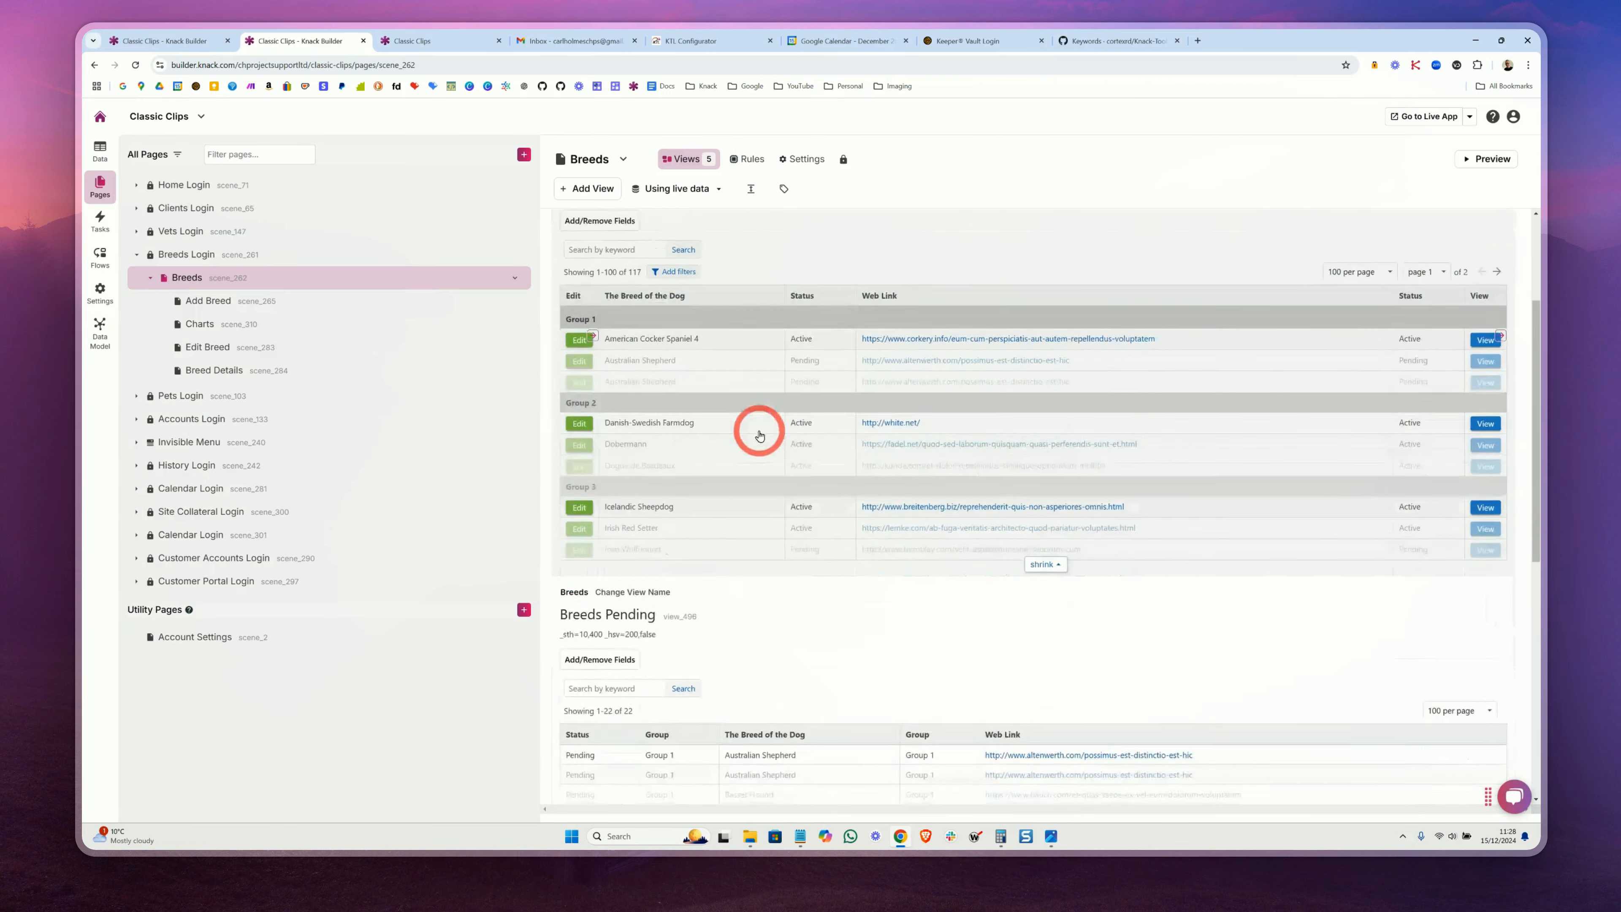
{"action": "scroll", "coordinate": [690, 379], "scroll_direction": "up", "scroll_amount": 2}
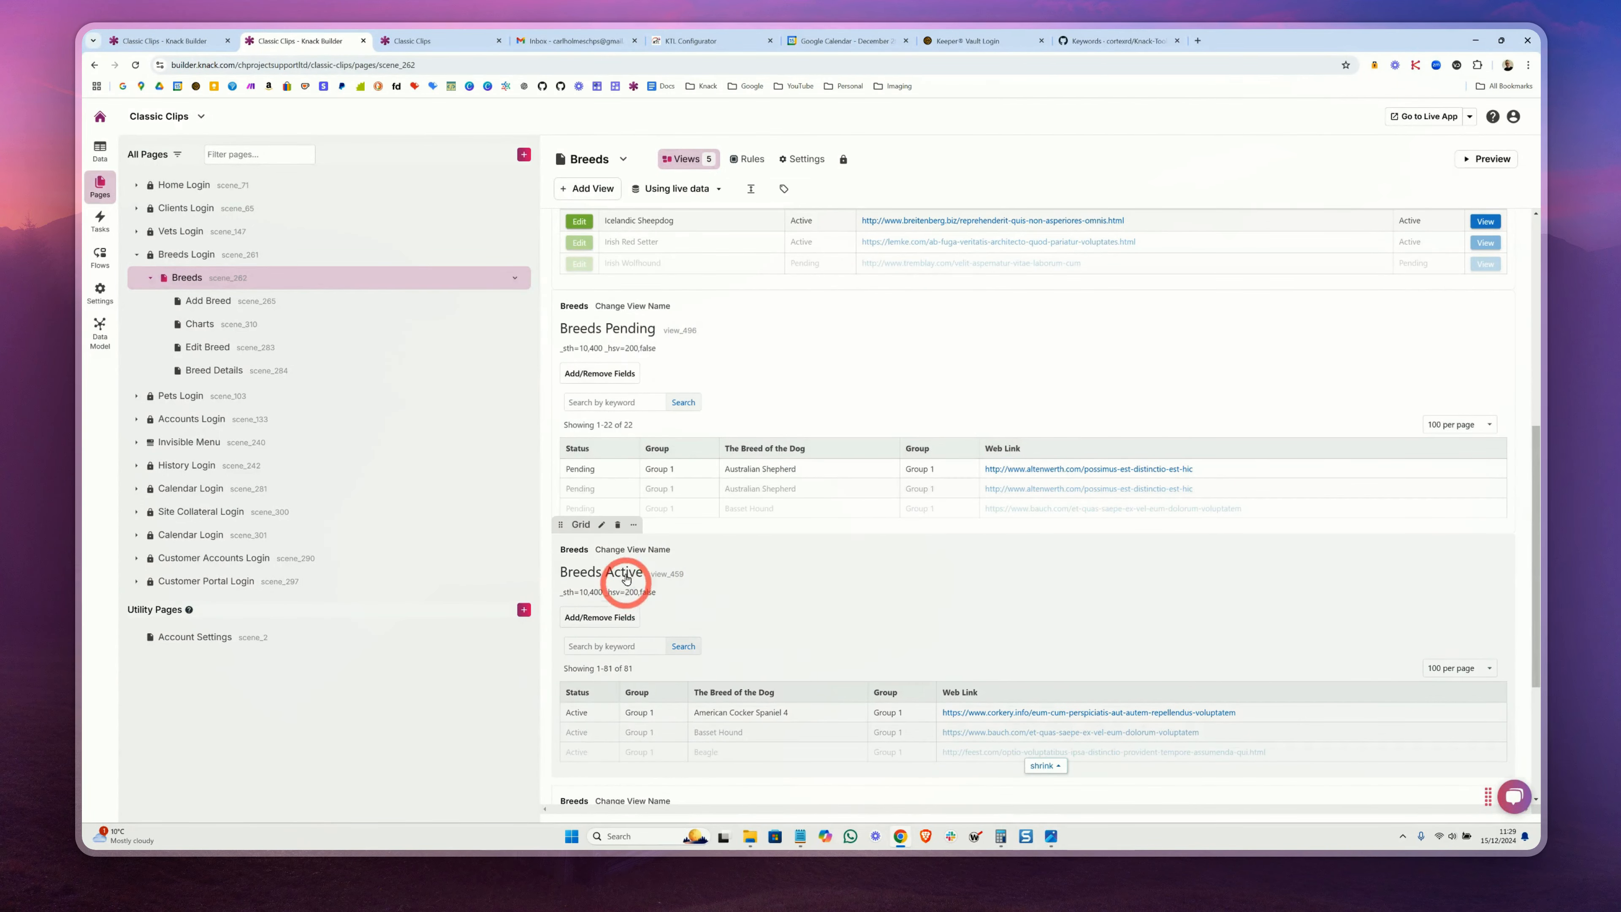
{"action": "scroll", "coordinate": [631, 584], "scroll_direction": "down", "scroll_amount": 4}
Open the Breeds Inactive grid's settings and examine the _hsv=200,false keyword in its description
{"action": "left_click", "coordinate": [678, 626]}
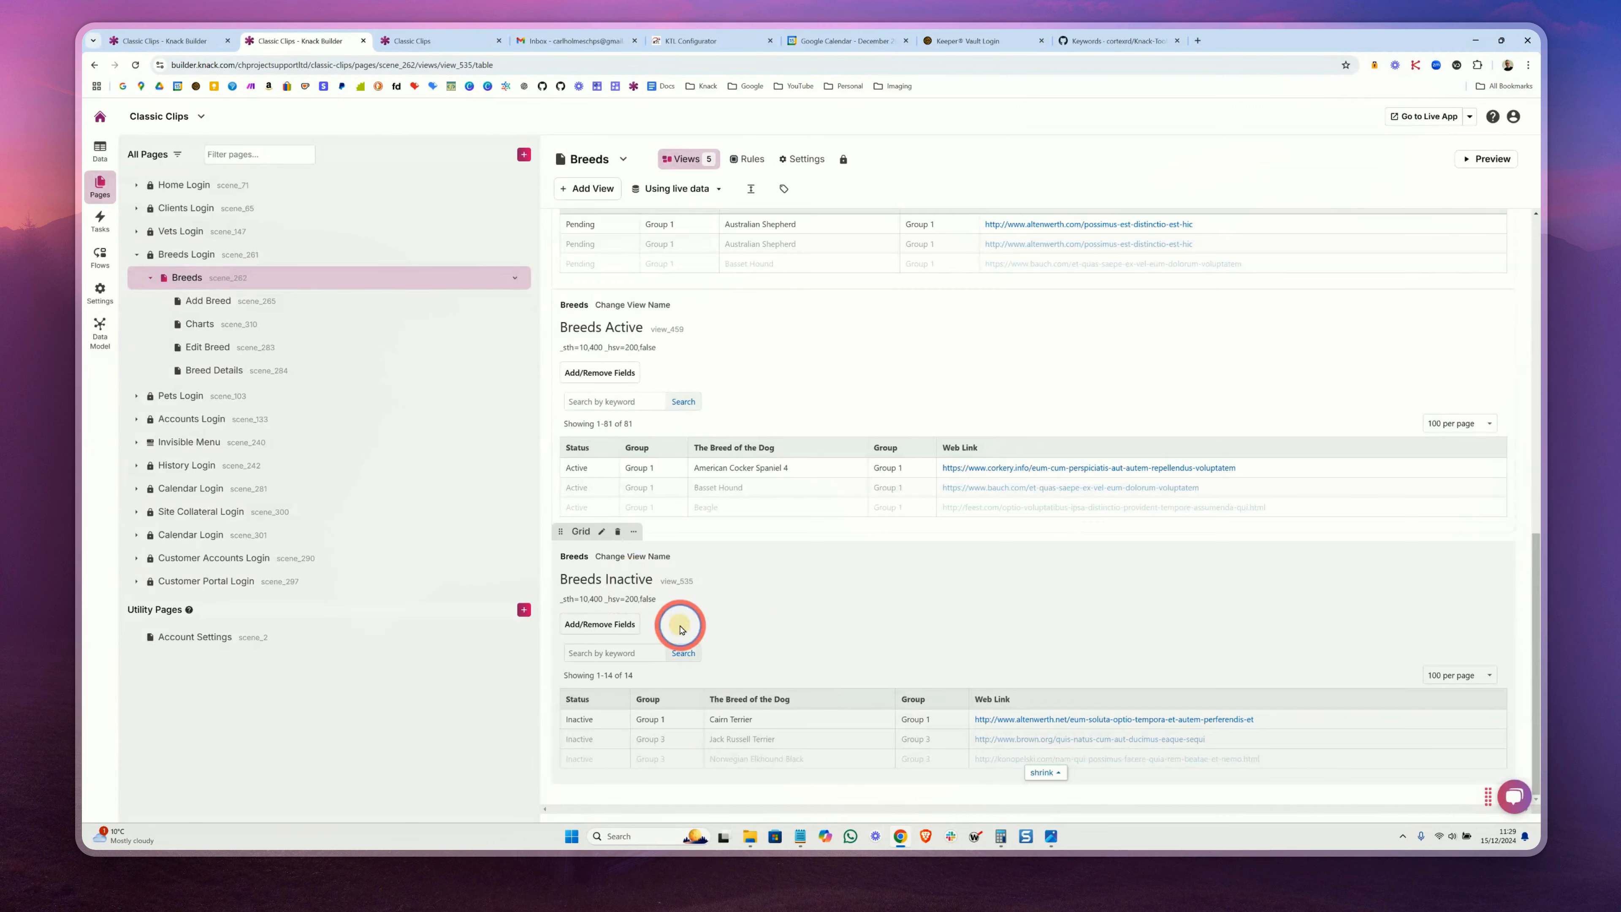
{"action": "left_click", "coordinate": [156, 238]}
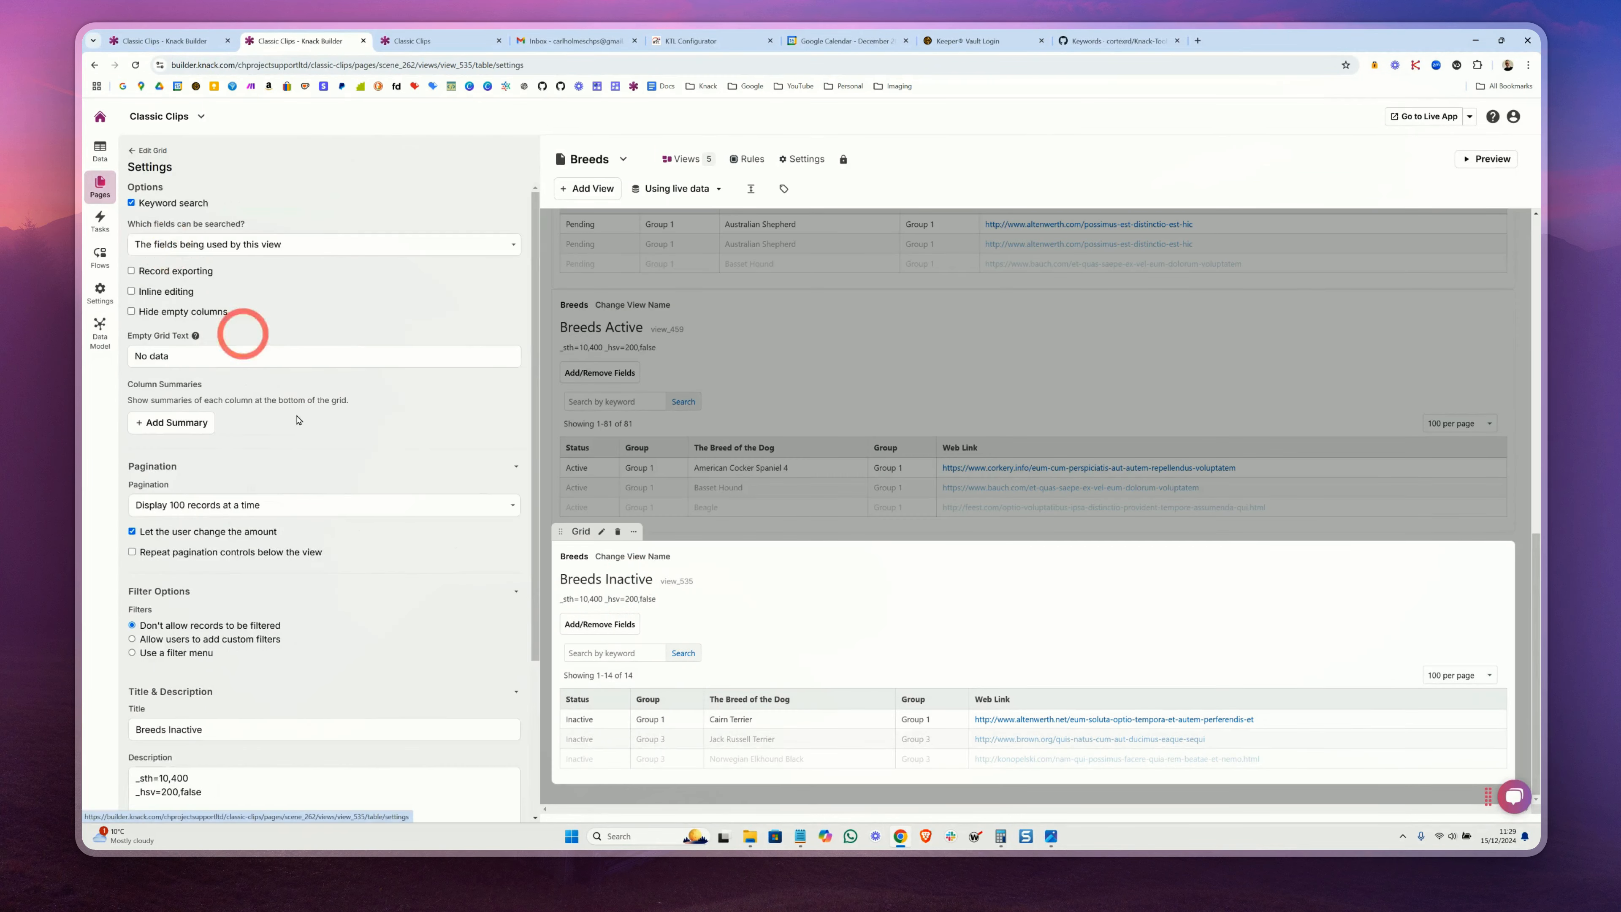
{"action": "scroll", "coordinate": [268, 562], "scroll_direction": "down", "scroll_amount": 5}
{"action": "triple_click", "coordinate": [220, 589]}
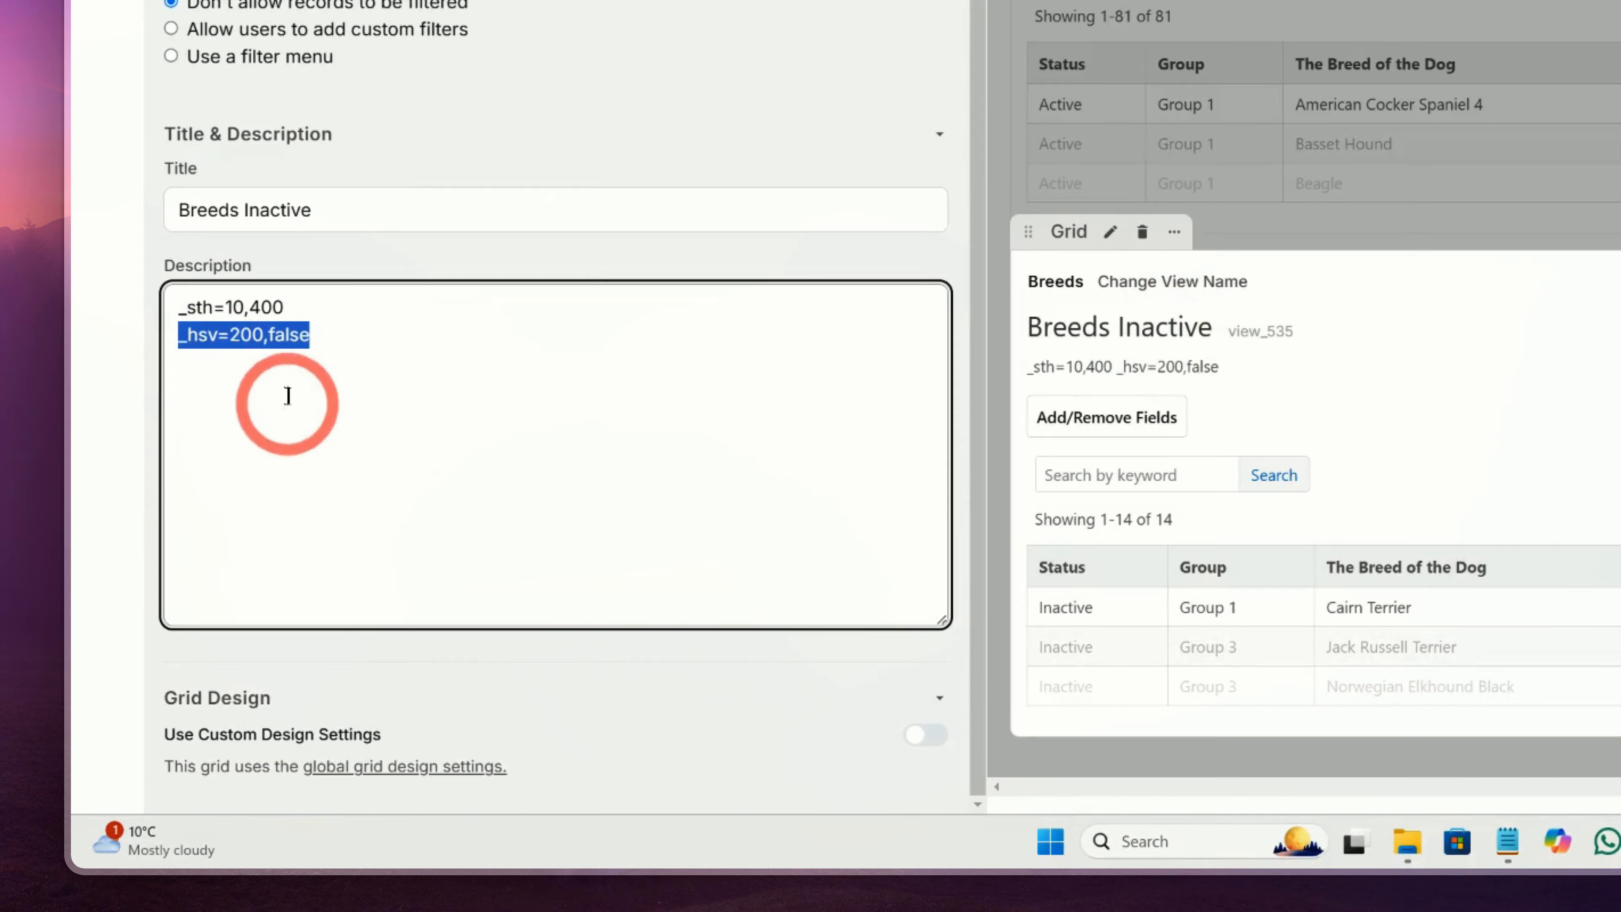
{"action": "left_click", "coordinate": [308, 338]}
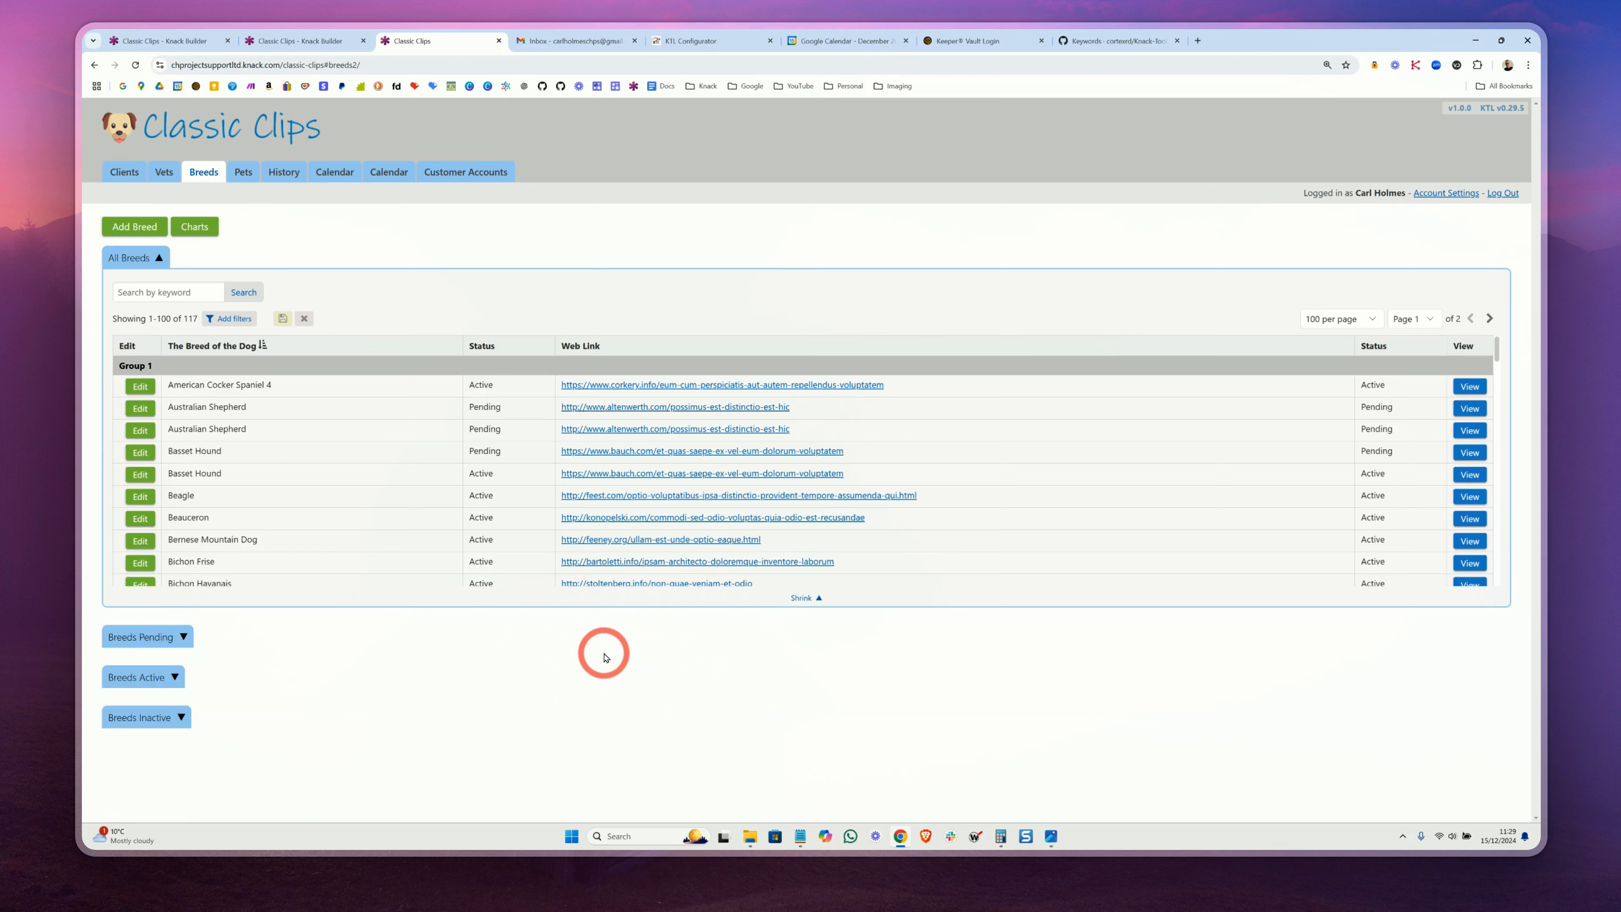
Expand the live Breeds Pending grid, check its records under the sticky header, and collapse the grid again
{"action": "left_click", "coordinate": [181, 636]}
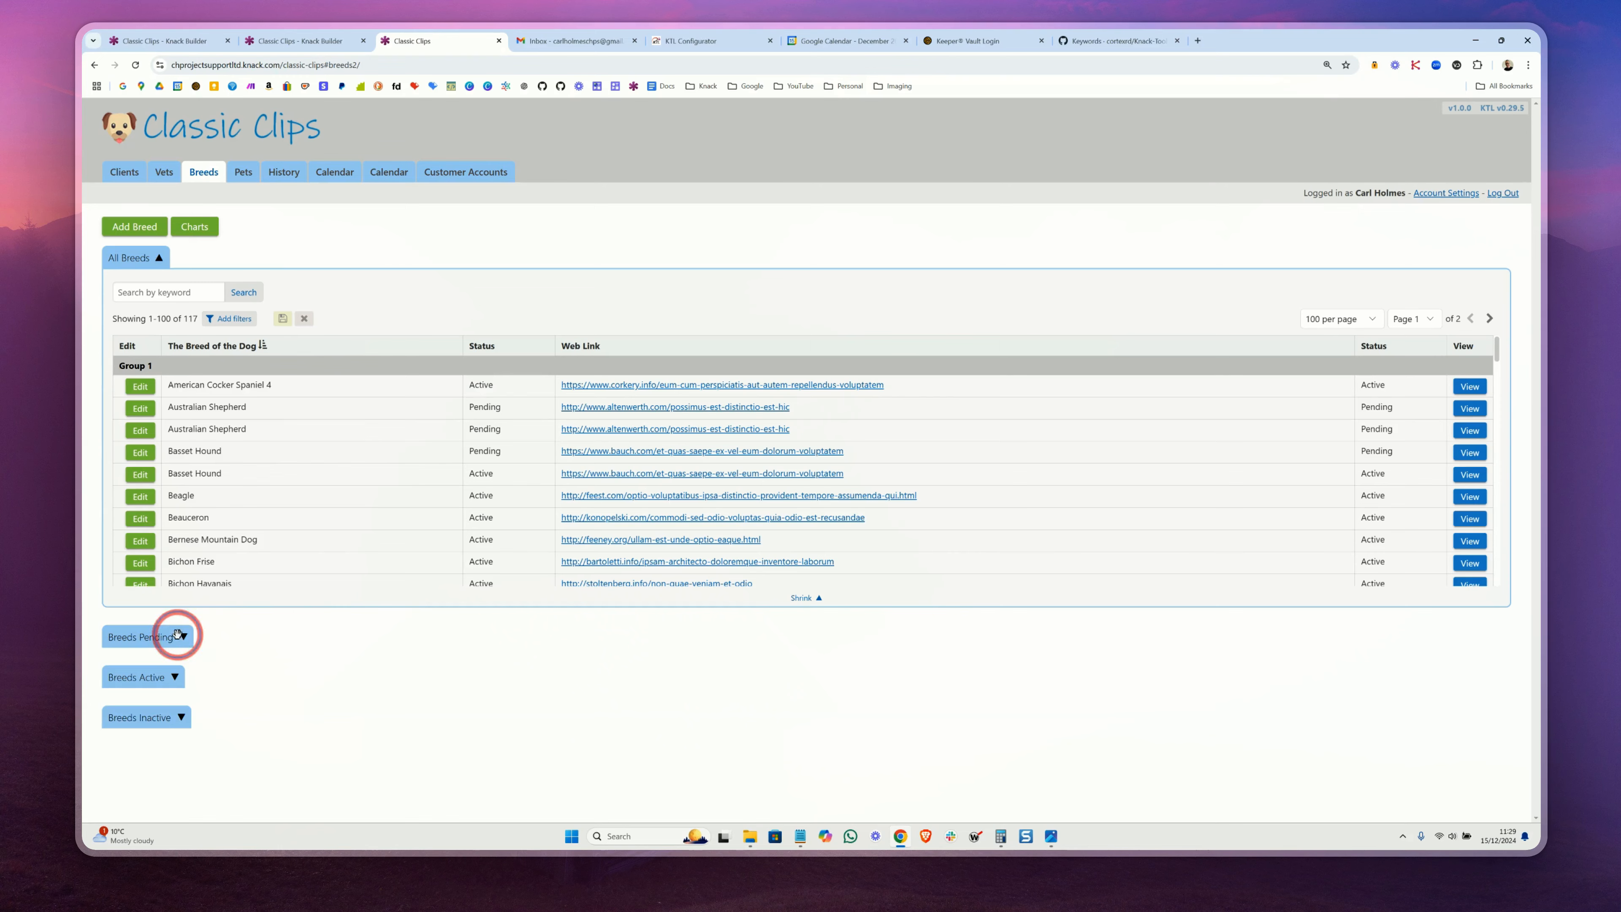
{"action": "scroll", "coordinate": [271, 610], "scroll_direction": "down", "scroll_amount": 3}
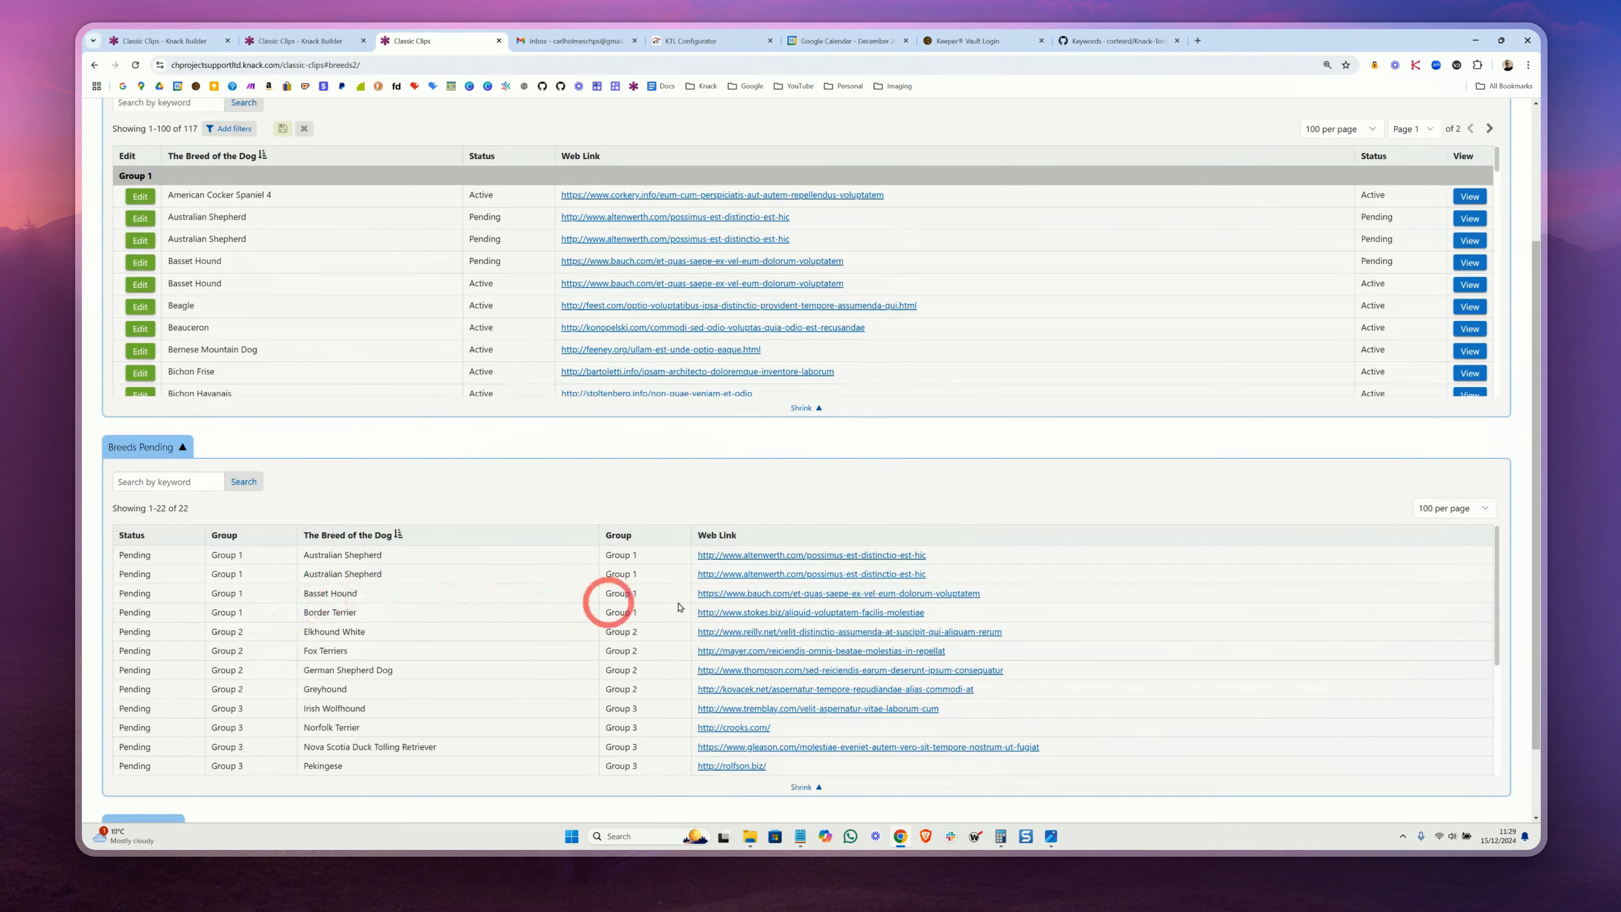
{"action": "scroll", "coordinate": [754, 617], "scroll_direction": "down", "scroll_amount": 3}
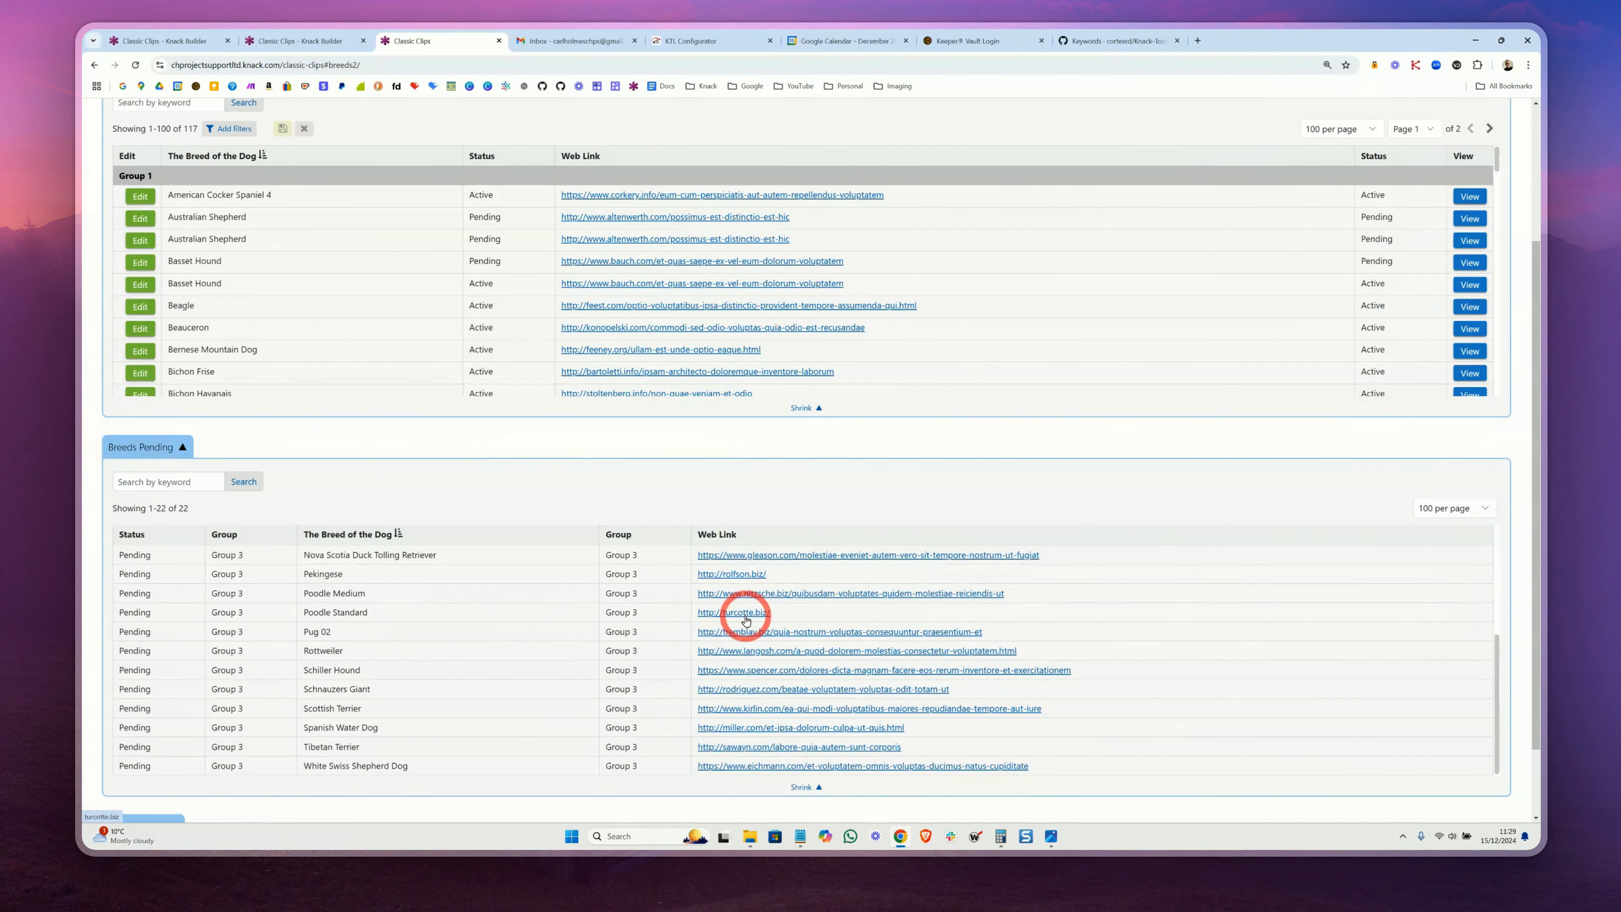
{"action": "scroll", "coordinate": [746, 618], "scroll_direction": "up", "scroll_amount": 3}
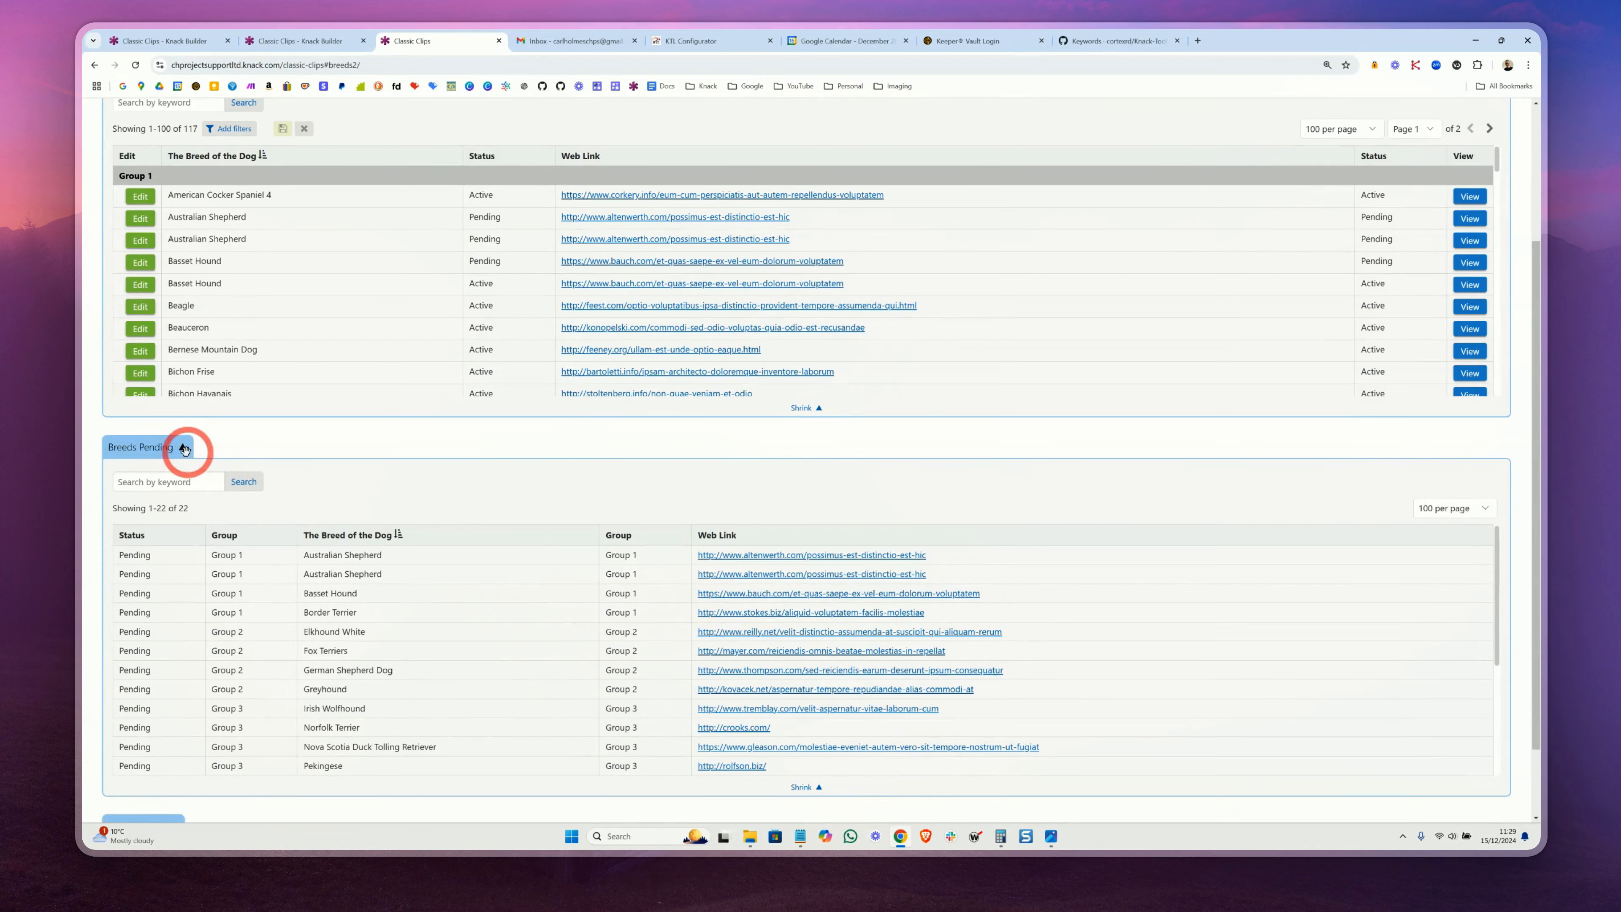
{"action": "left_click", "coordinate": [188, 449]}
Expand the live Breeds Active grid, examine its records and header behaviour through Group 2, and collapse the grid again
{"action": "left_click", "coordinate": [173, 675]}
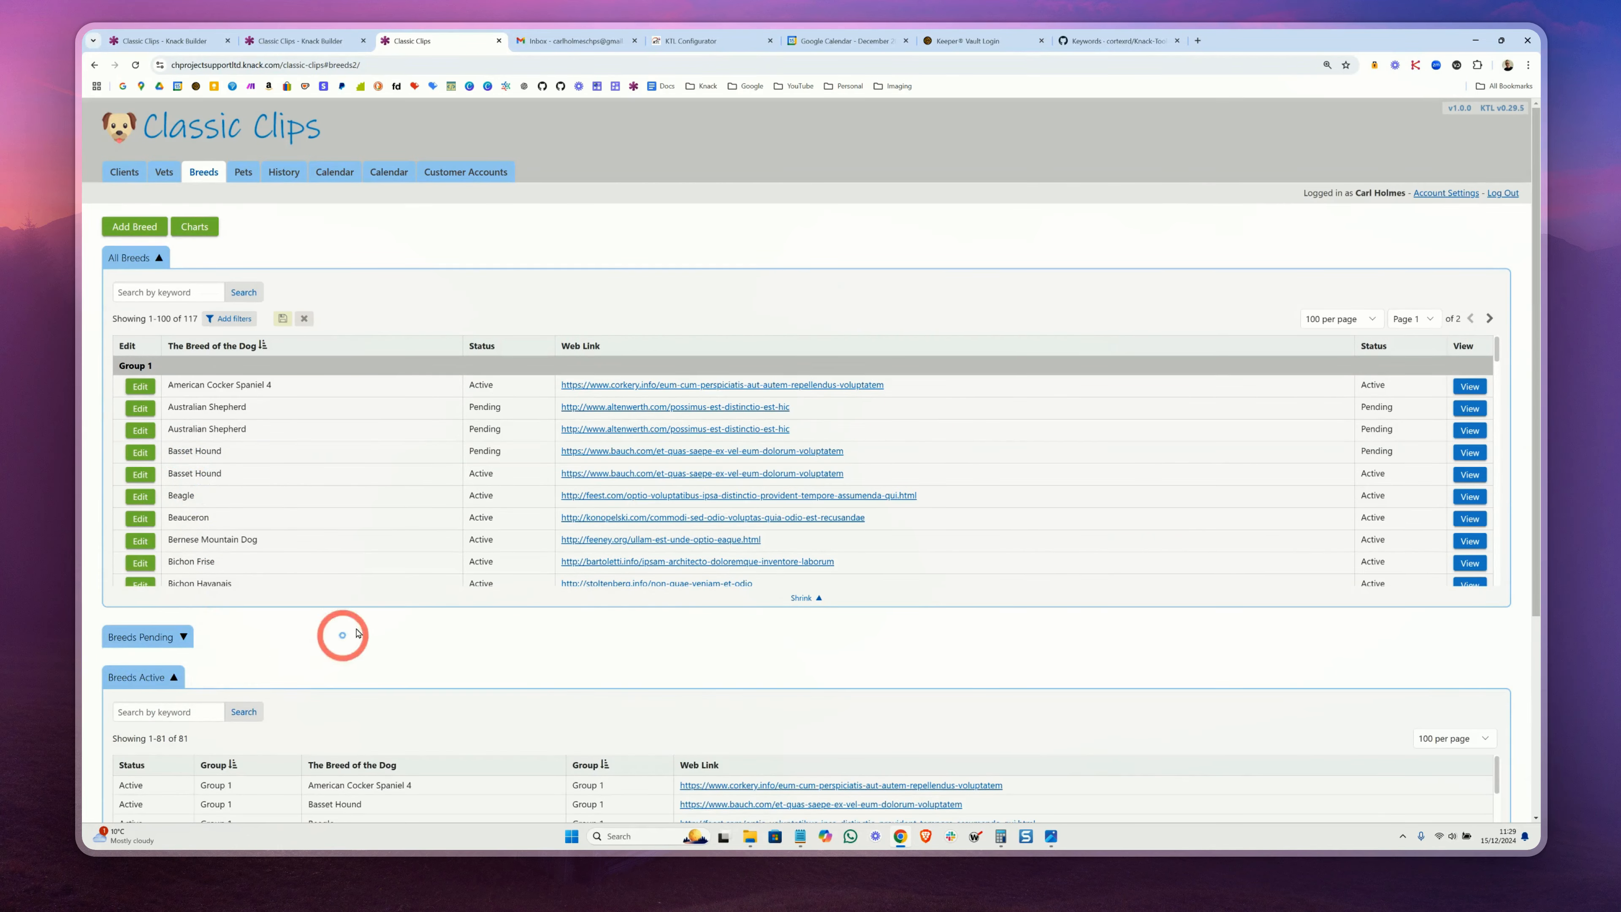
{"action": "scroll", "coordinate": [396, 600], "scroll_direction": "down", "scroll_amount": 4}
{"action": "scroll", "coordinate": [702, 600], "scroll_direction": "down", "scroll_amount": 3}
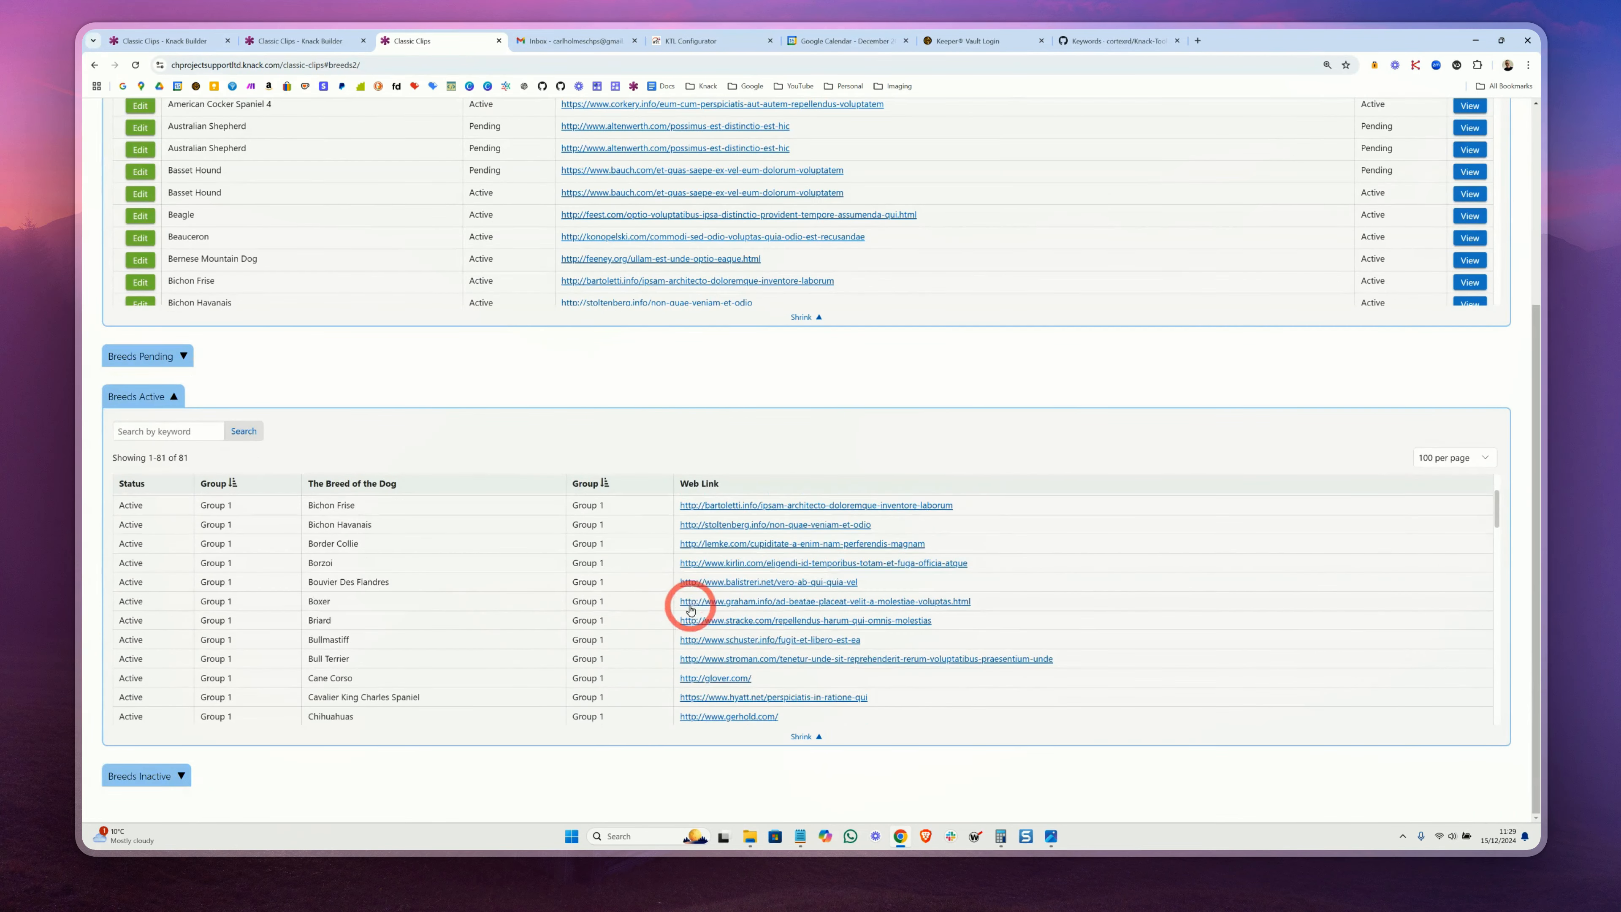
{"action": "scroll", "coordinate": [700, 602], "scroll_direction": "down", "scroll_amount": 8}
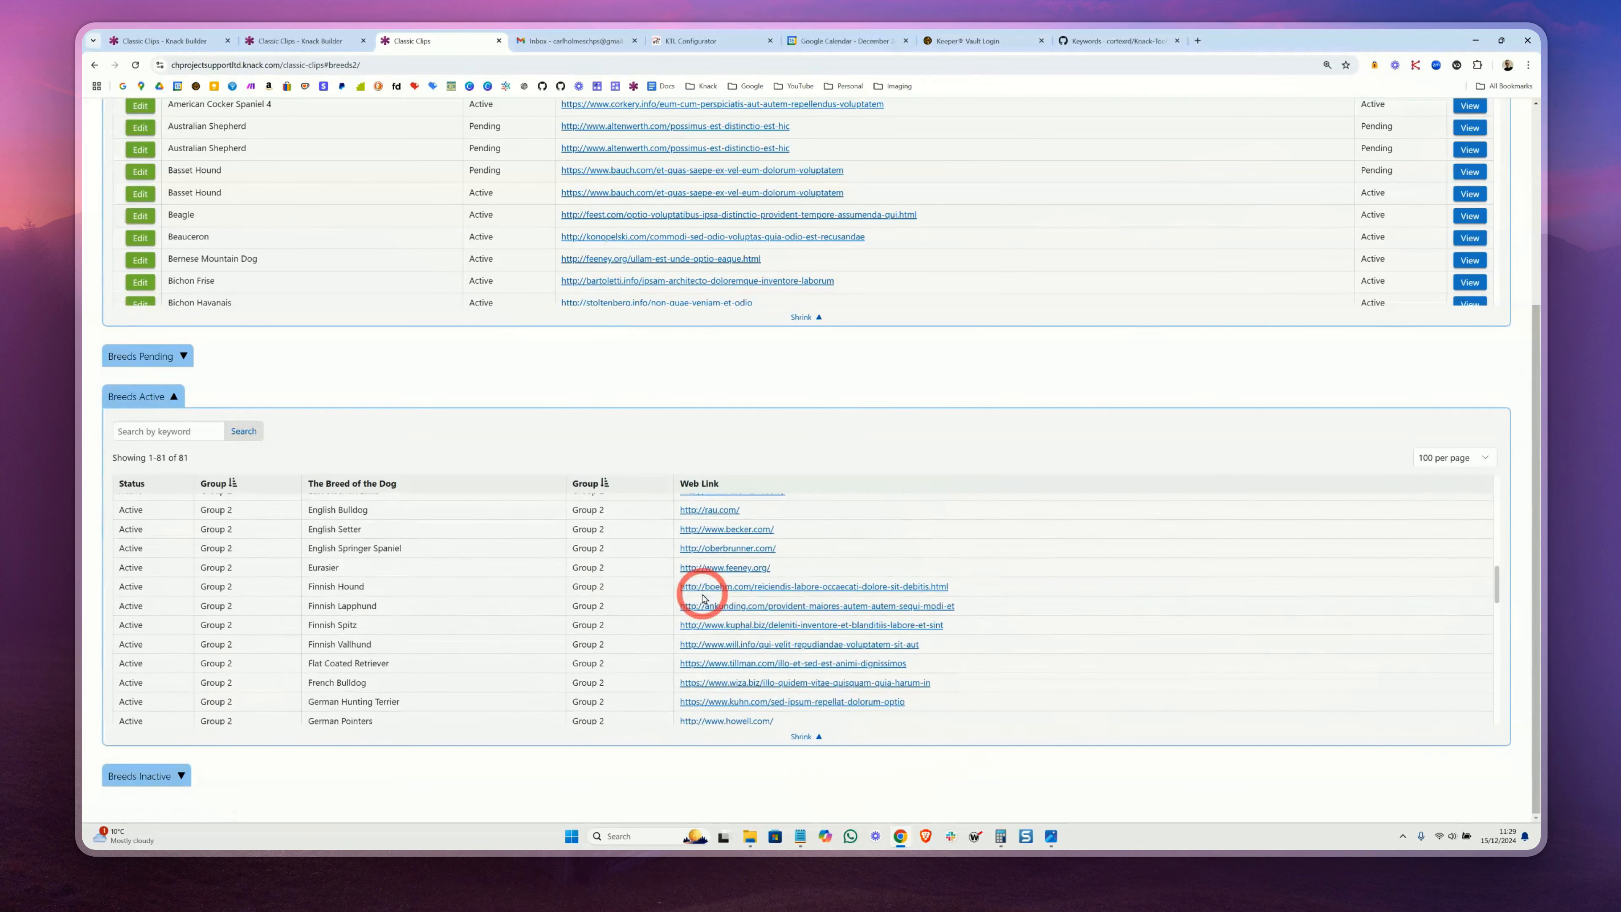
{"action": "scroll", "coordinate": [703, 597], "scroll_direction": "down", "scroll_amount": 2}
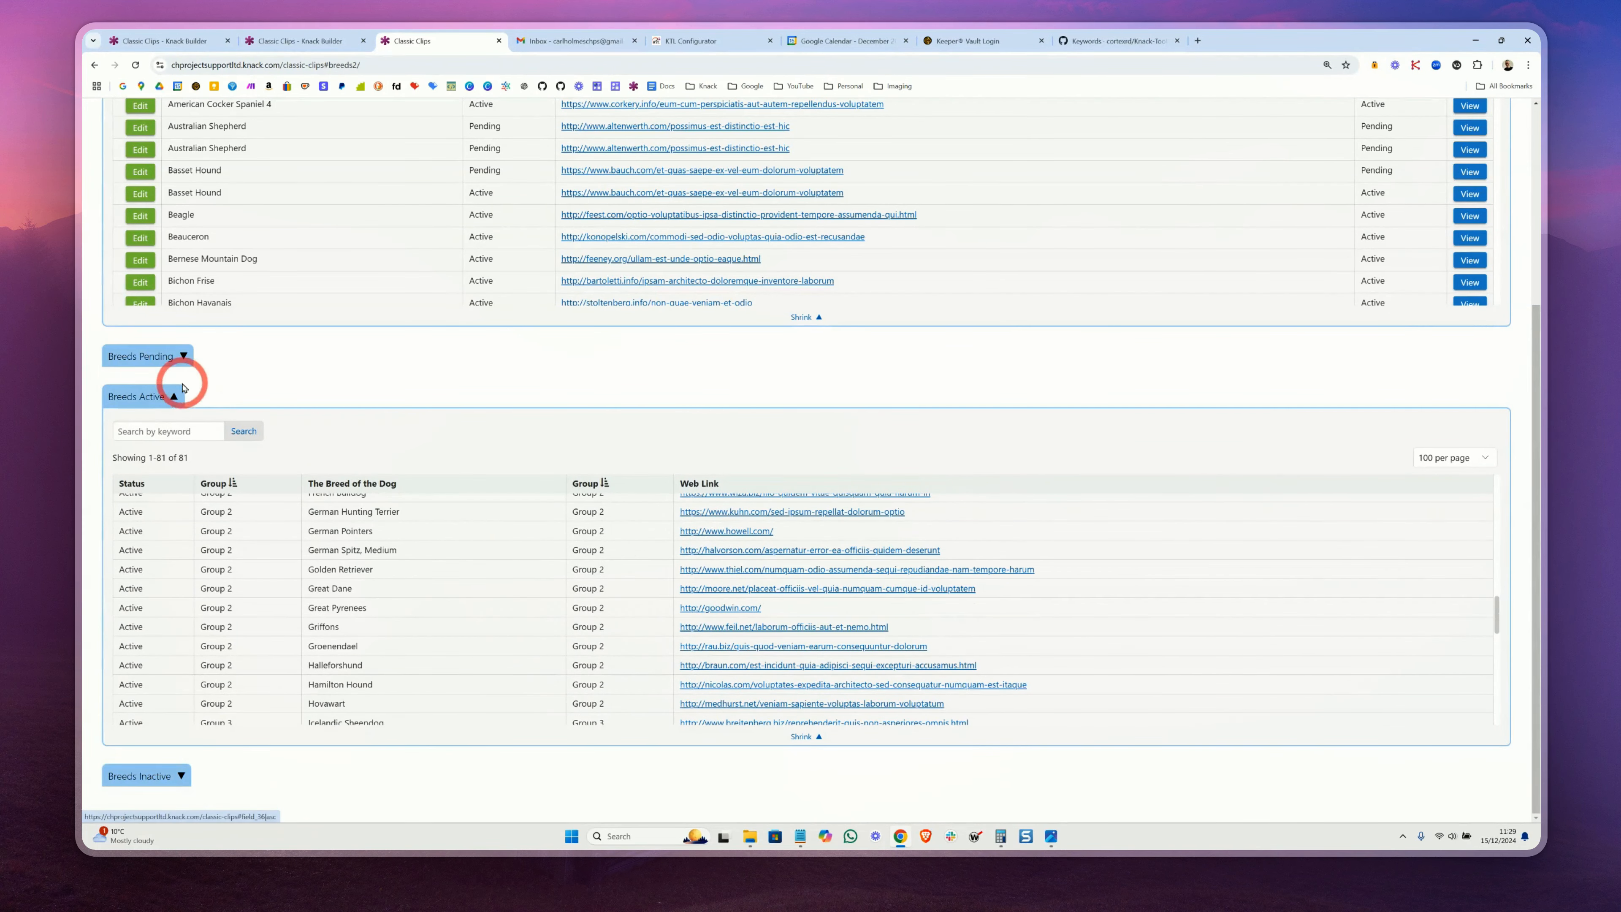
{"action": "left_click", "coordinate": [175, 396]}
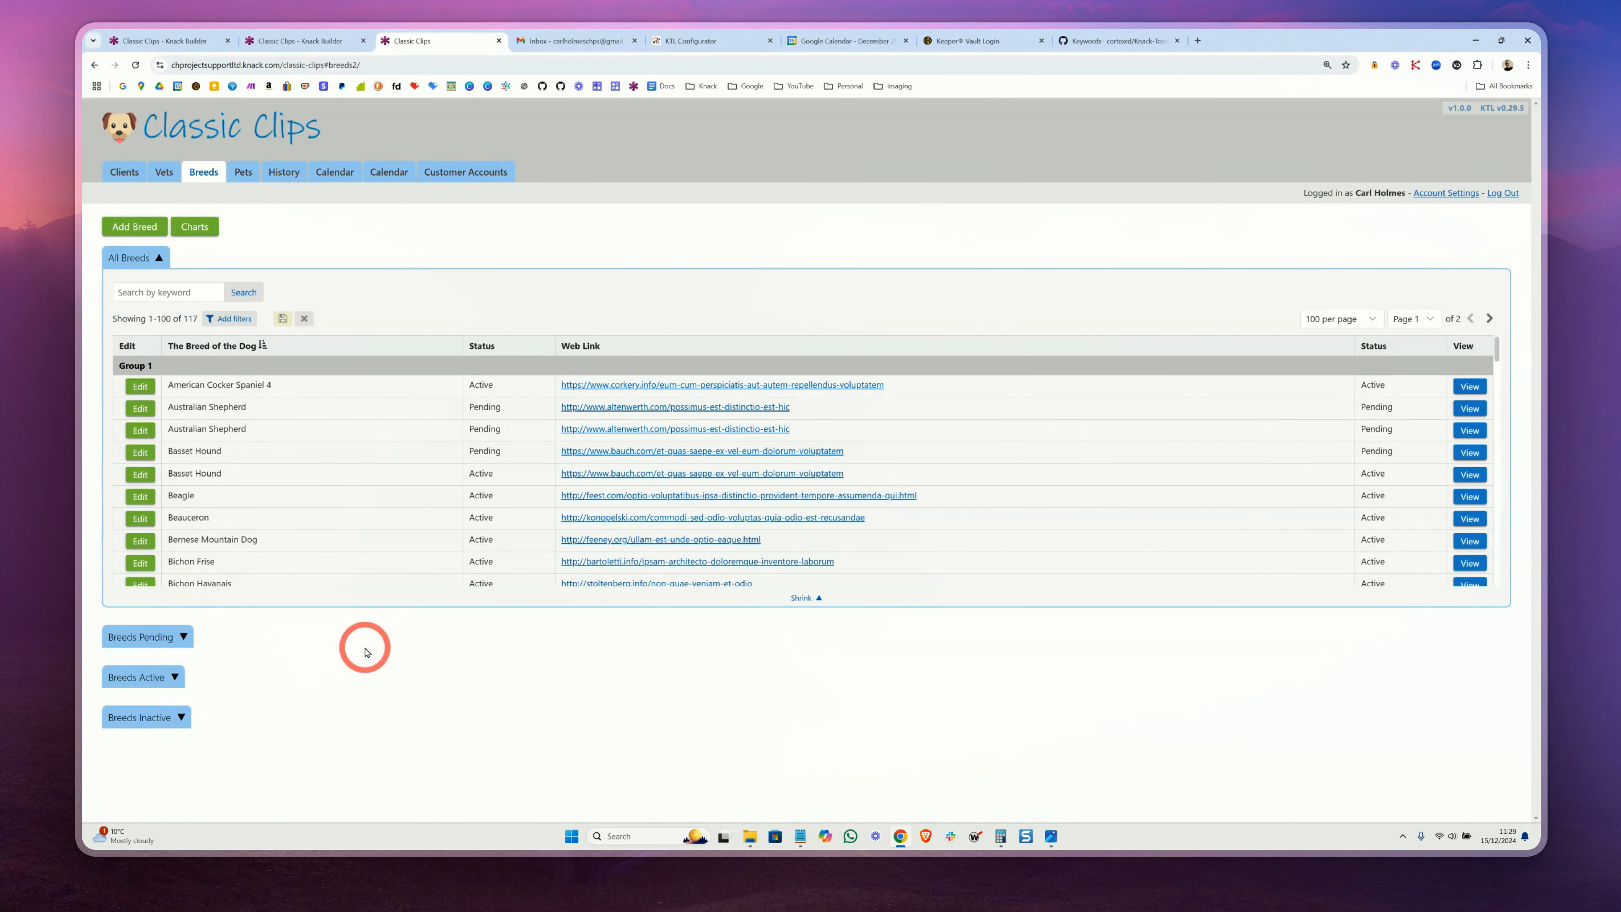